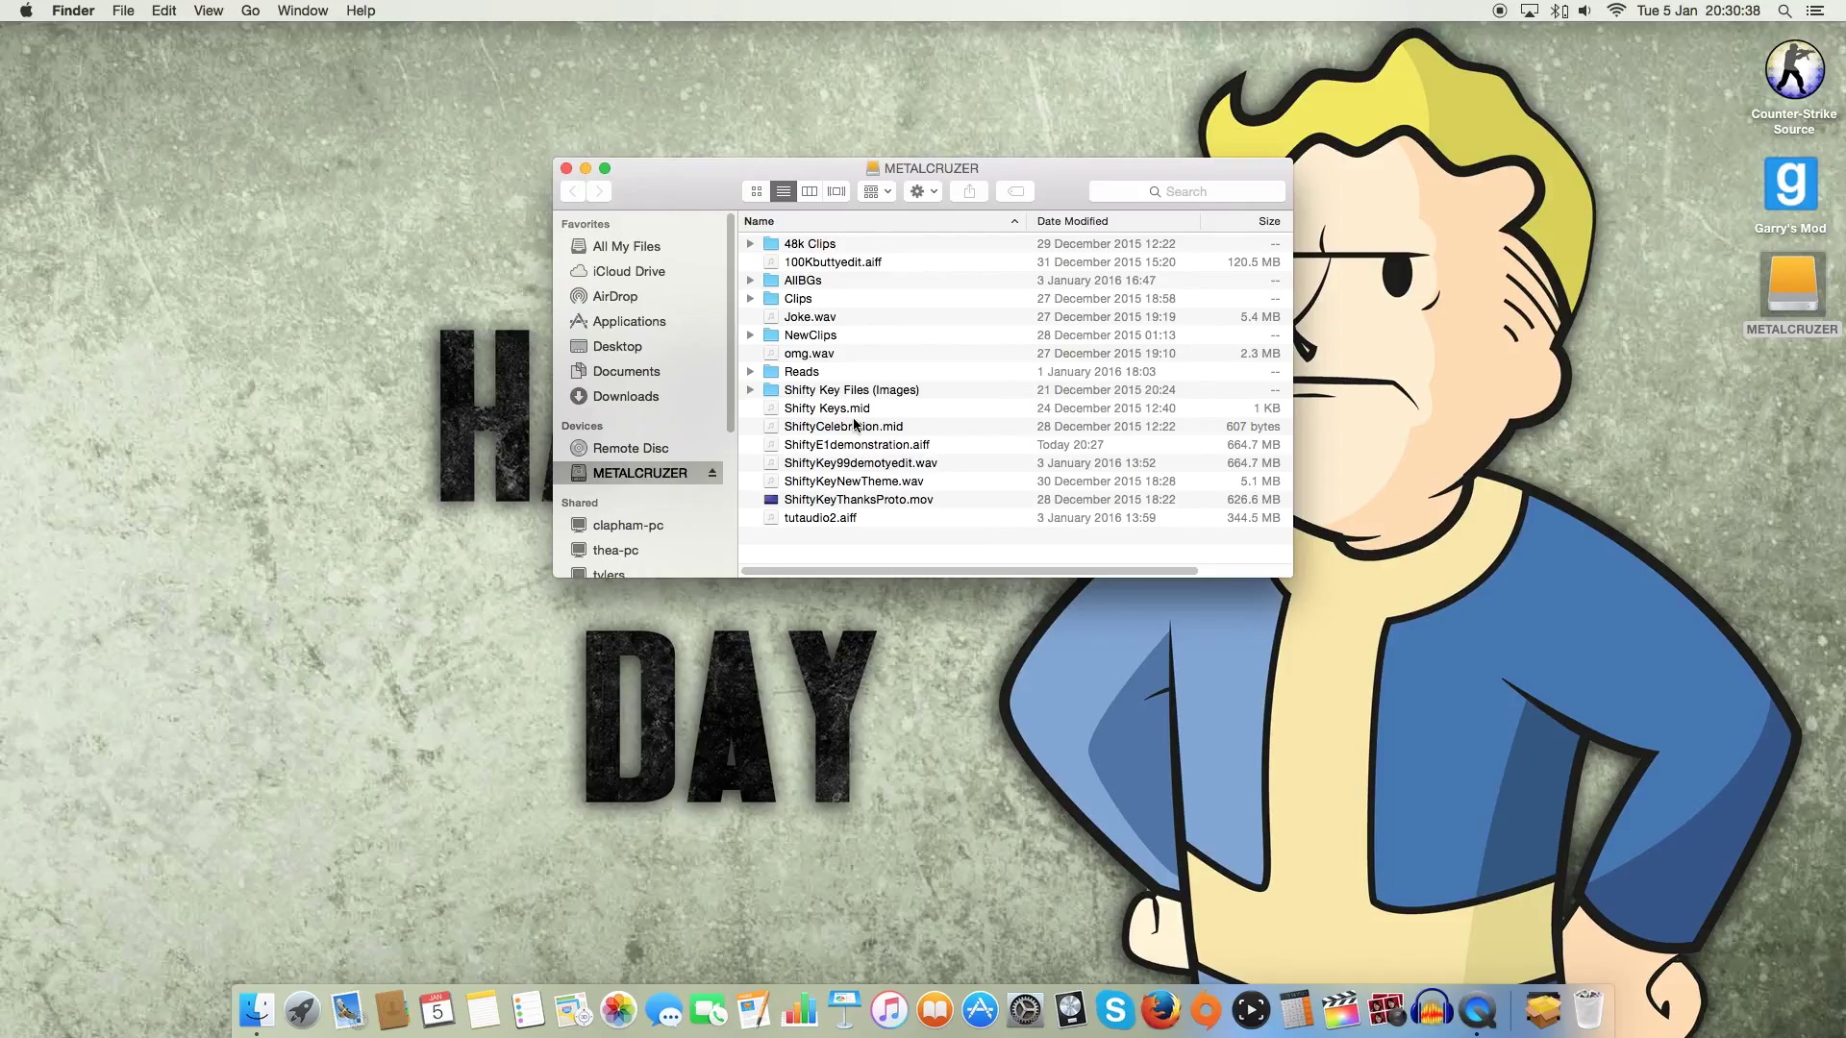
Close the METALCRUZER drive window and open Logic Pro X.
left_click(862, 446)
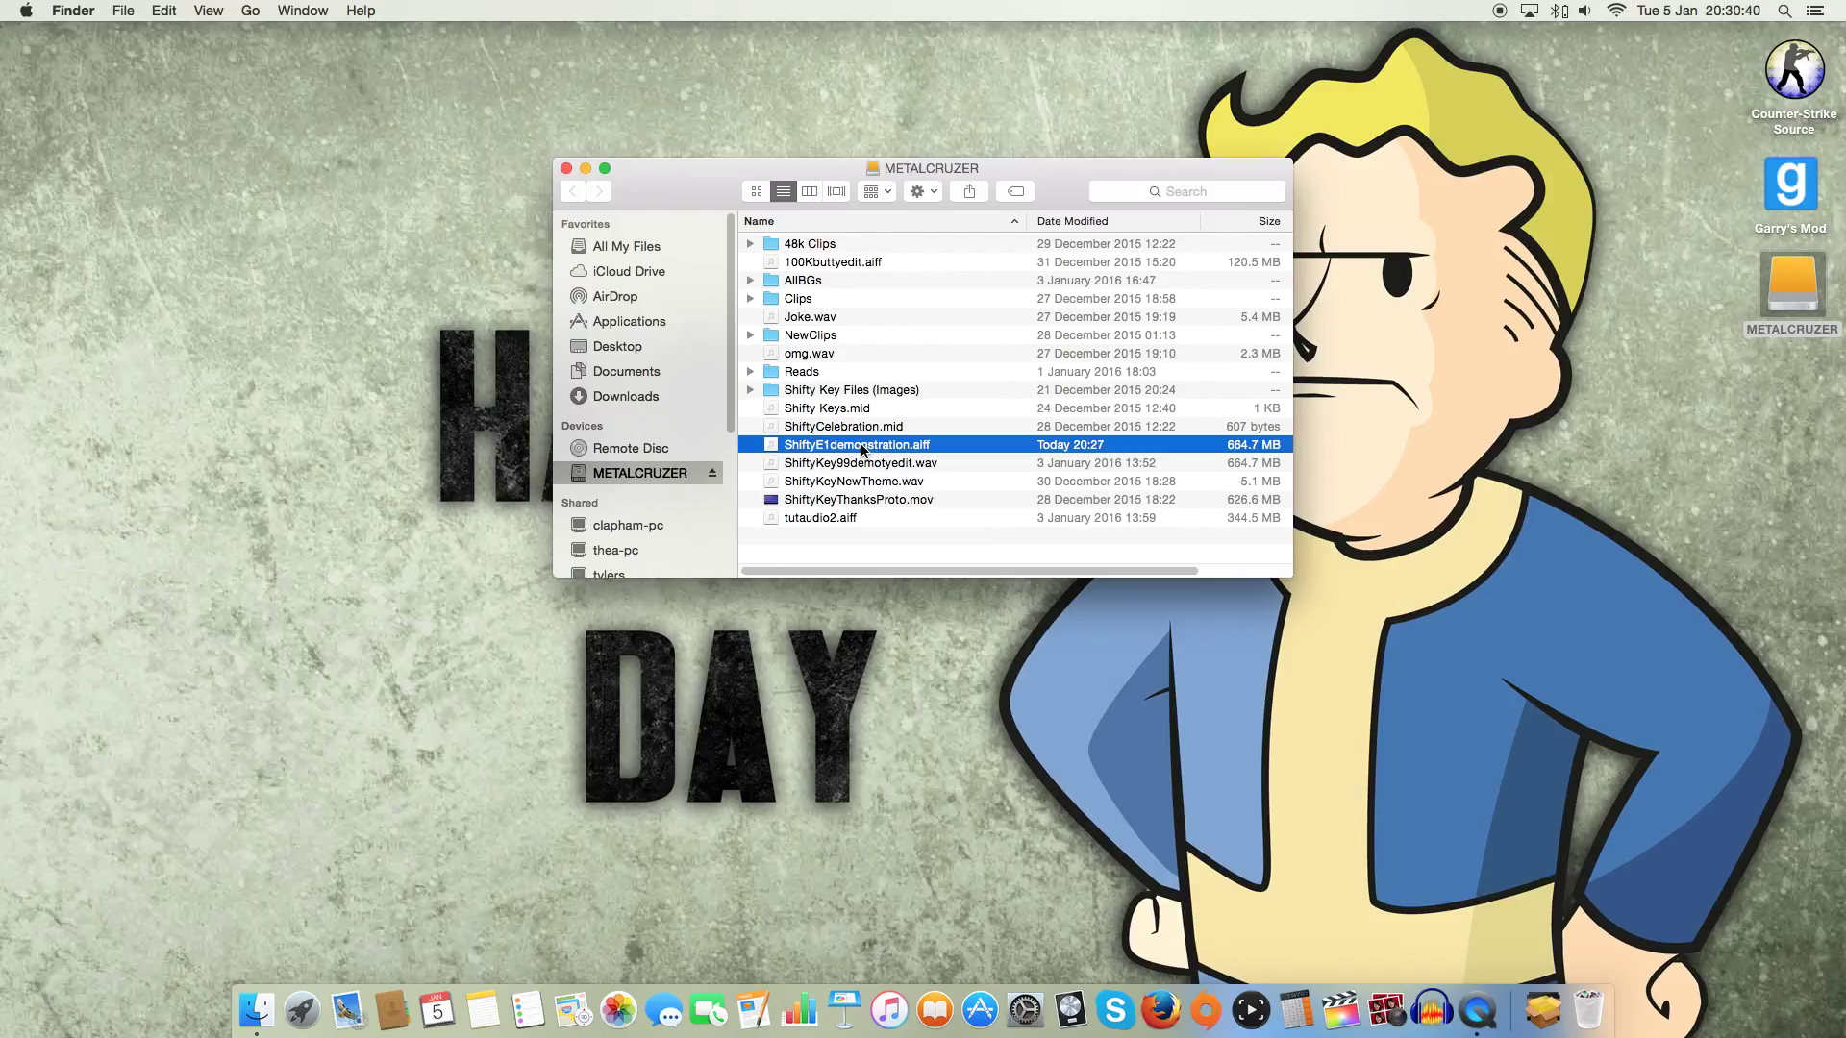
left_click(566, 169)
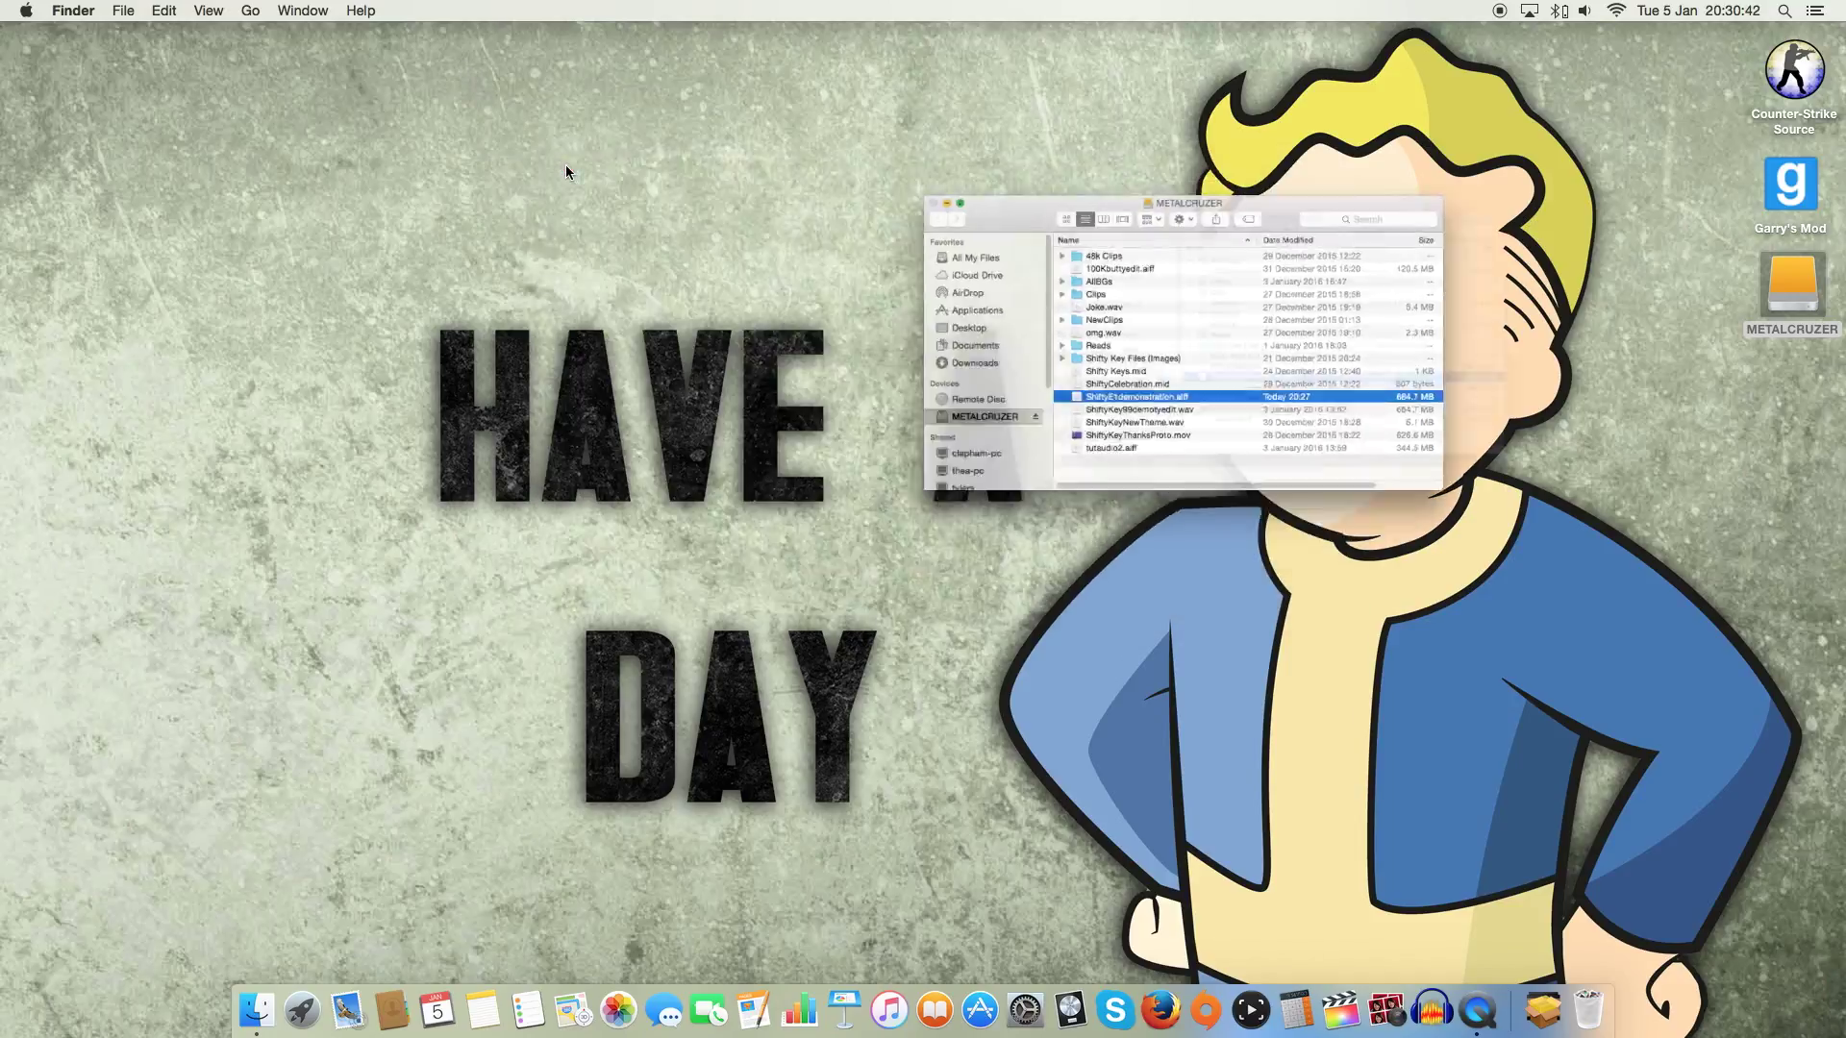
left_click(1070, 1011)
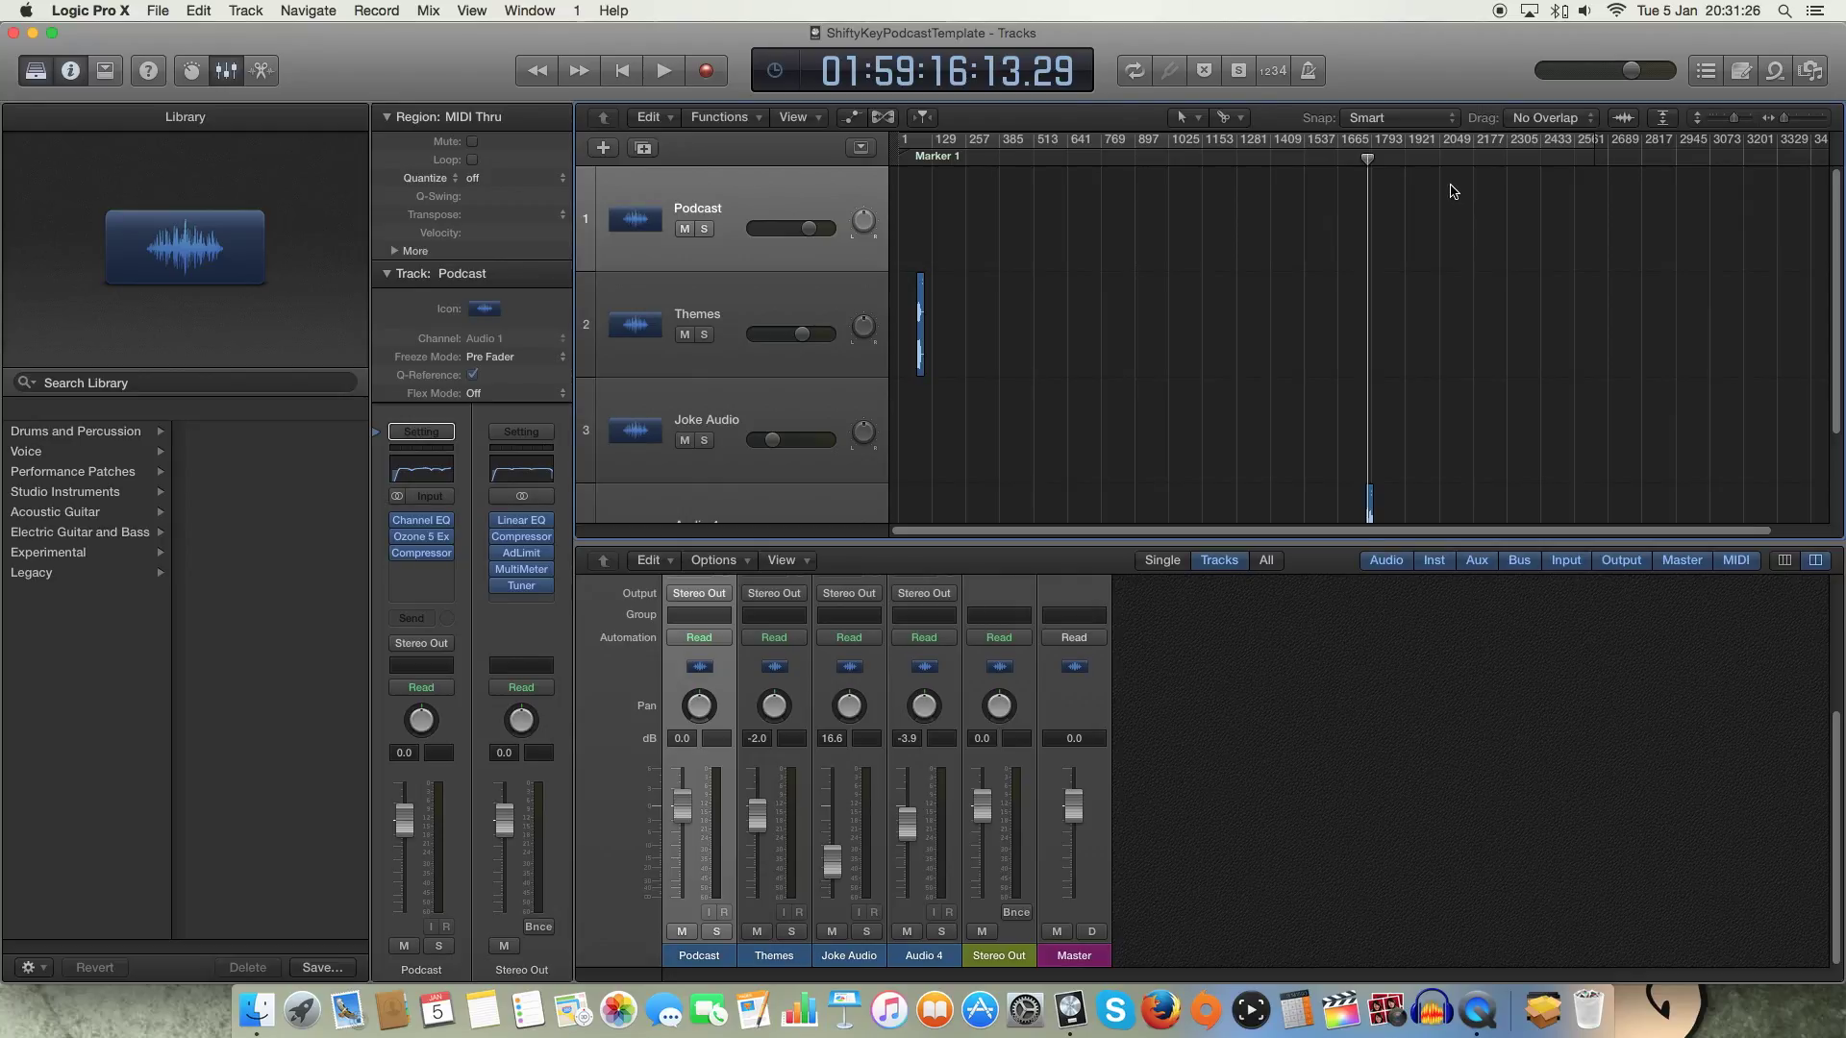
Return the playhead to the start of the ShiftyKeyPodcastTemplate project.
scroll(1382, 733, "up", 5)
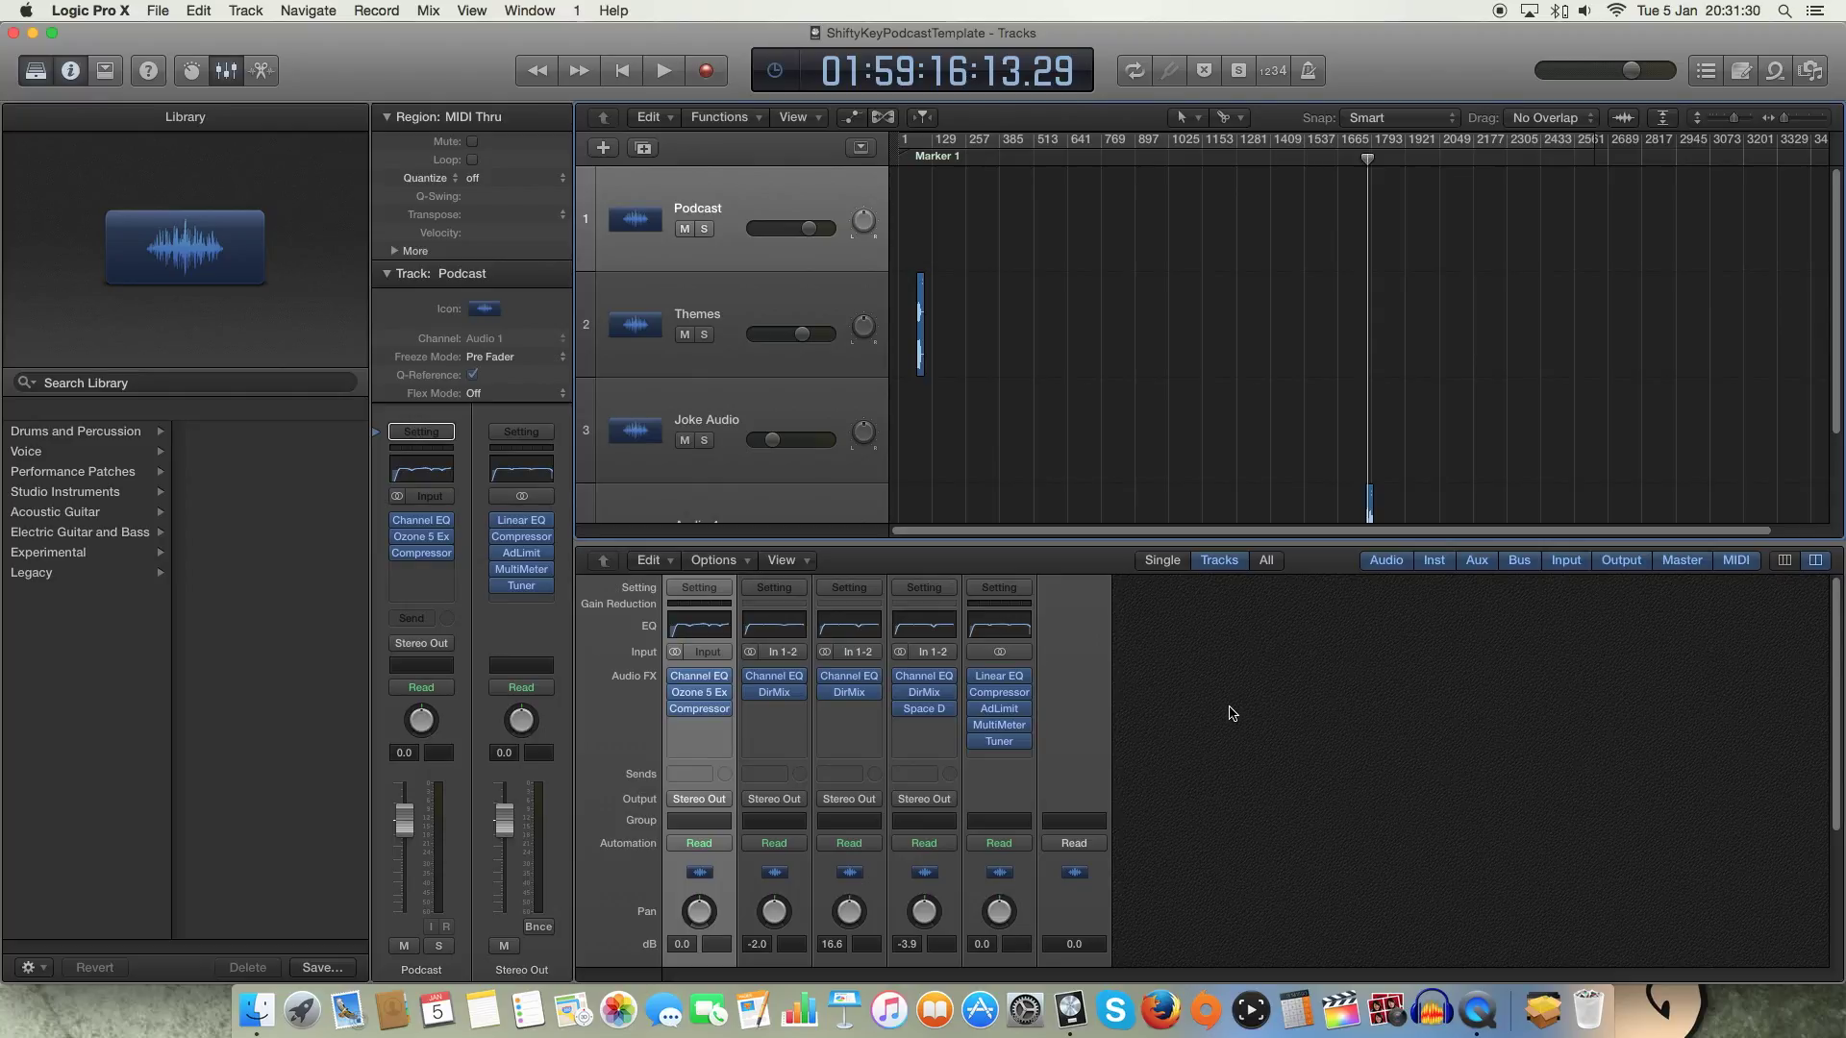
scroll(1234, 713, "down", 5)
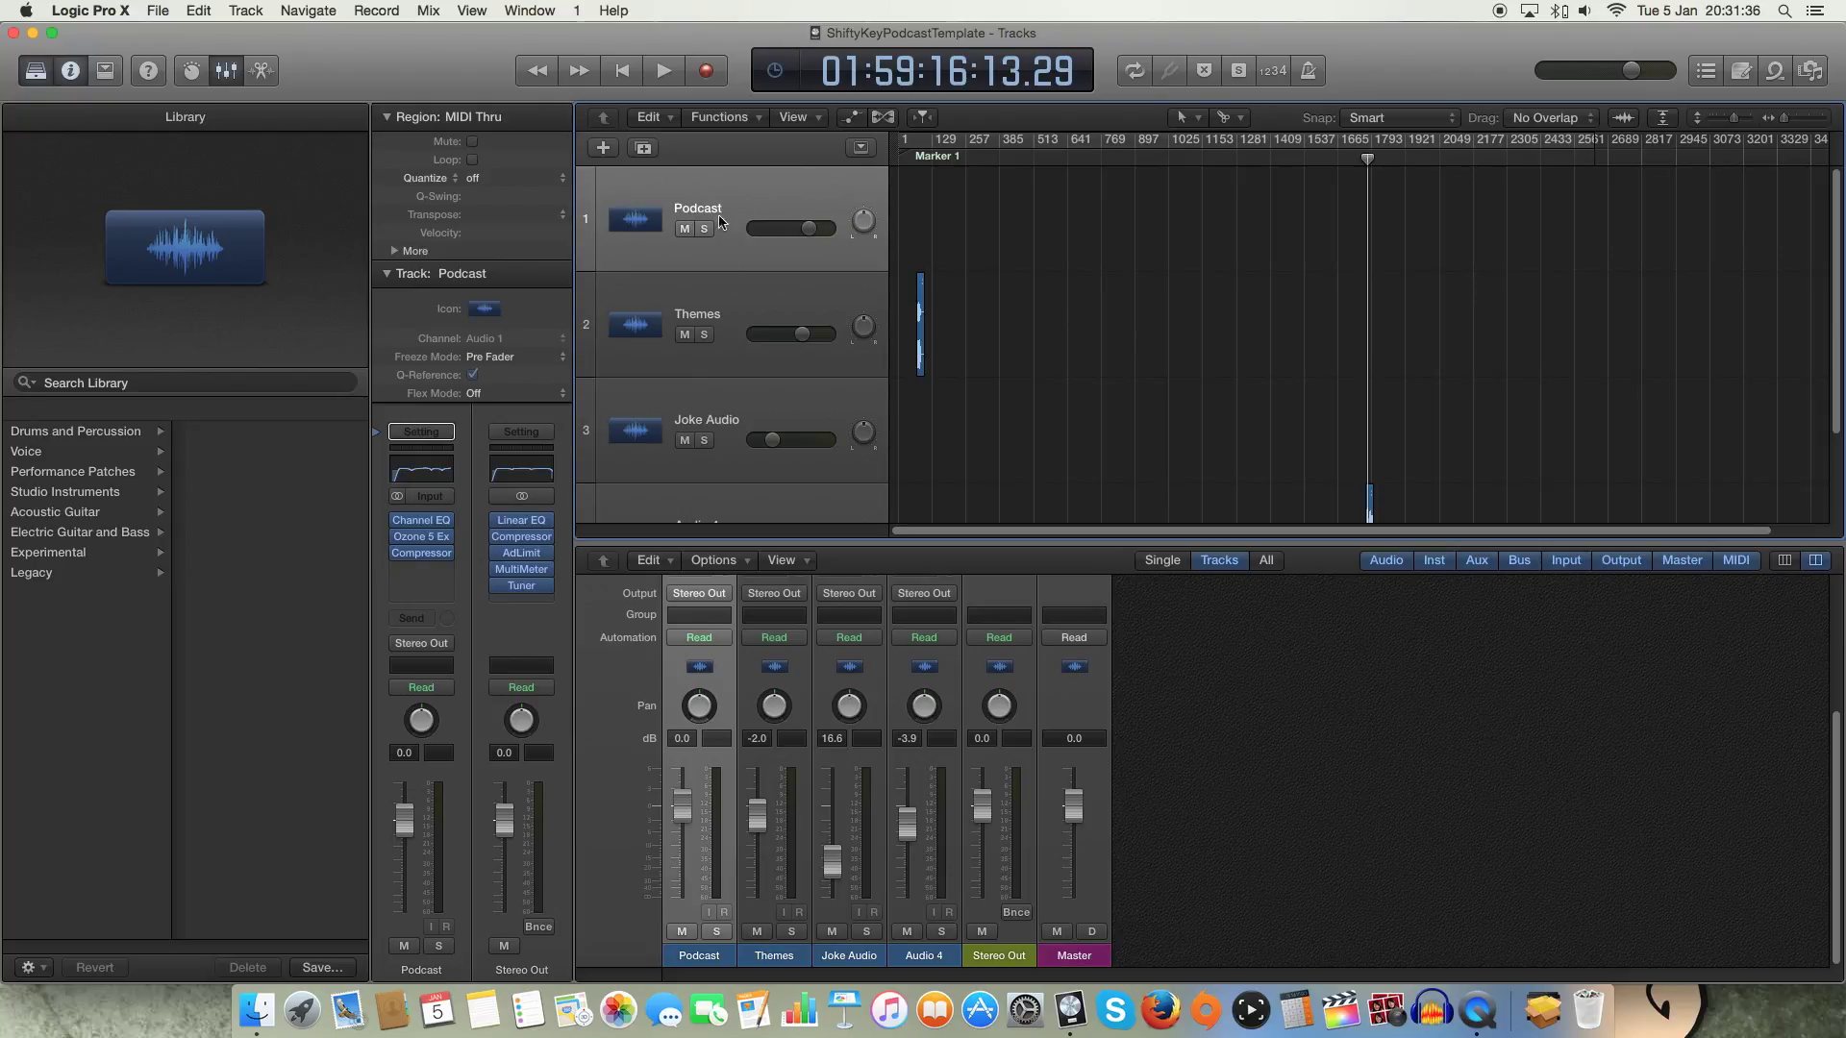
left_click(622, 70)
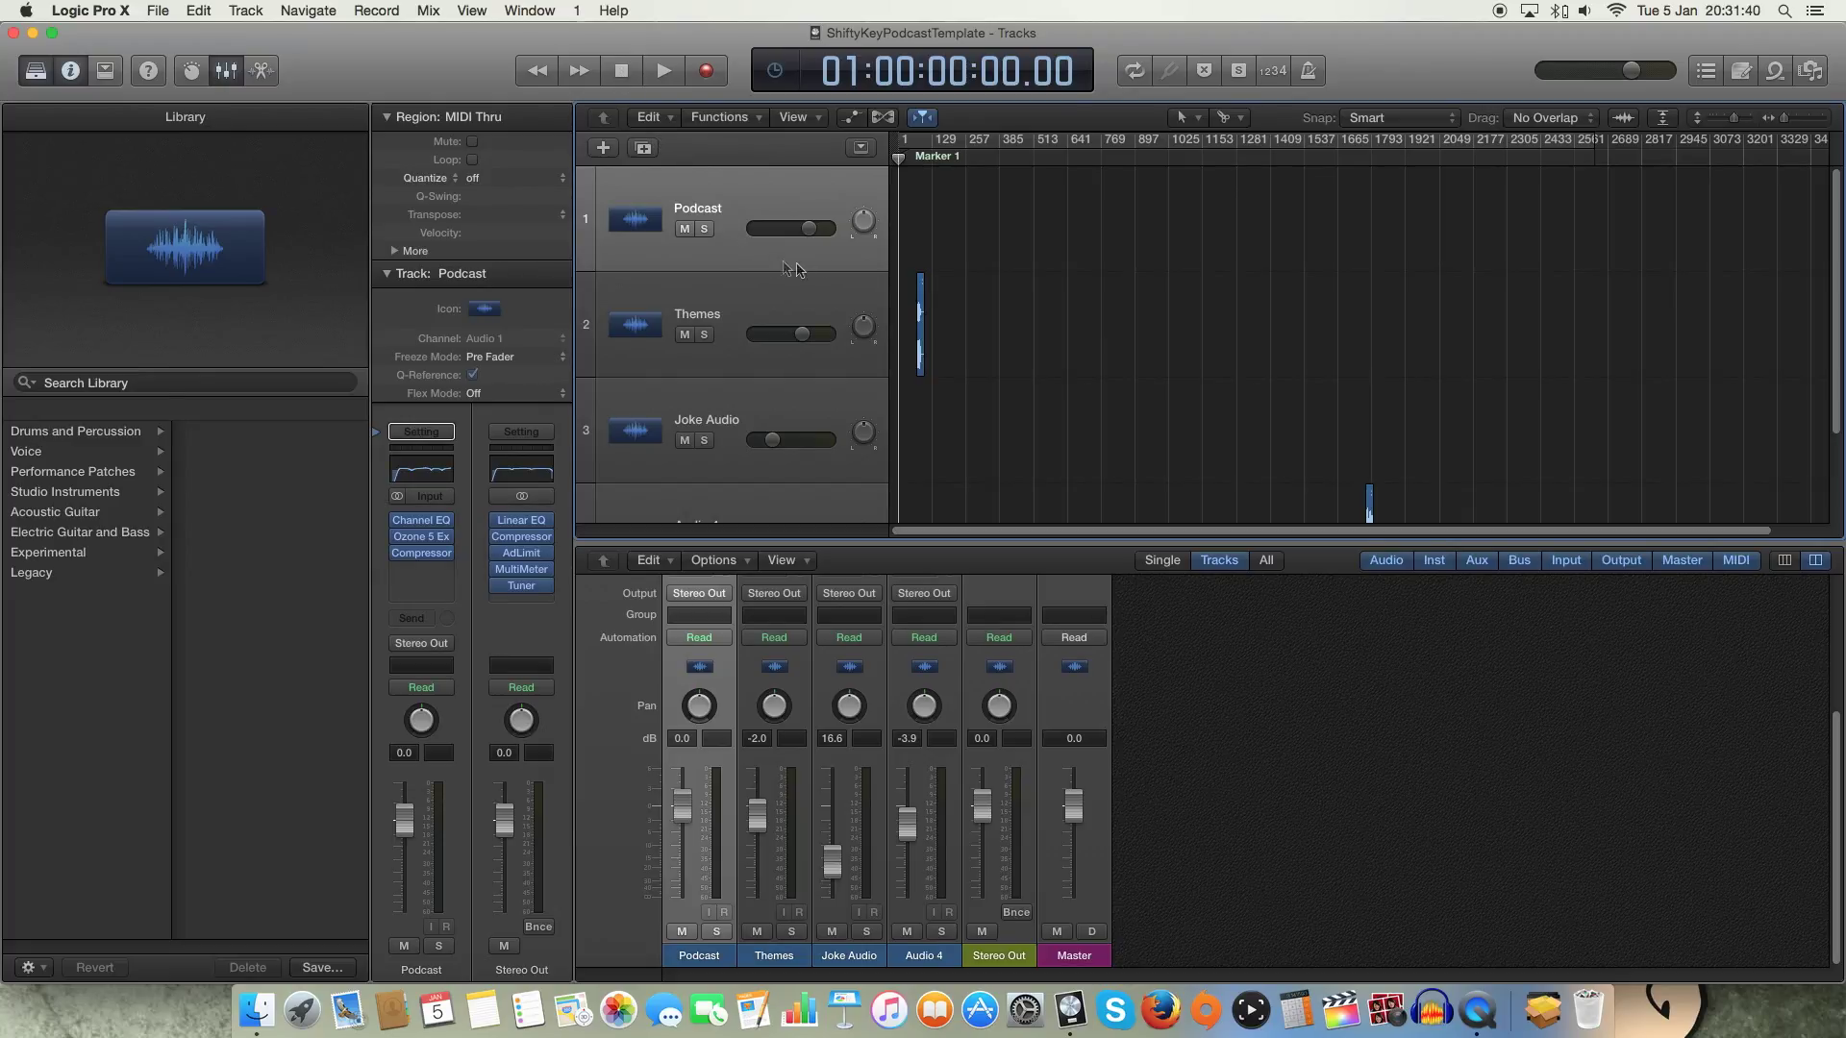
Examine the Themes, Joke Audio and Audio 4 tracks of the podcast template one by one.
left_click(771, 289)
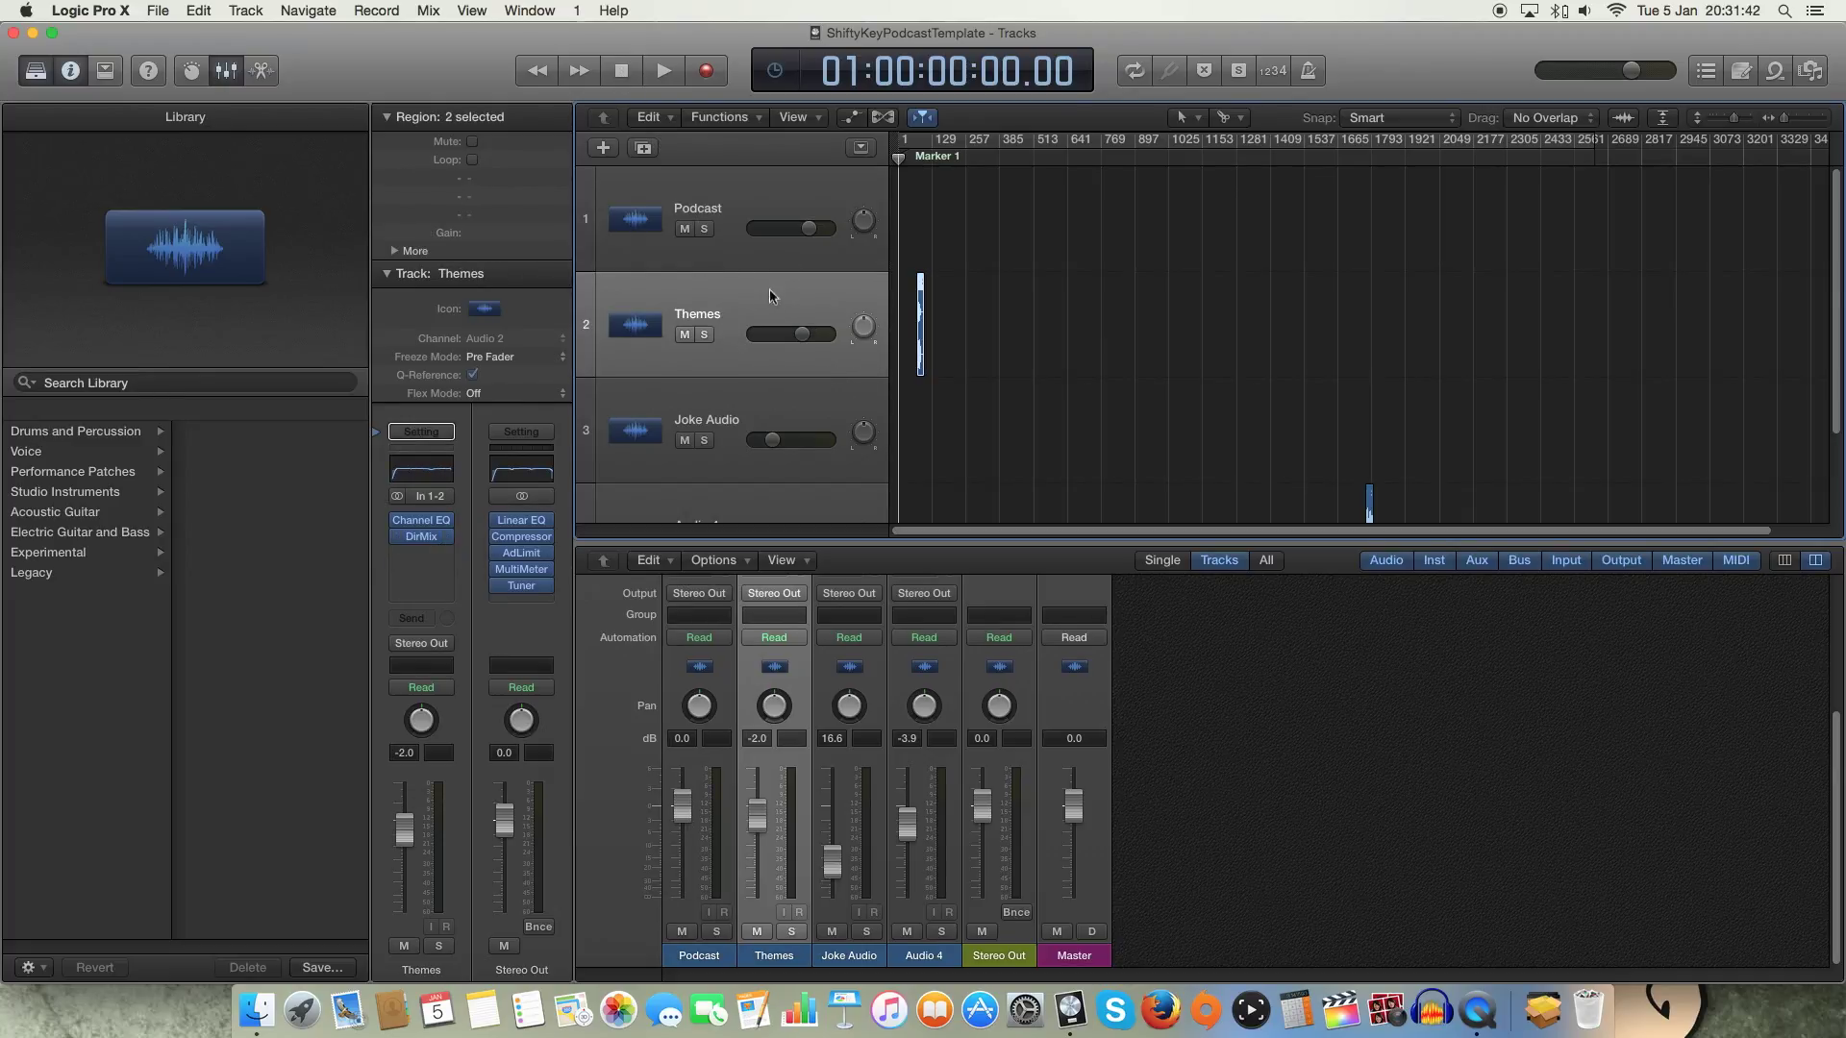
mouse_move(955, 531)
left_mouse_down()
mouse_move(1294, 527)
mouse_move(915, 532)
left_mouse_up()
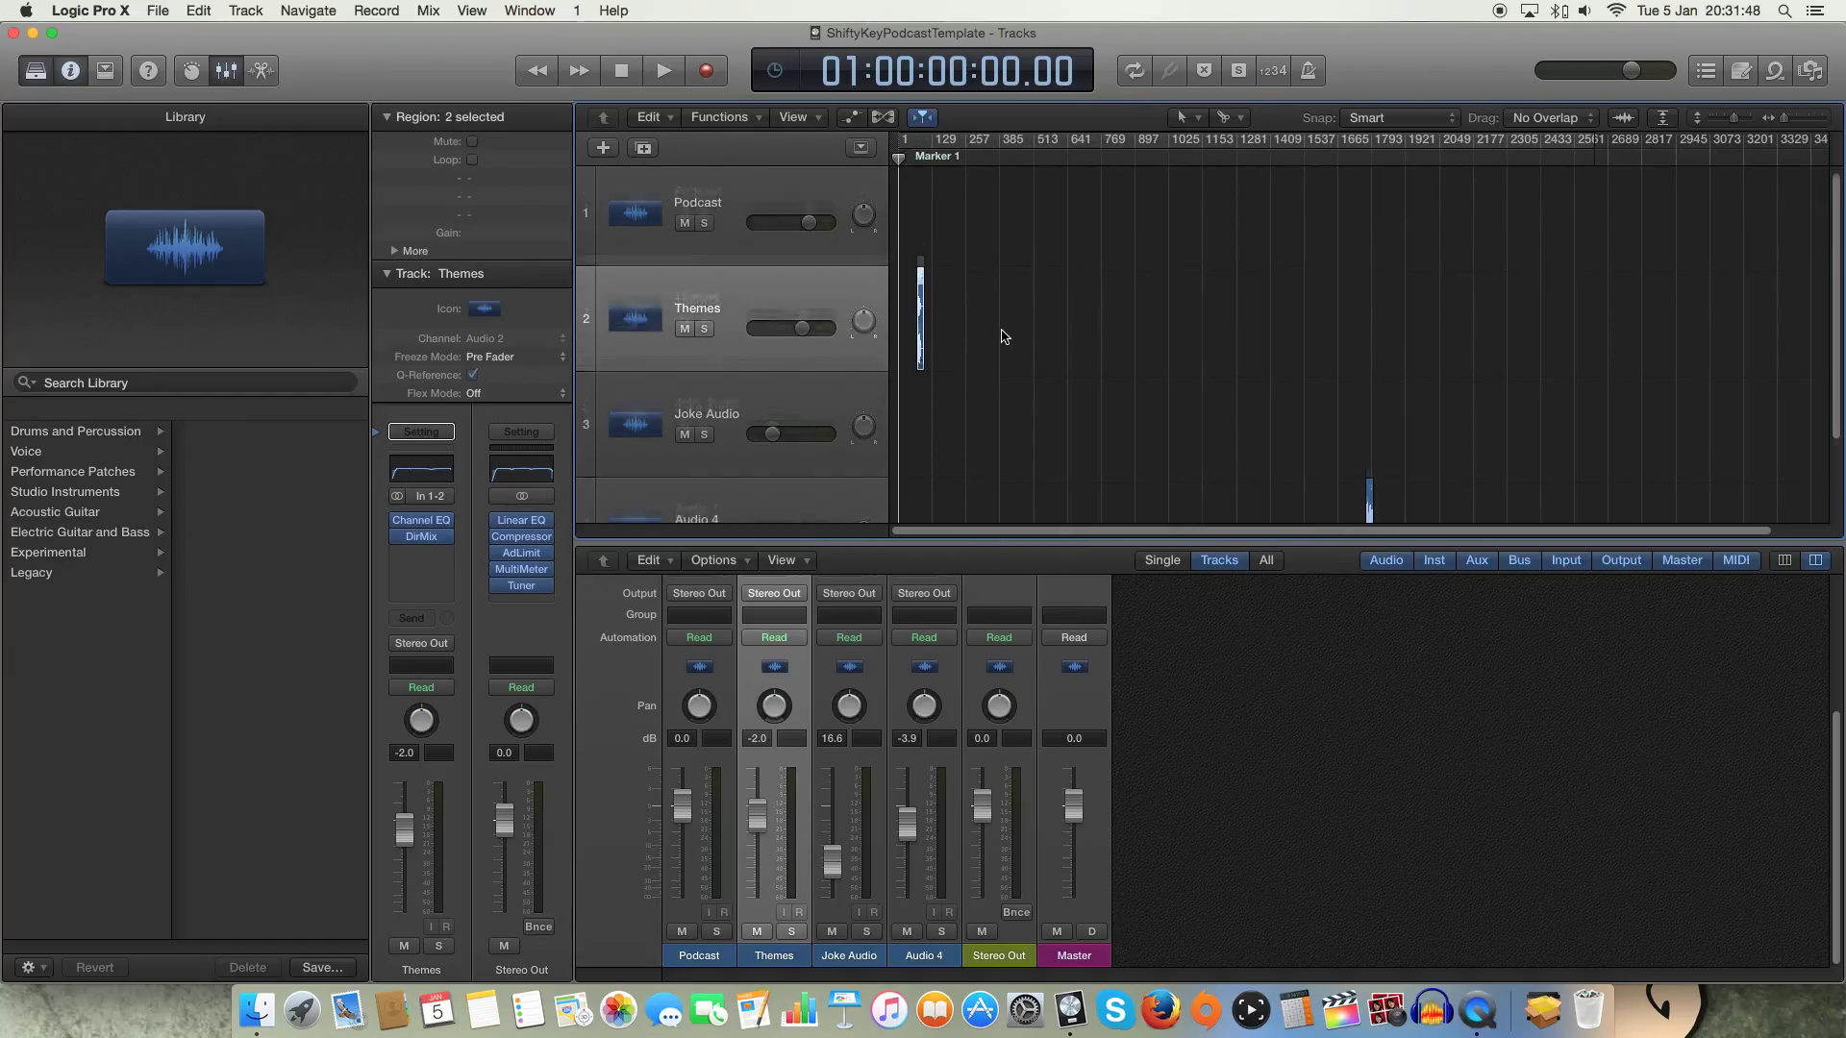
scroll(1000, 341, "down", 2)
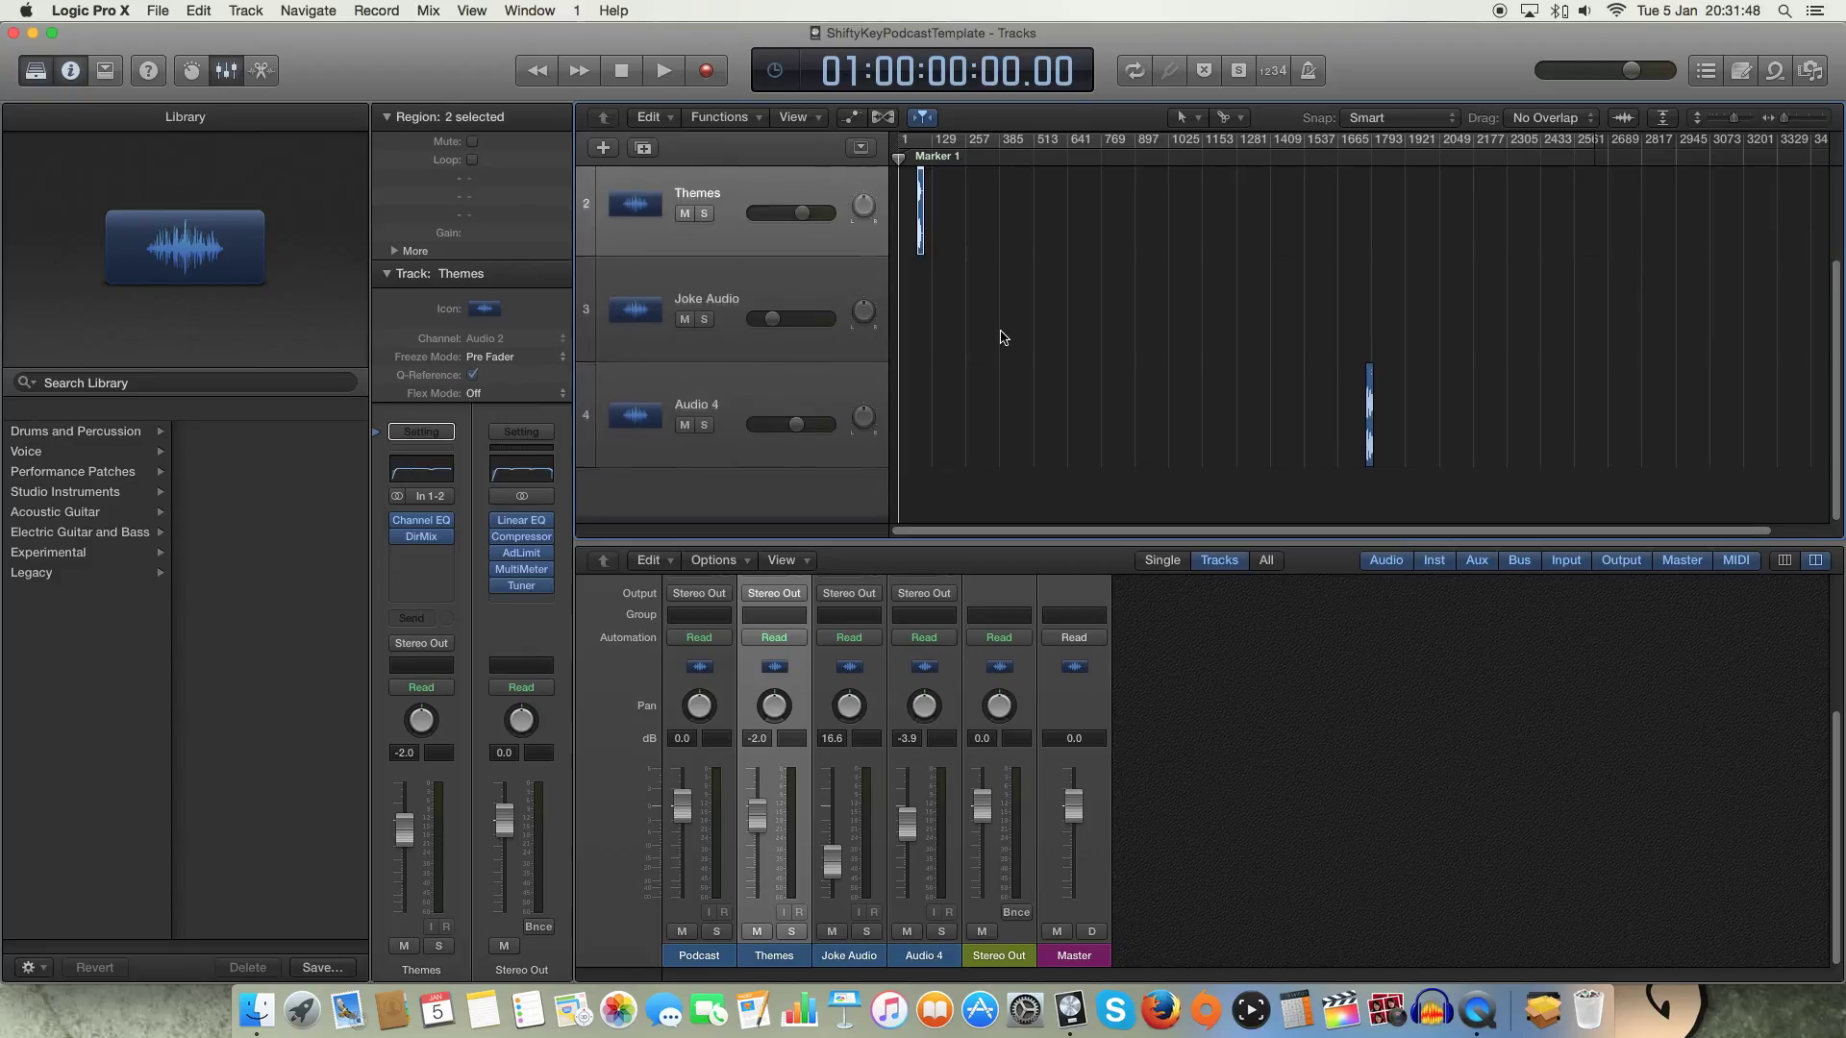
left_click(790, 280)
left_click_drag(1085, 530, 980, 528)
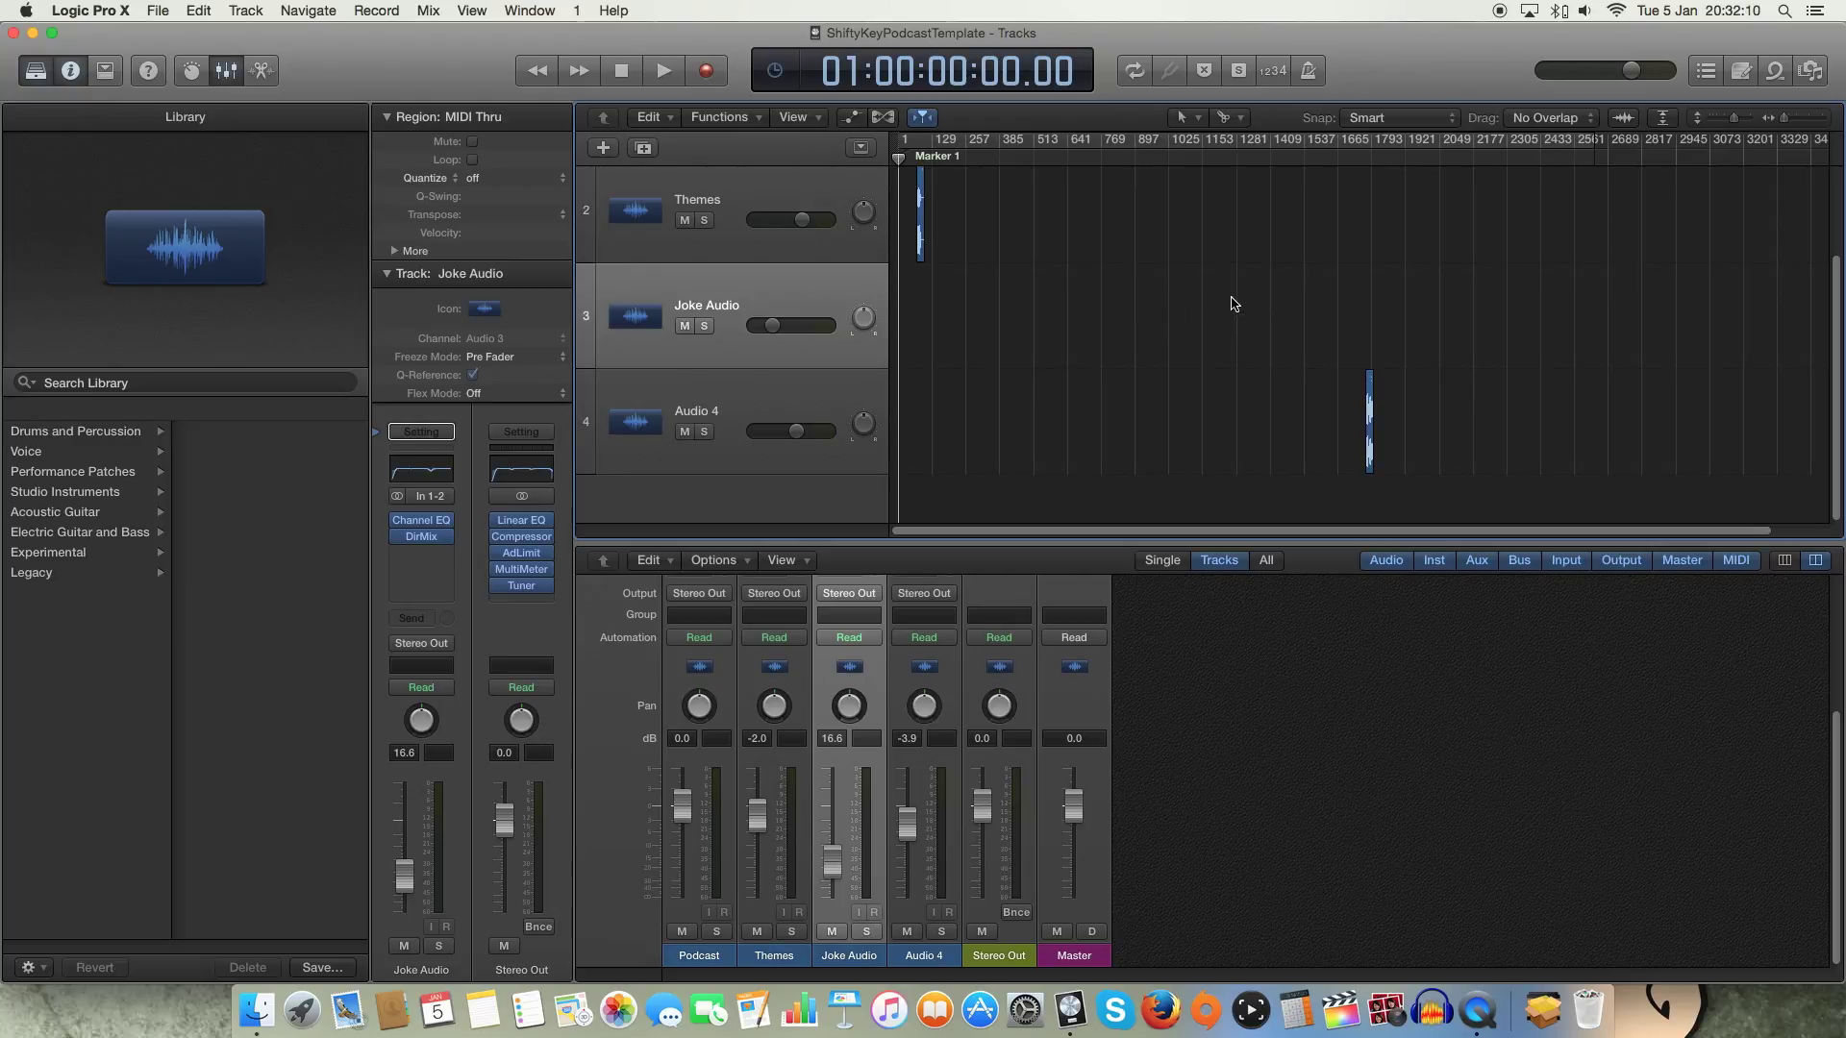
left_click(769, 394)
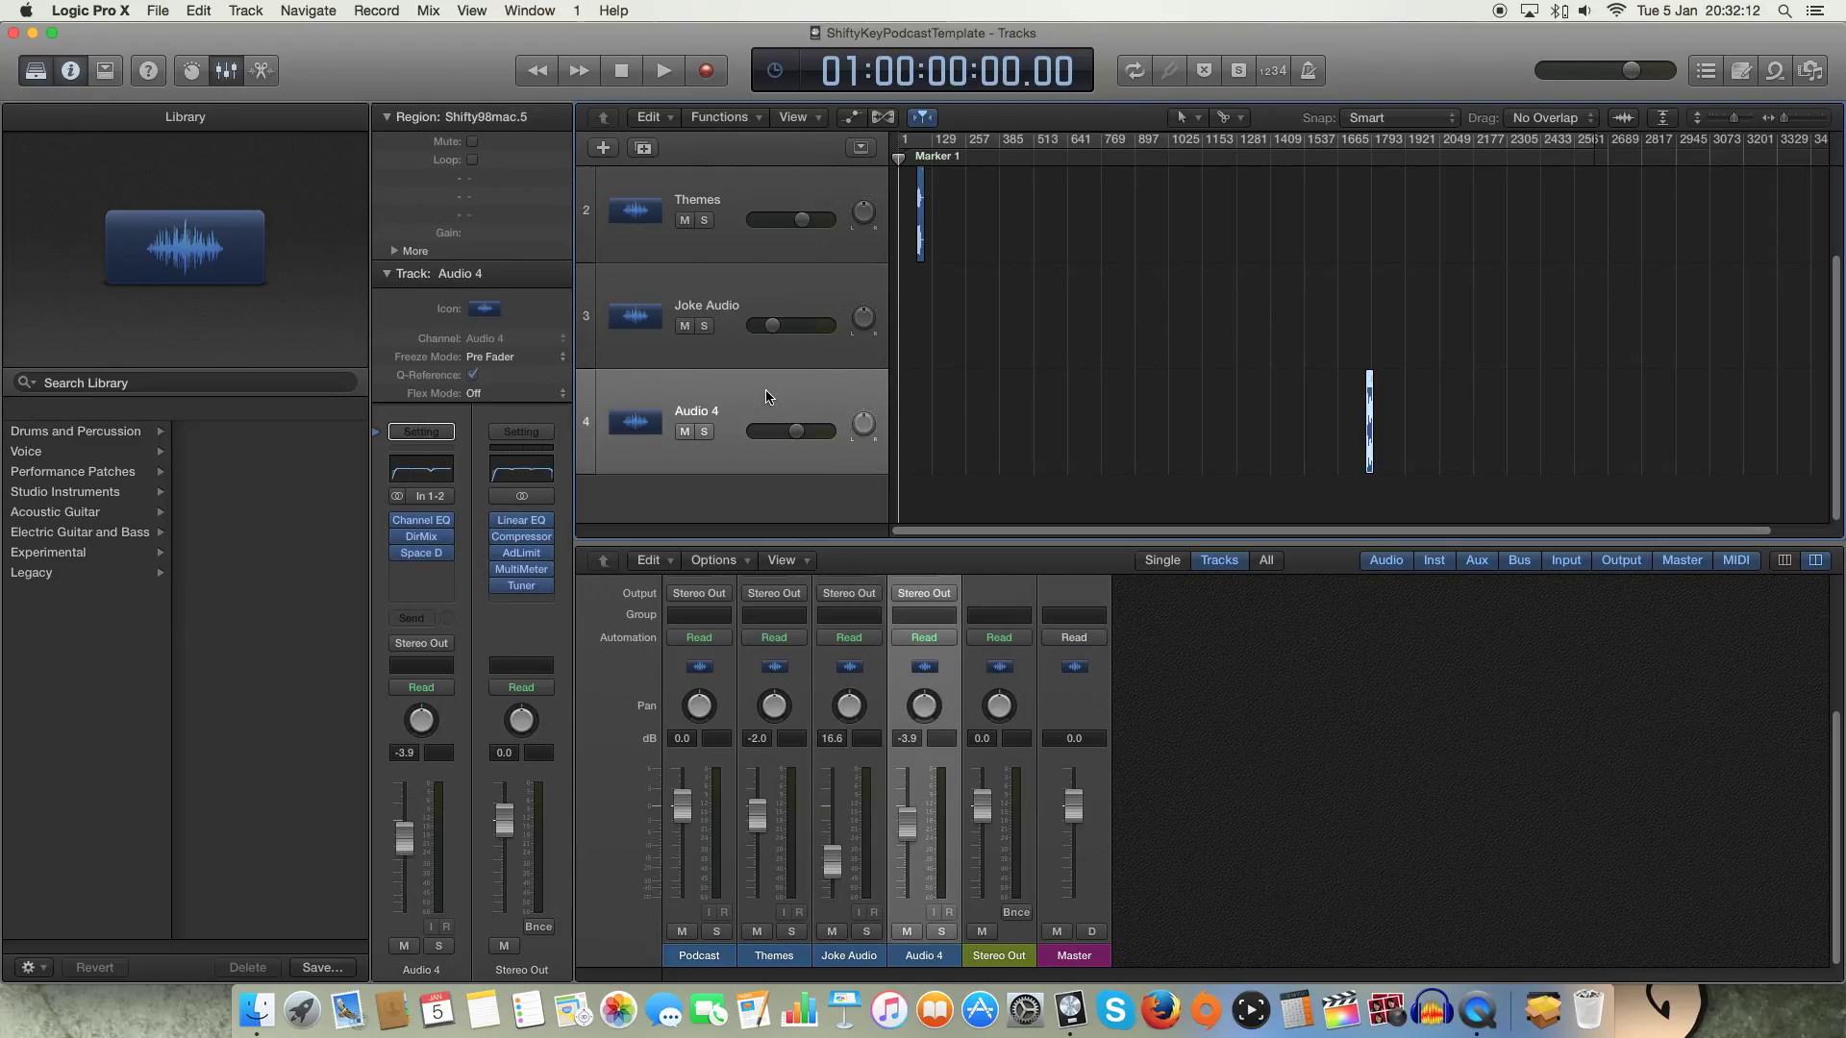
Delete the leftover audio region from the Audio 4 track.
left_click(1078, 437)
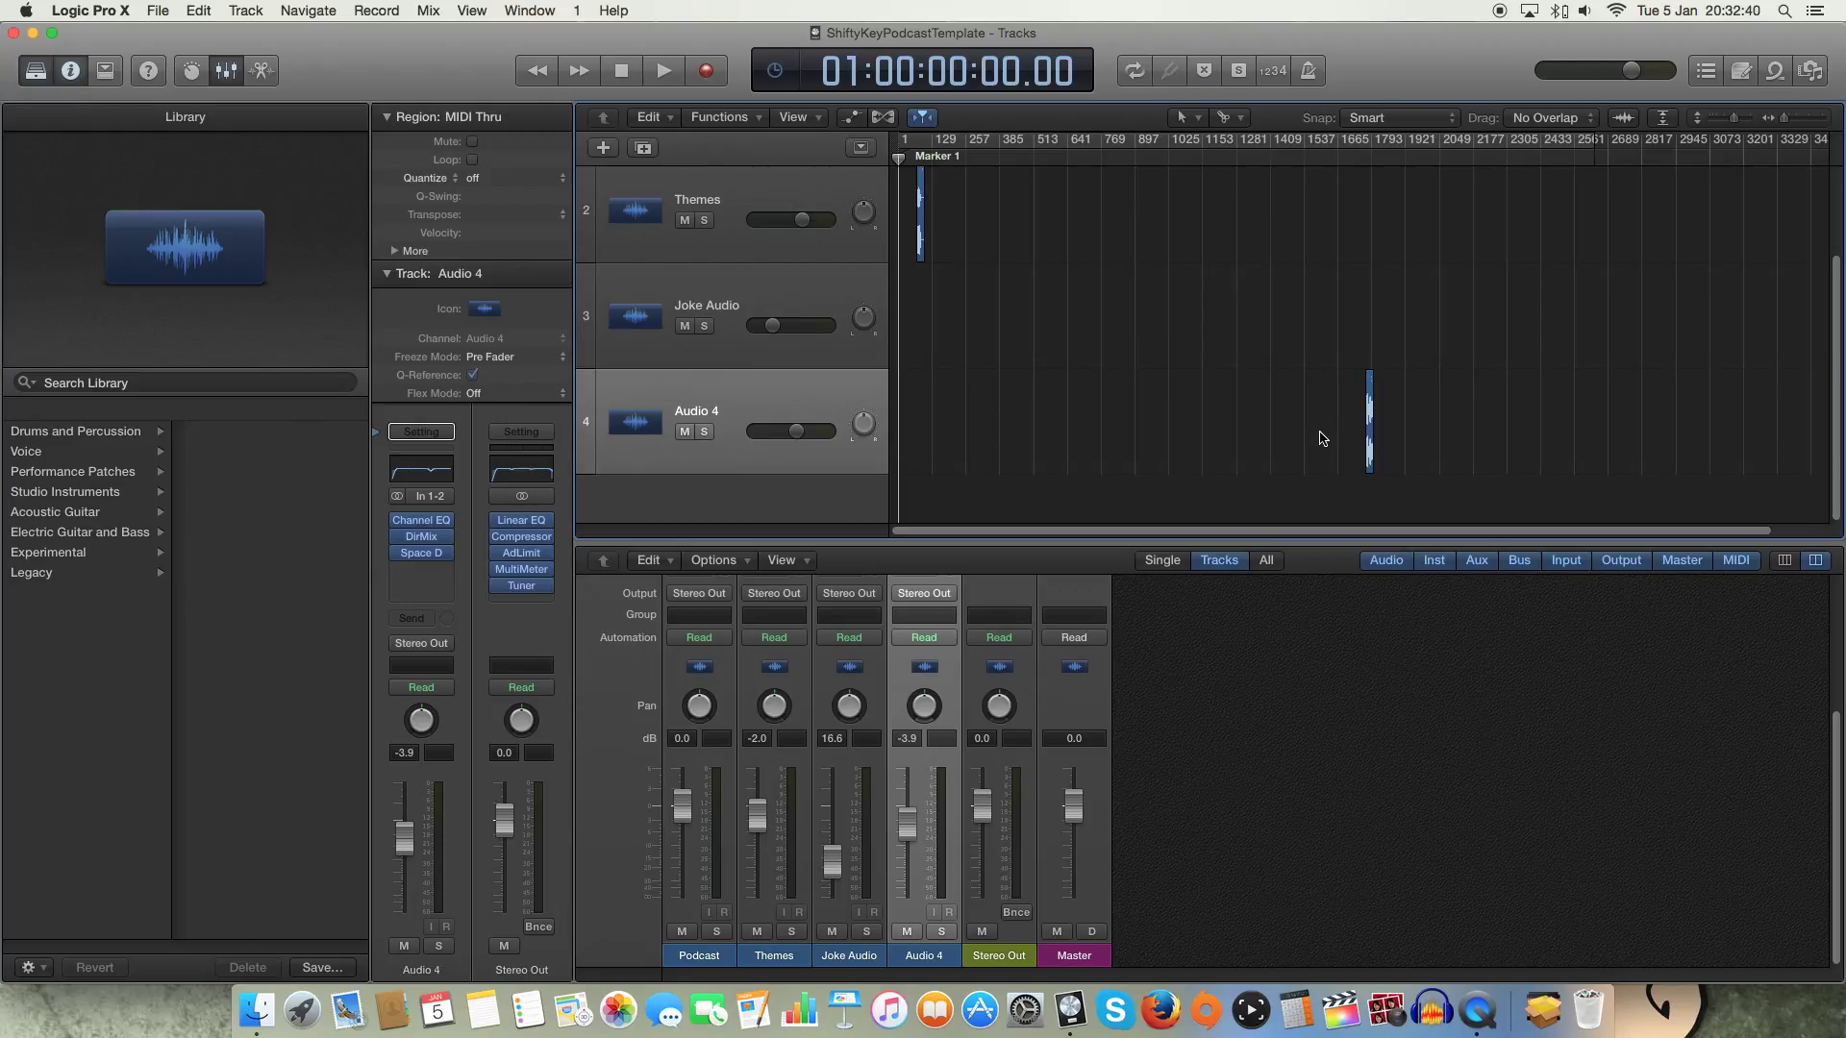
left_click_drag(1279, 415, 1504, 437)
key("Delete")
Import the audio file ShiftyE1demonstration.aiff from the METALCRUZER drive onto the Podcast track.
scroll(1439, 452, "up", 2)
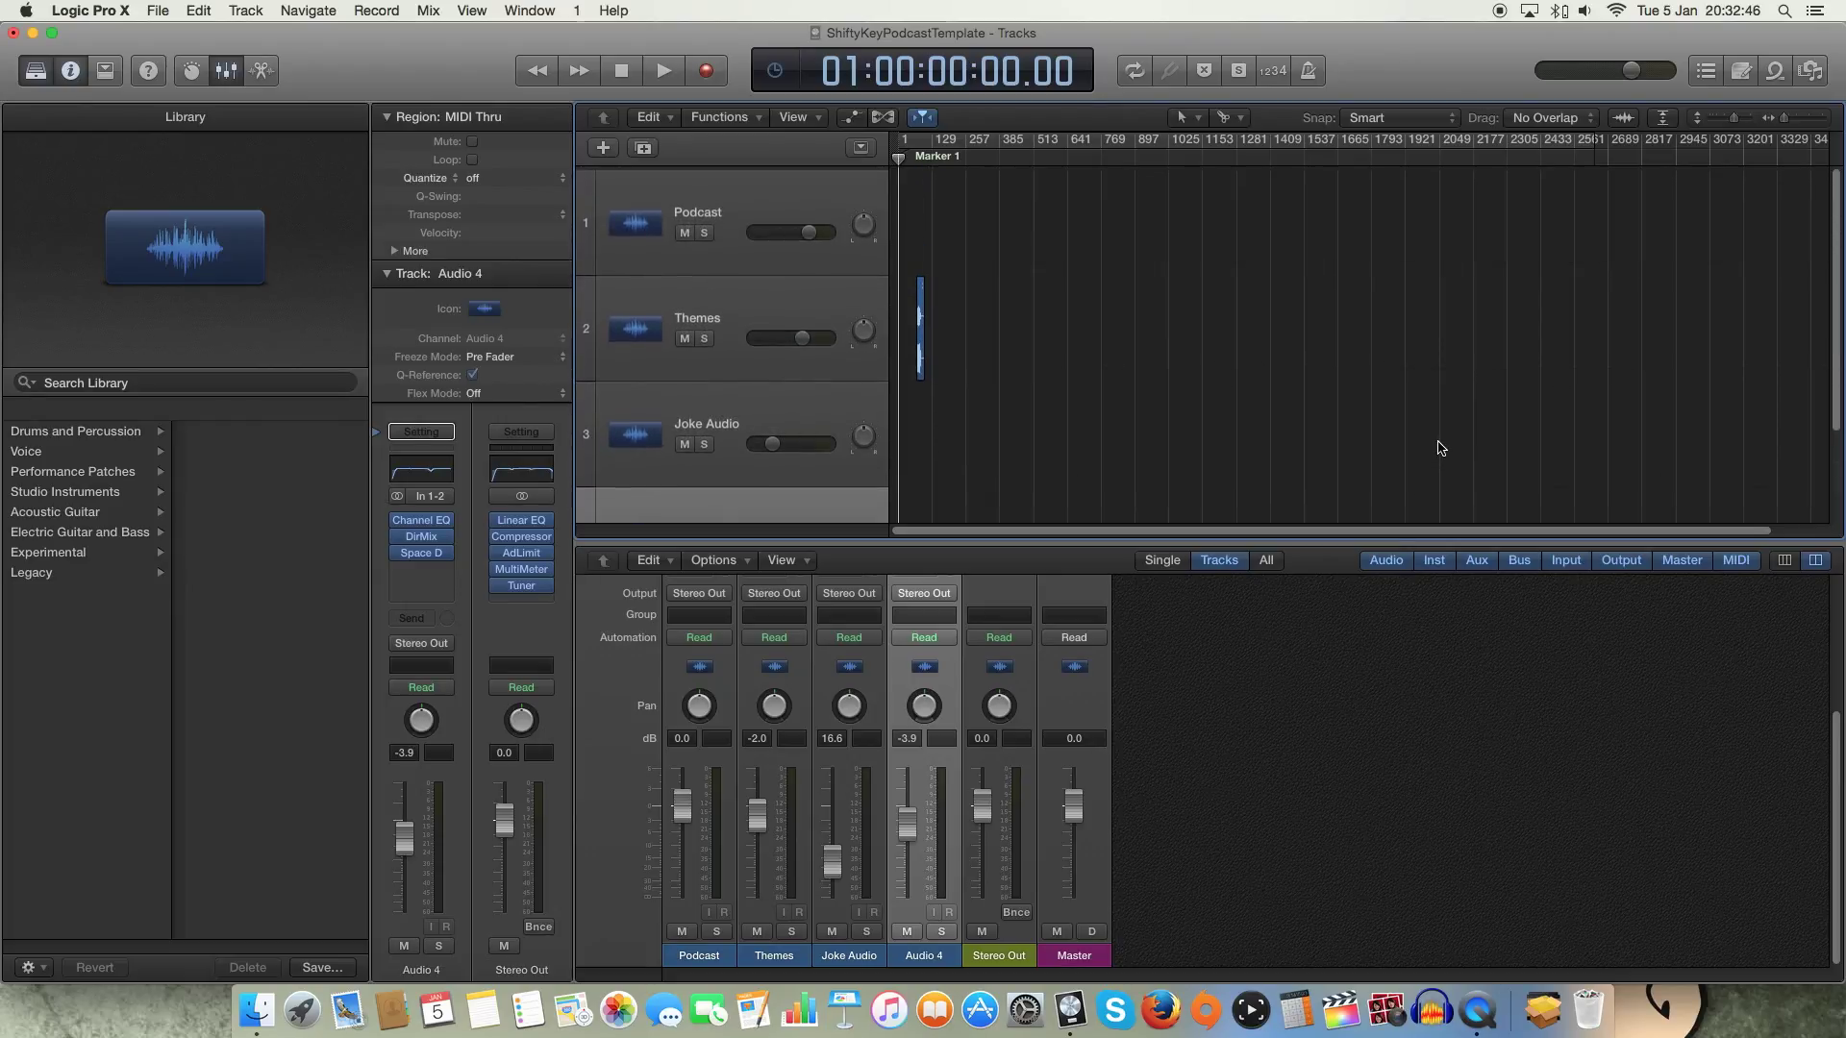
left_click(775, 215)
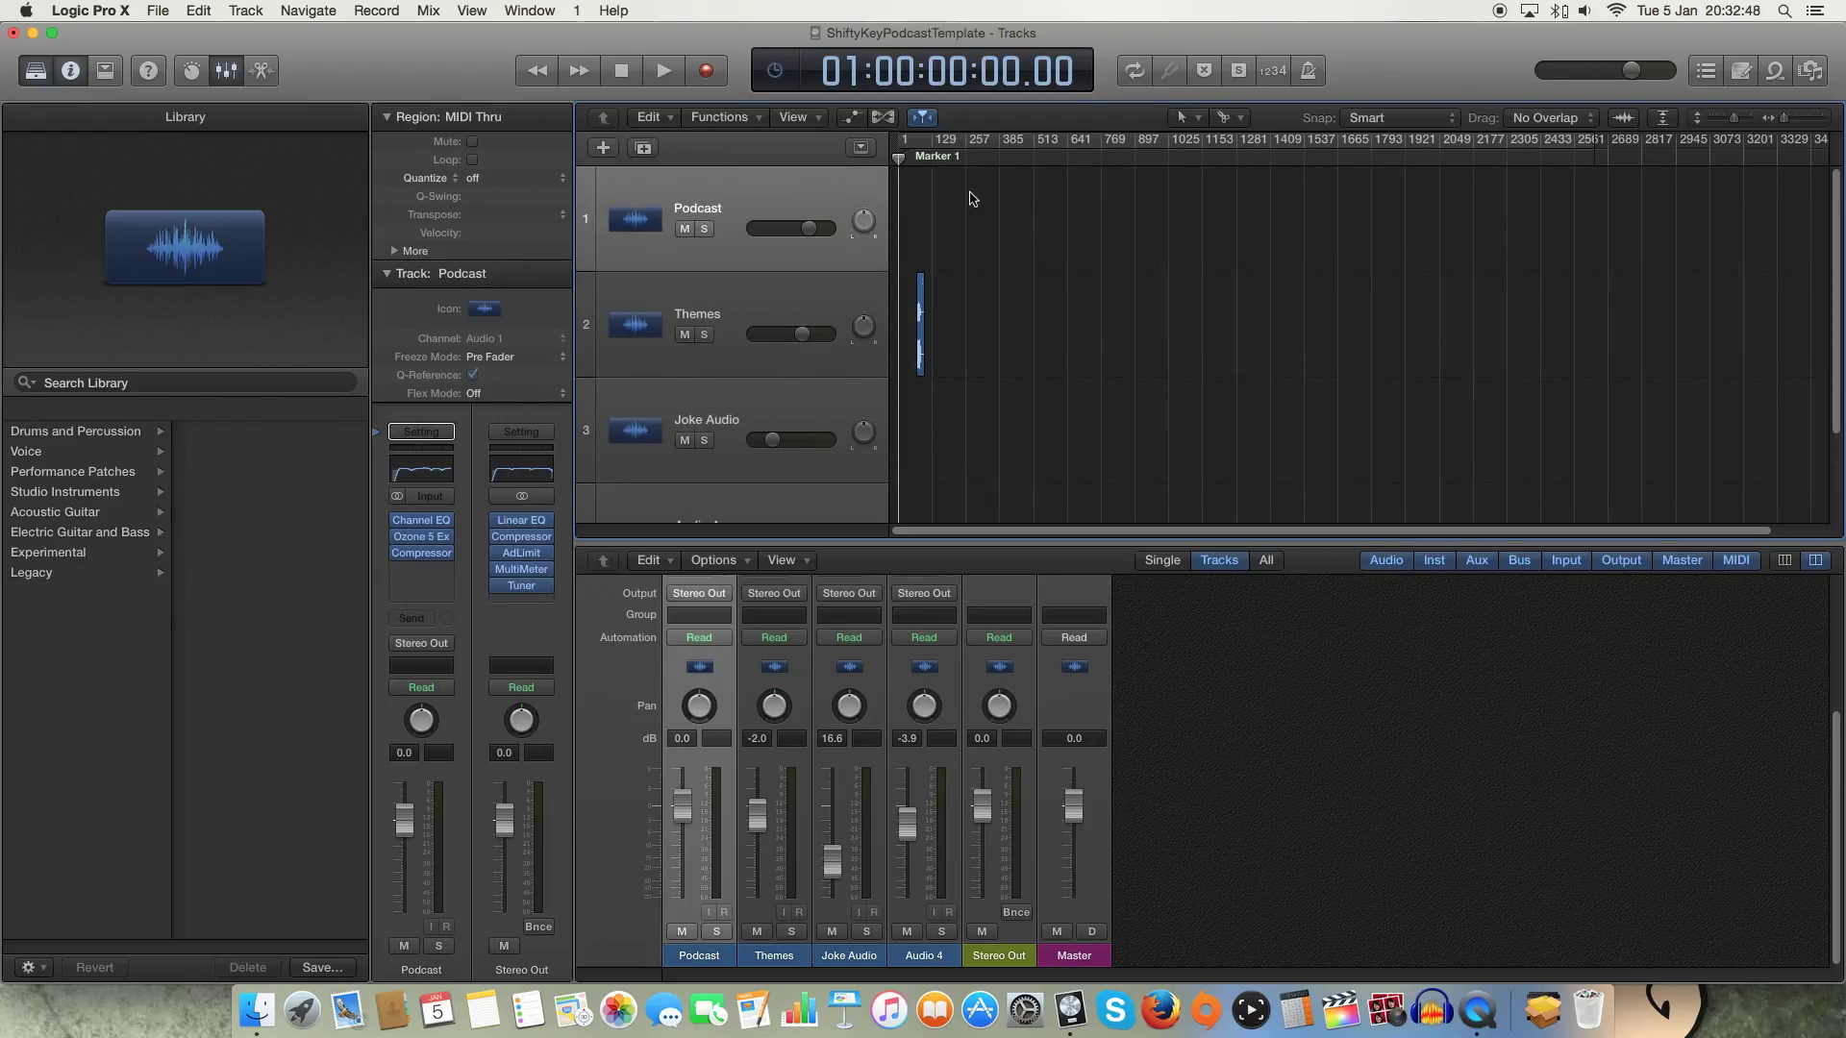
left_click(163, 11)
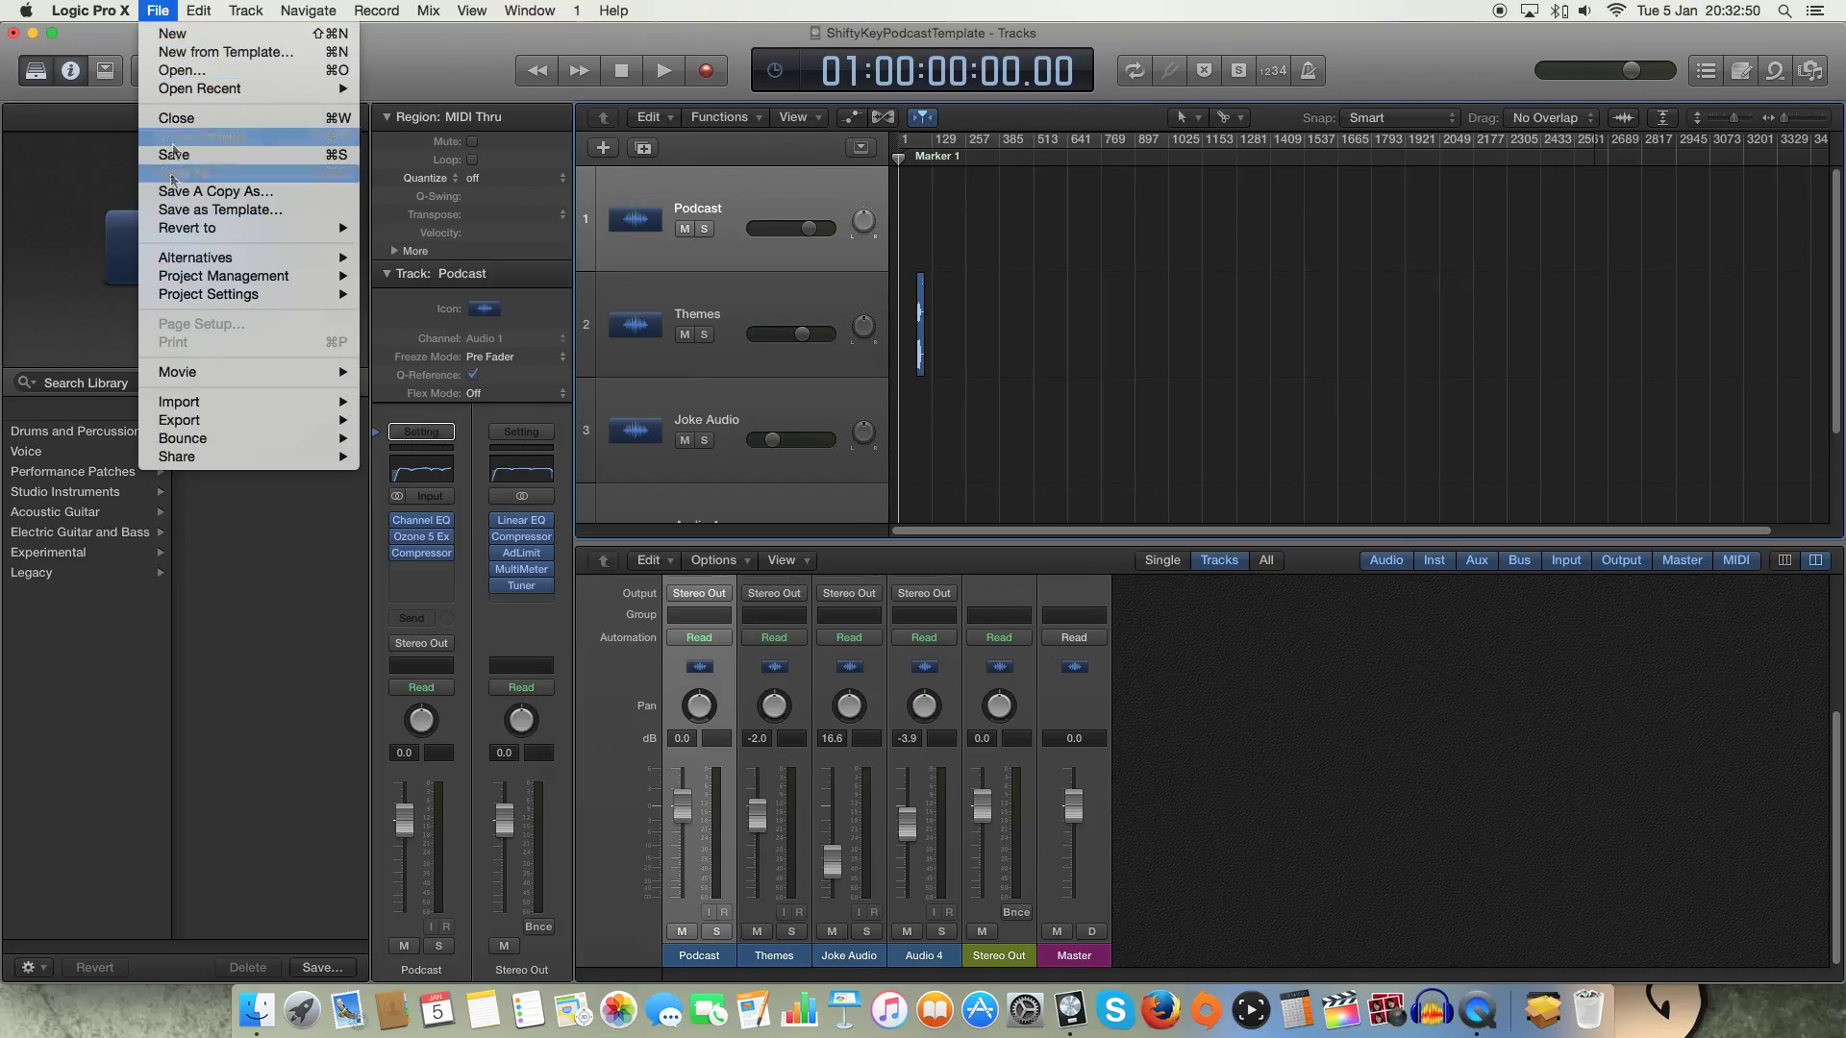
mouse_move(284, 428)
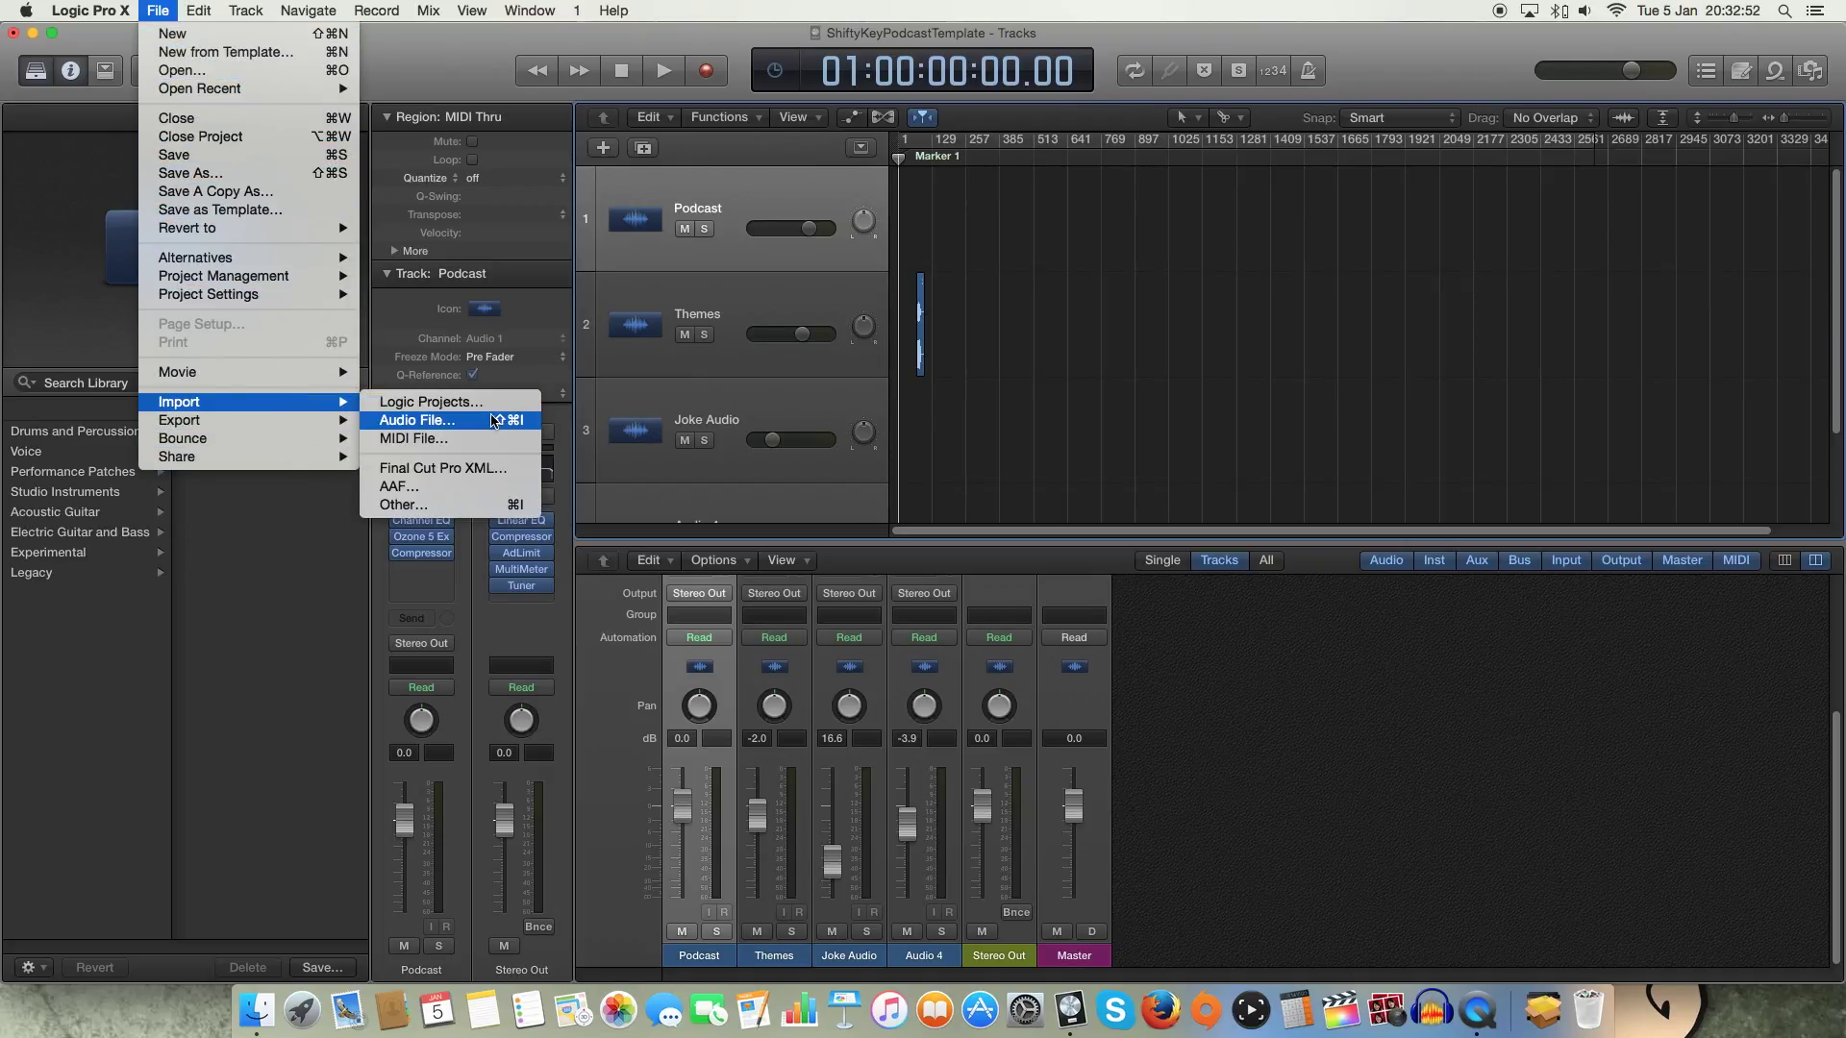
left_click(493, 423)
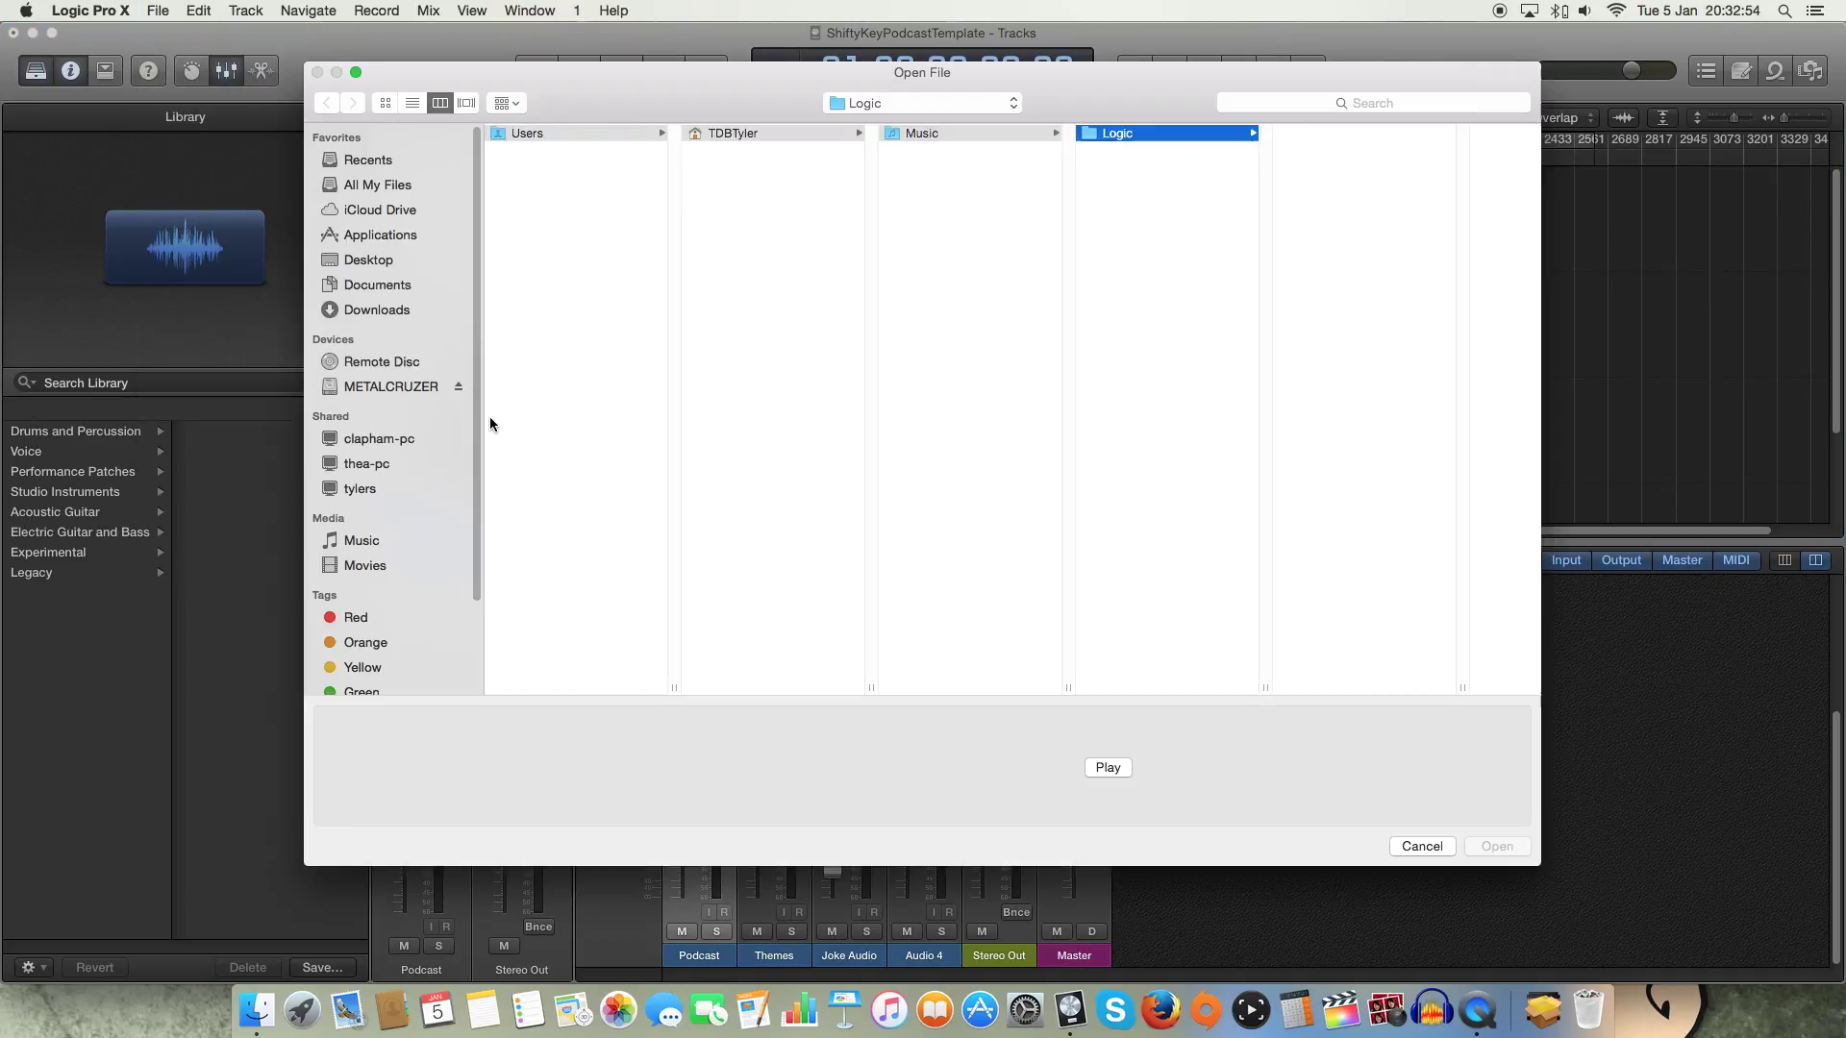
left_click(360, 386)
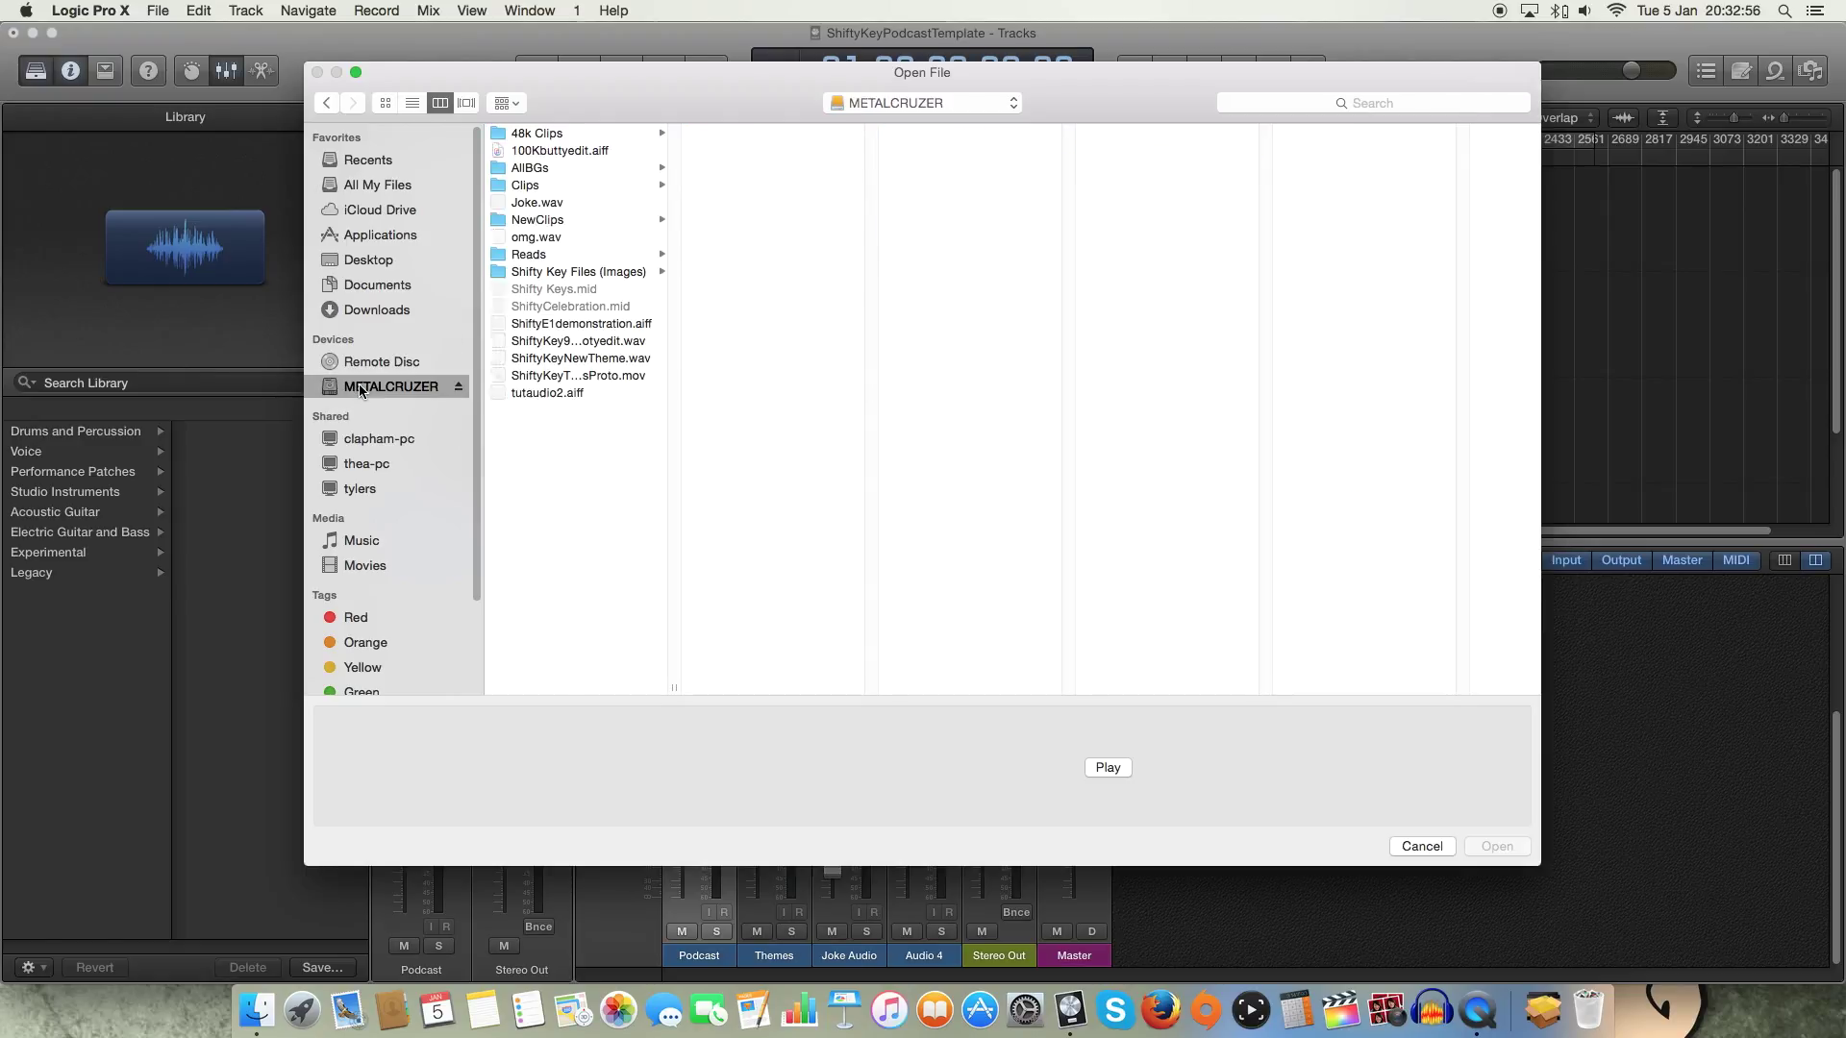
left_click(593, 325)
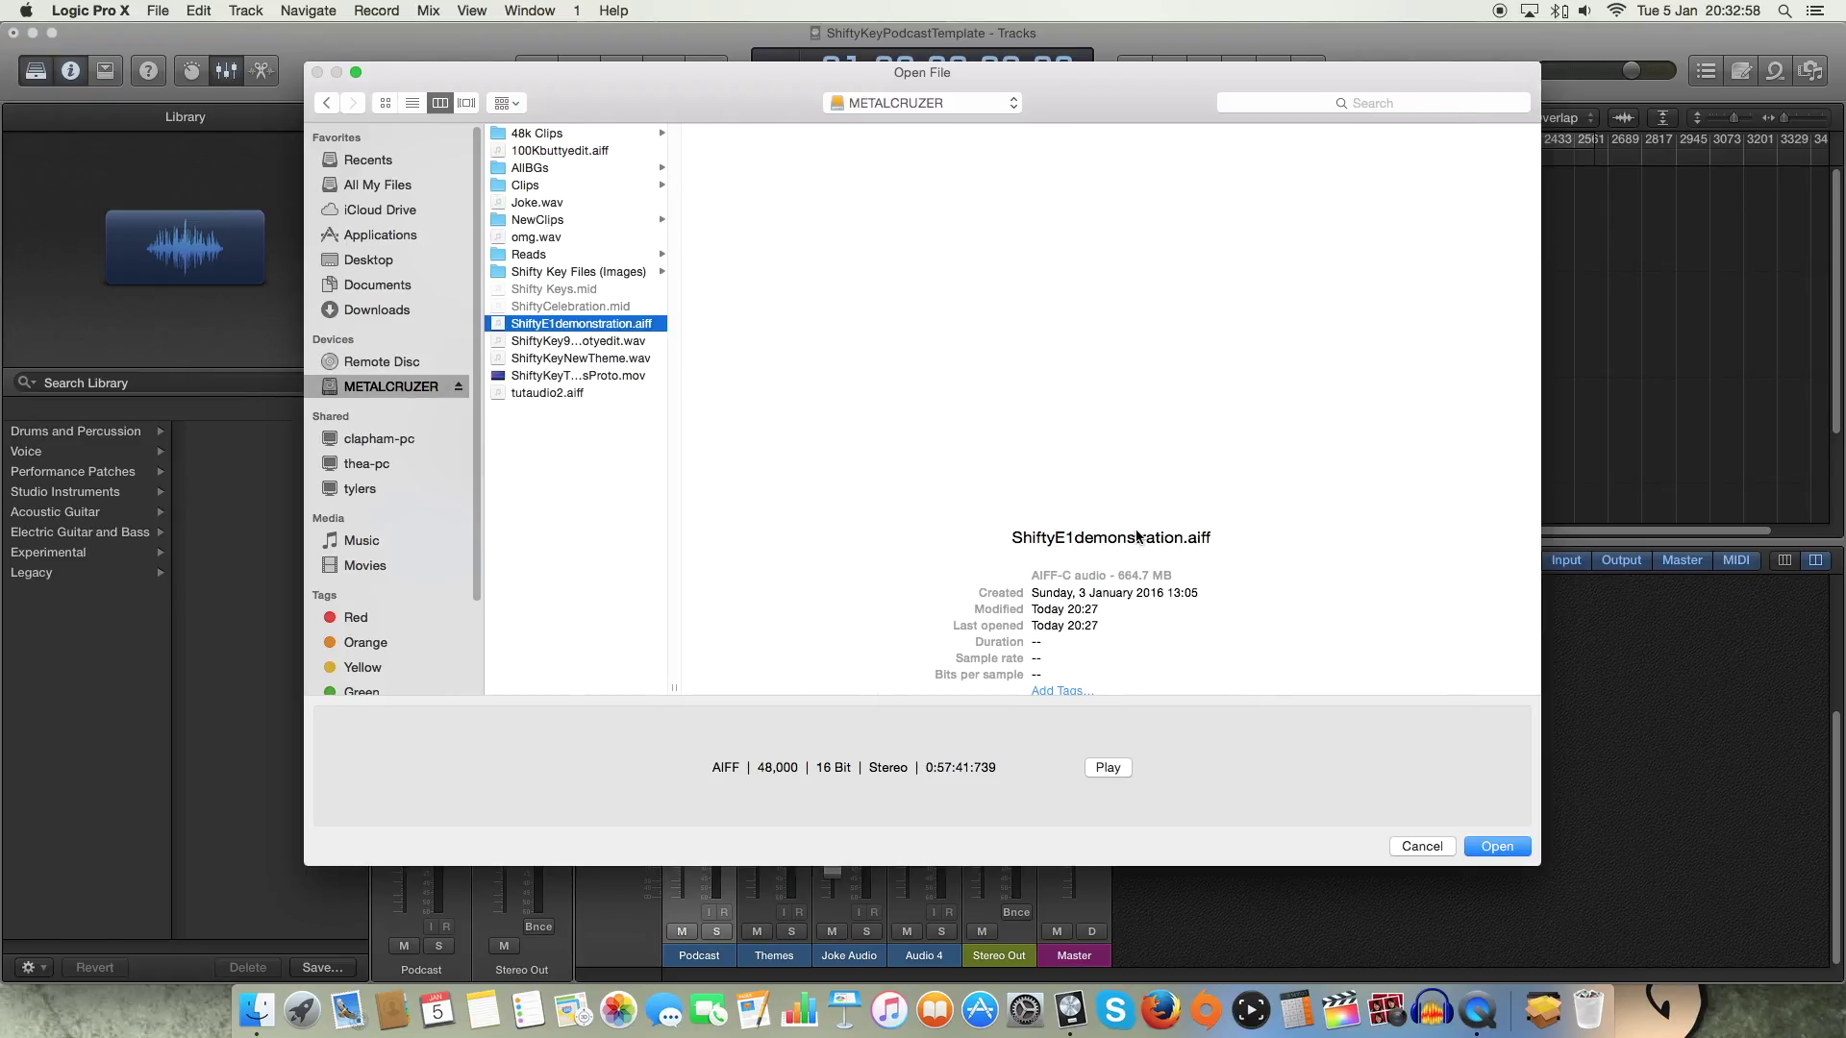
left_click(1488, 852)
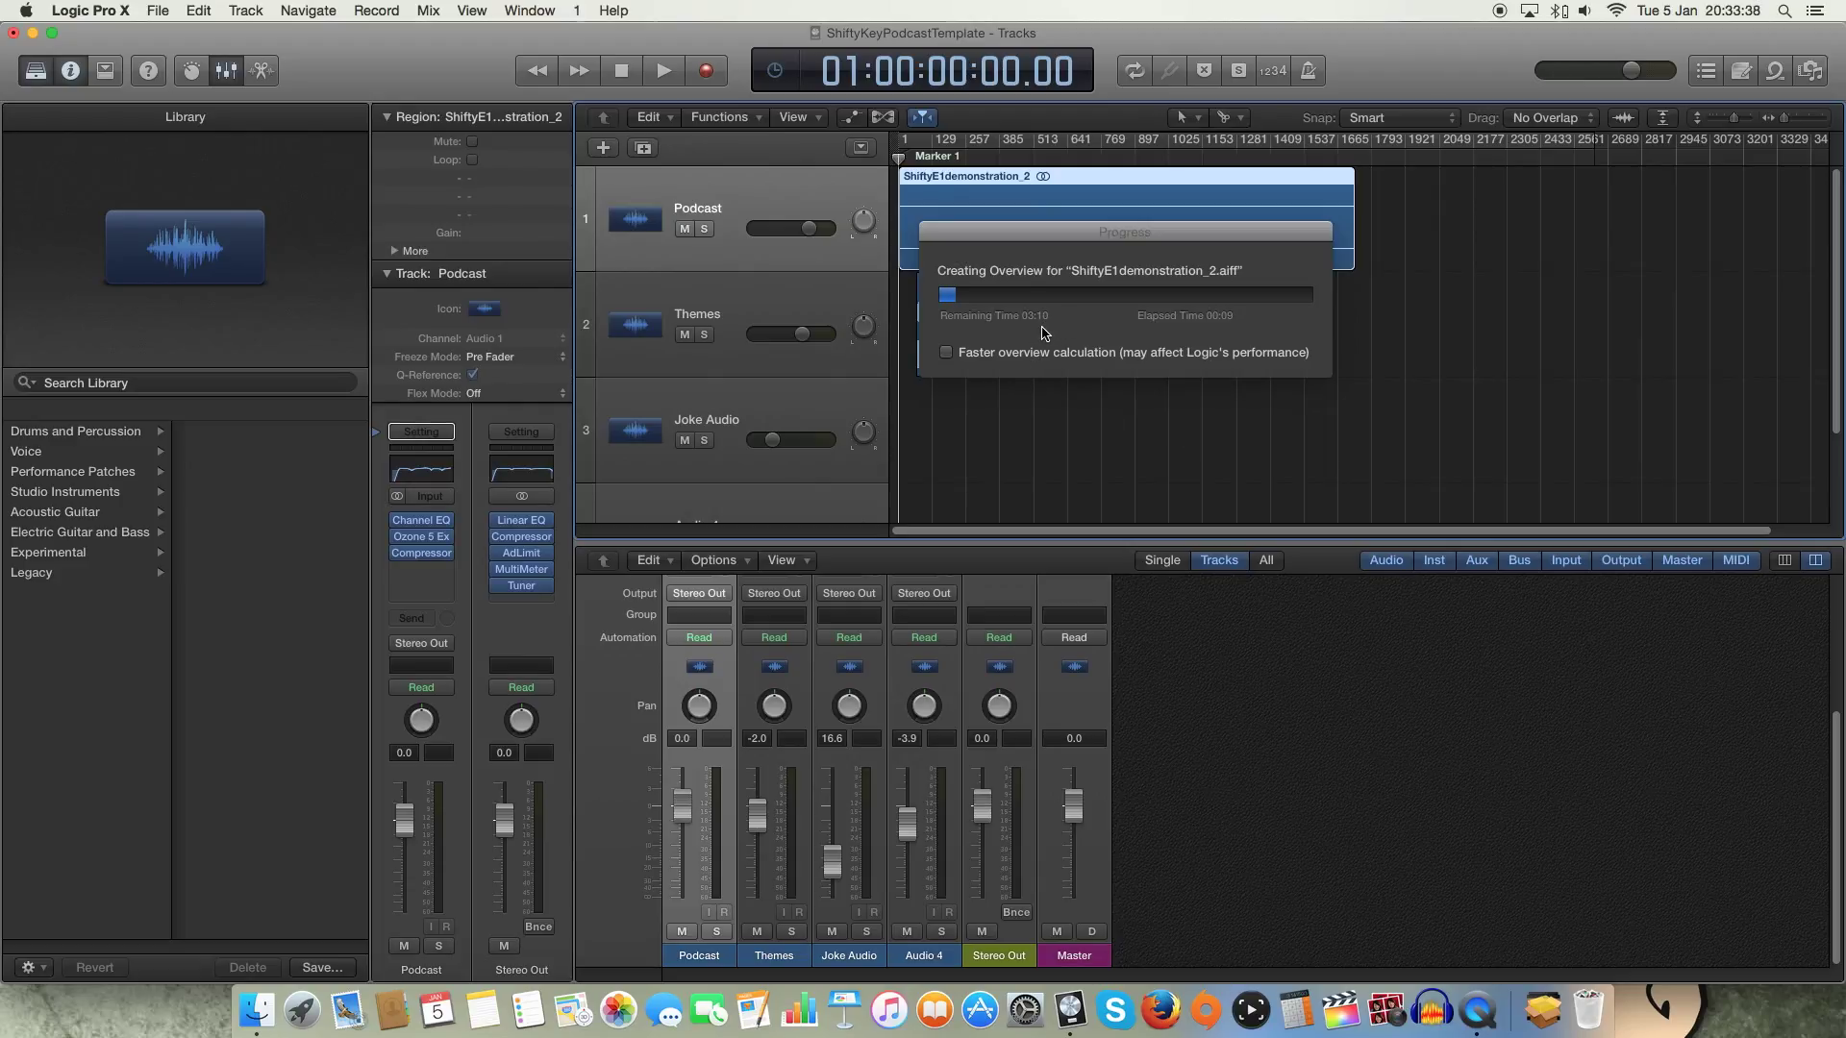
Examine the Channel EQ, Ozone 5 and Compressor effects on the Podcast channel in the mixer.
scroll(747, 708, "up", 5)
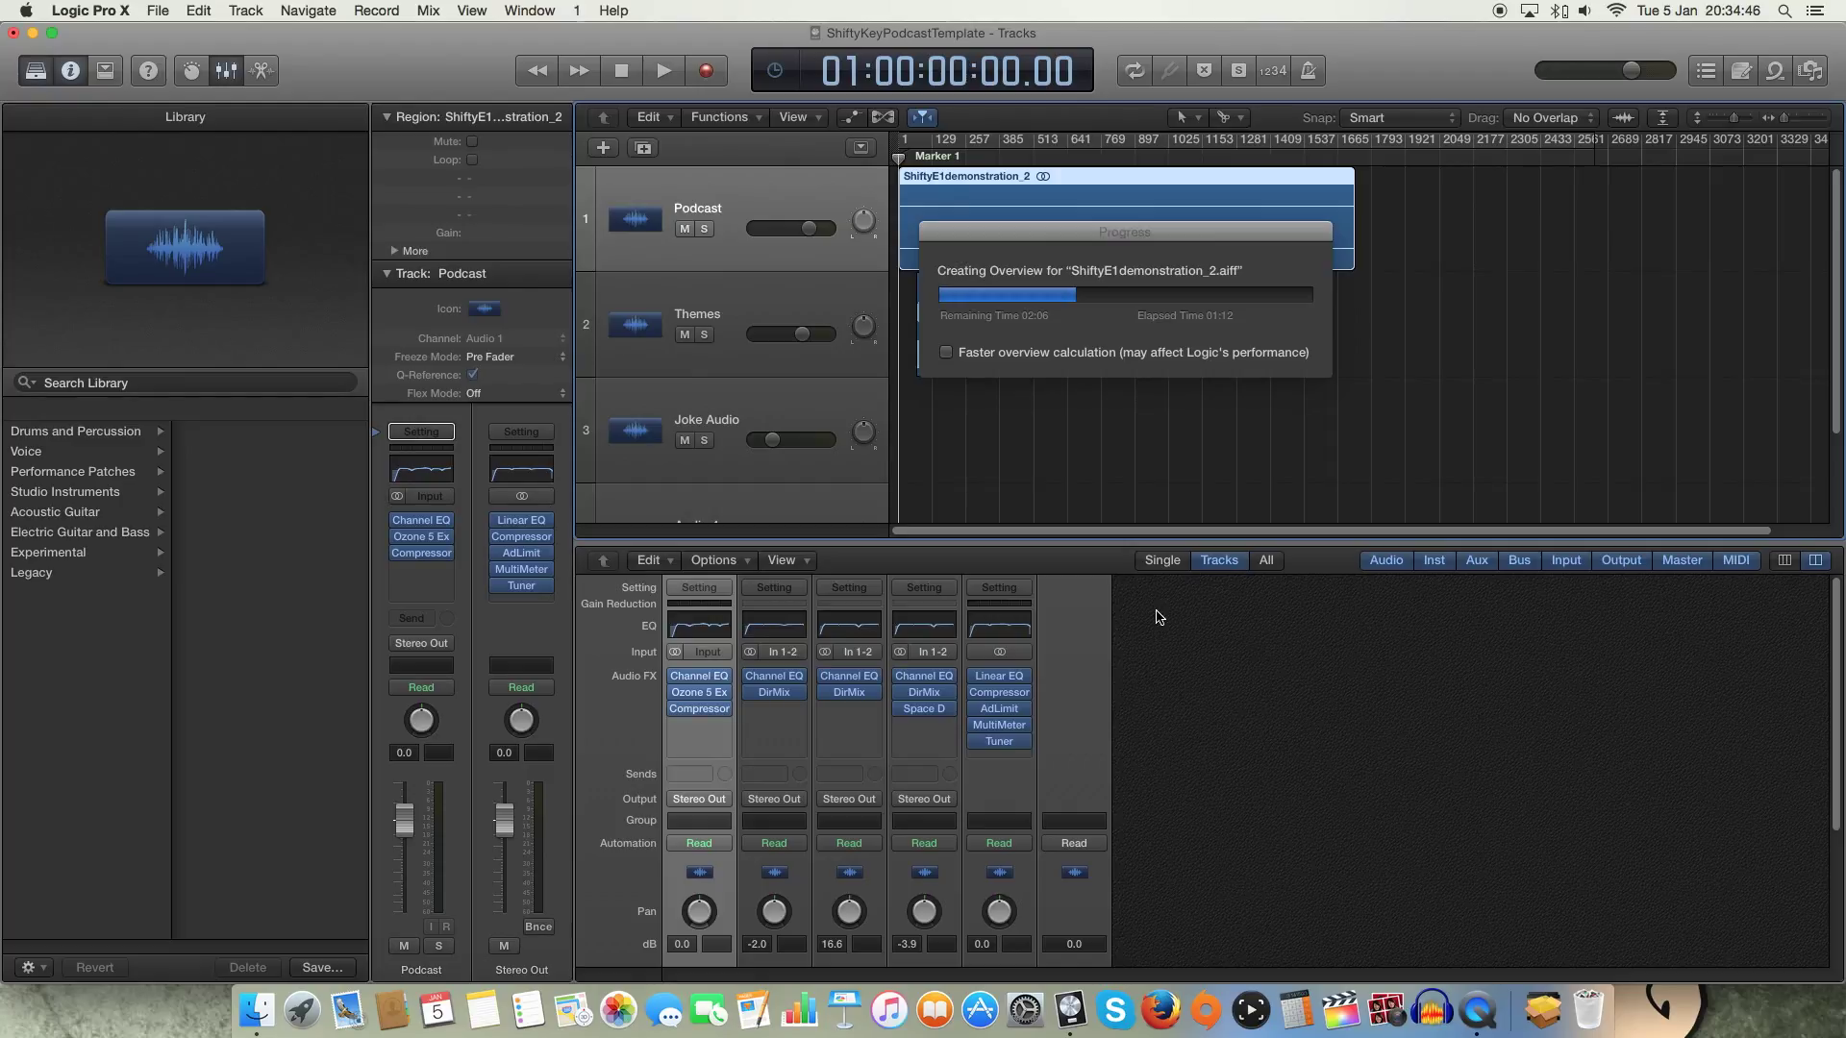
mouse_move(691, 677)
mouse_move(704, 719)
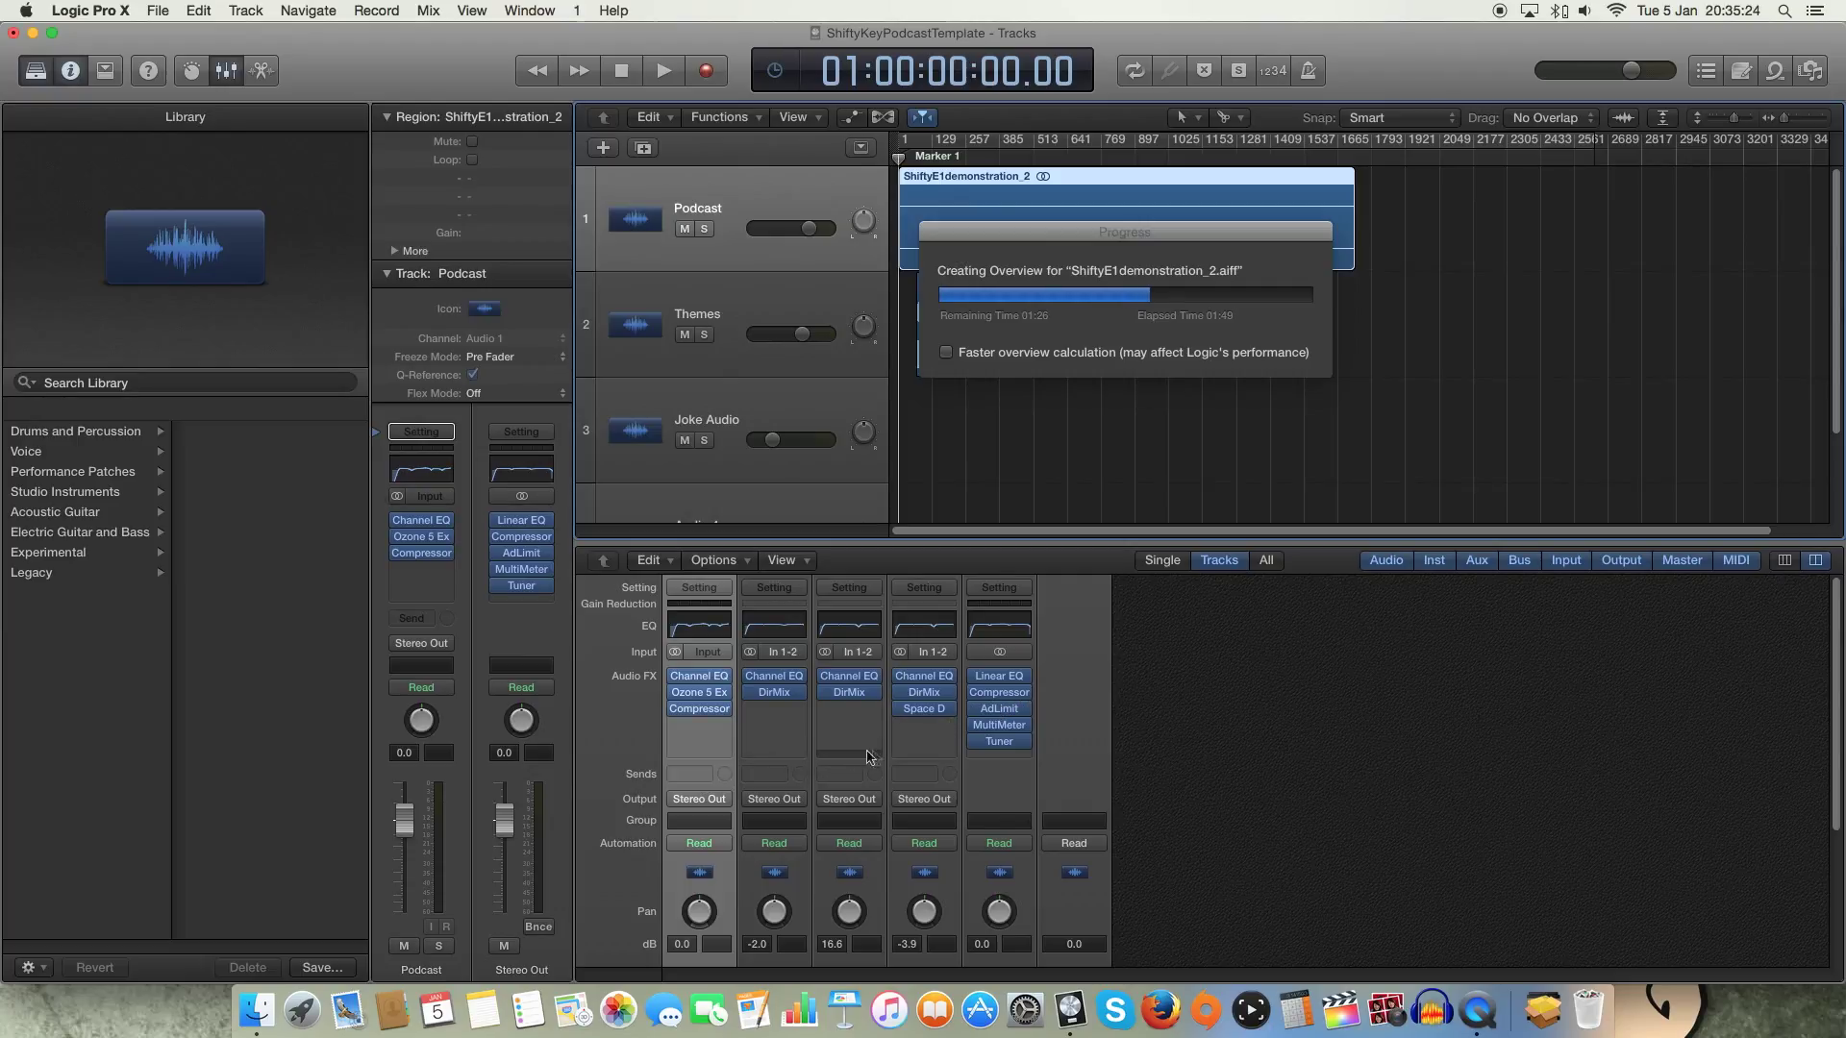
Try spreads of 1.00 and 1.78 in the Themes track's Direction Mixer, reset the spread to 0.10 and close the plug-in.
left_click(758, 300)
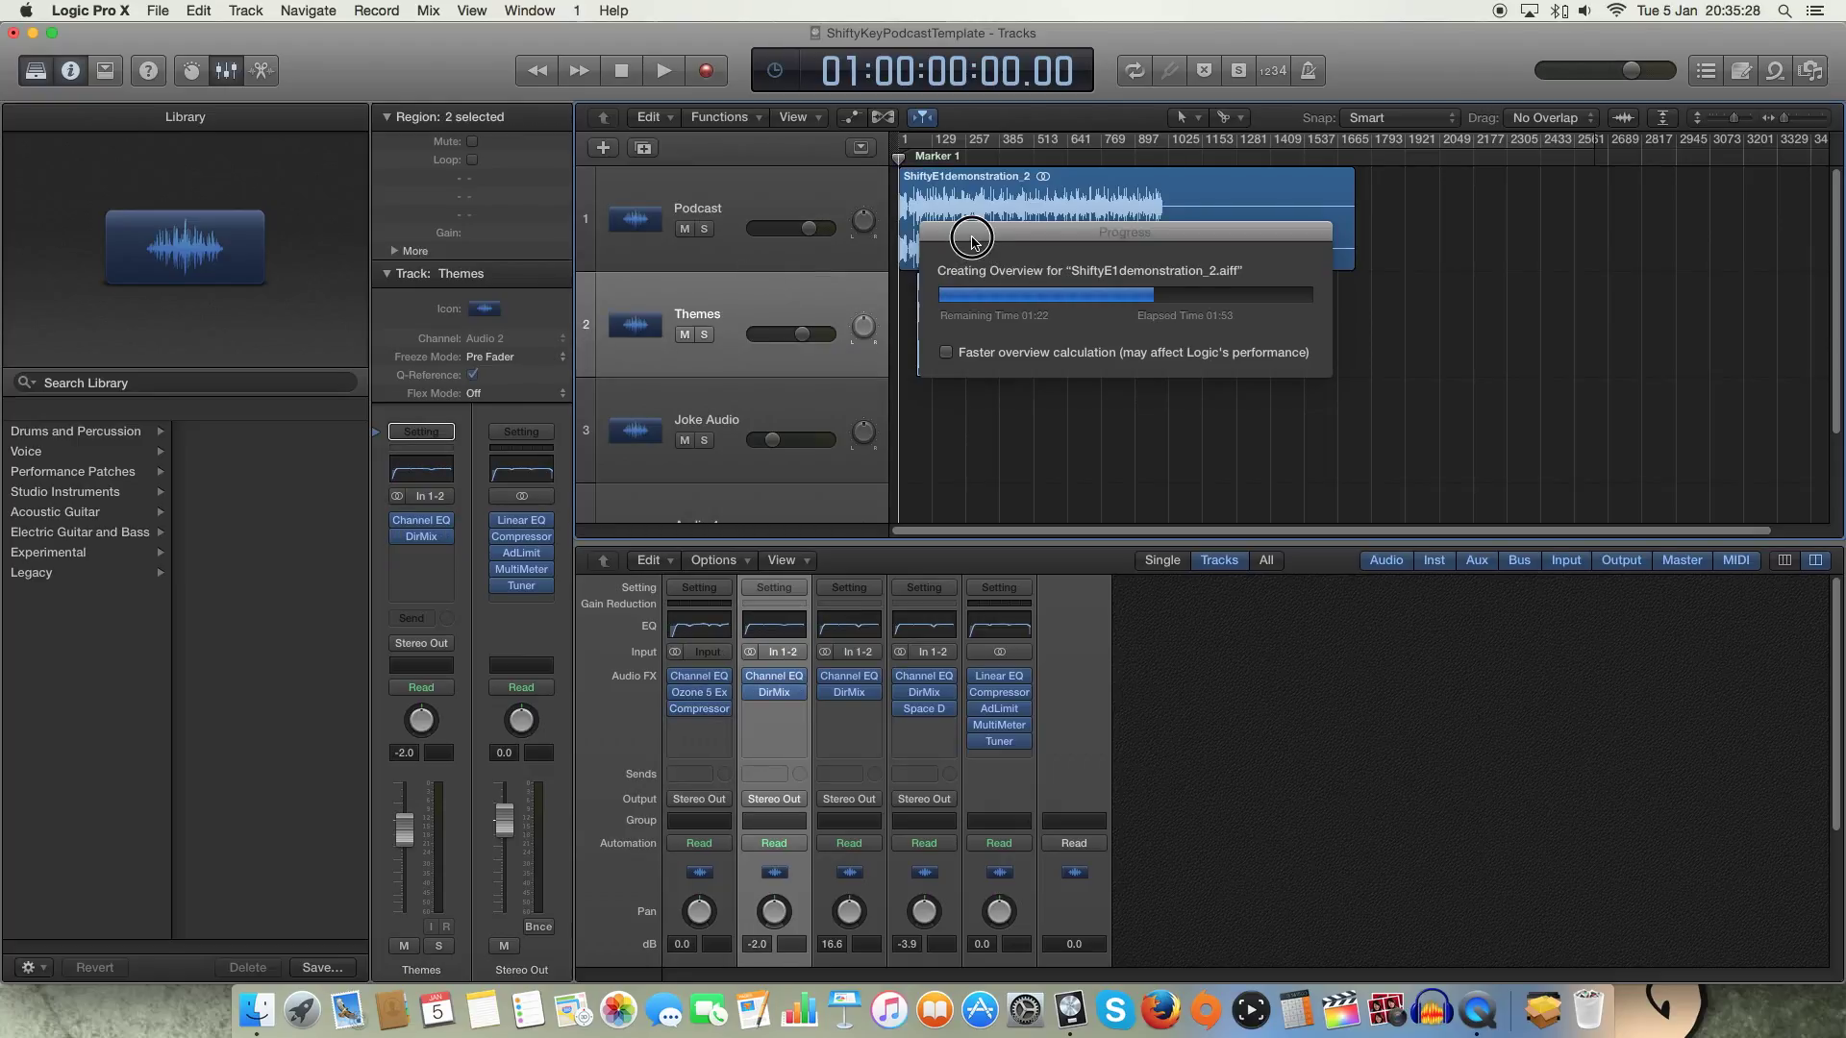
left_click_drag(971, 235, 1202, 302)
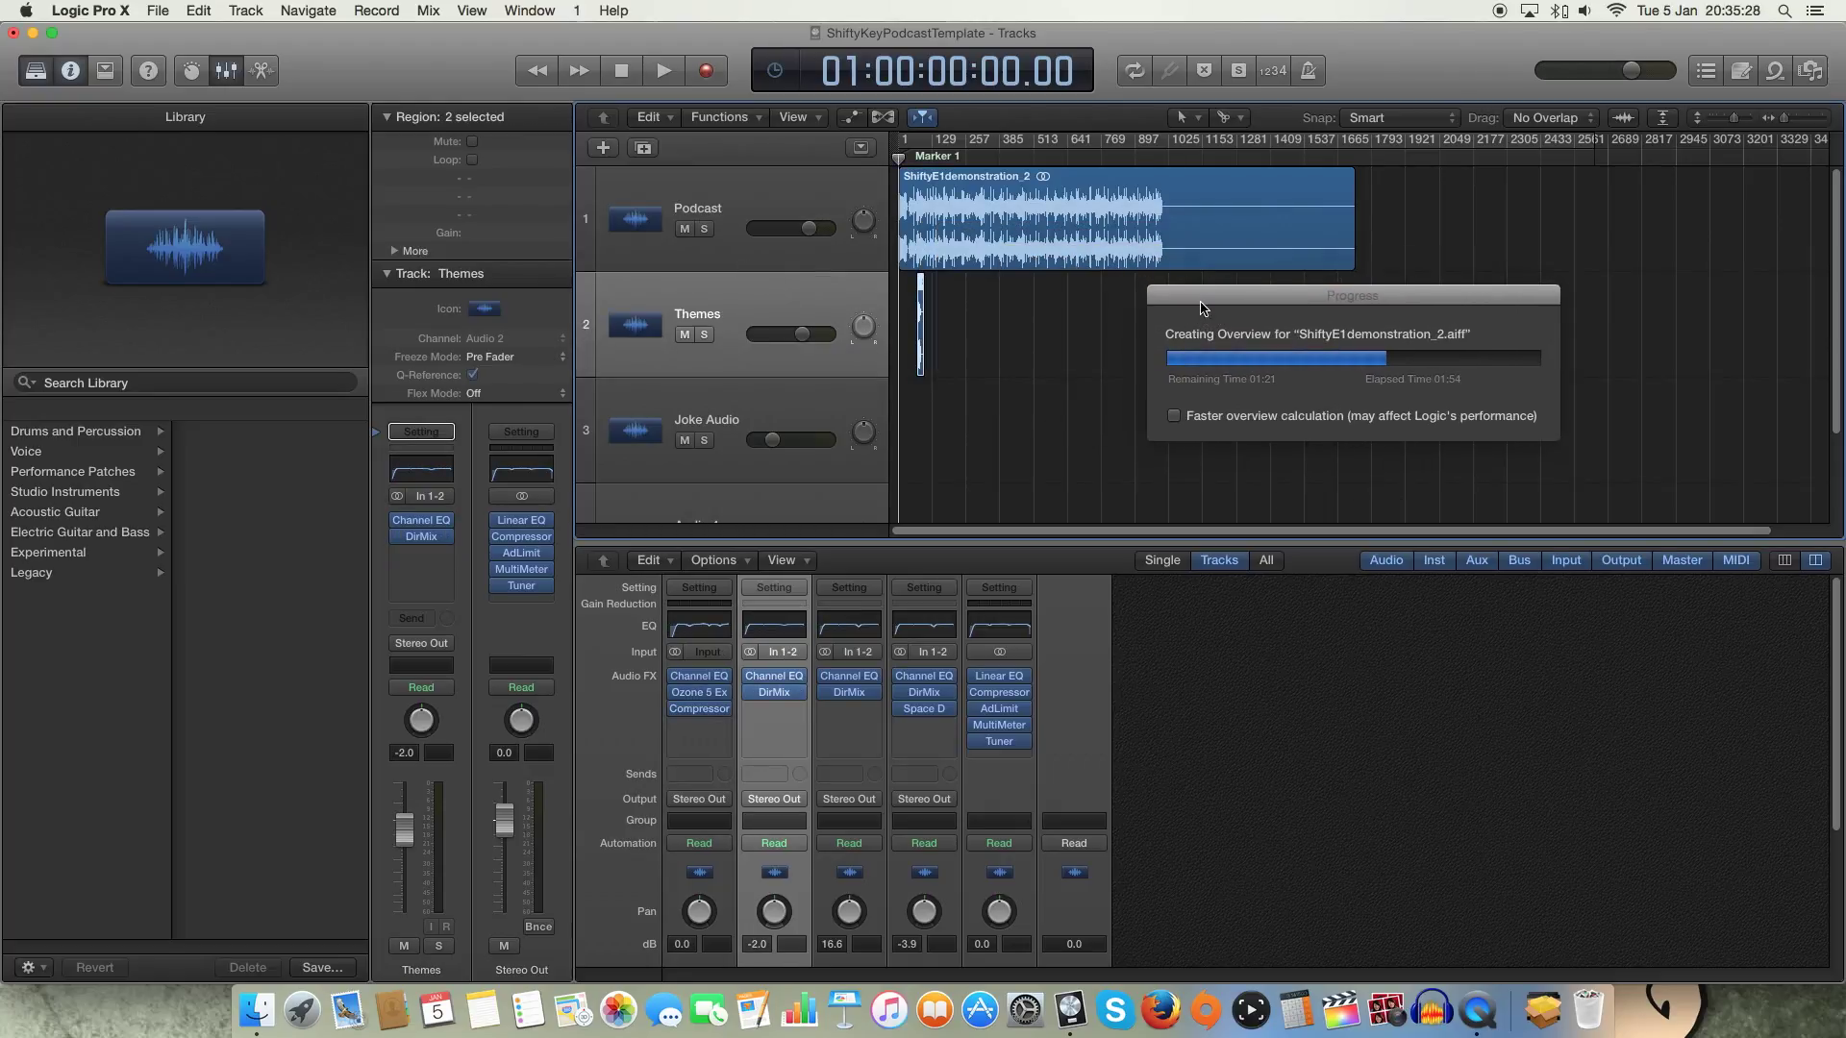
left_click(781, 694)
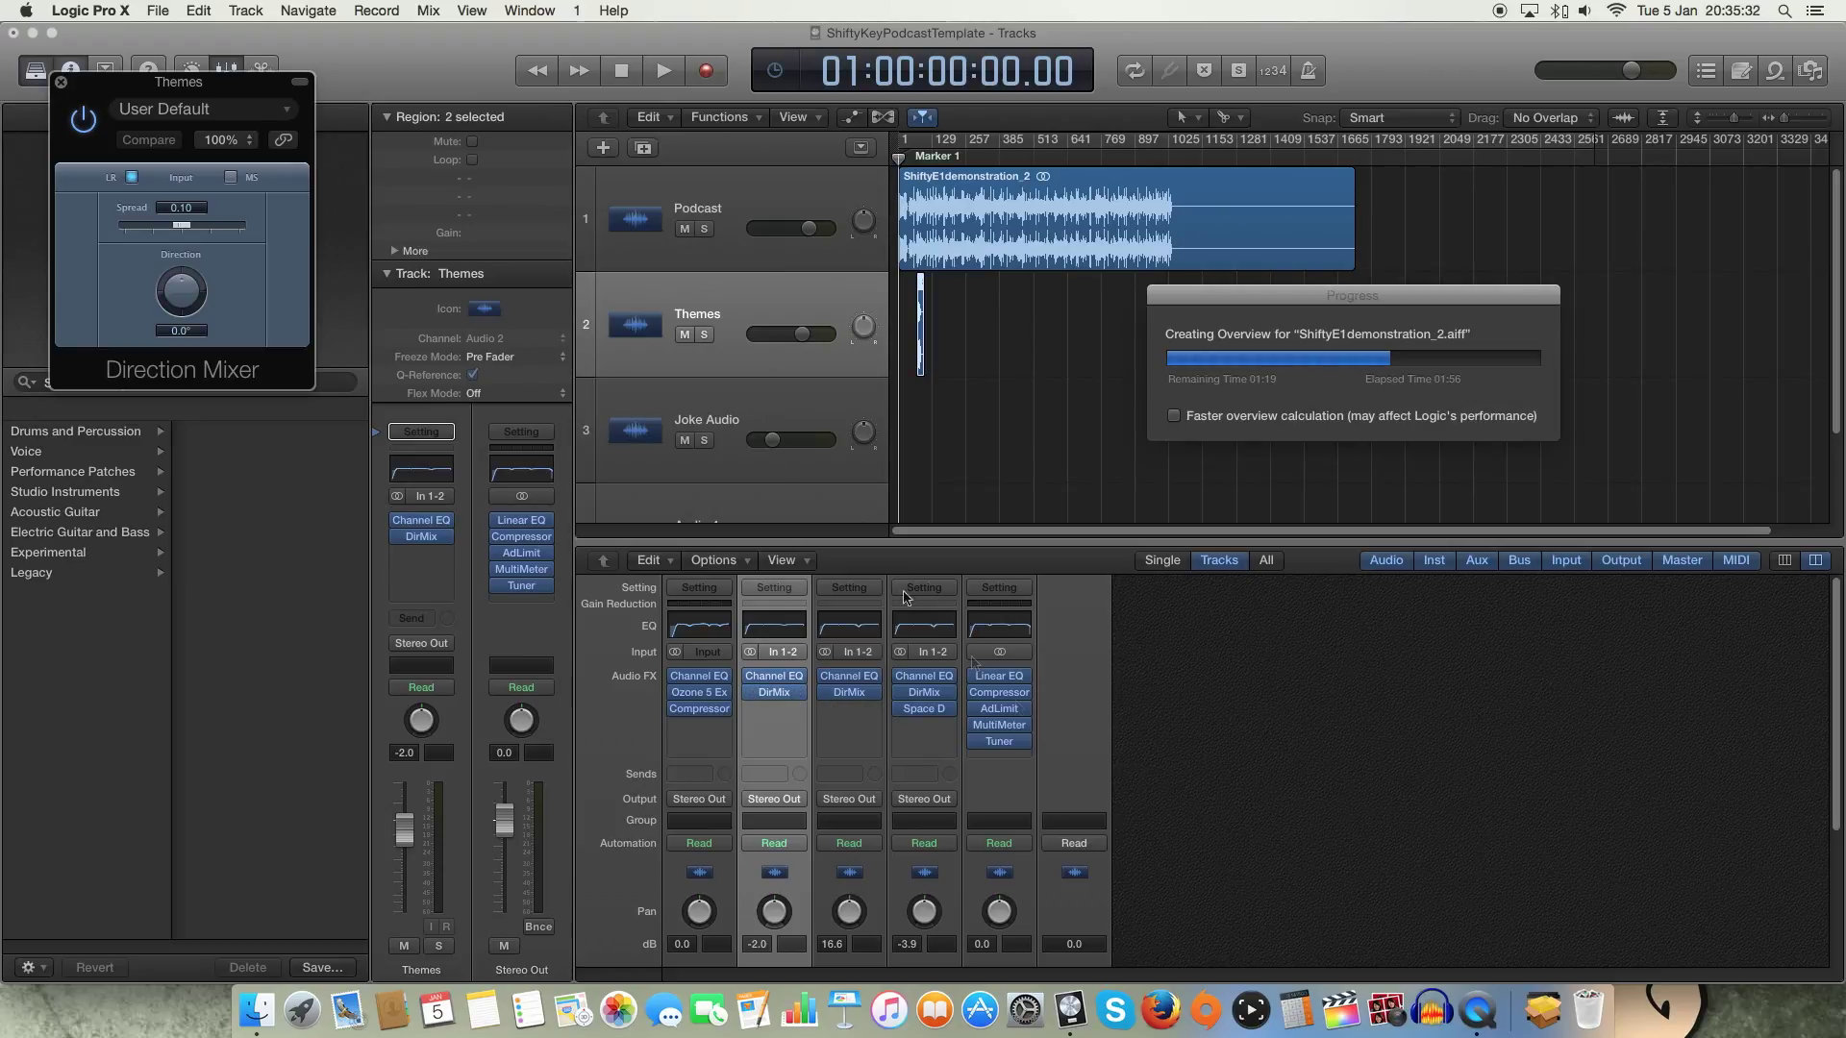
left_click_drag(172, 86, 765, 281)
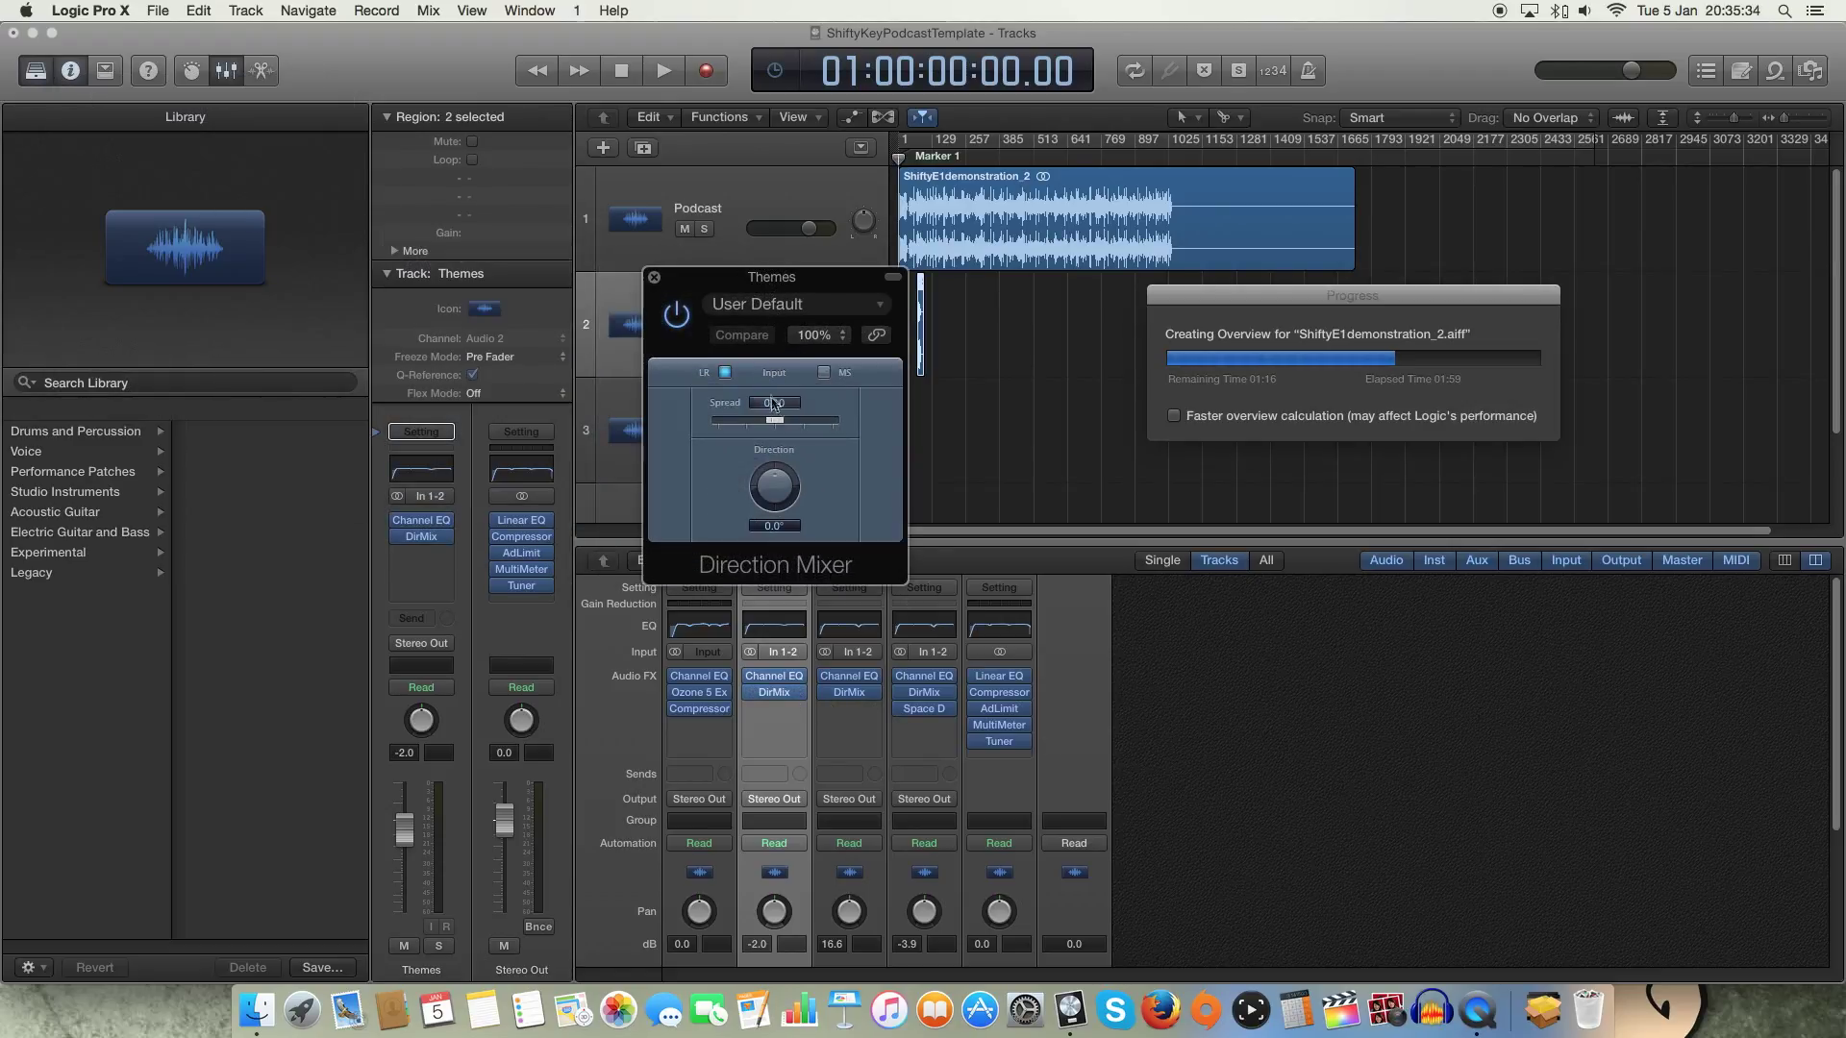
left_click_drag(784, 424, 804, 427)
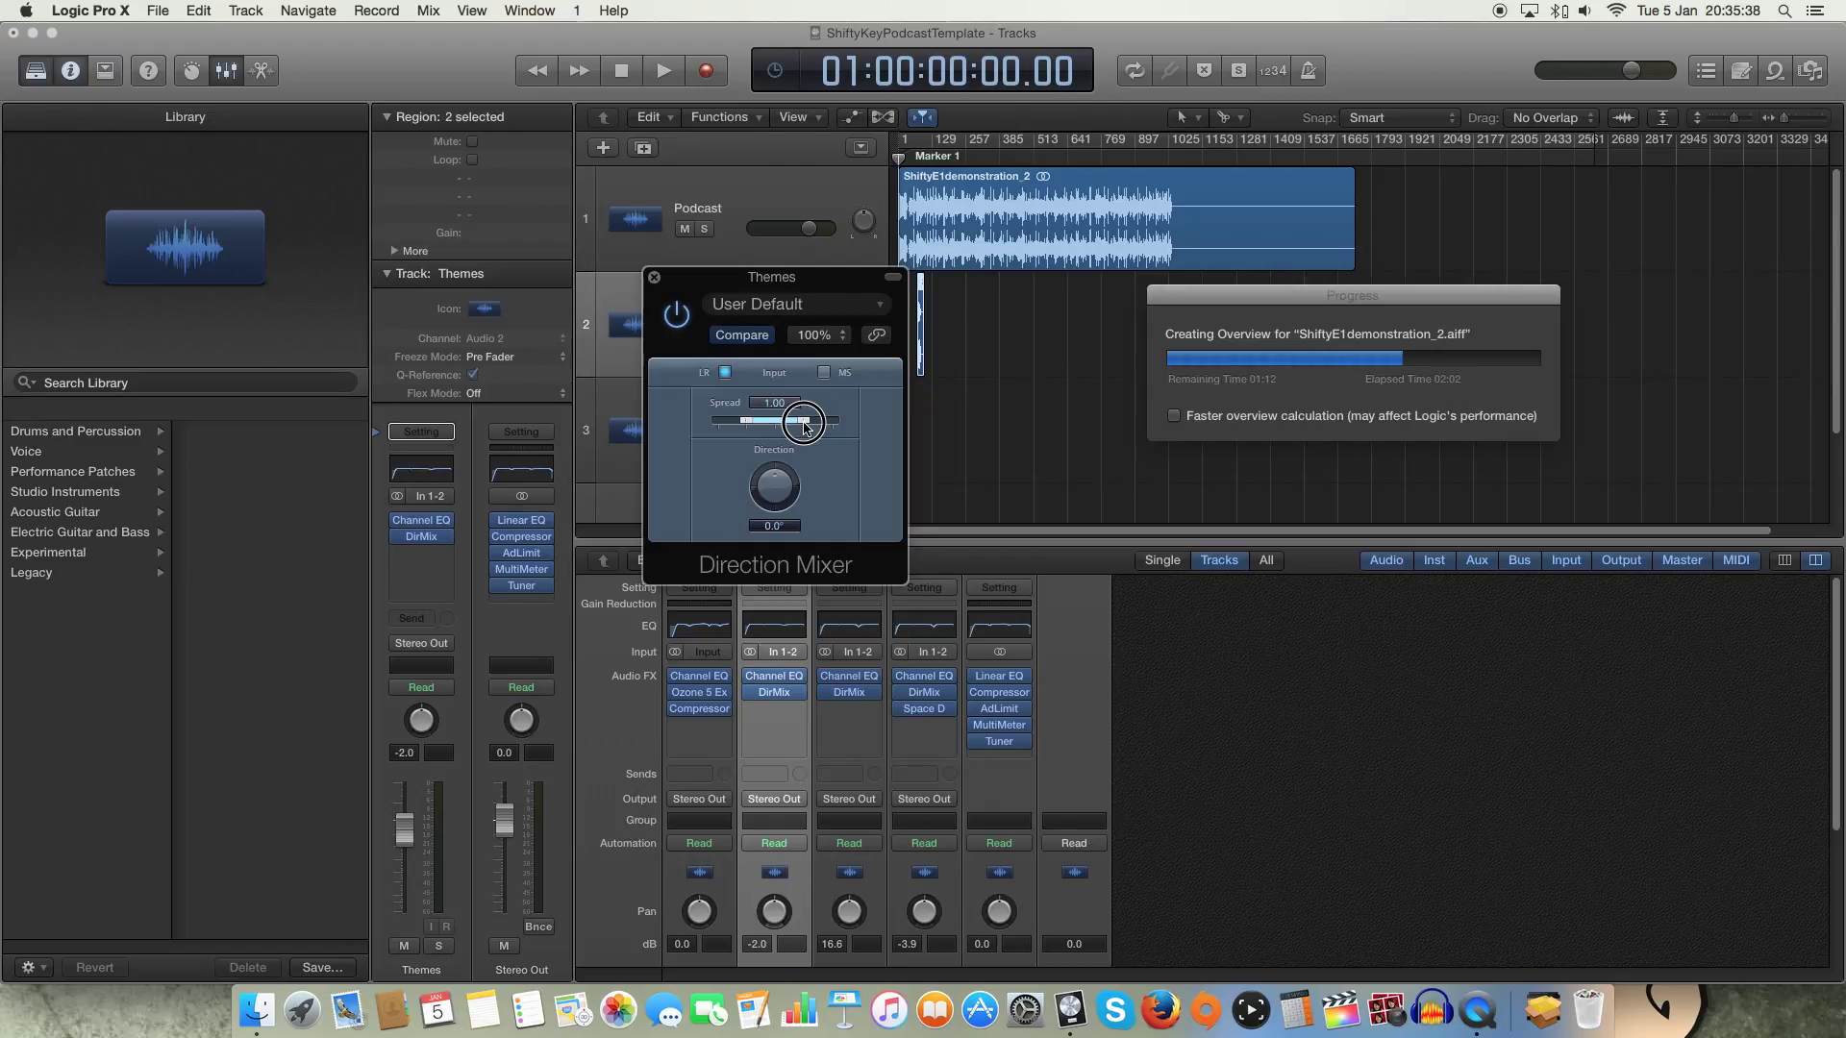
left_click_drag(804, 426, 825, 426)
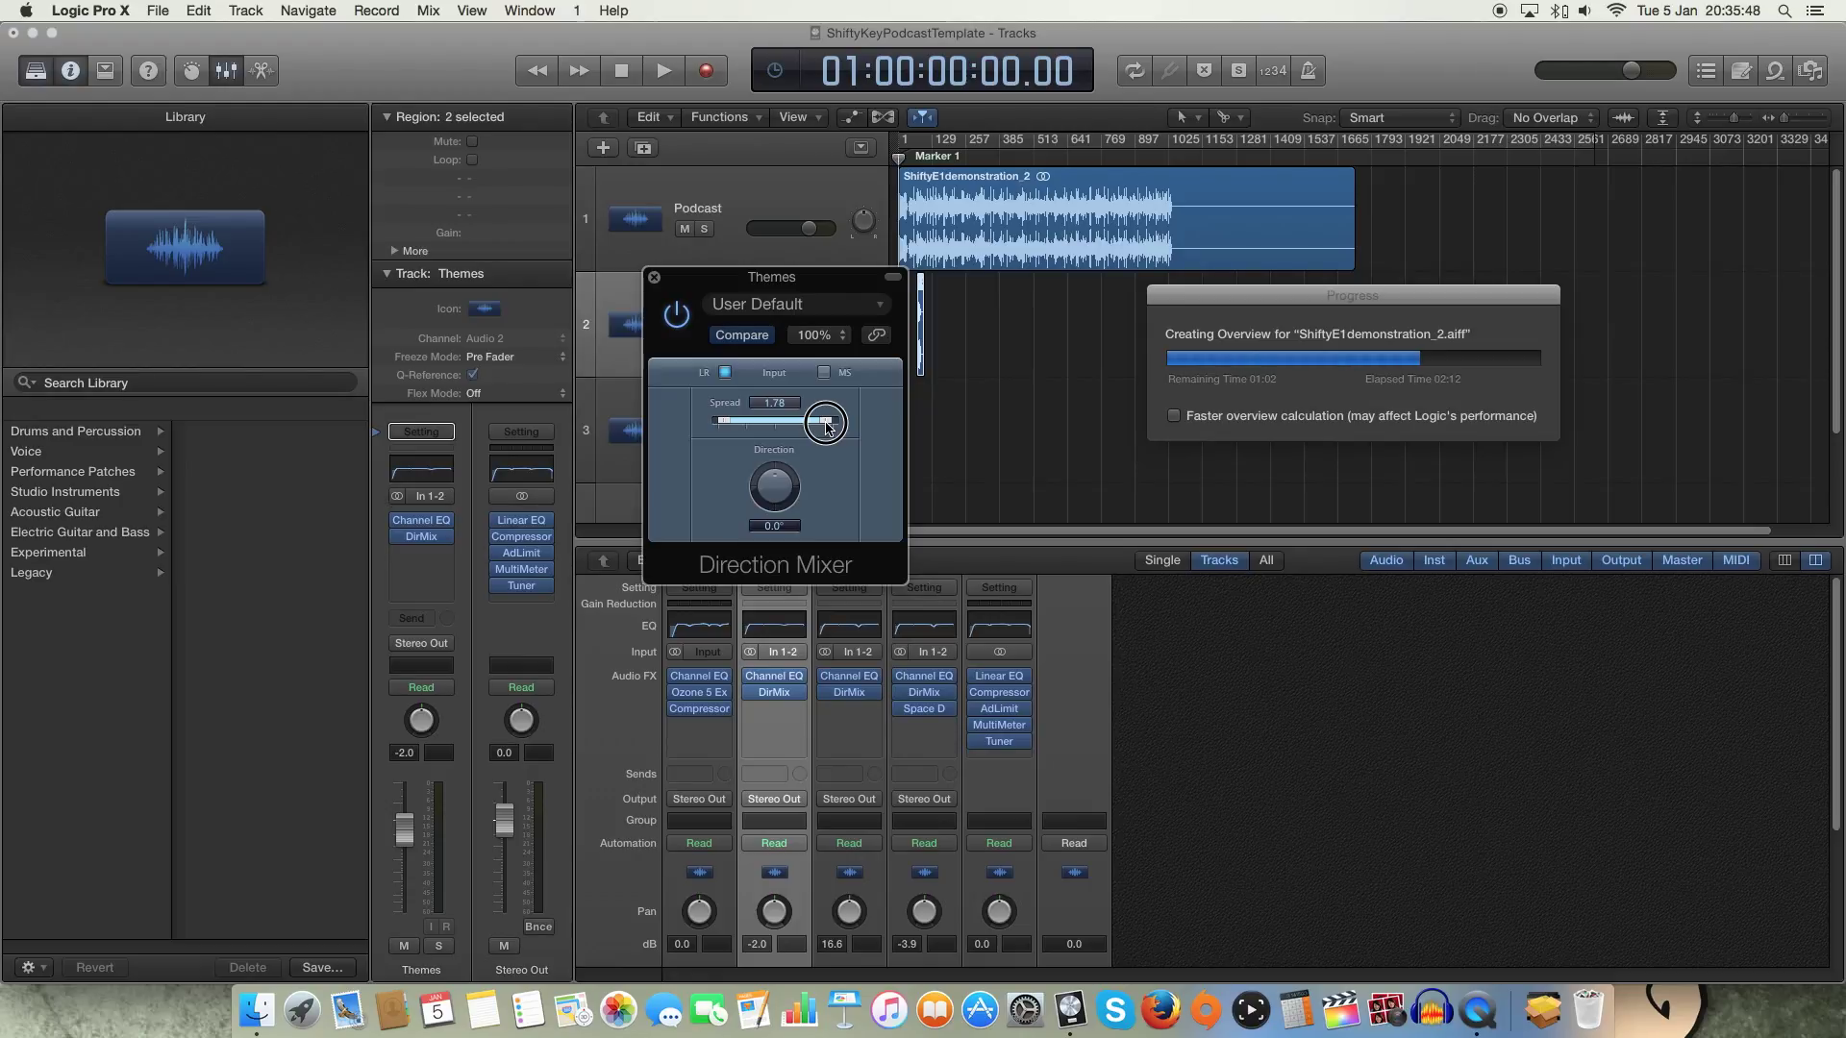
left_click_drag(826, 428, 783, 428)
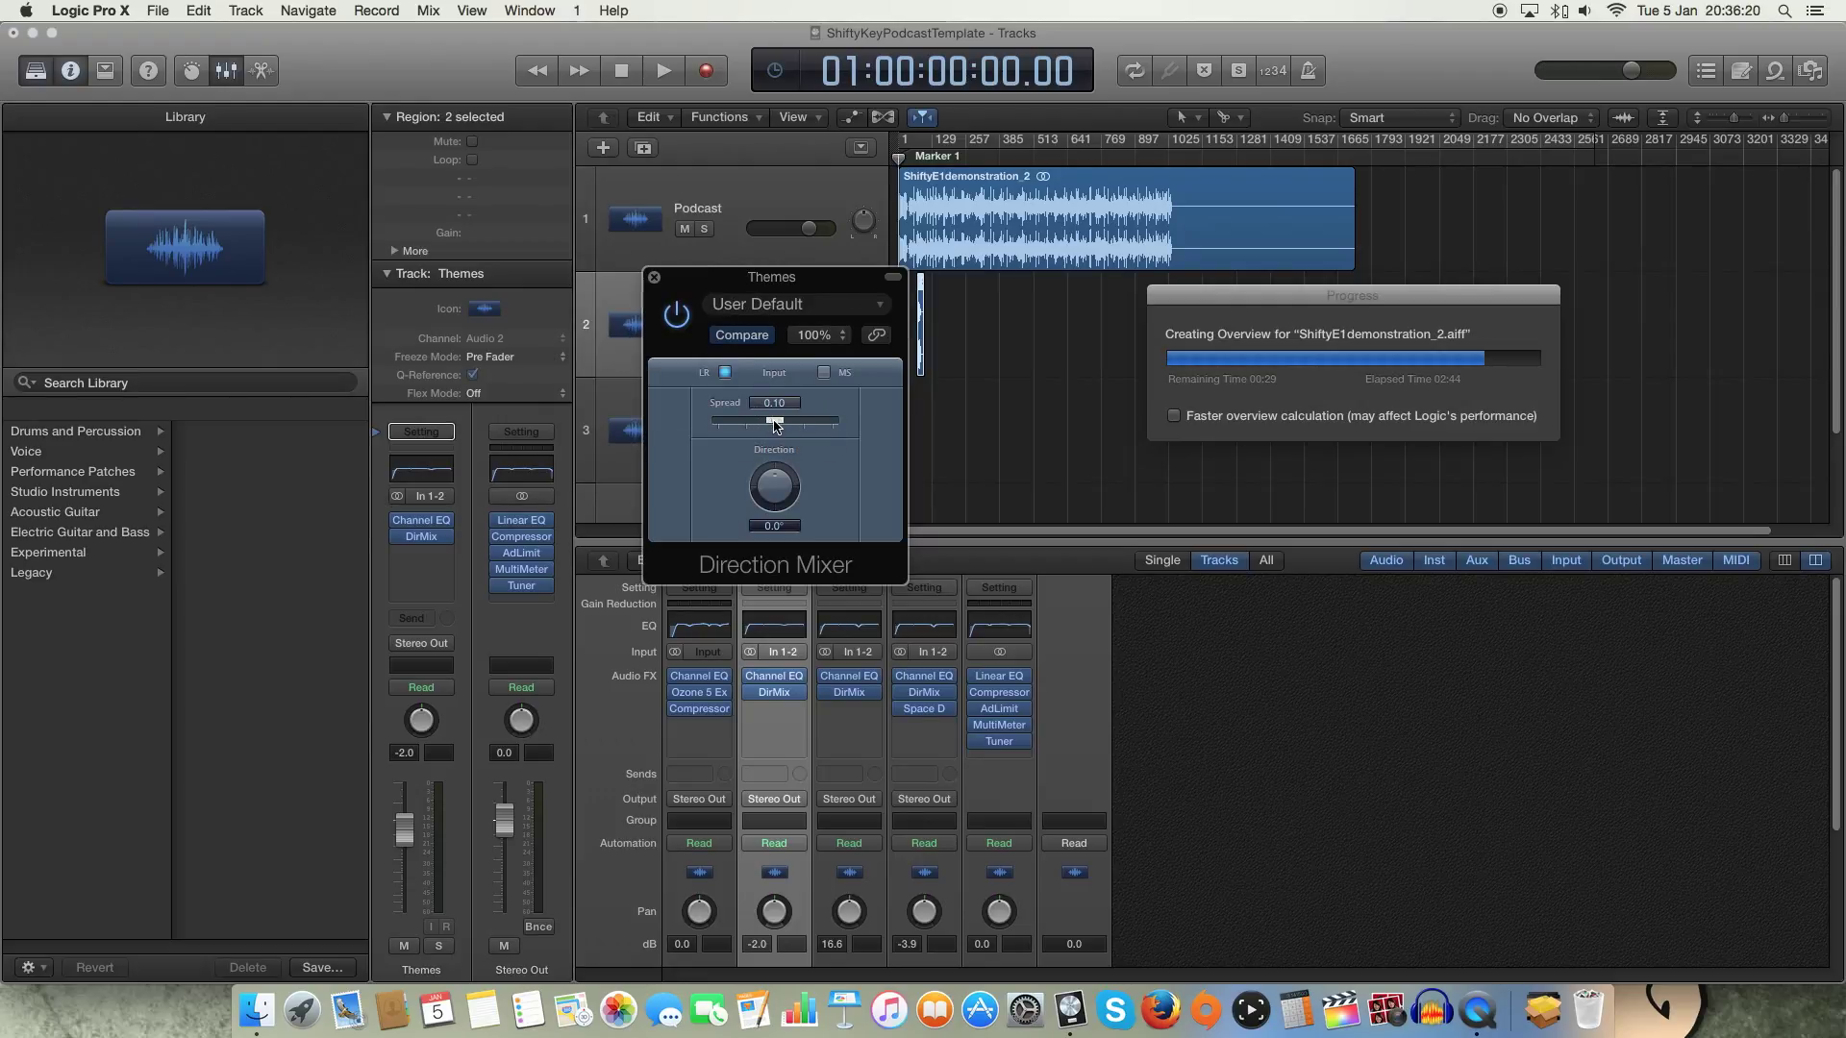
left_click(654, 277)
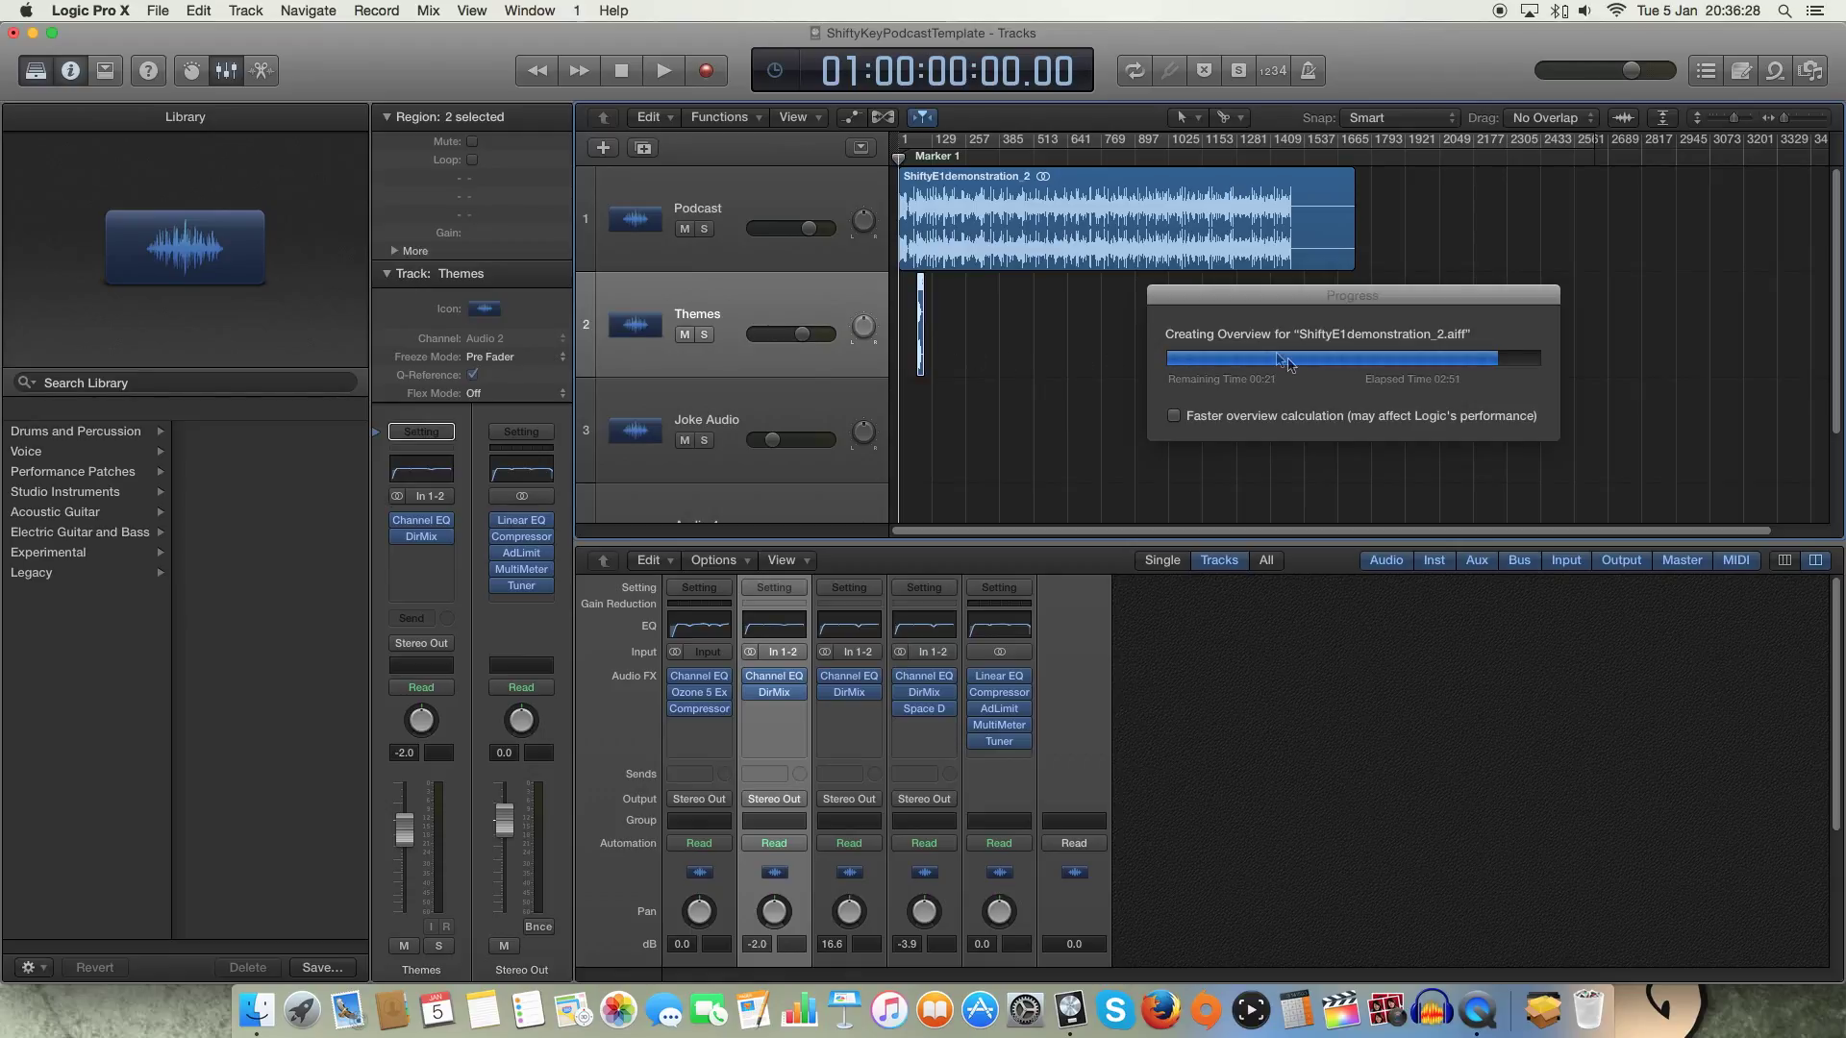
Move the distant closing theme region on the Themes track back to the end of the podcast recording.
left_click_drag(1294, 309, 914, 330)
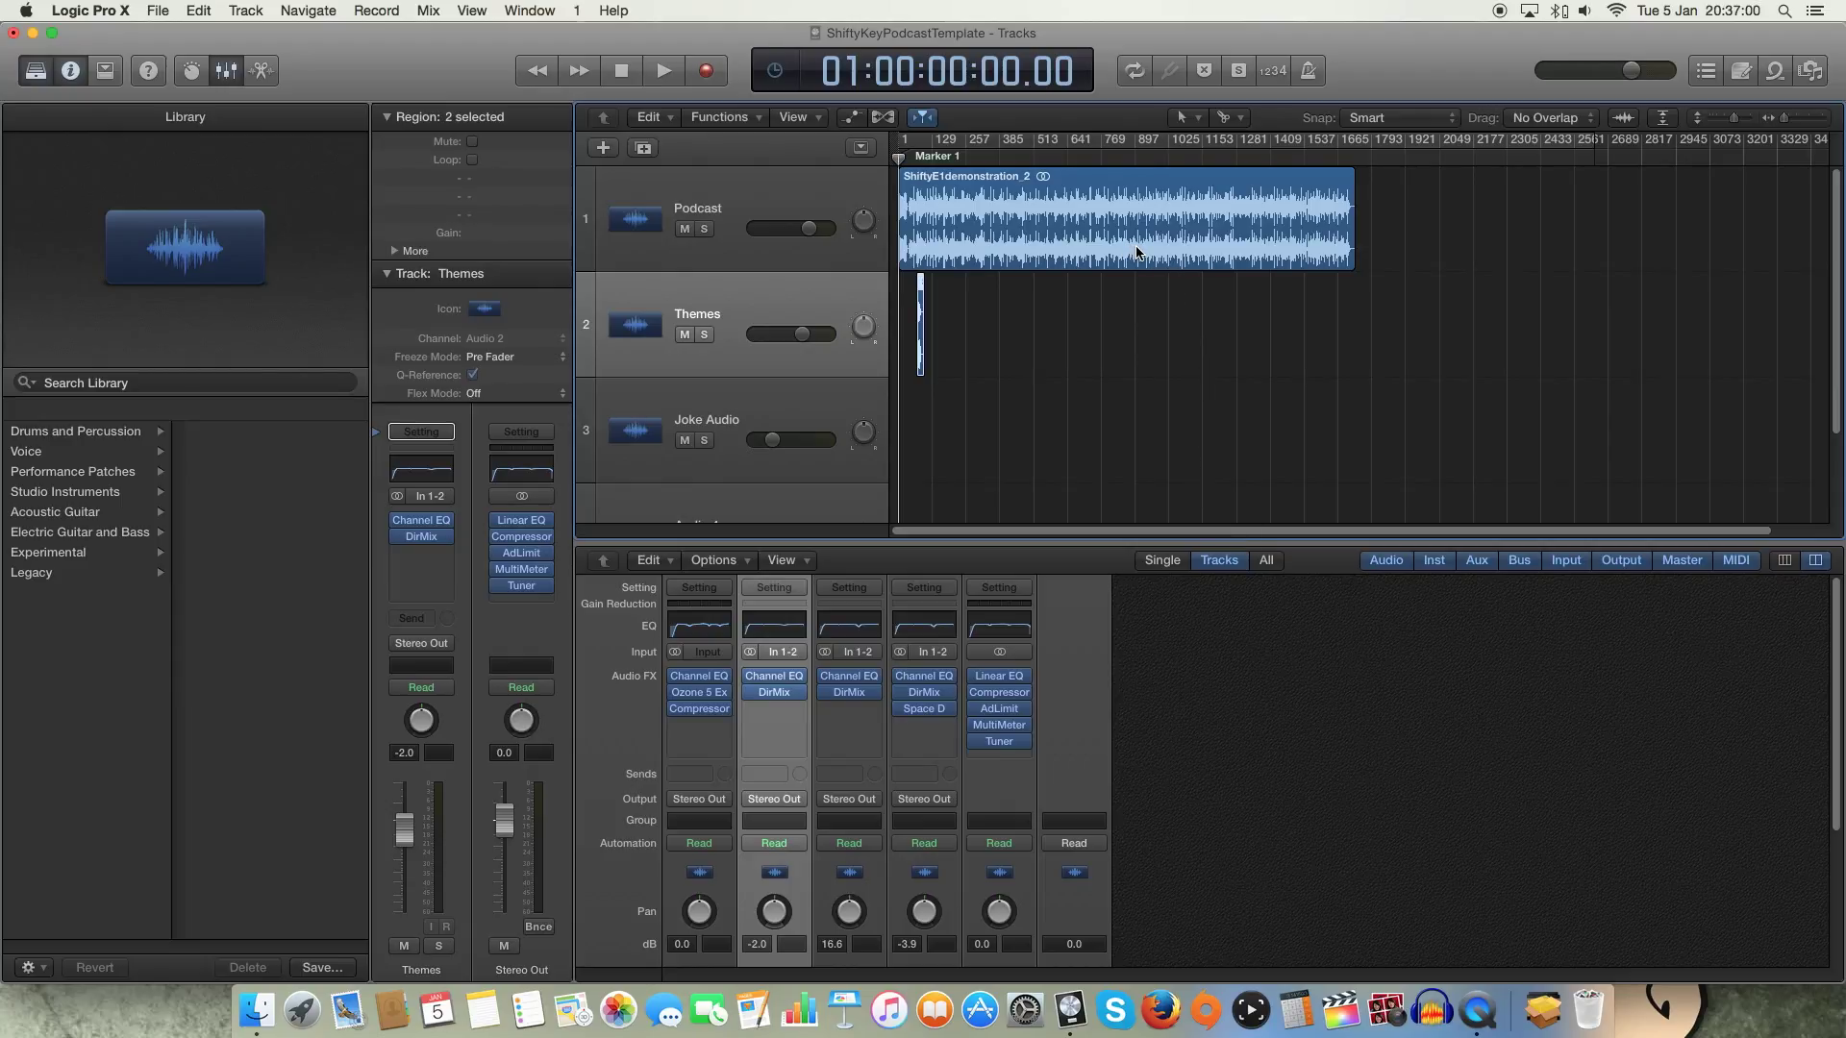
scroll(1202, 538, "right", 3)
left_click_drag(1796, 325, 1286, 317)
left_click(1699, 227)
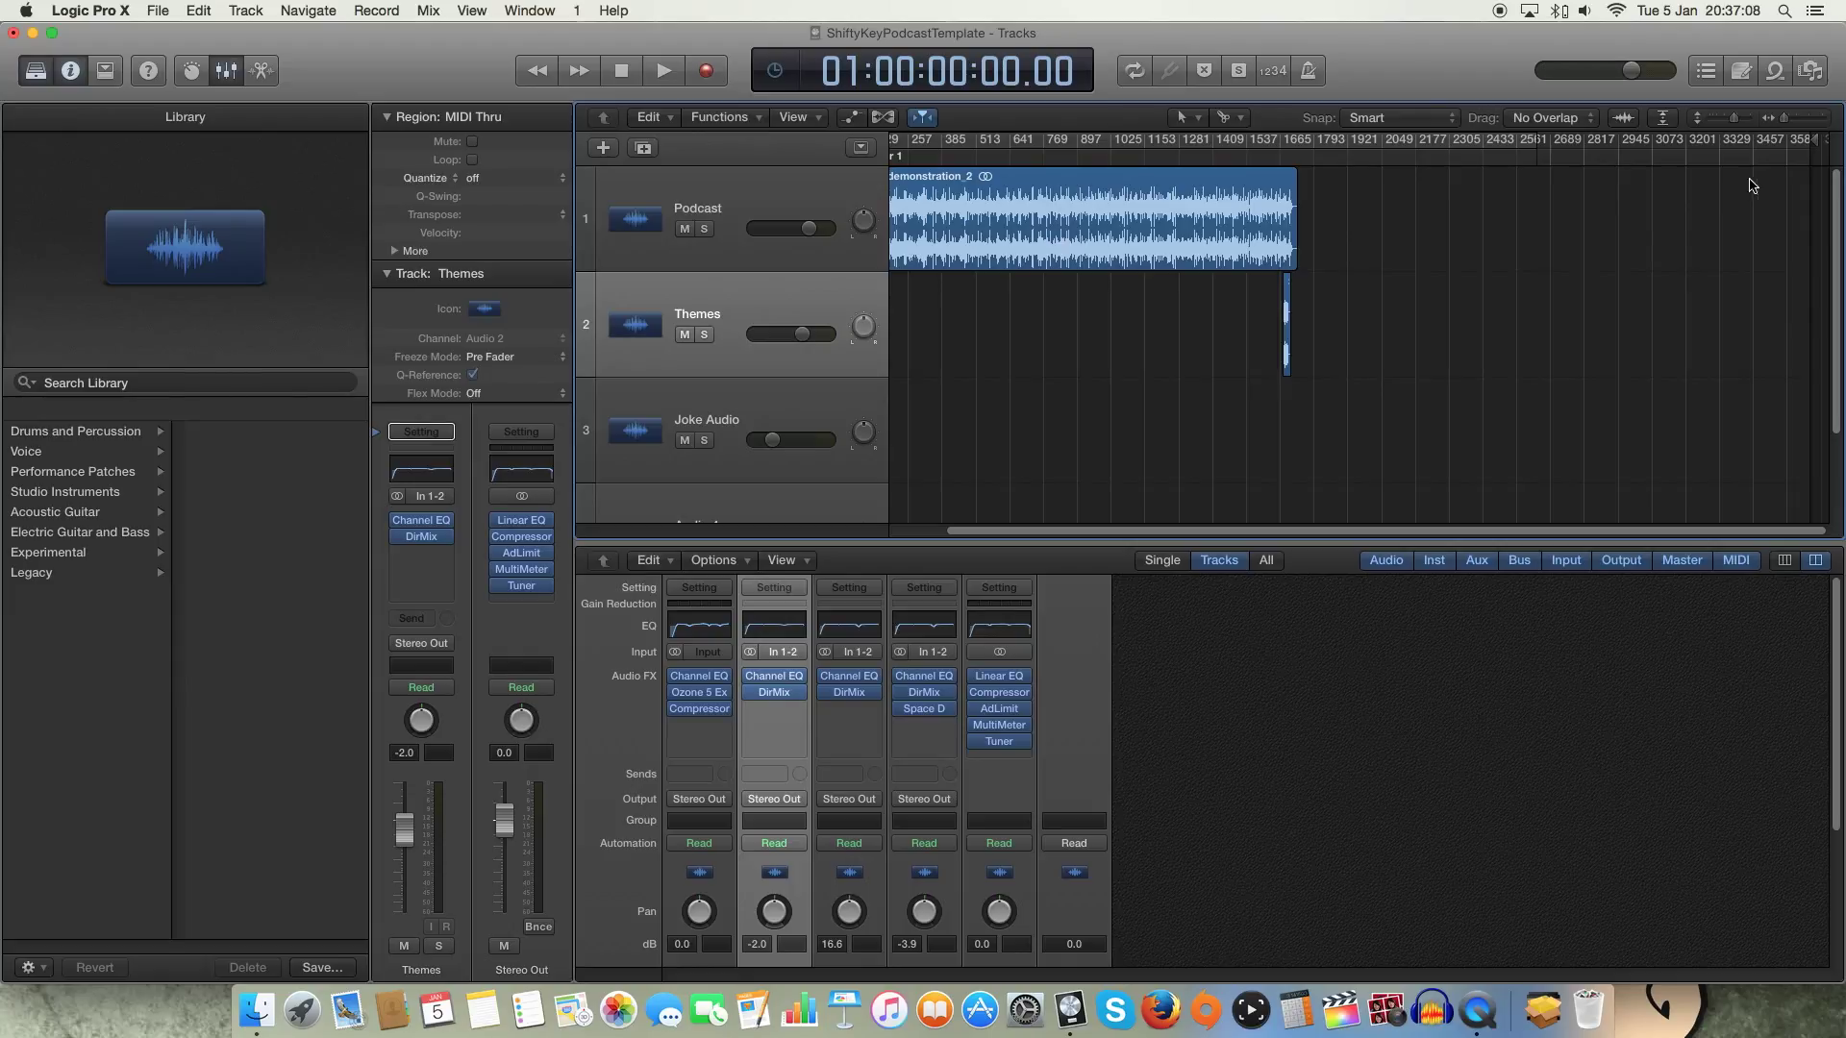
Shorten the project end to just past the podcast recording and enable a cycle range spanning the recording.
left_click_drag(1811, 140, 1307, 146)
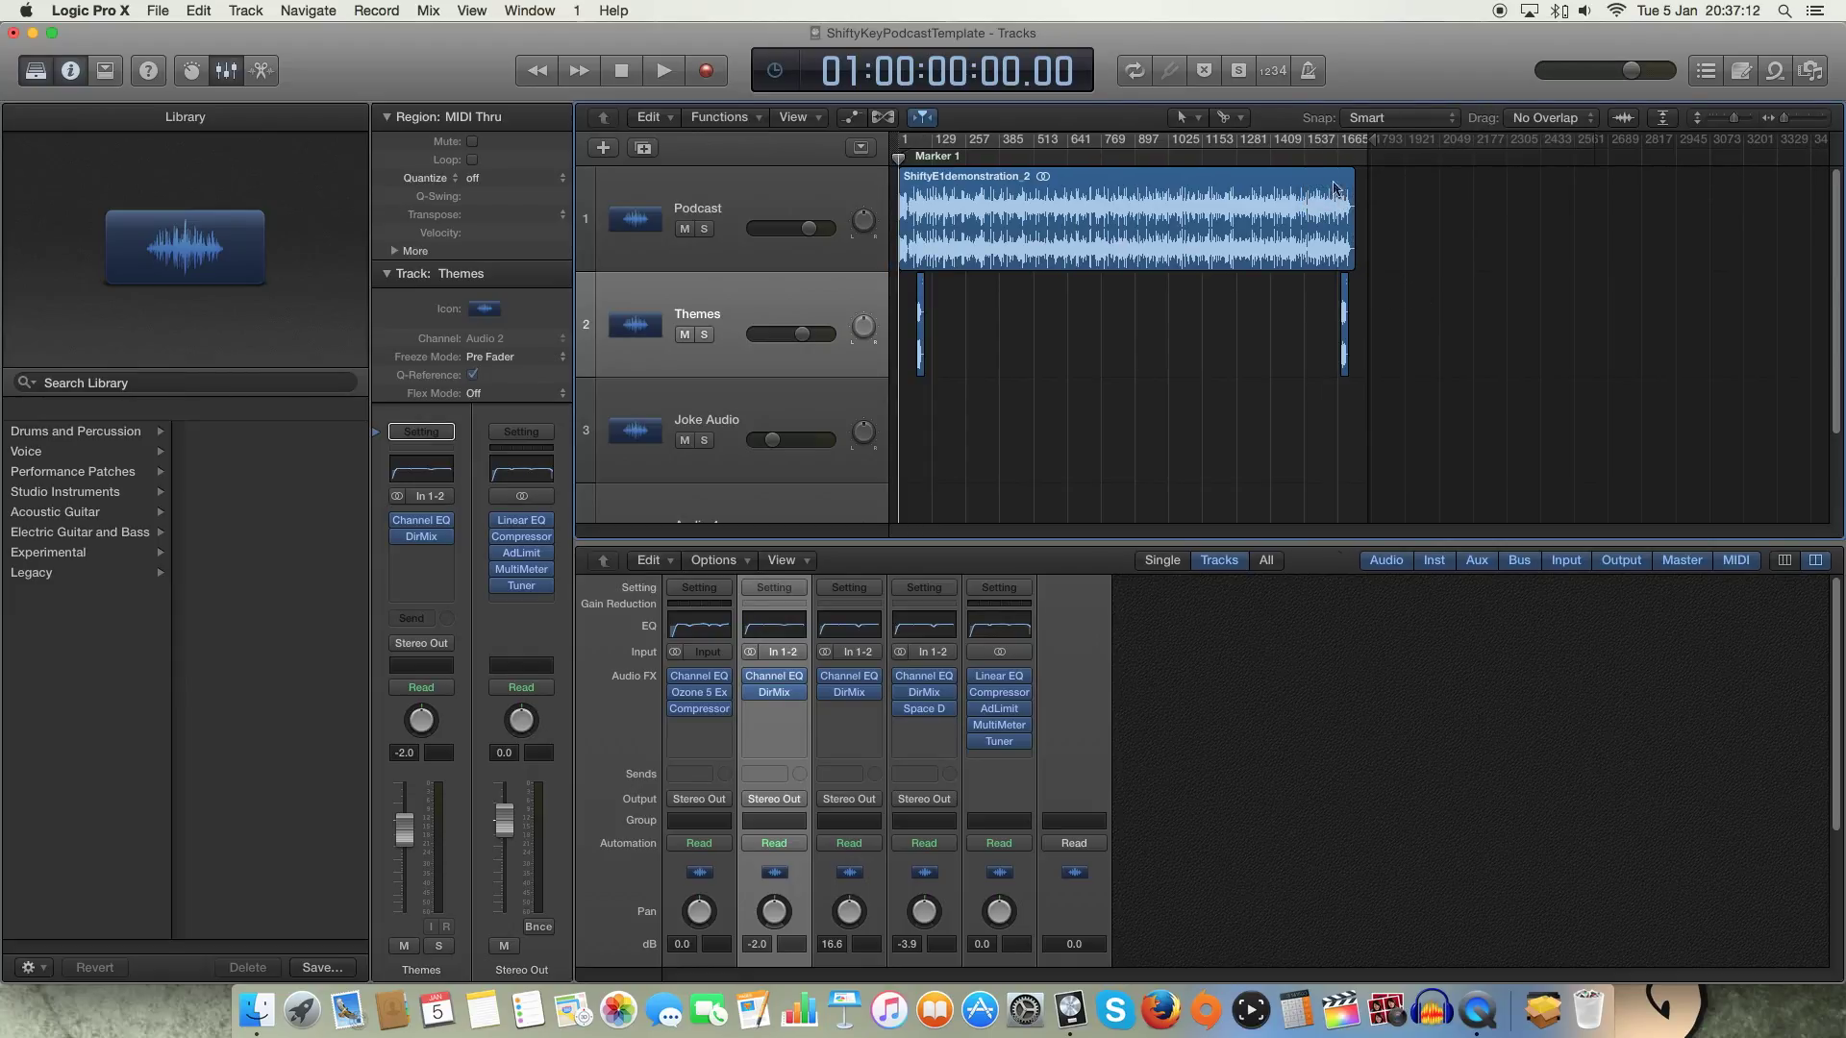
left_click(1312, 137)
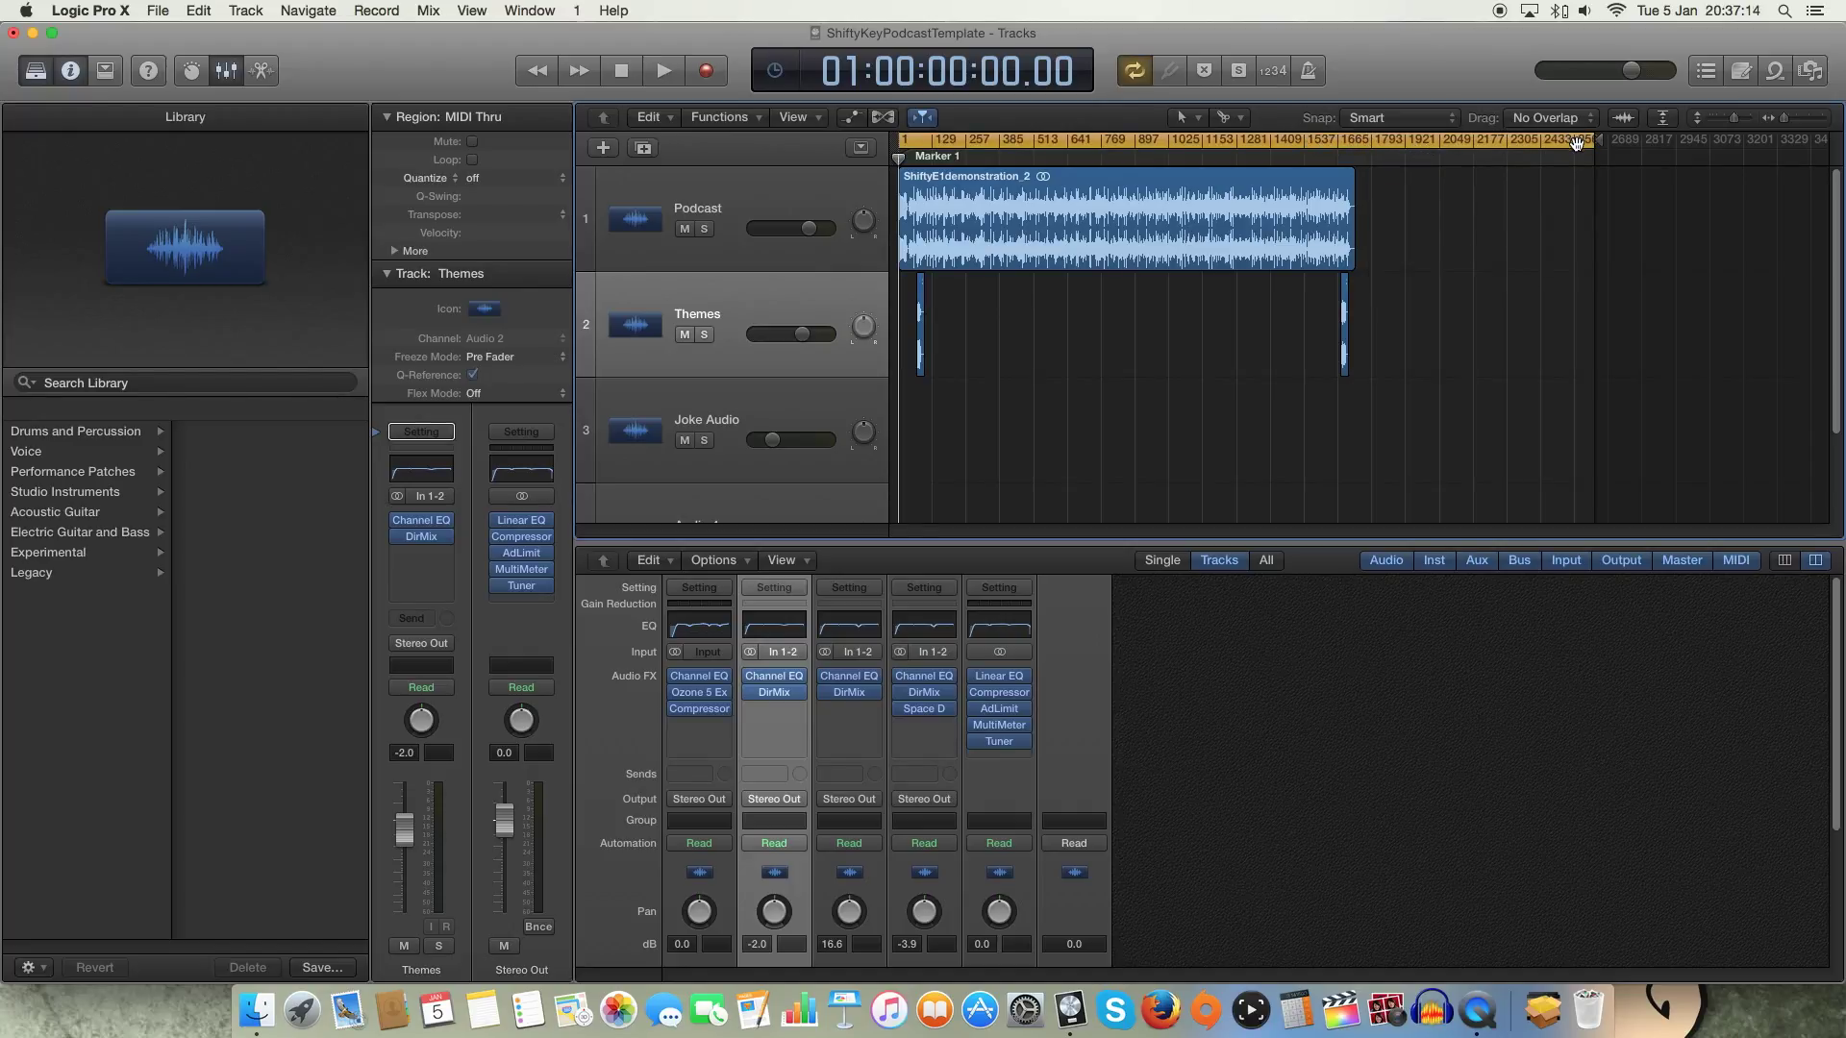
left_click_drag(1581, 142, 1359, 150)
left_click_drag(1412, 176, 1364, 199)
Split the podcast recording with a gap from about bar 30 to 43 and place the Shifty Key Podcast Intro Master region at about bar 29.
left_click_drag(1786, 119, 1799, 123)
left_click_drag(900, 535, 931, 531)
left_click_drag(1499, 337, 976, 337)
left_click_drag(930, 541, 915, 535)
left_click_drag(1754, 360, 1038, 272)
left_click_drag(1163, 226, 1123, 330)
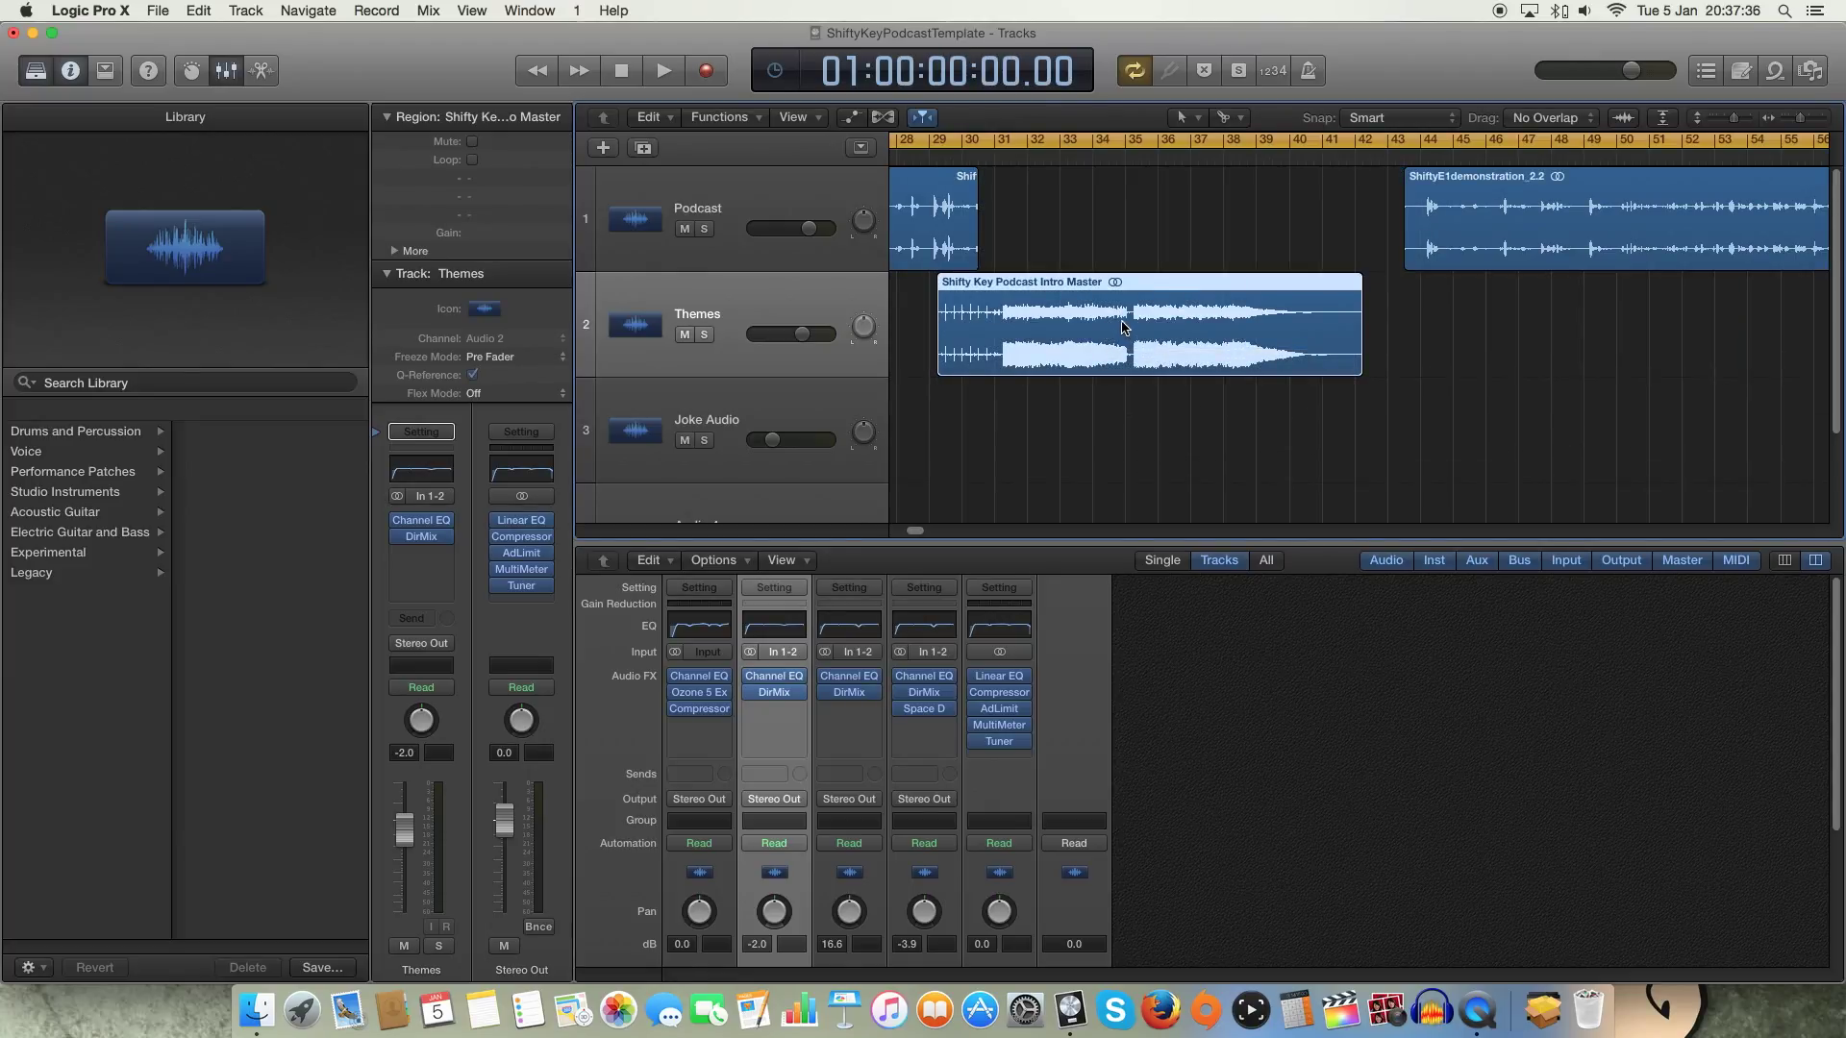
Undo the podcast split and intro placement, and move the Intro Master region back to about bar 29 beneath the uncut recording.
key("super+z")
key("super+z")
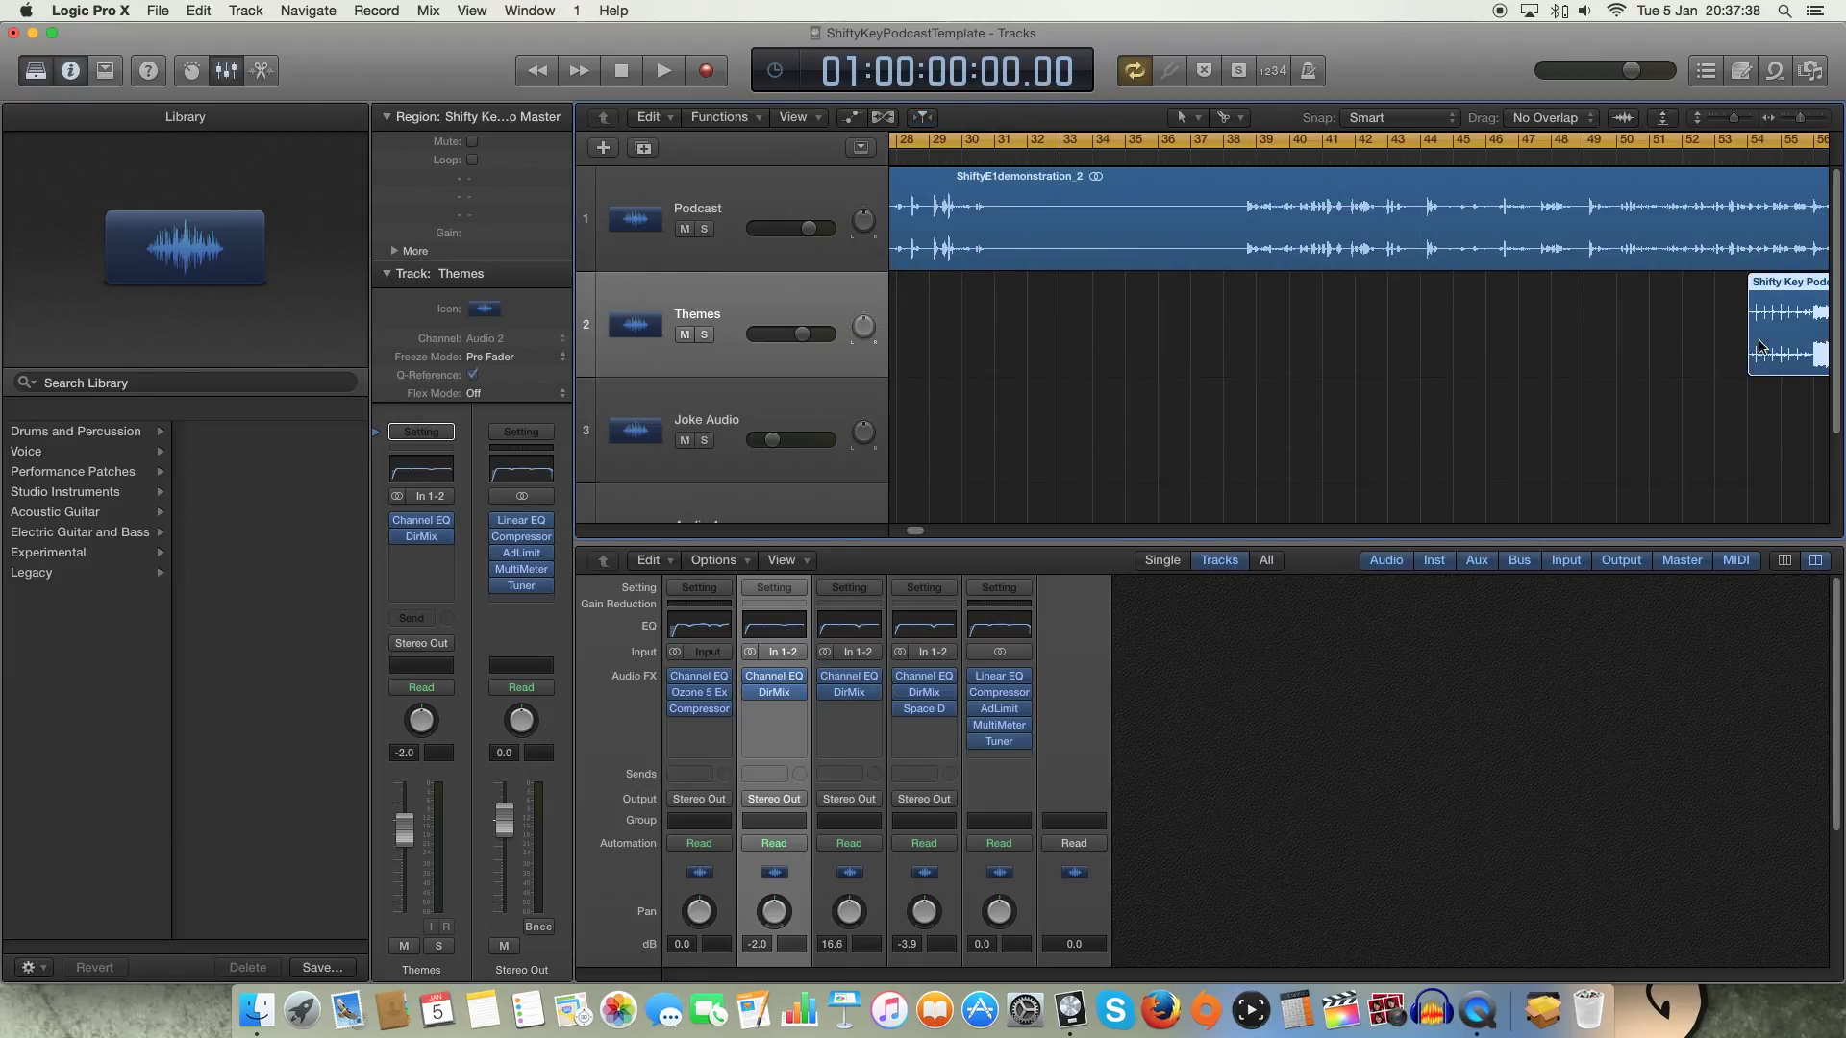
left_click_drag(1816, 336, 994, 344)
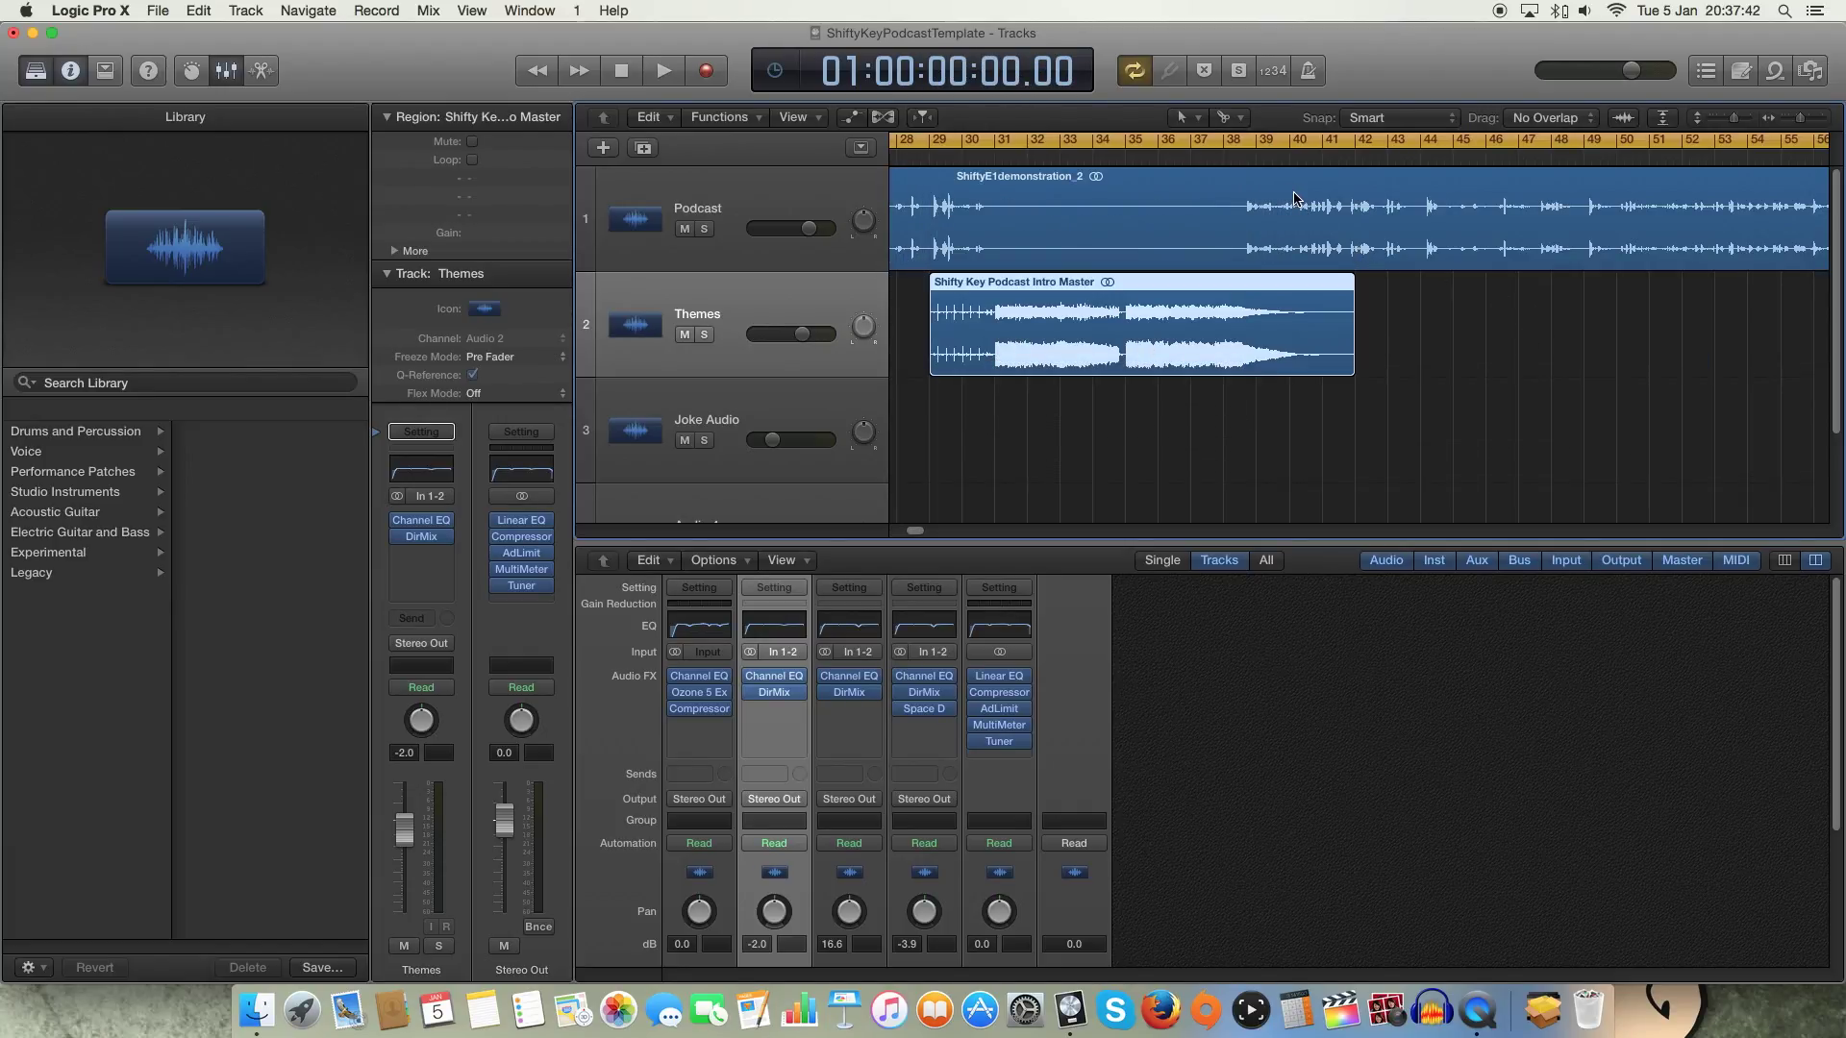
Fine-tune the Intro Master region's position so its fade-out runs under the speech that resumes shortly before bar 39.
left_click(1254, 172)
left_click_drag(1800, 120, 1807, 119)
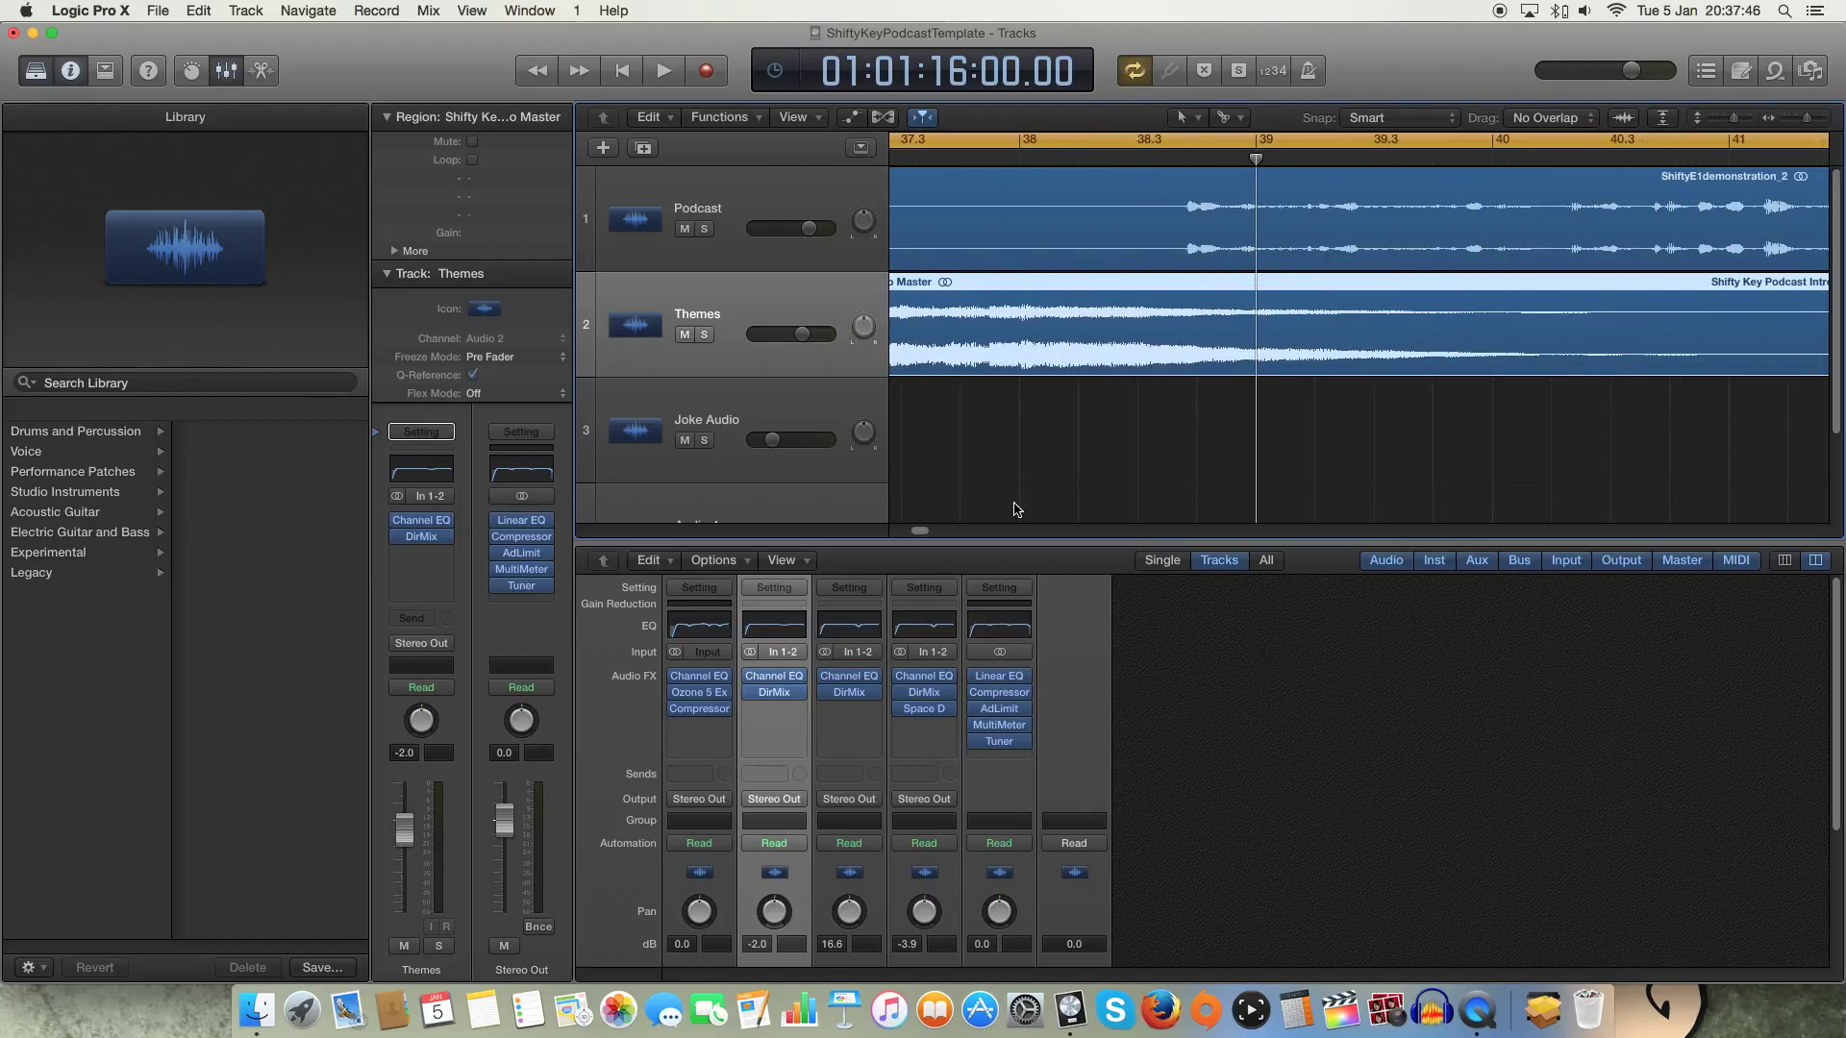
left_click_drag(924, 532, 921, 532)
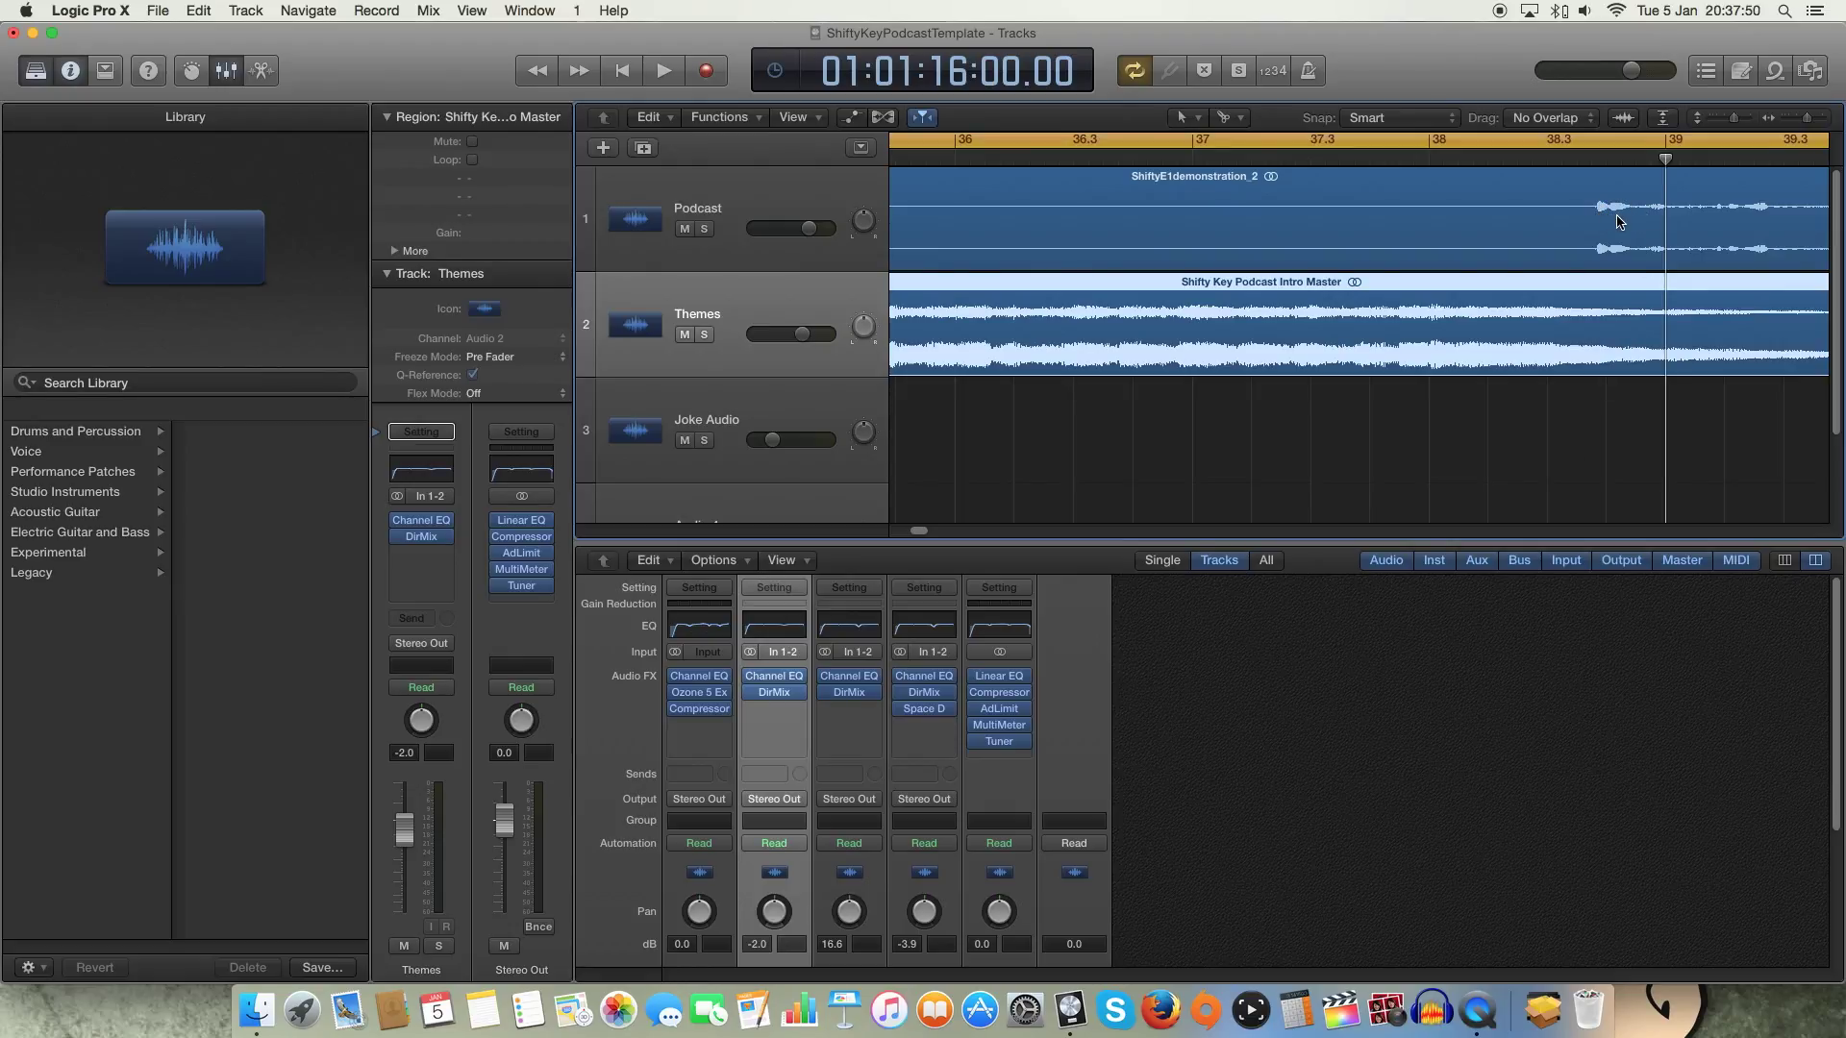
left_click_drag(1562, 330, 1684, 333)
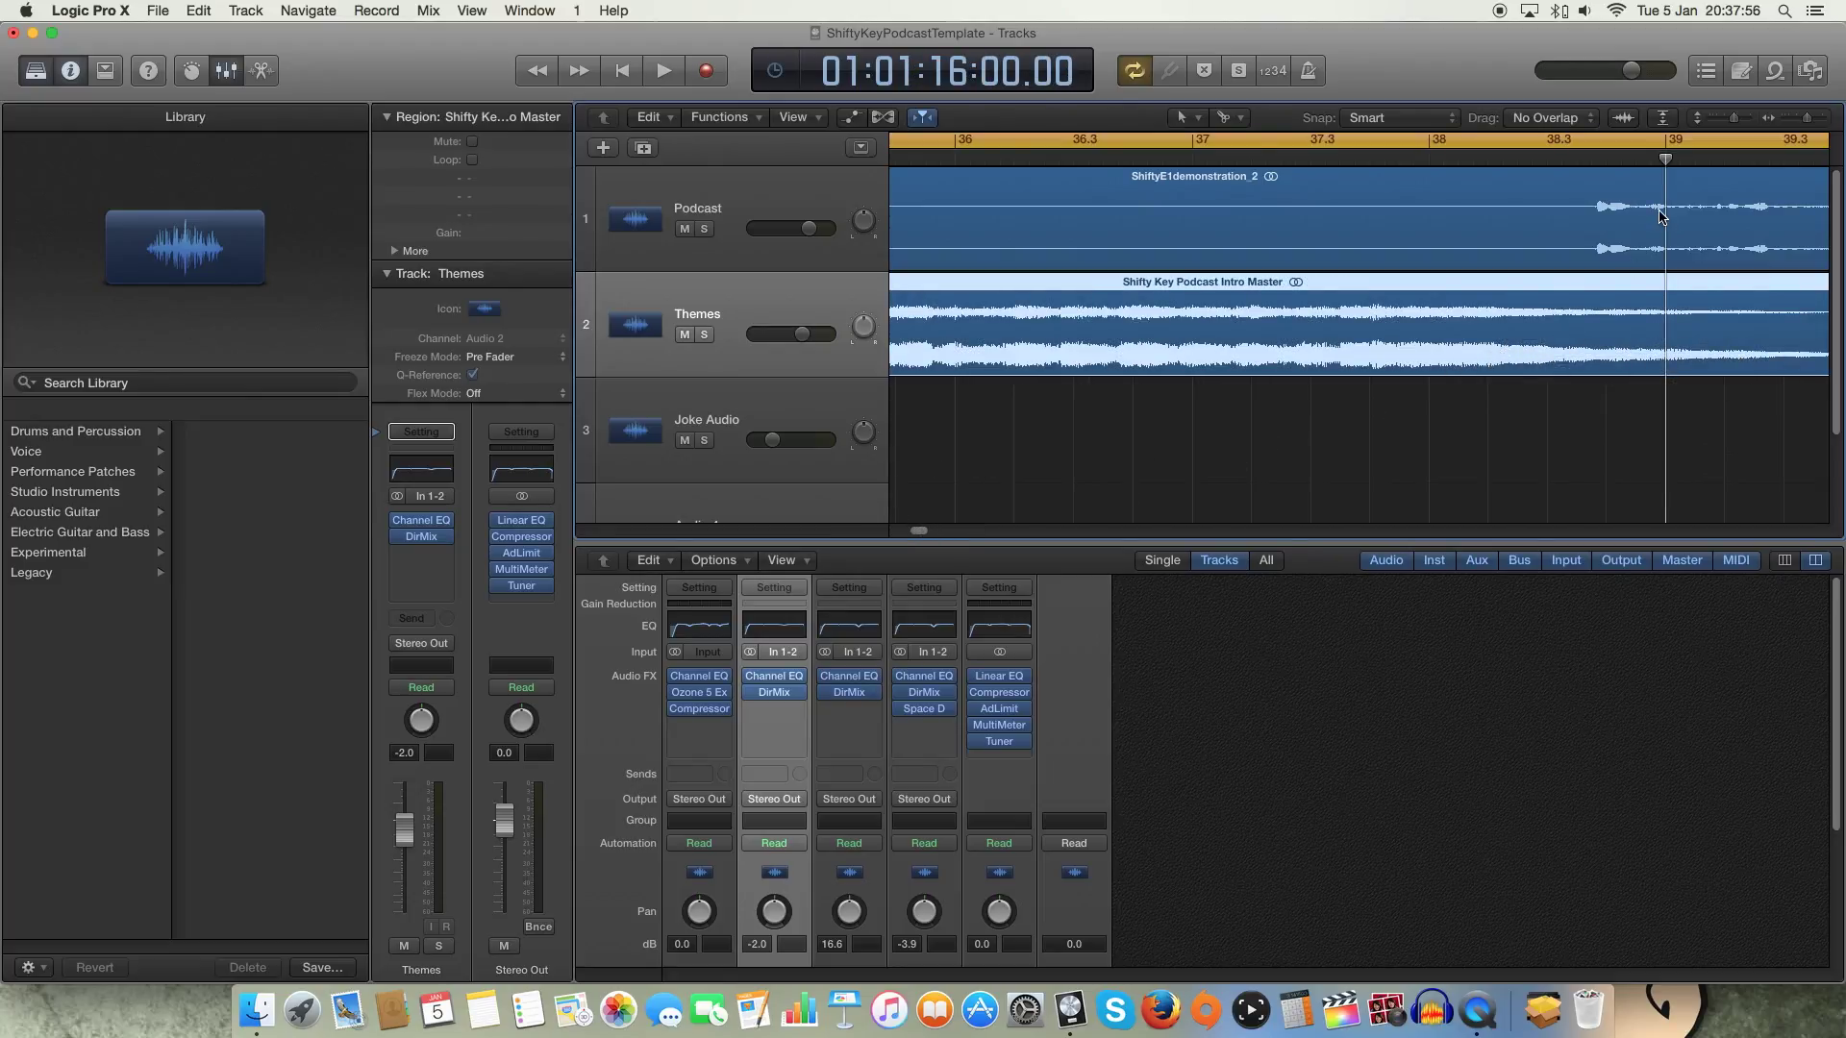
left_click_drag(1806, 121, 1804, 122)
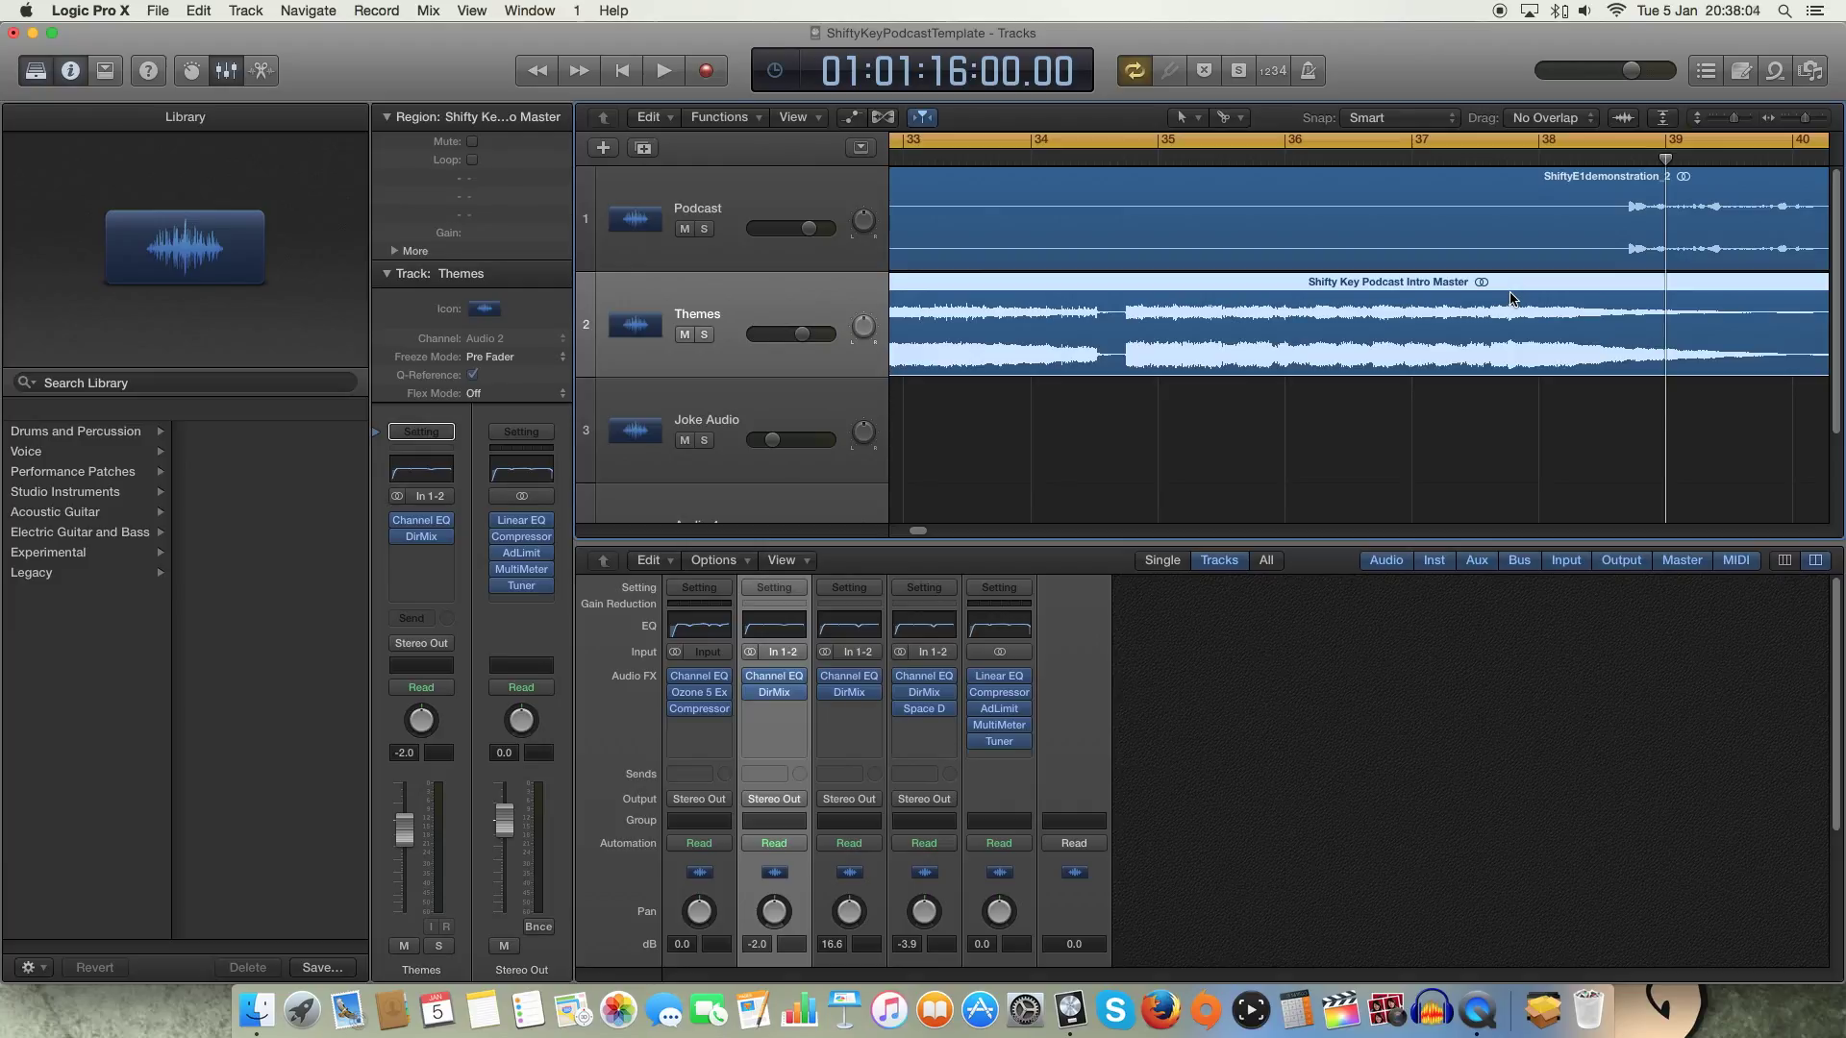
left_click_drag(1512, 309, 1523, 324)
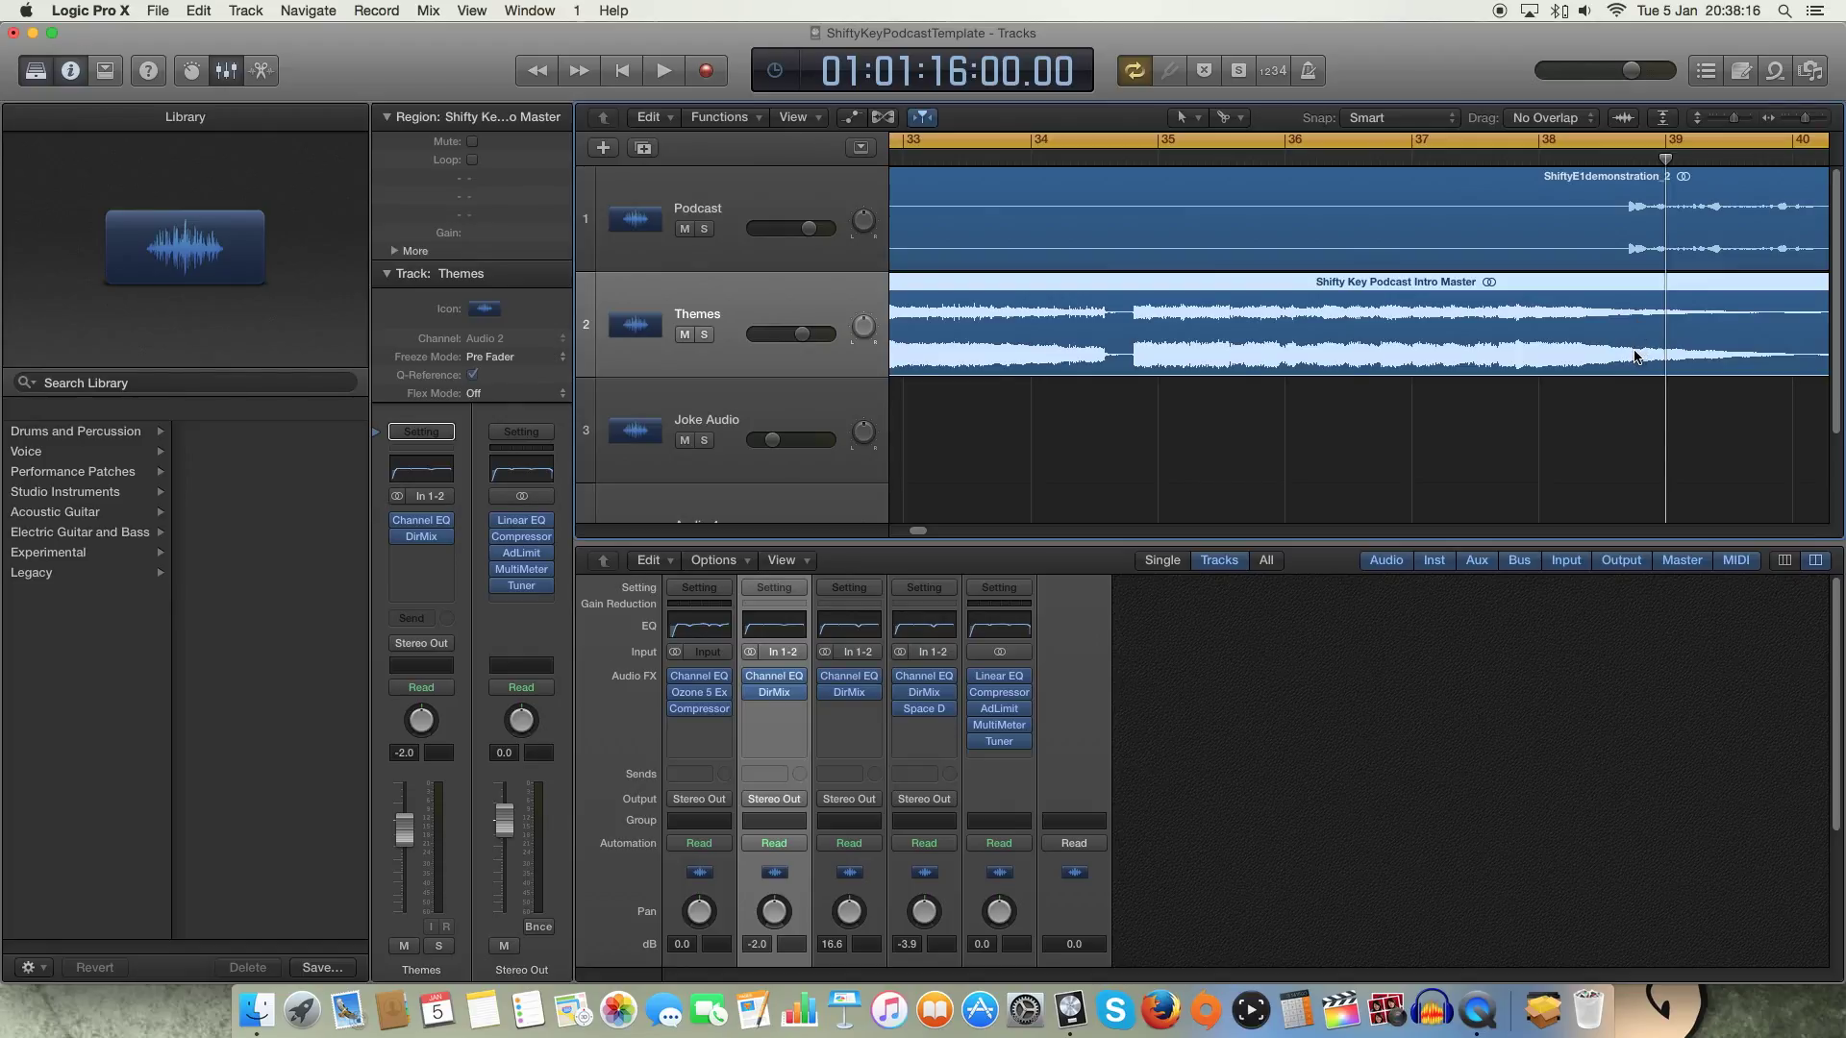
left_click_drag(1807, 120, 1811, 122)
left_click_drag(1590, 357, 1575, 356)
Play back the transition from the intro theme's fade-out into the resuming speech just before bar 39.
key("space")
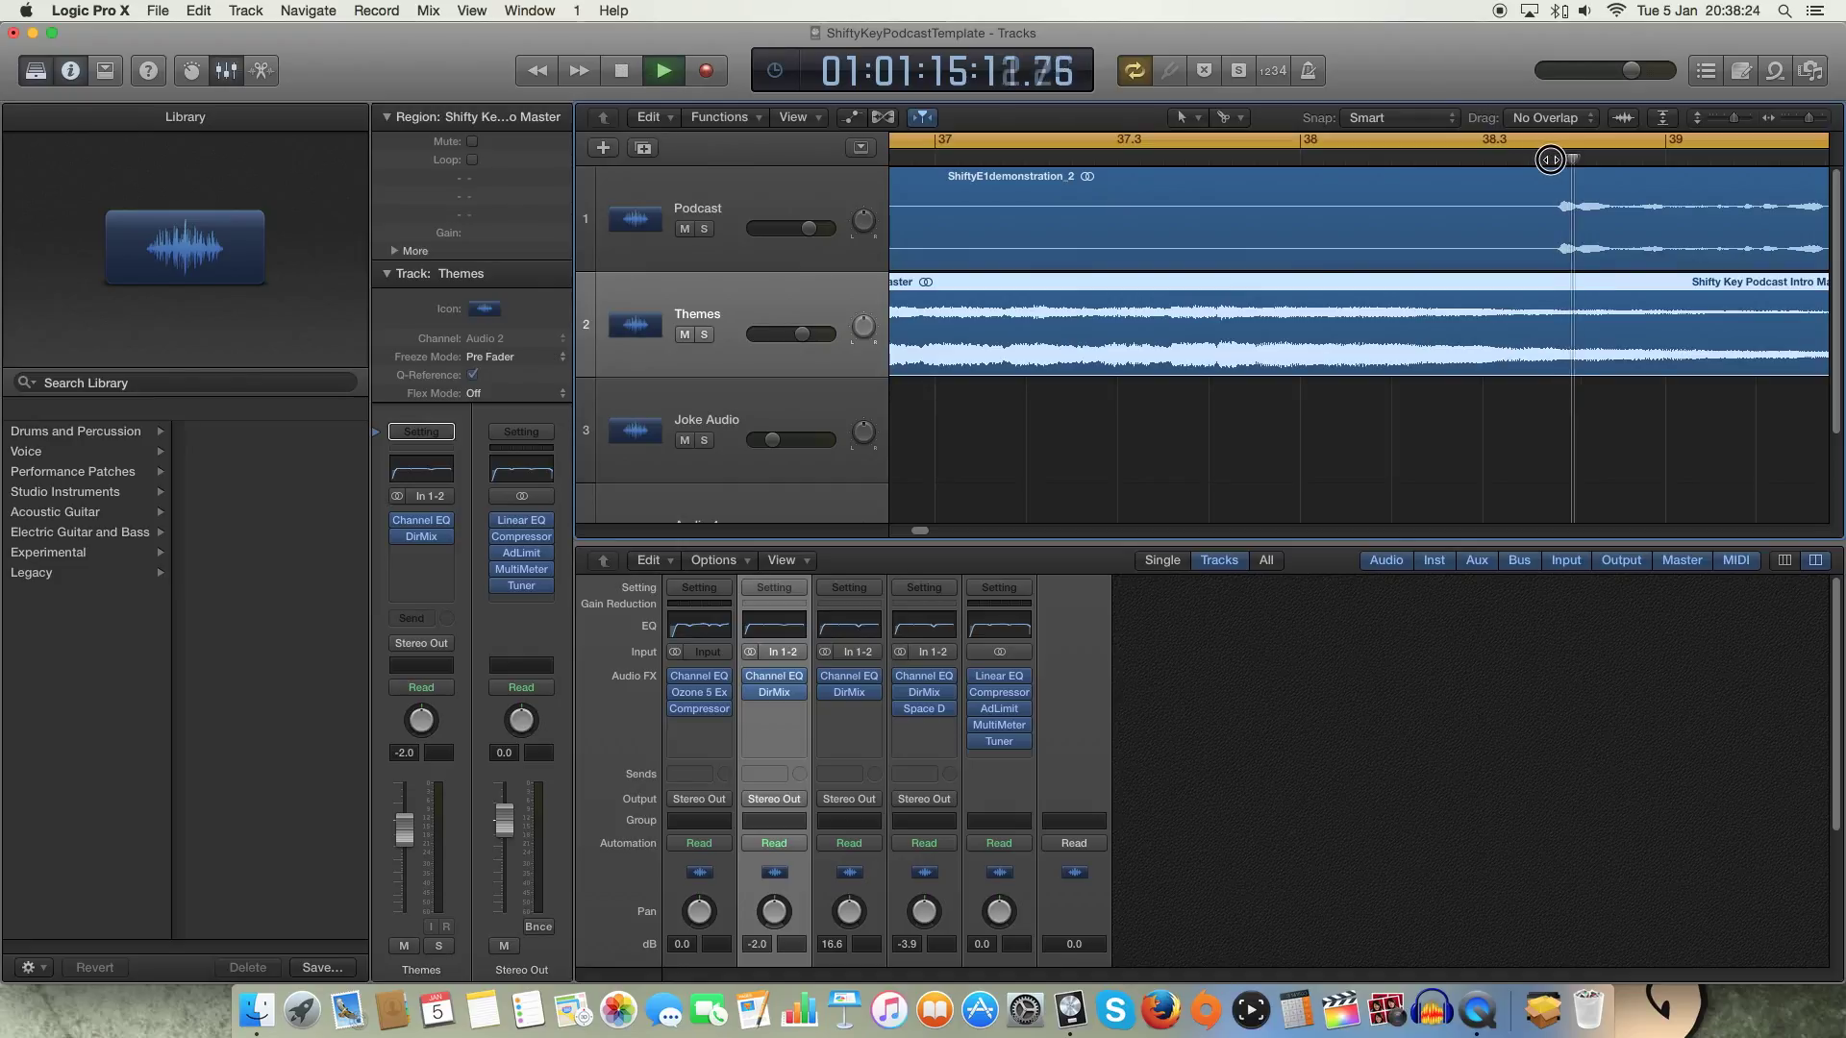
key("space")
left_click(1529, 160)
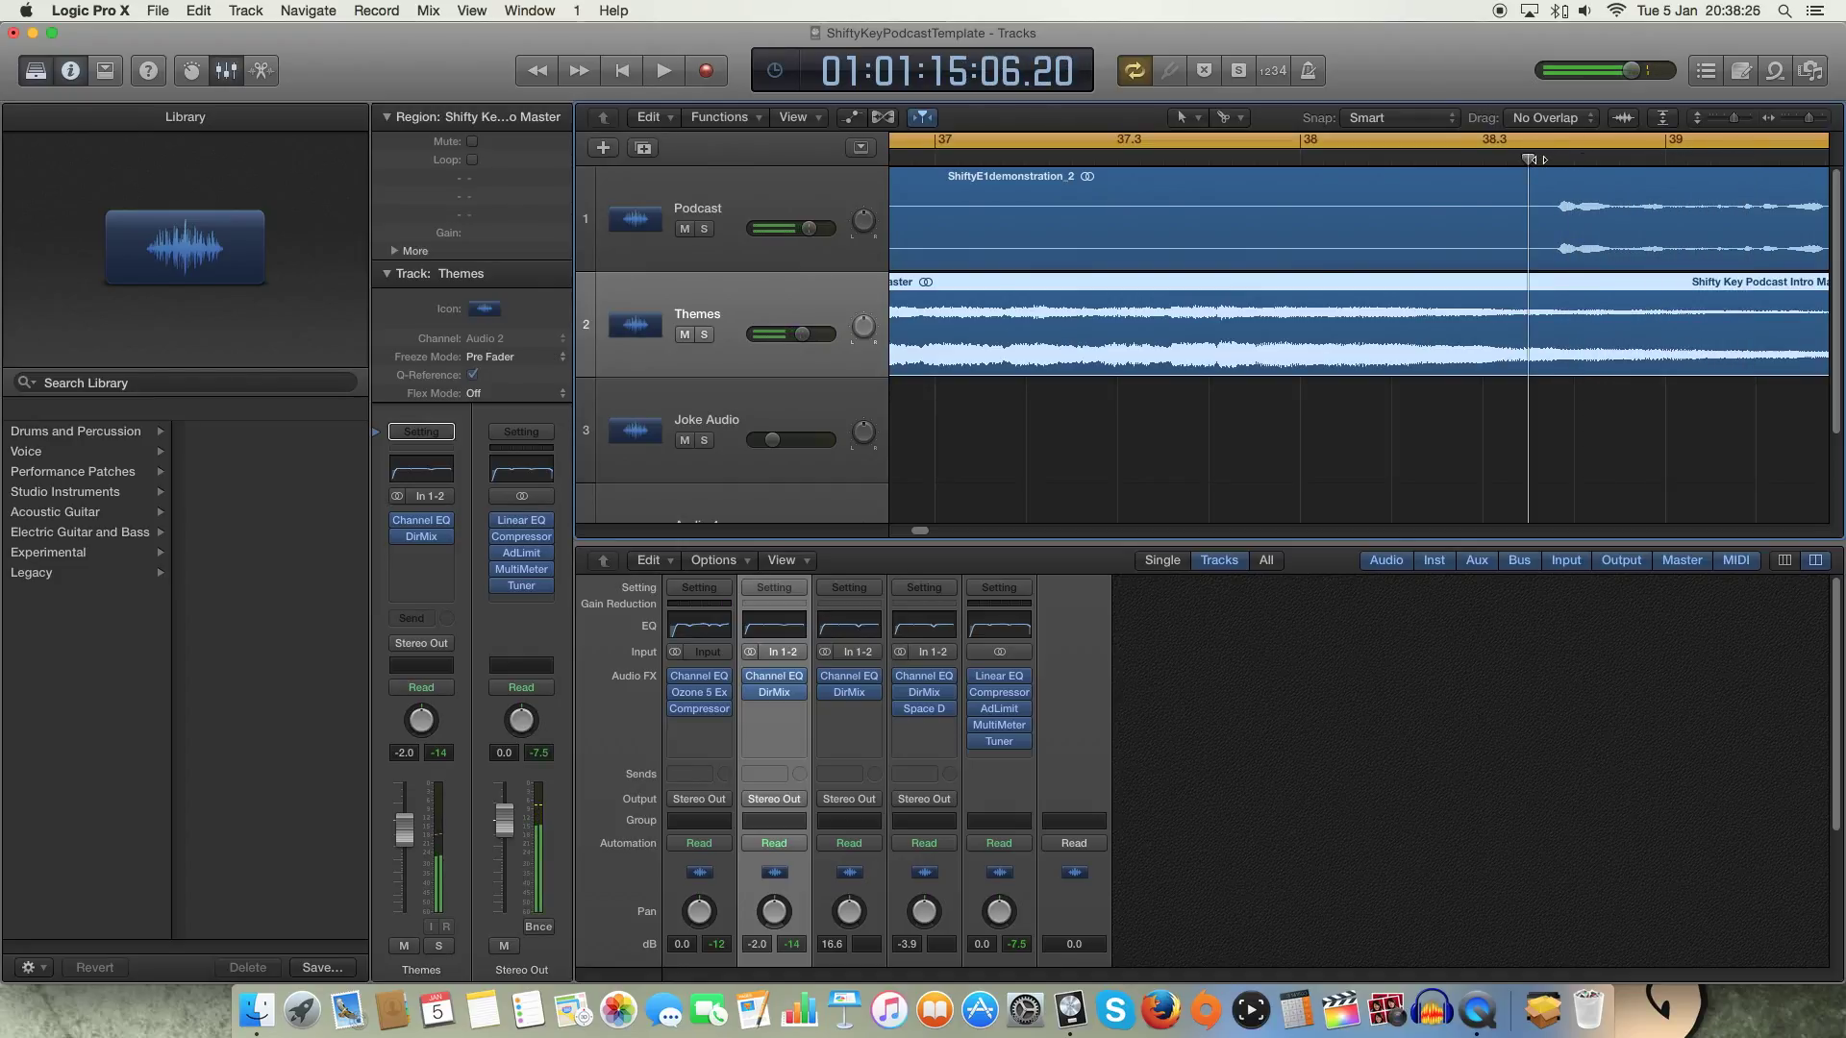
key("space")
key("space")
Turn off the cycle range and play the passage leading into the intro theme.
left_click(1779, 140)
left_click_drag(1808, 118, 1781, 127)
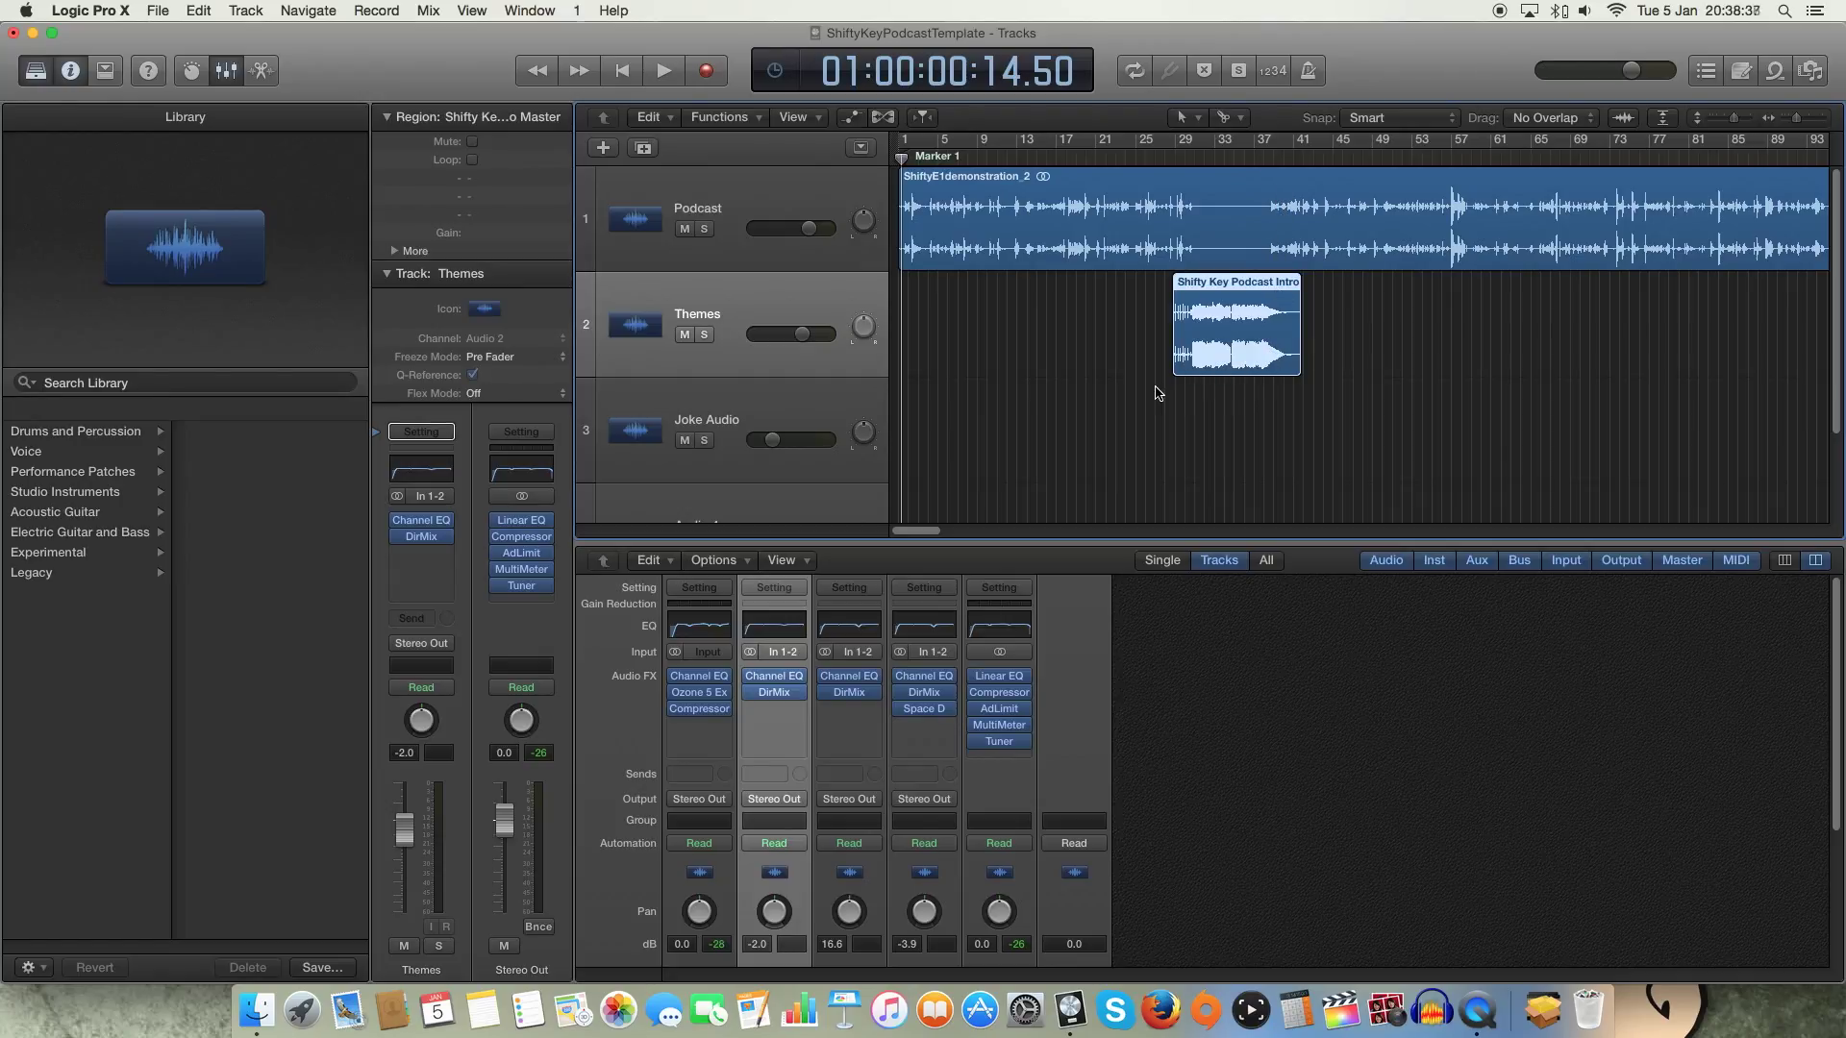
left_click(1165, 159)
left_click_drag(1165, 160, 1174, 161)
left_click(1155, 161)
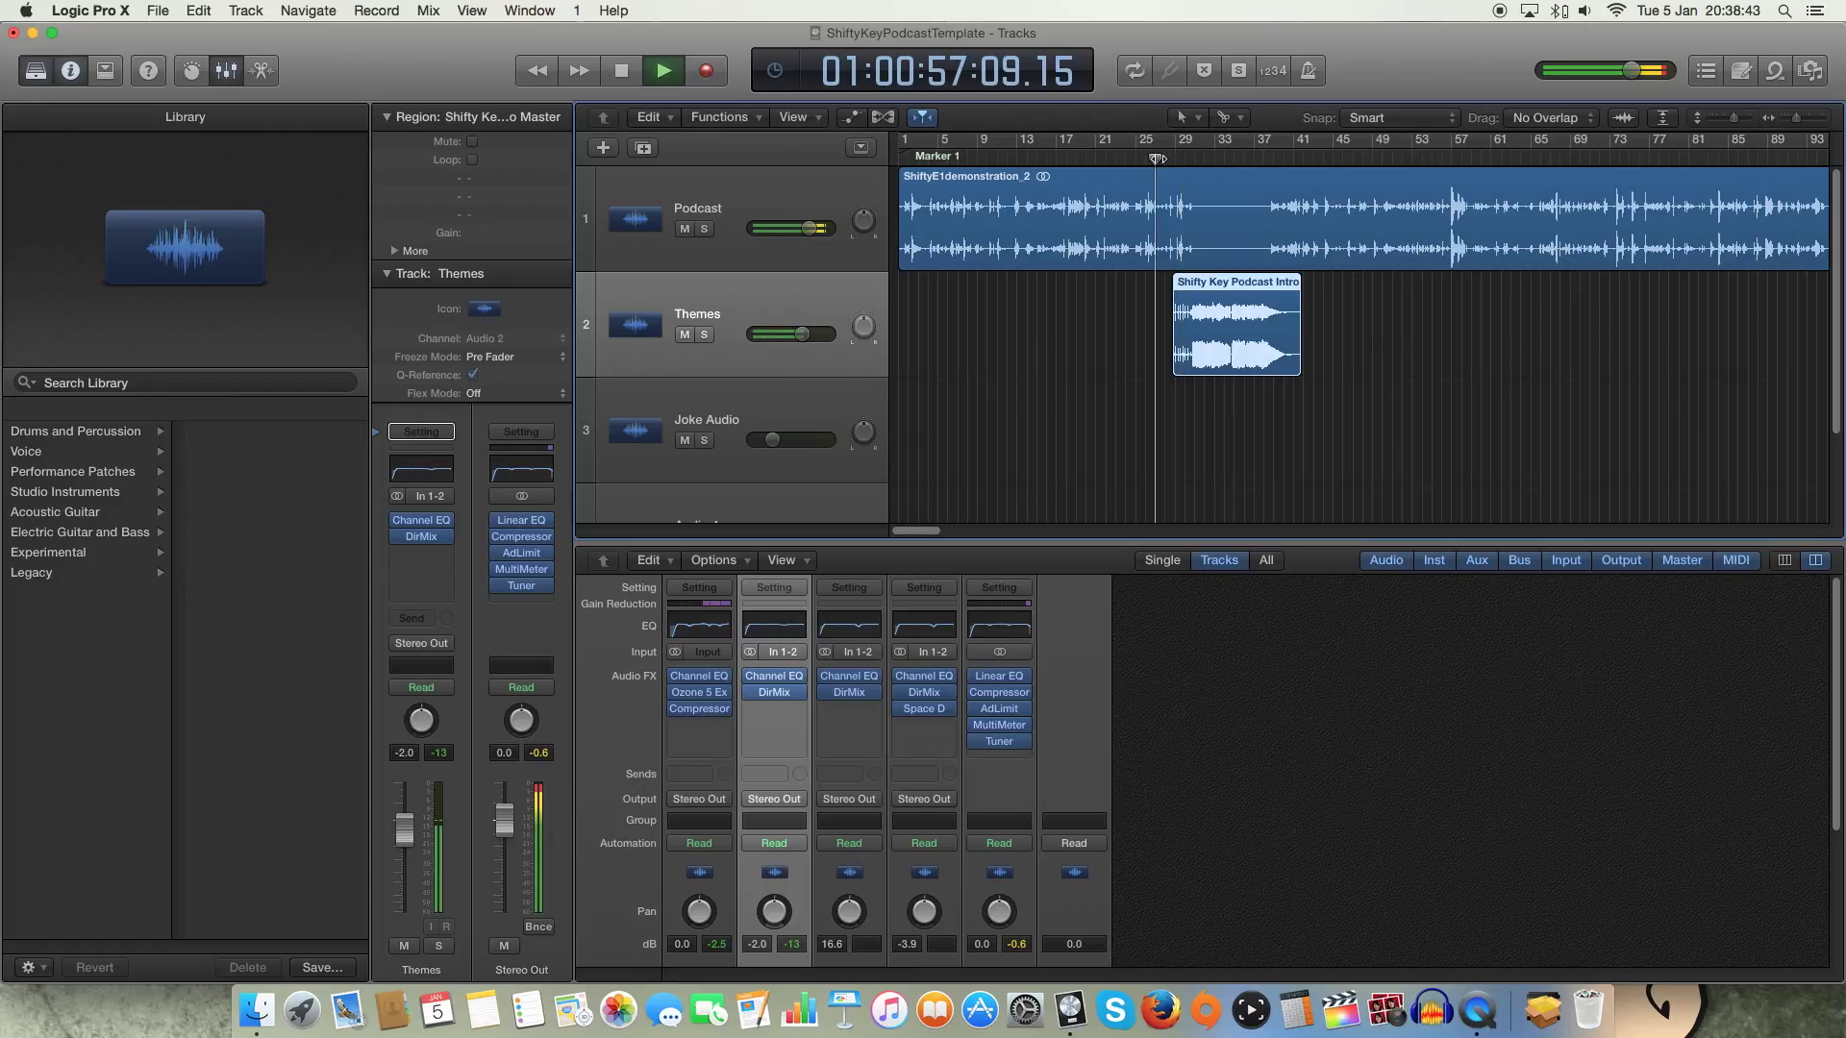
key("space")
Move the Shifty Key OutroMaster region on the Themes track into the silent gap near the recording's end, starting at about bar 1711.
left_click_drag(921, 530, 1792, 544)
left_click_drag(1246, 315, 1601, 317)
left_click(1483, 158)
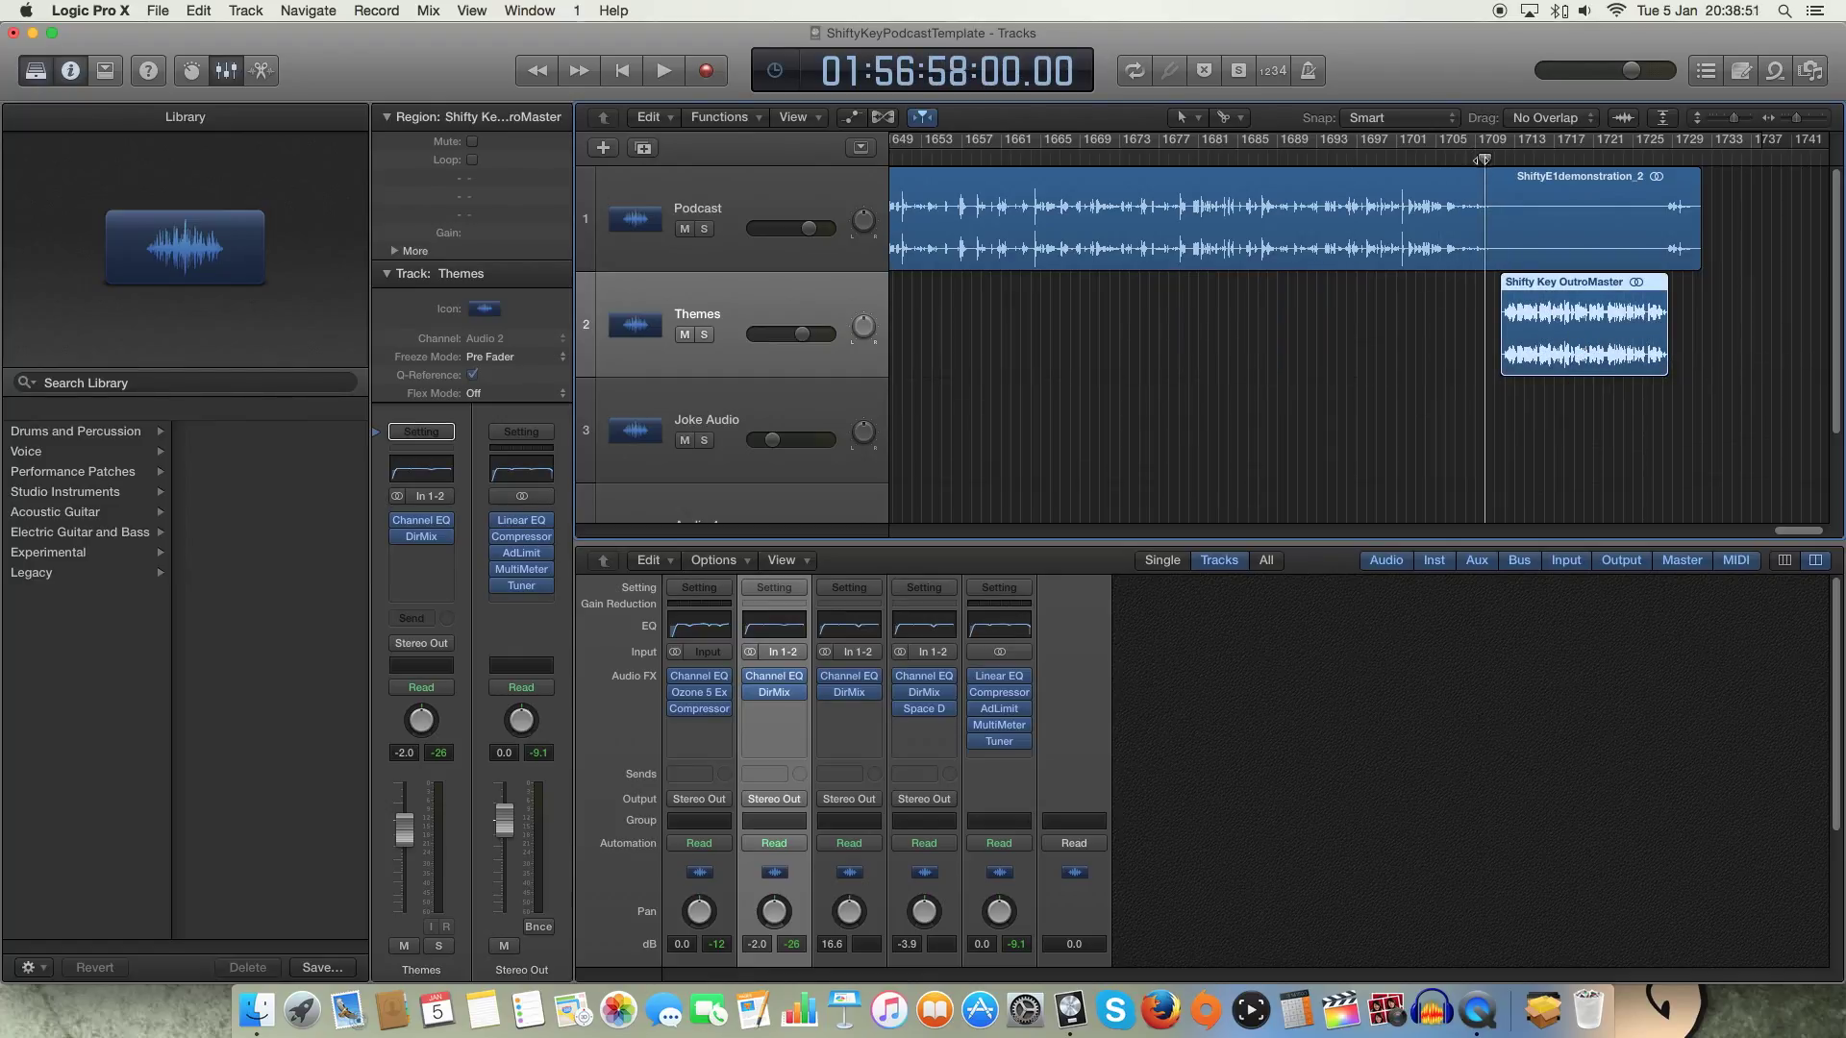
left_click_drag(1795, 117, 1801, 118)
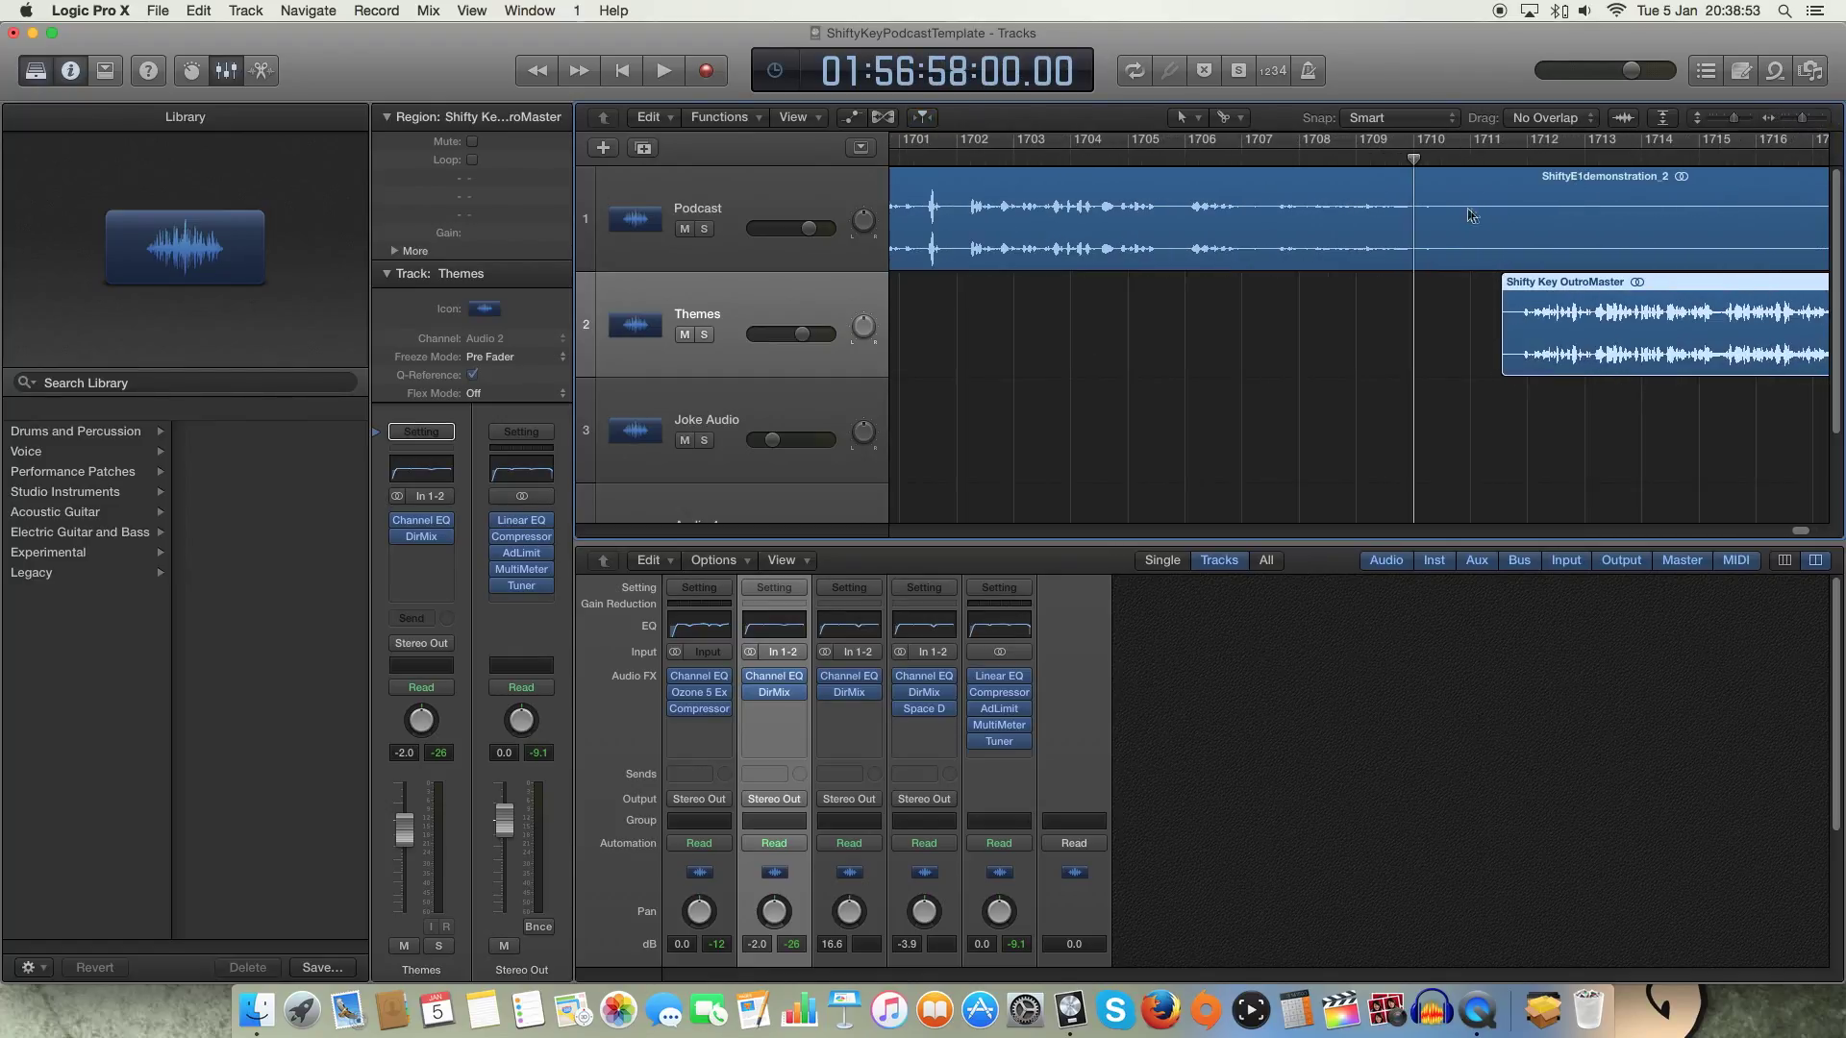
key("space")
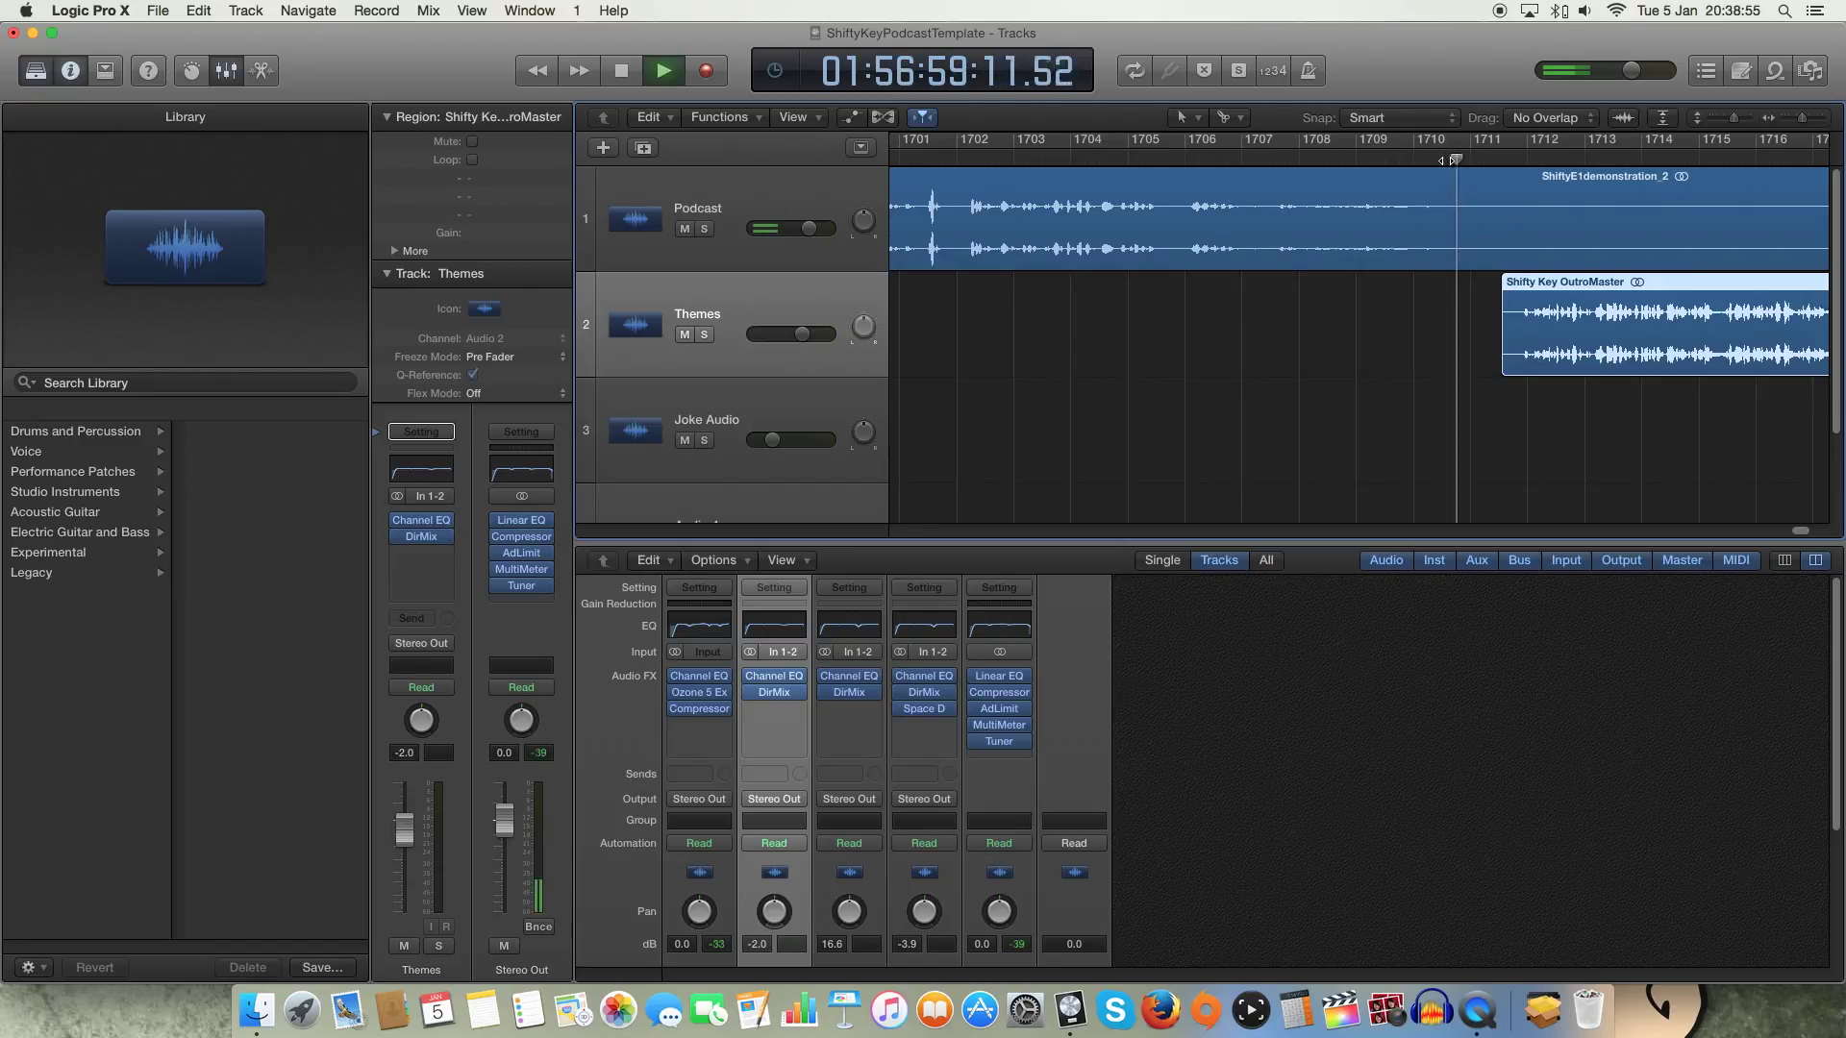
key("space")
left_click_drag(1641, 336, 1620, 341)
Play back the lead-in to the outro theme and the return to speech after it at about bar 1728.
left_click(1448, 160)
key("space")
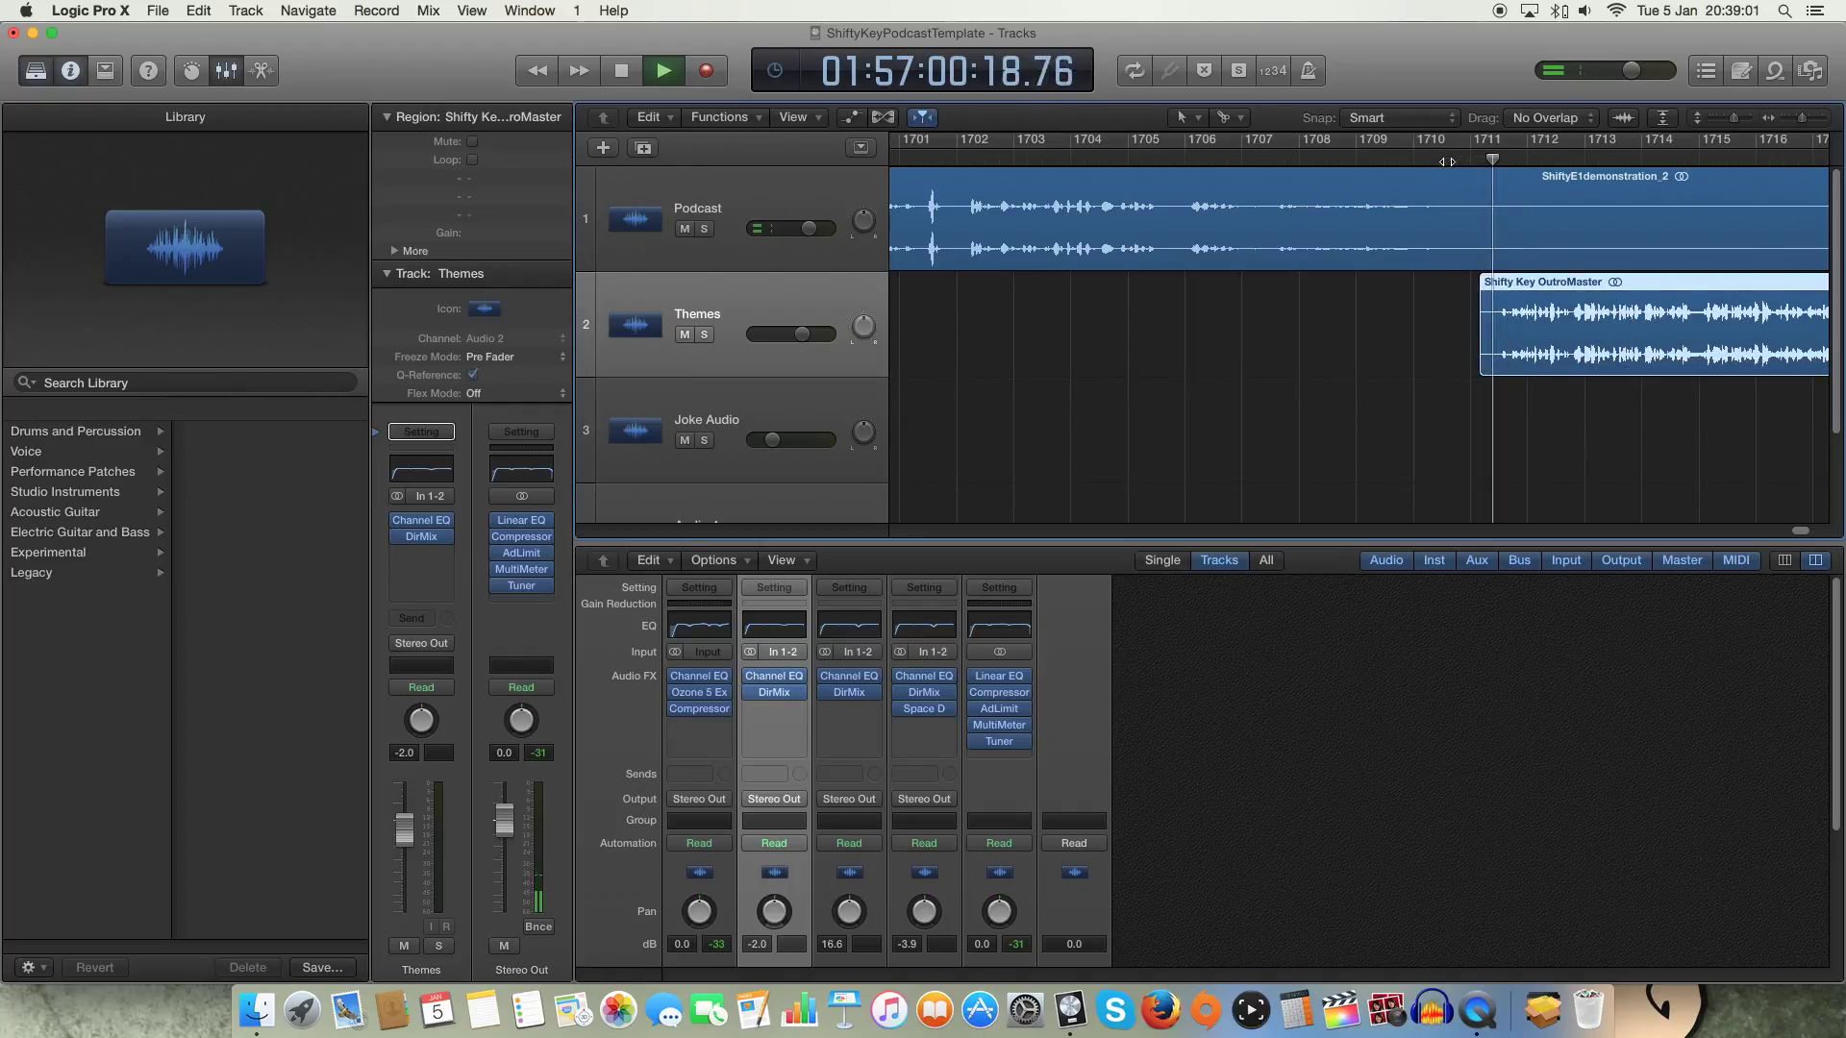
scroll(1811, 535, "right", 10)
key("space")
left_click(1707, 160)
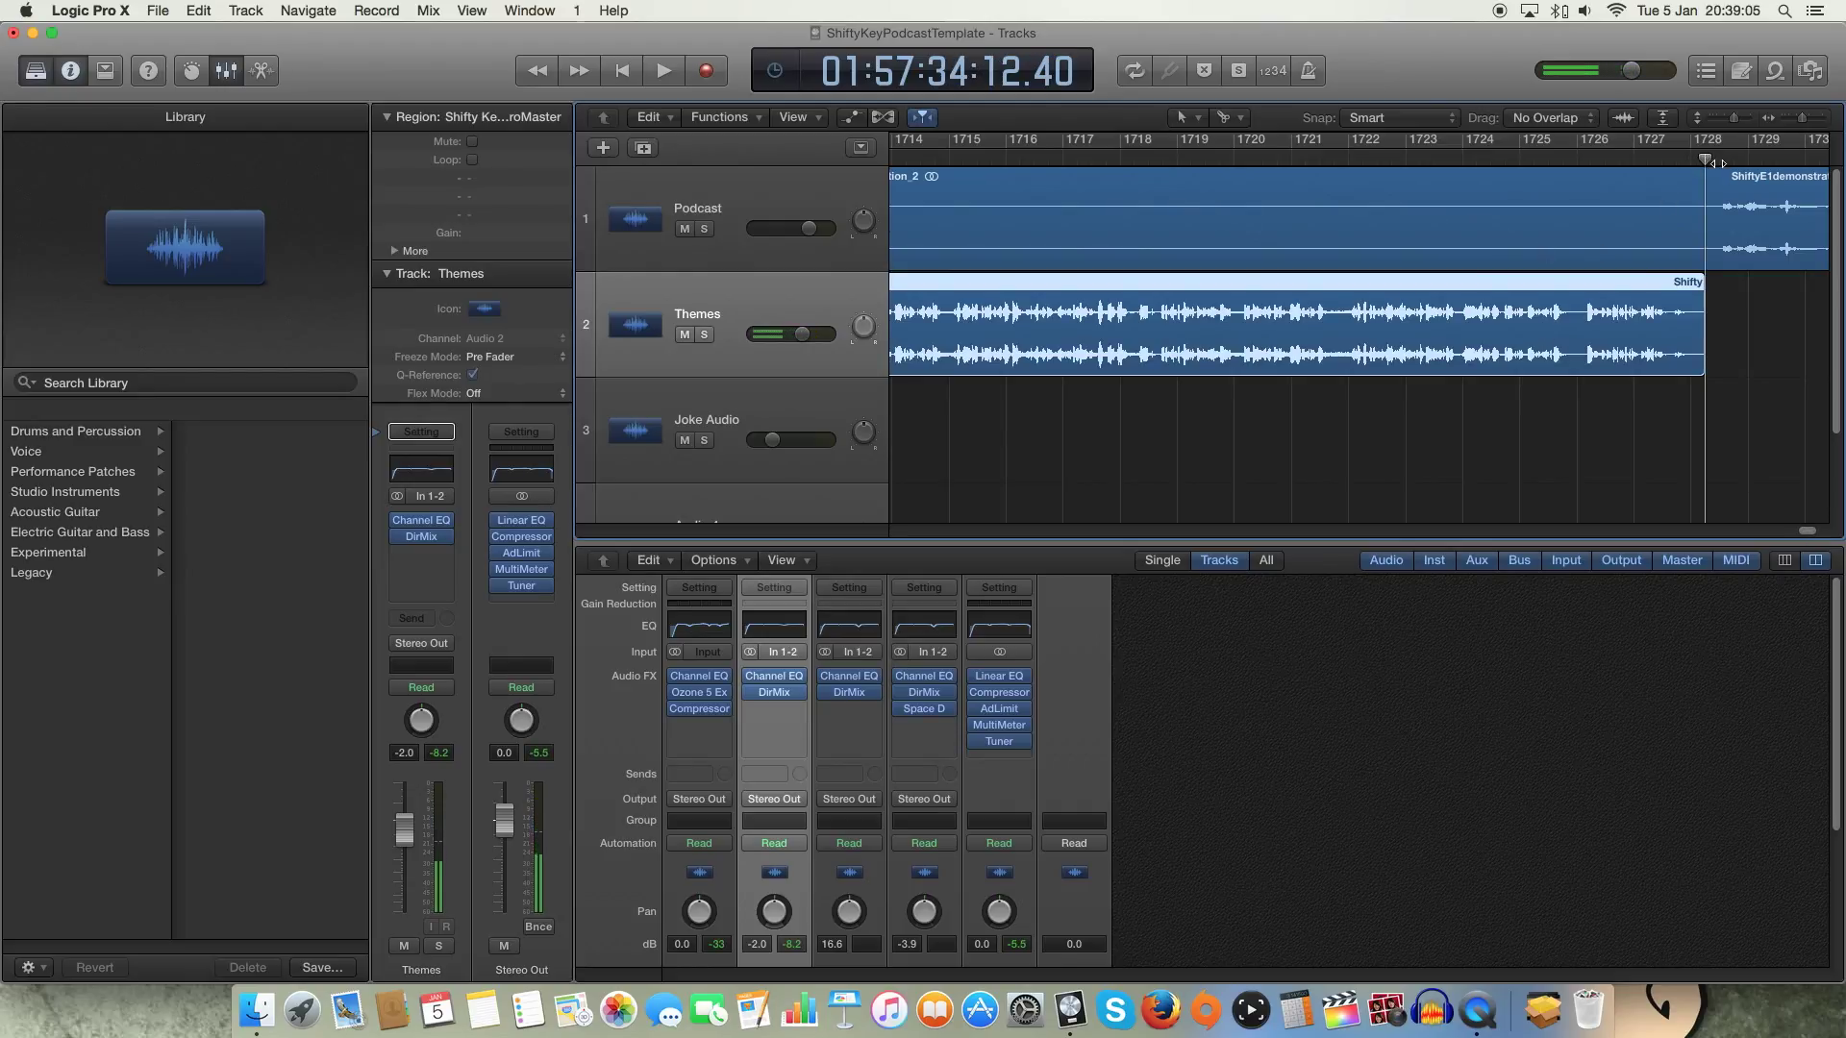
key("space")
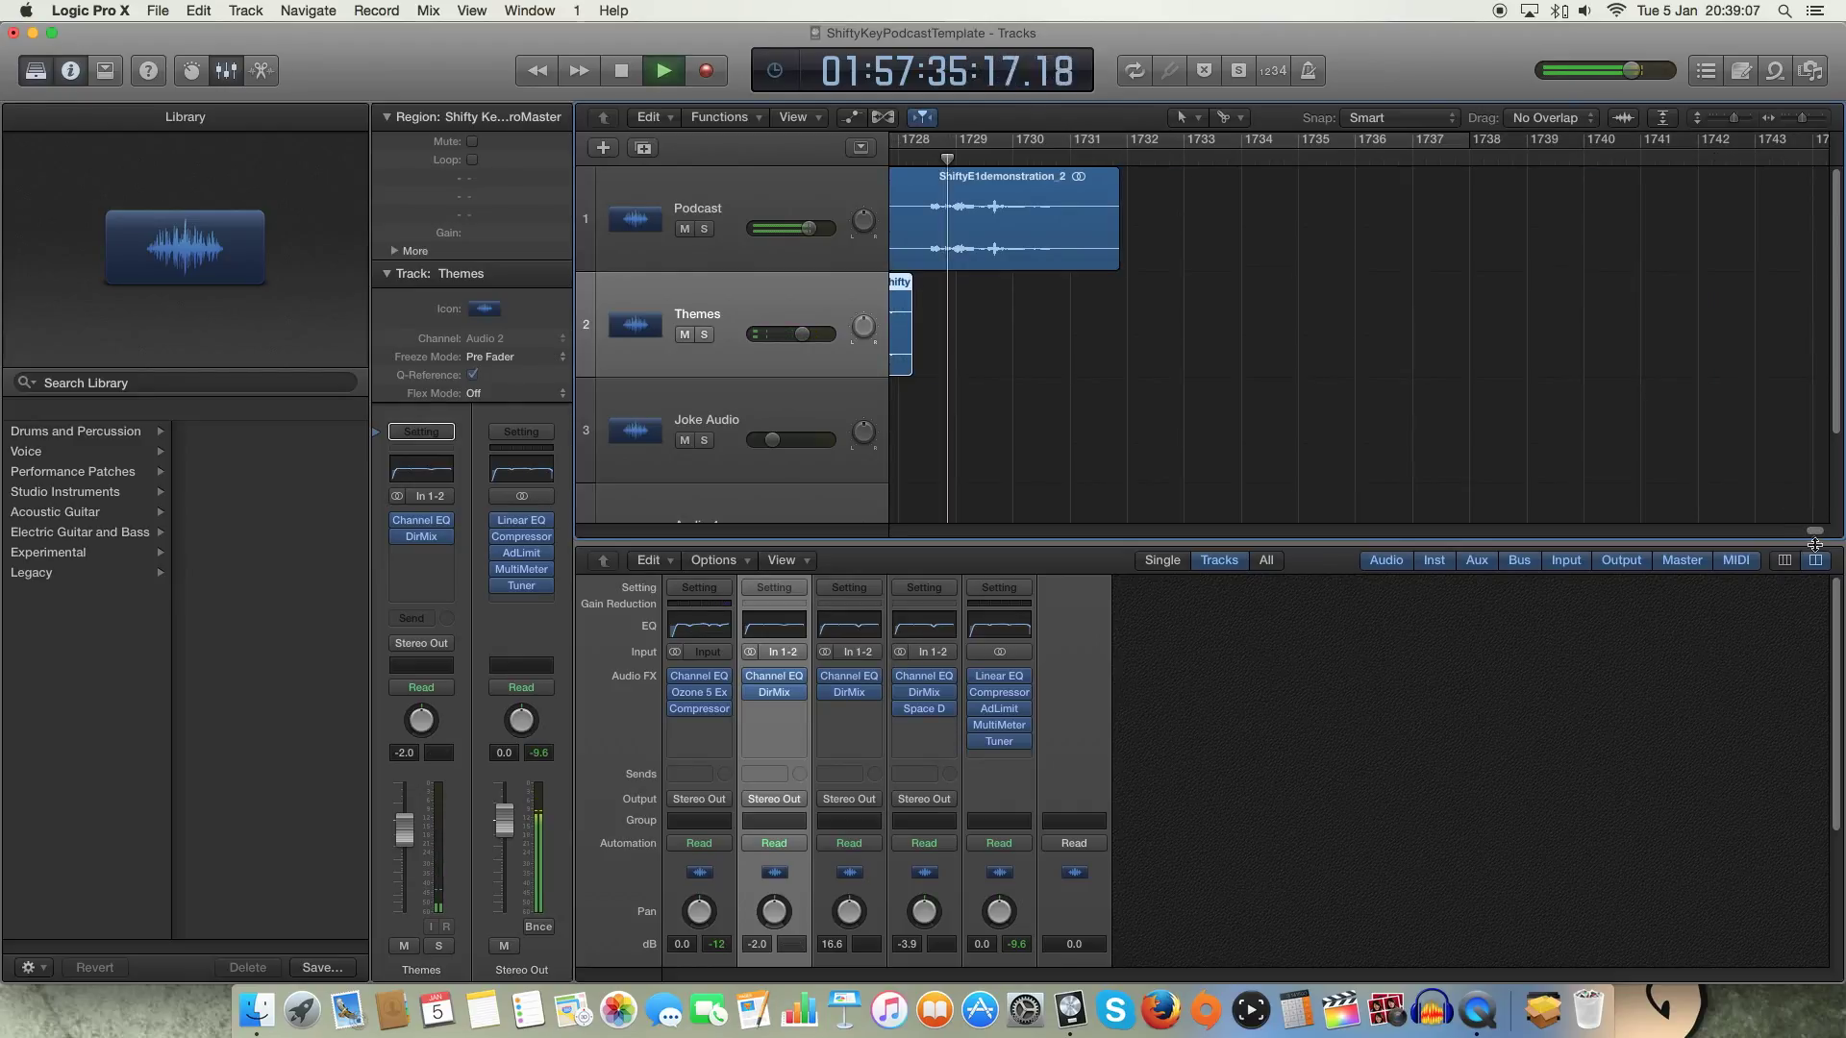
key("space")
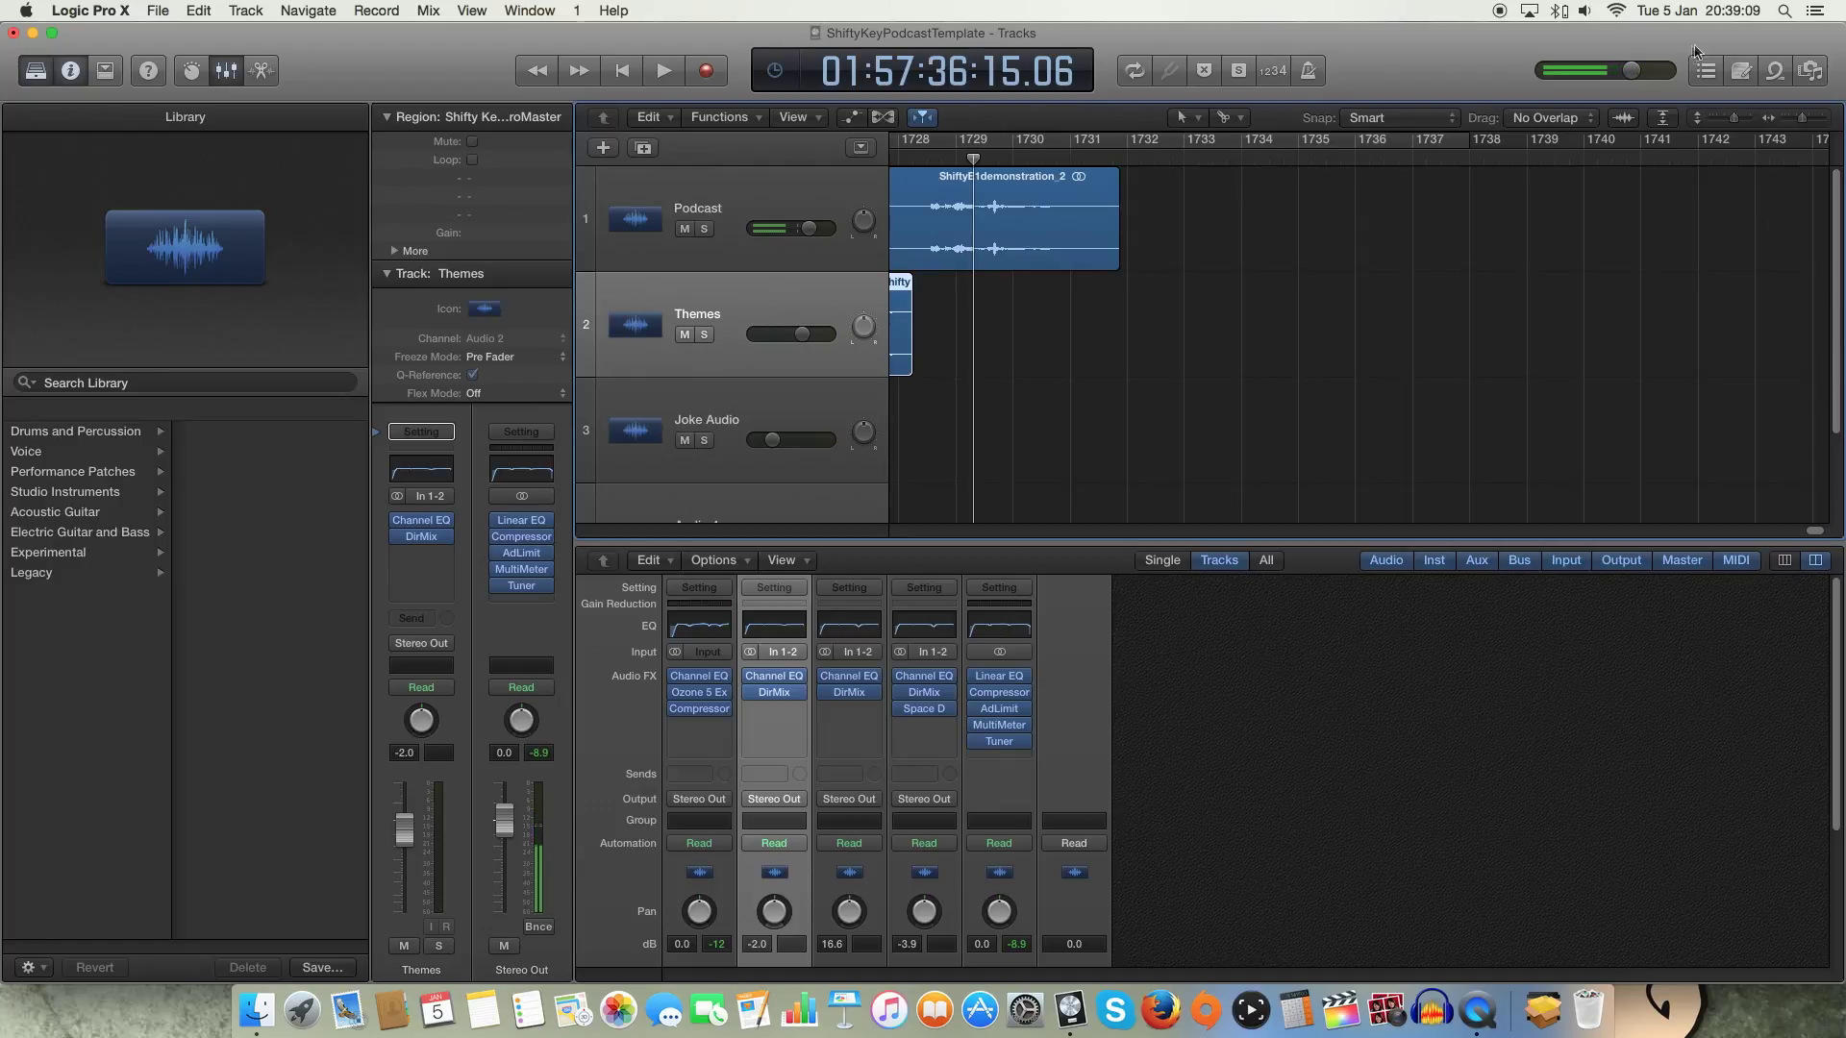
Select the Podcast track and open its Channel EQ.
left_click_drag(1801, 120, 1749, 127)
scroll(1701, 524, "left", 1)
scroll(1590, 427, "down", 3)
scroll(1576, 416, "up", 3)
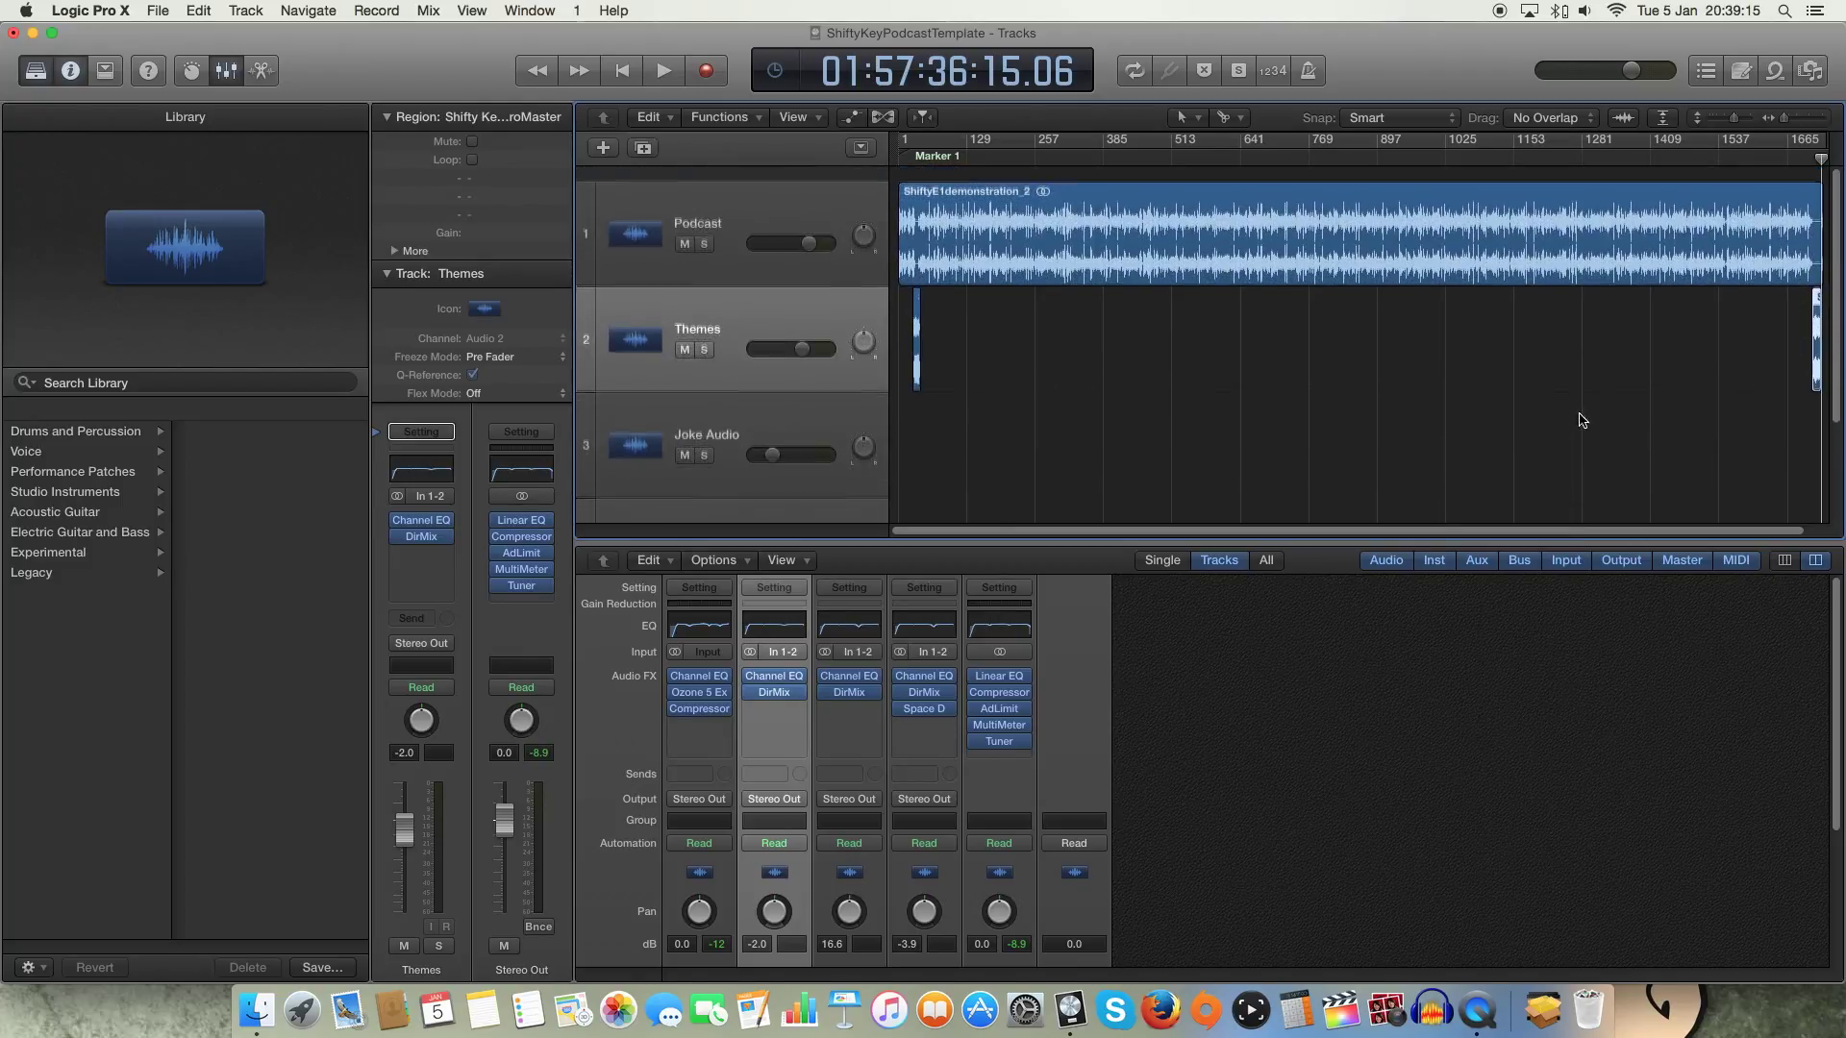
scroll(1067, 461, "down", 3)
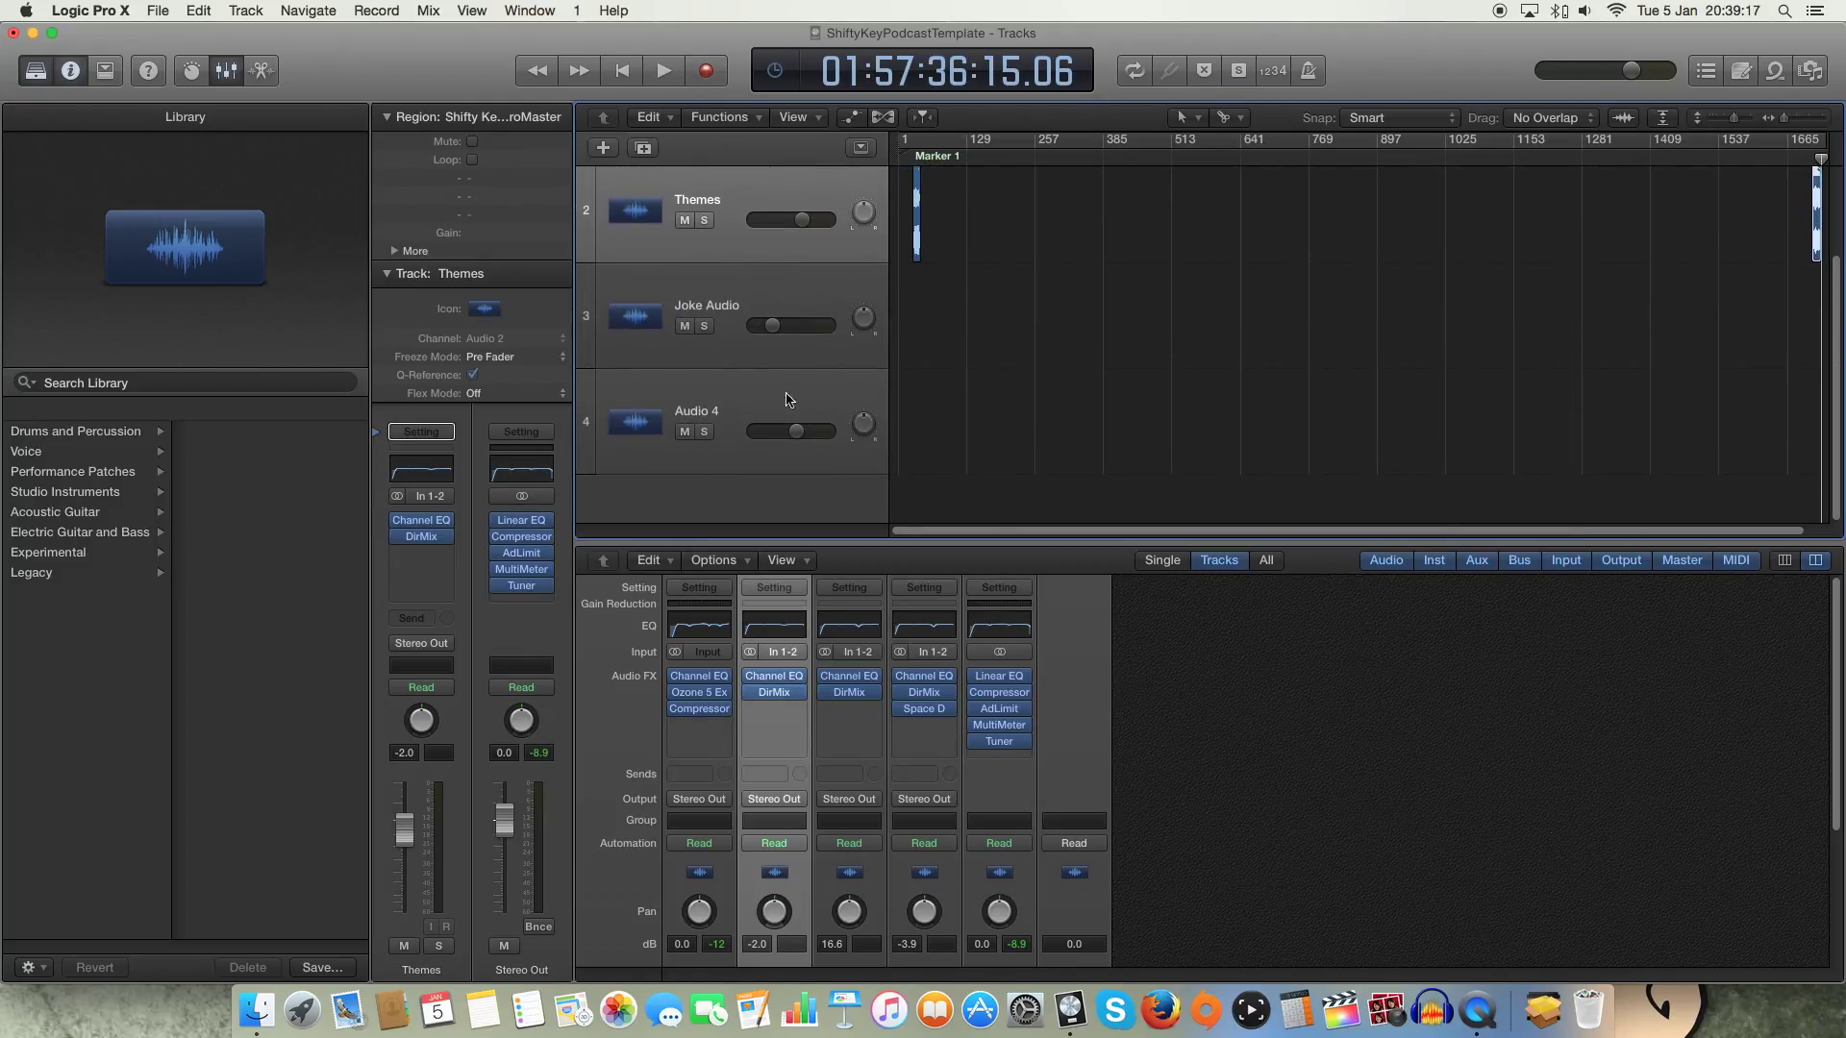
scroll(997, 407, "up", 3)
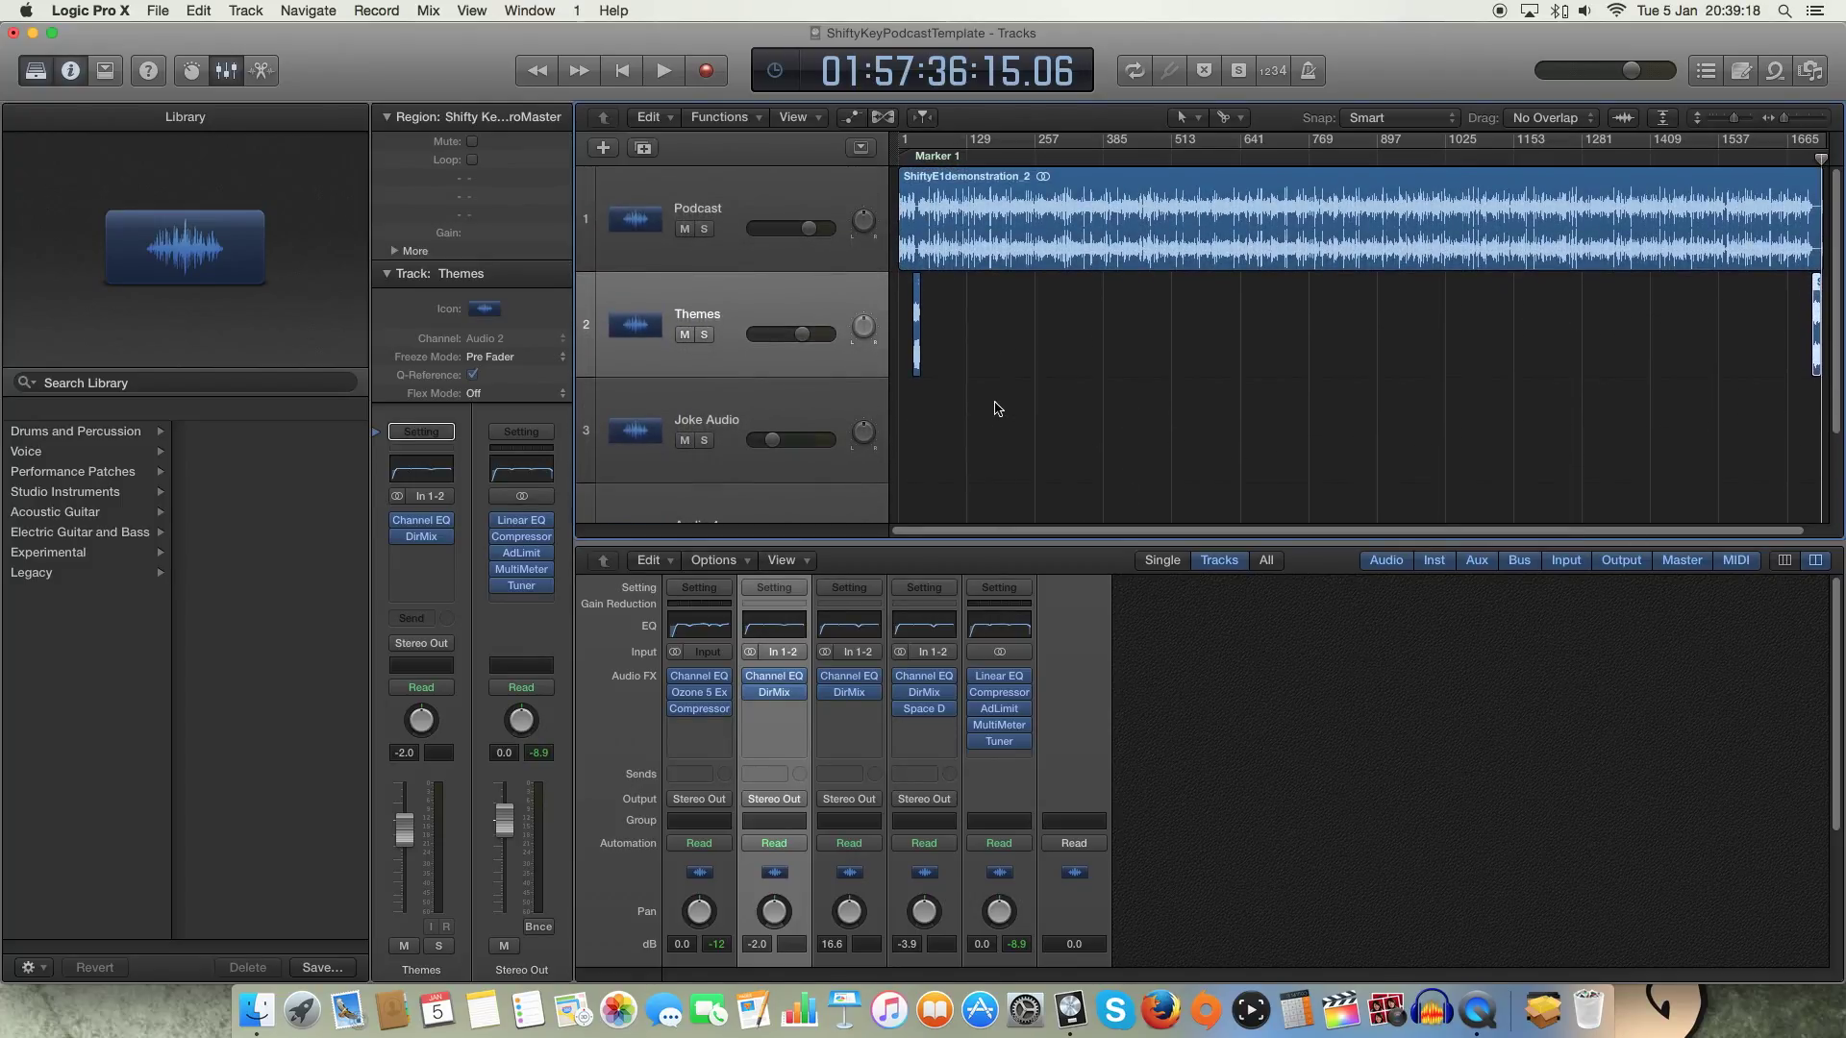
left_click(822, 199)
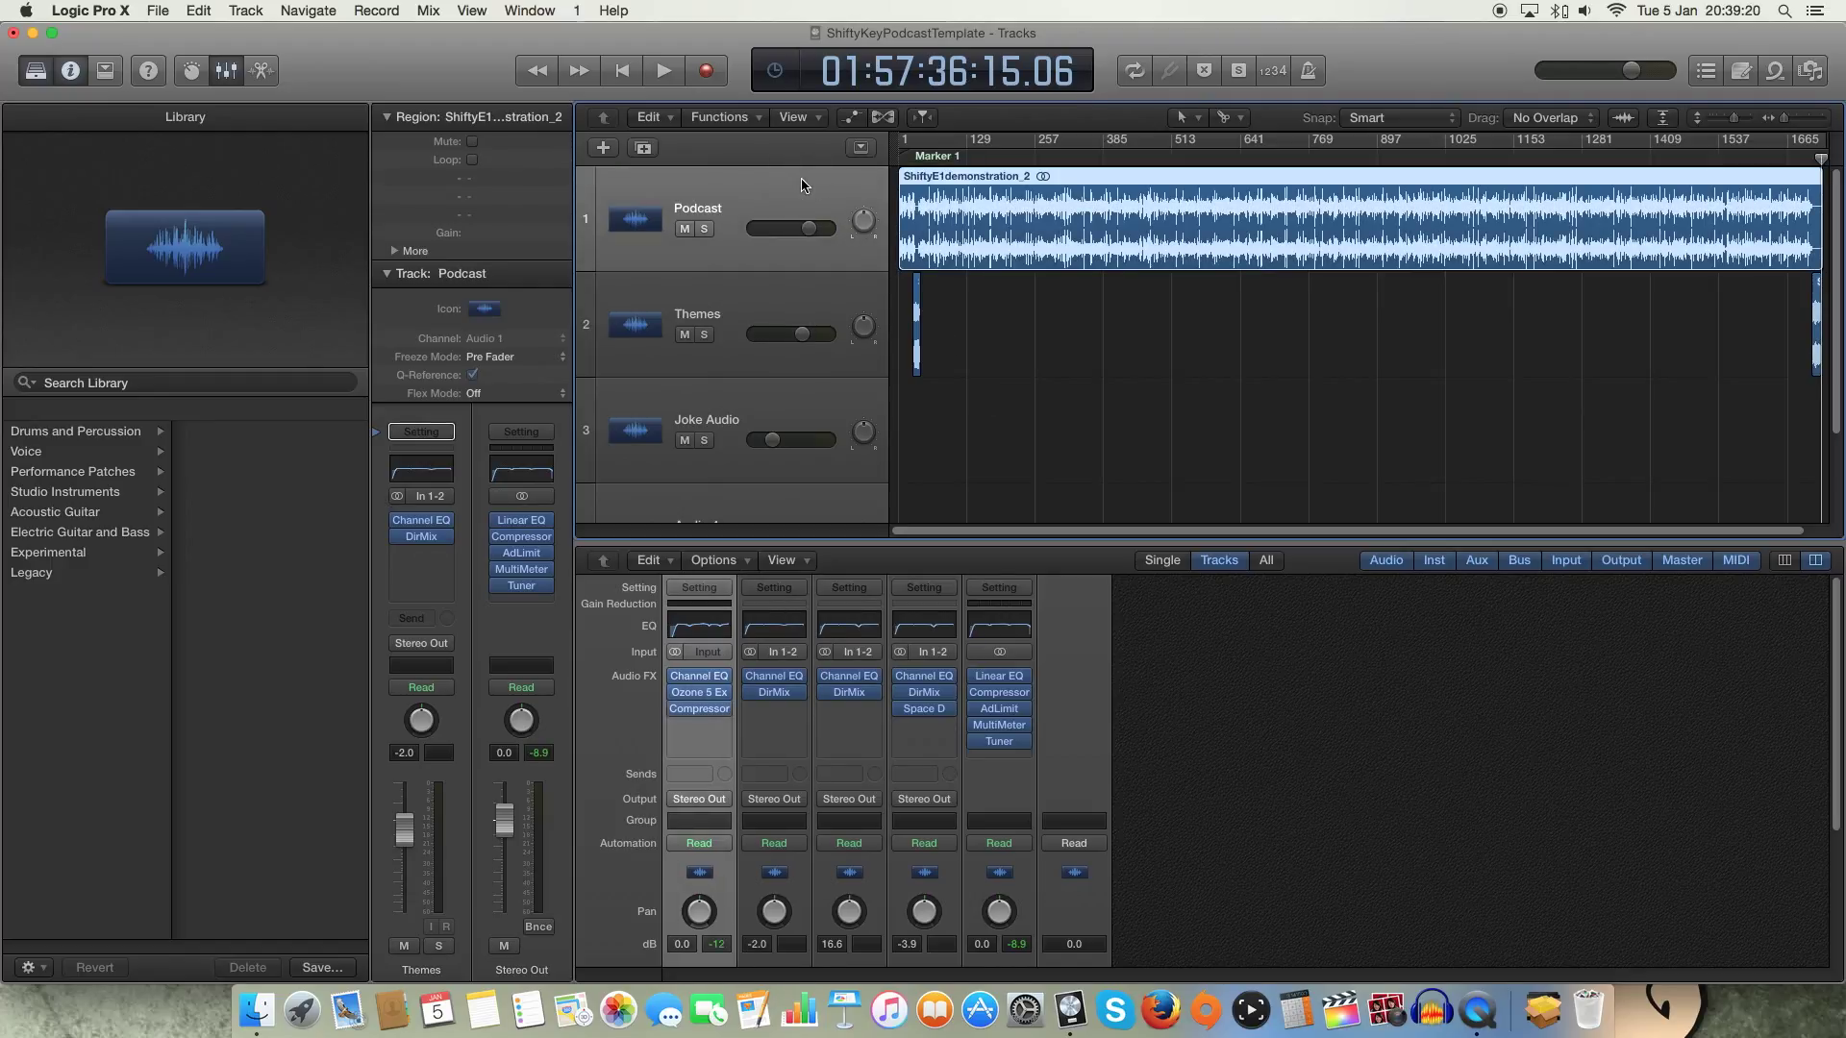
left_click(700, 678)
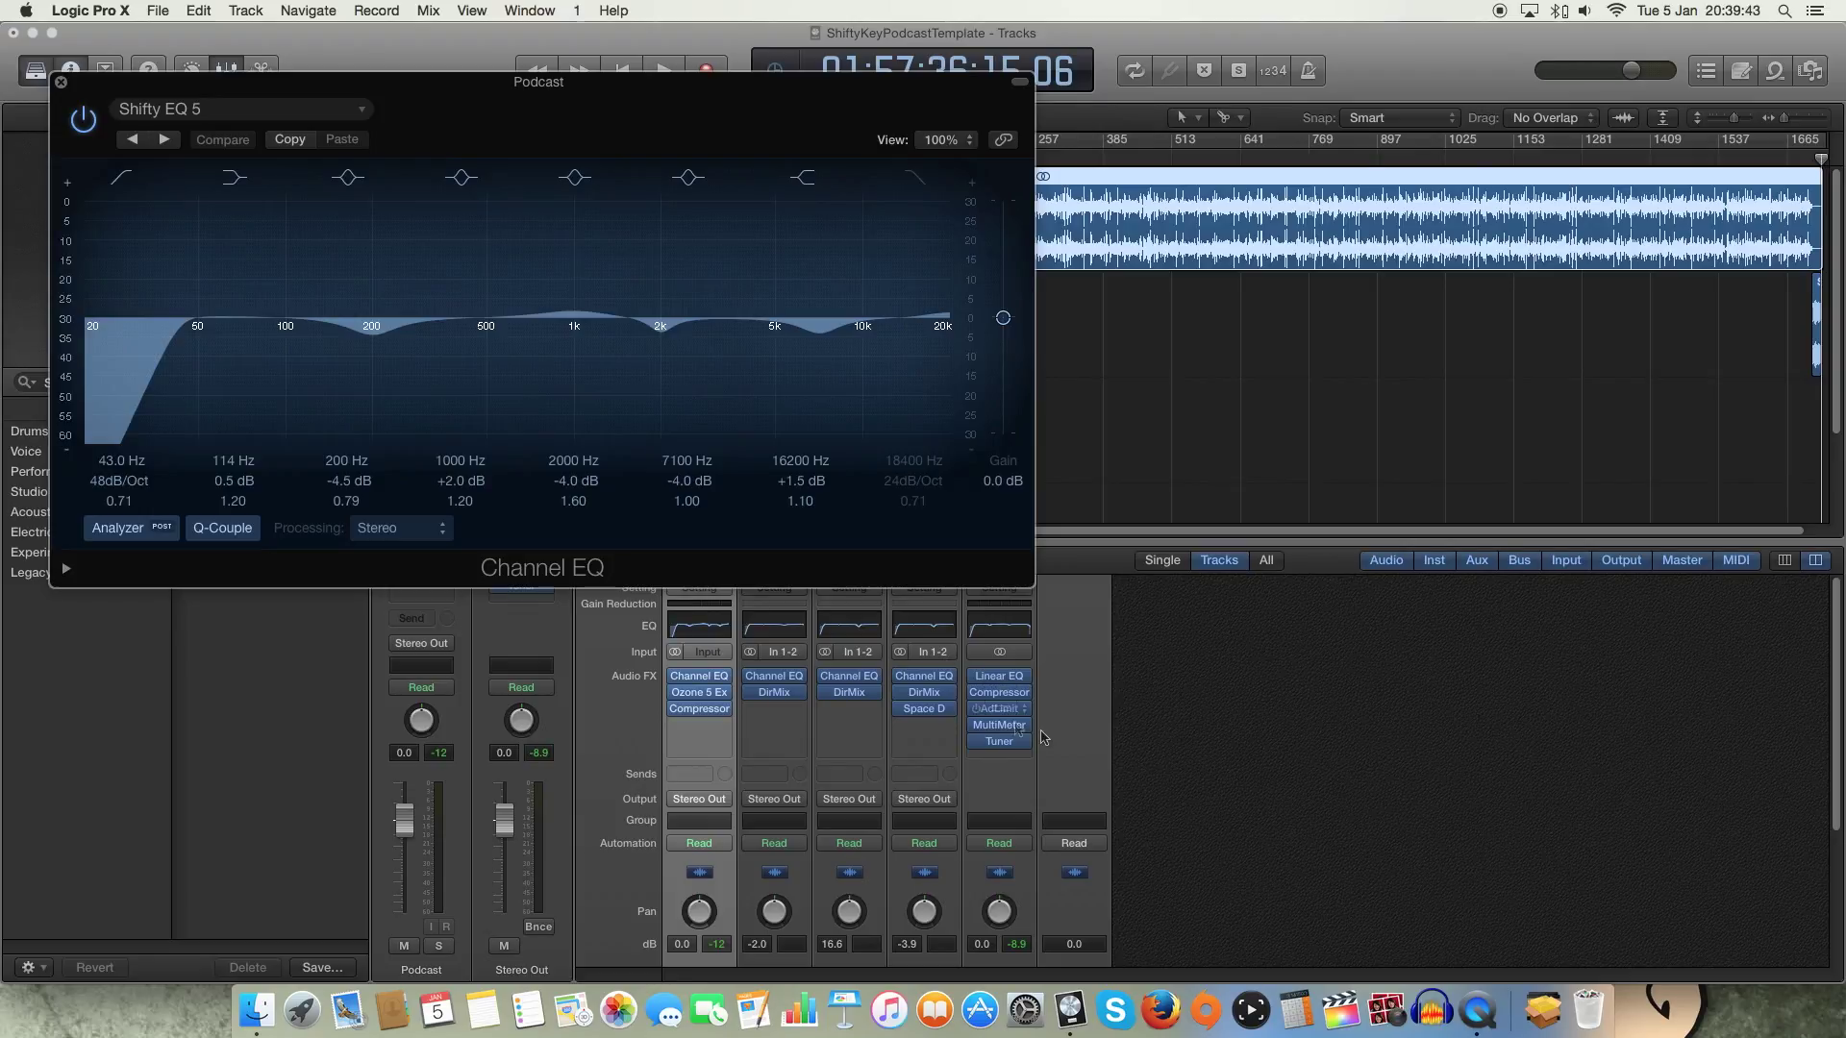
Create one new audio track with no input and Output 1 + 2 directly below the Podcast track.
left_click_drag(665, 91, 893, 481)
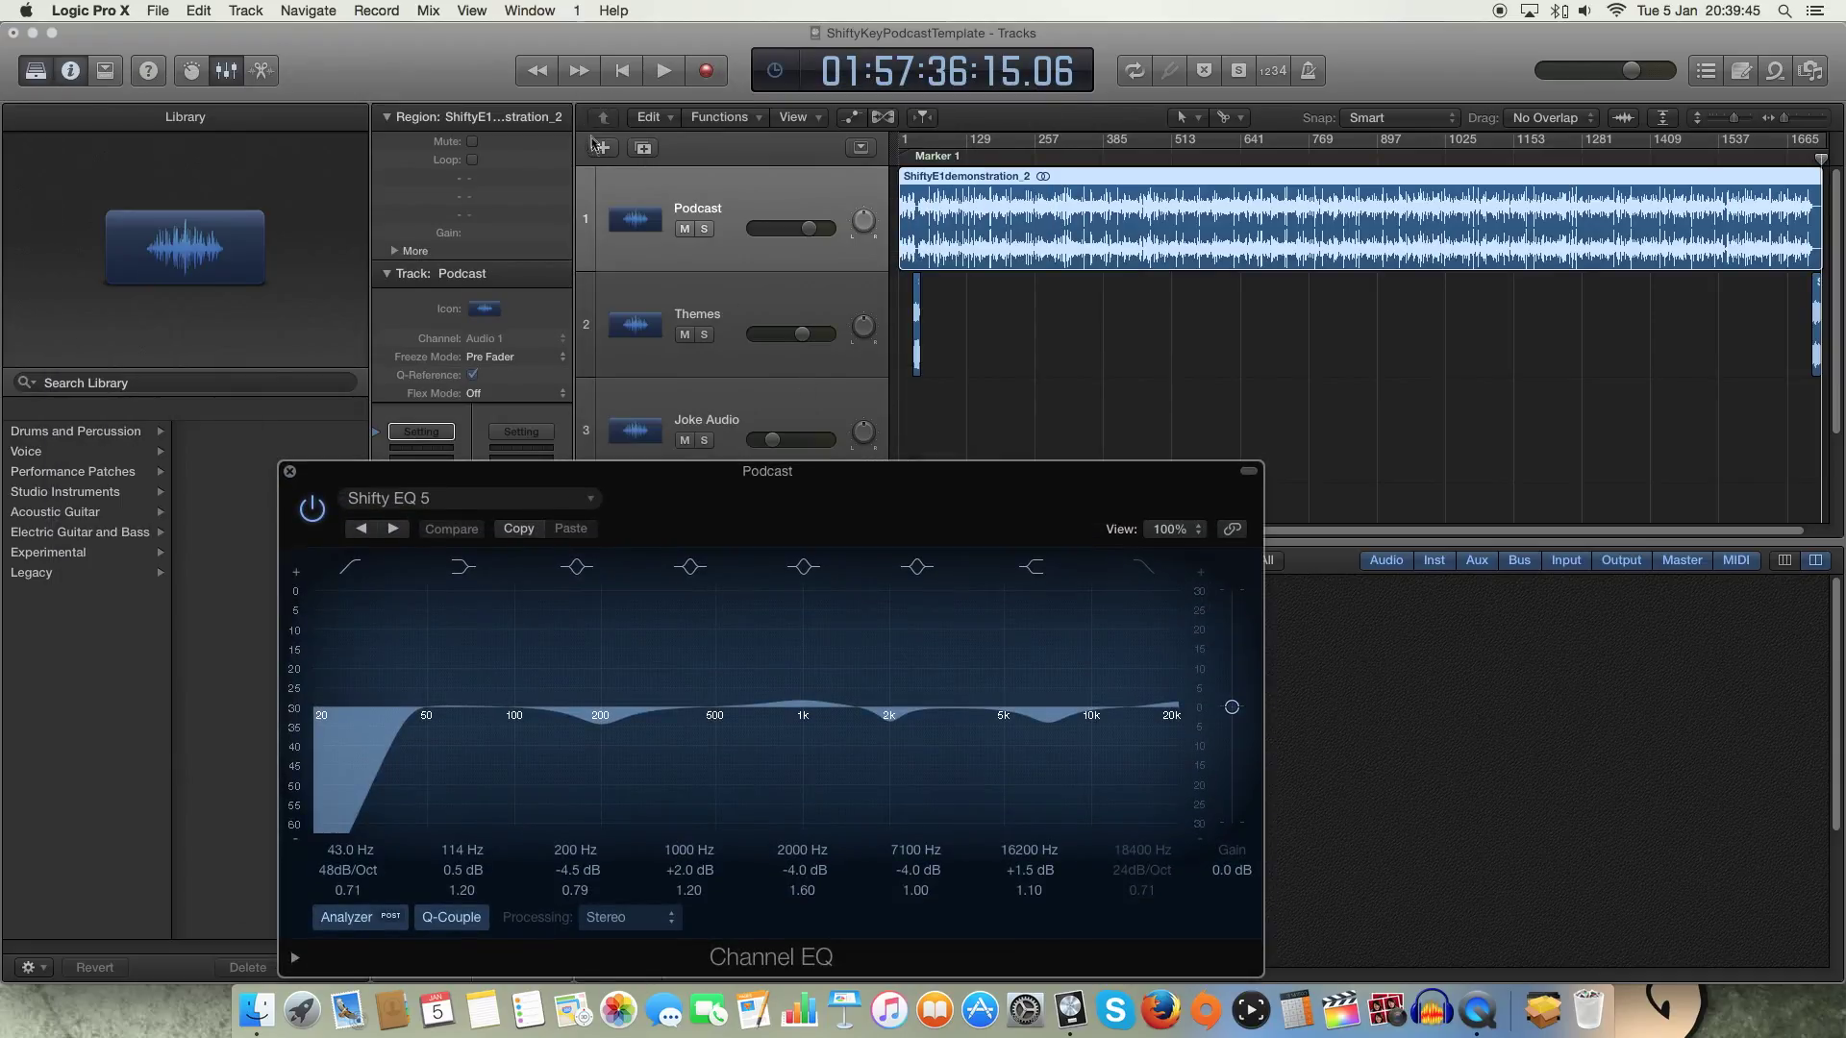
left_click(603, 149)
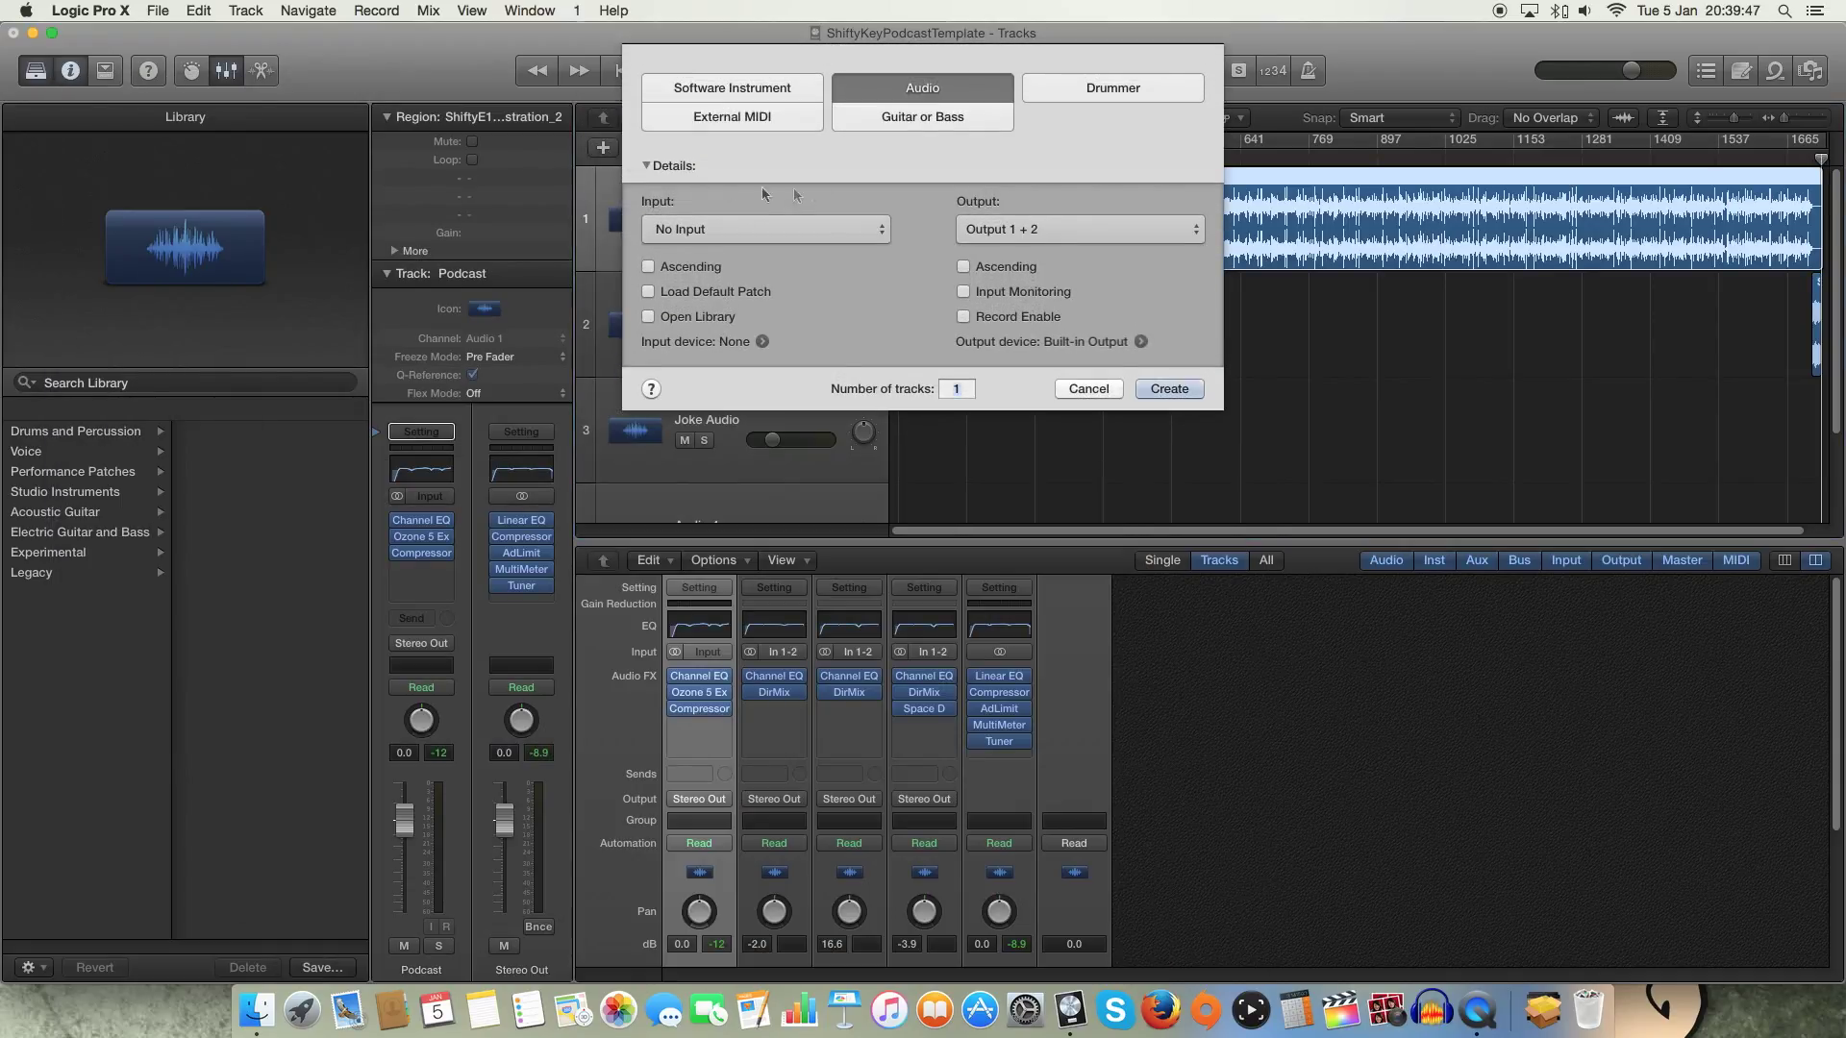
left_click(1162, 394)
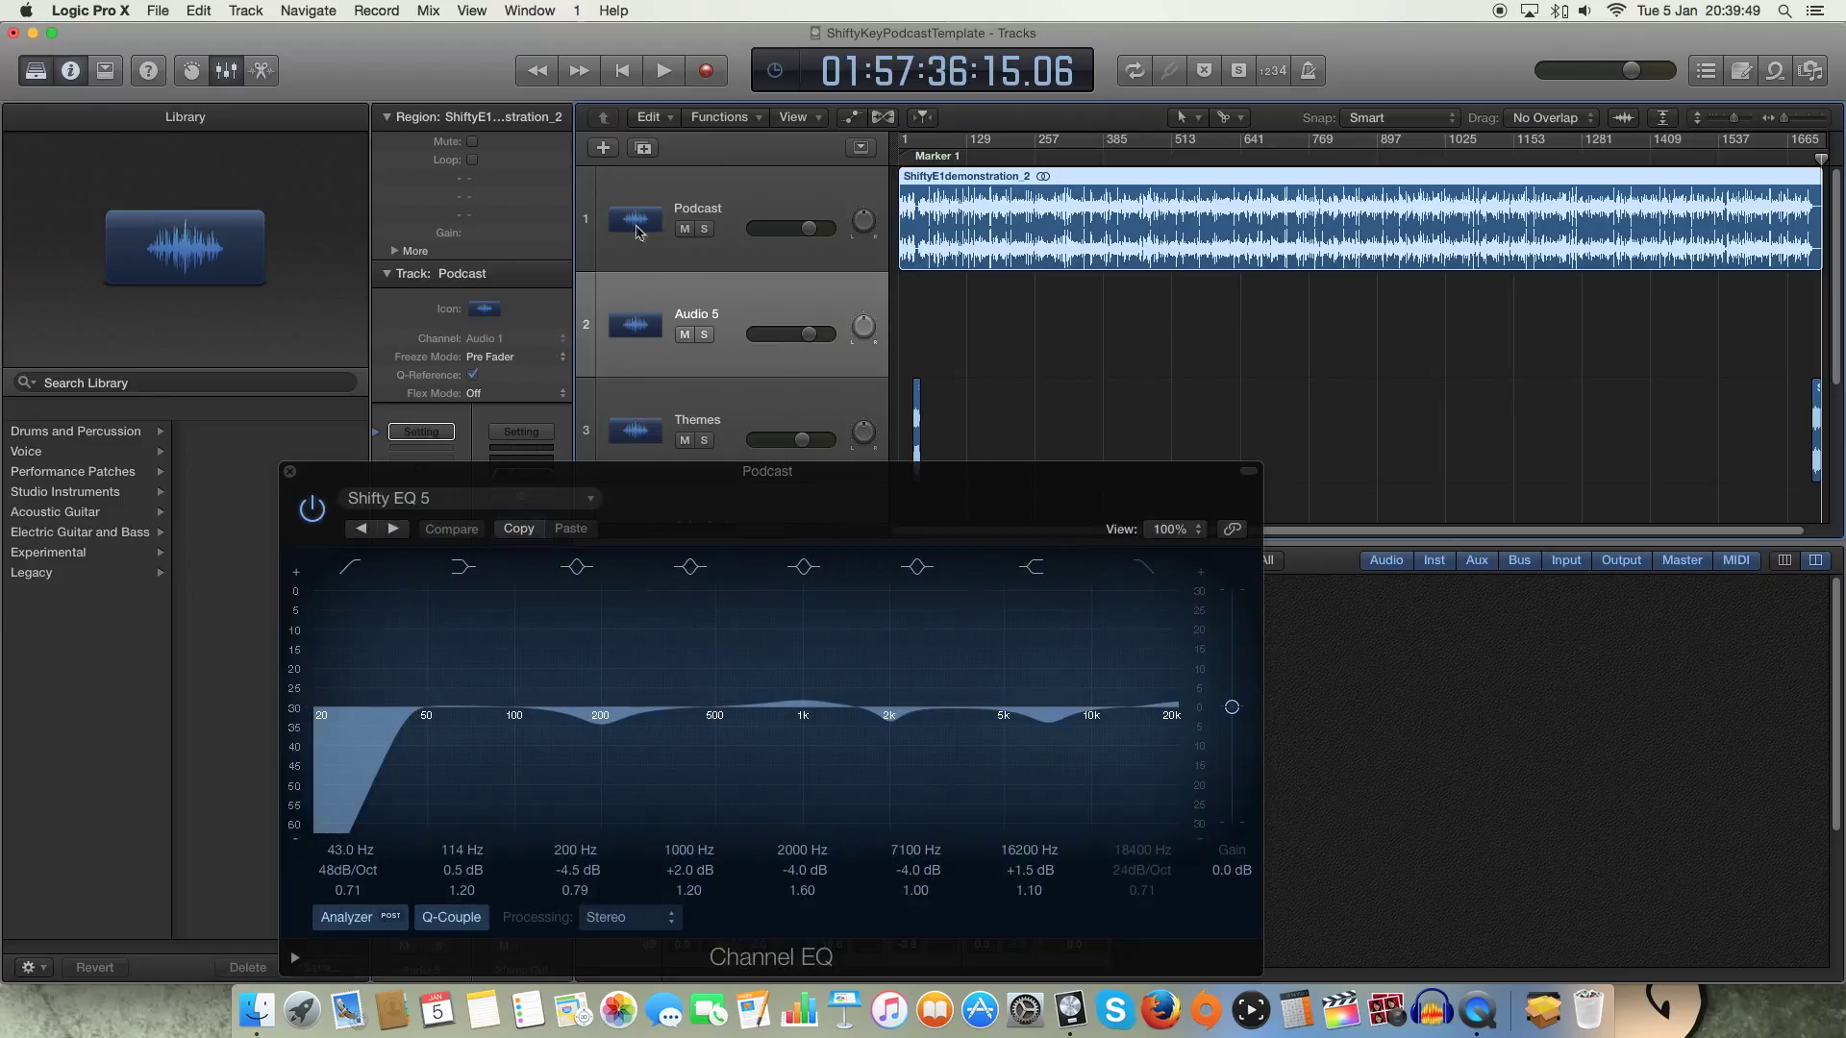
left_click(1206, 437)
left_click_drag(1206, 435, 1201, 433)
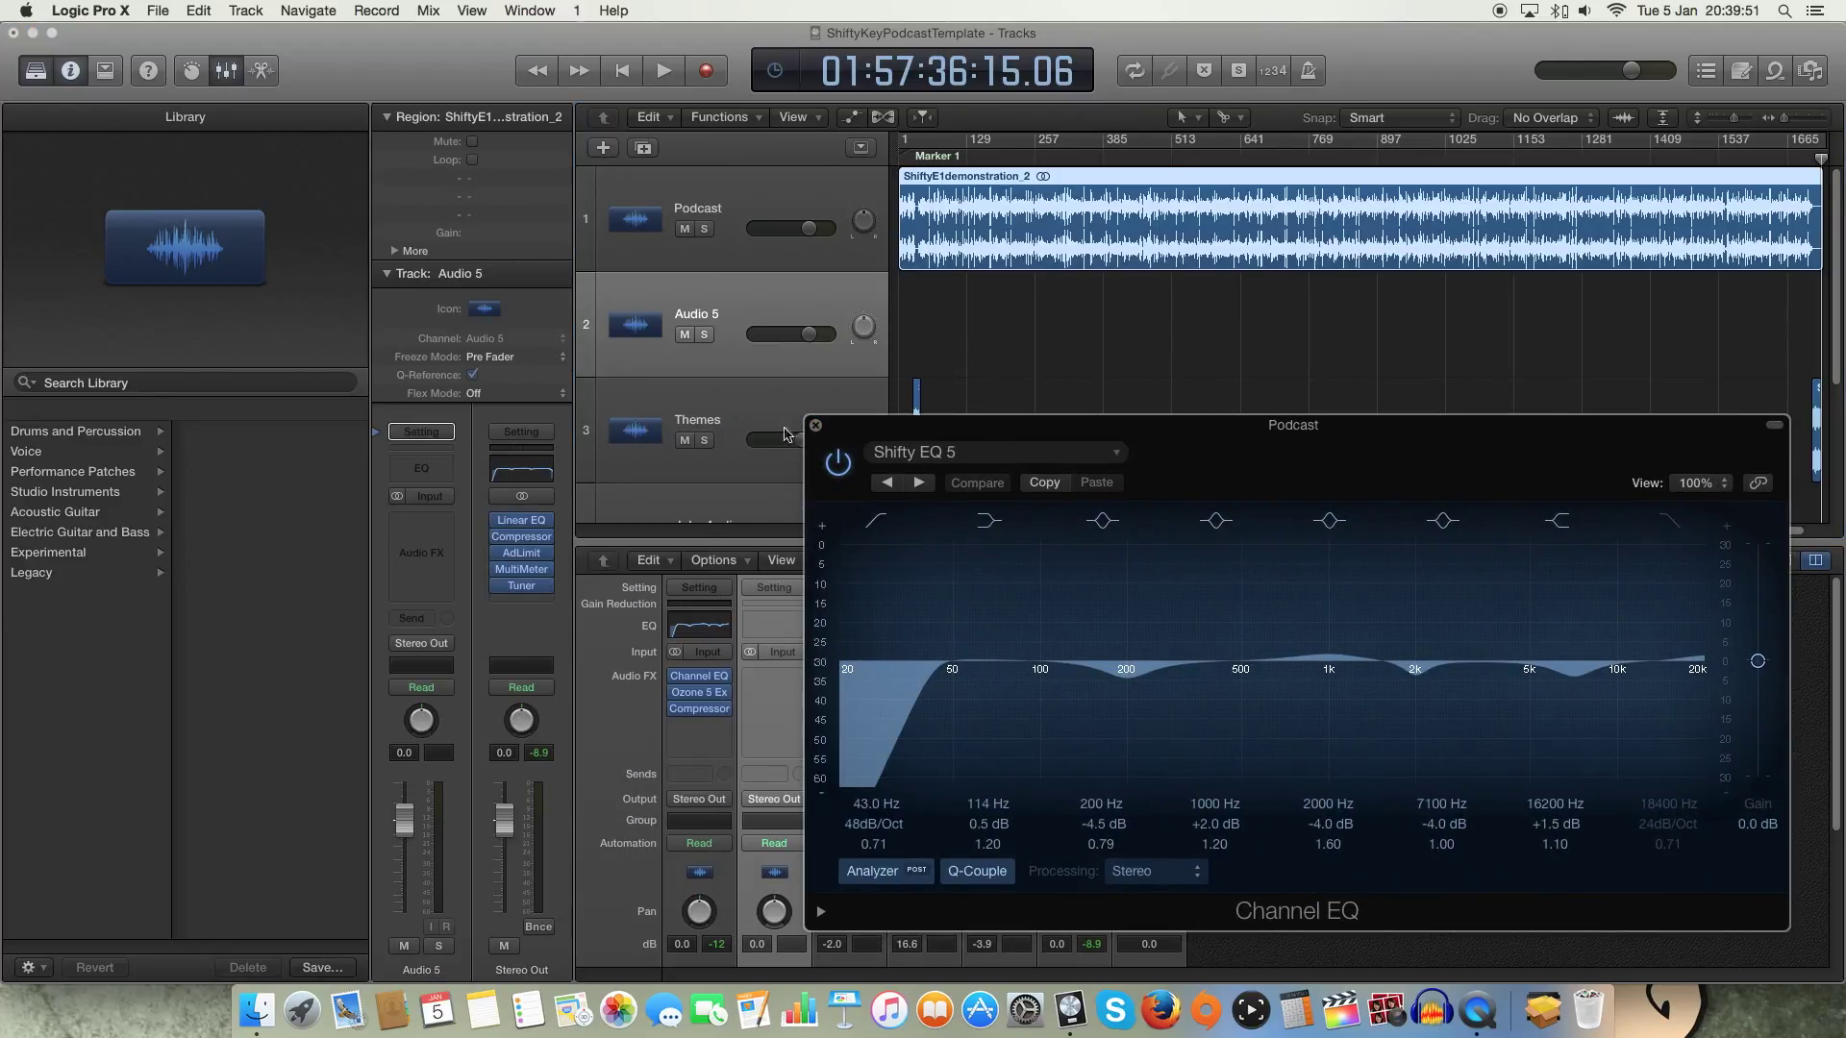
Insert a Channel EQ on the new Audio 5 track and close its plug-in window.
left_click(758, 626)
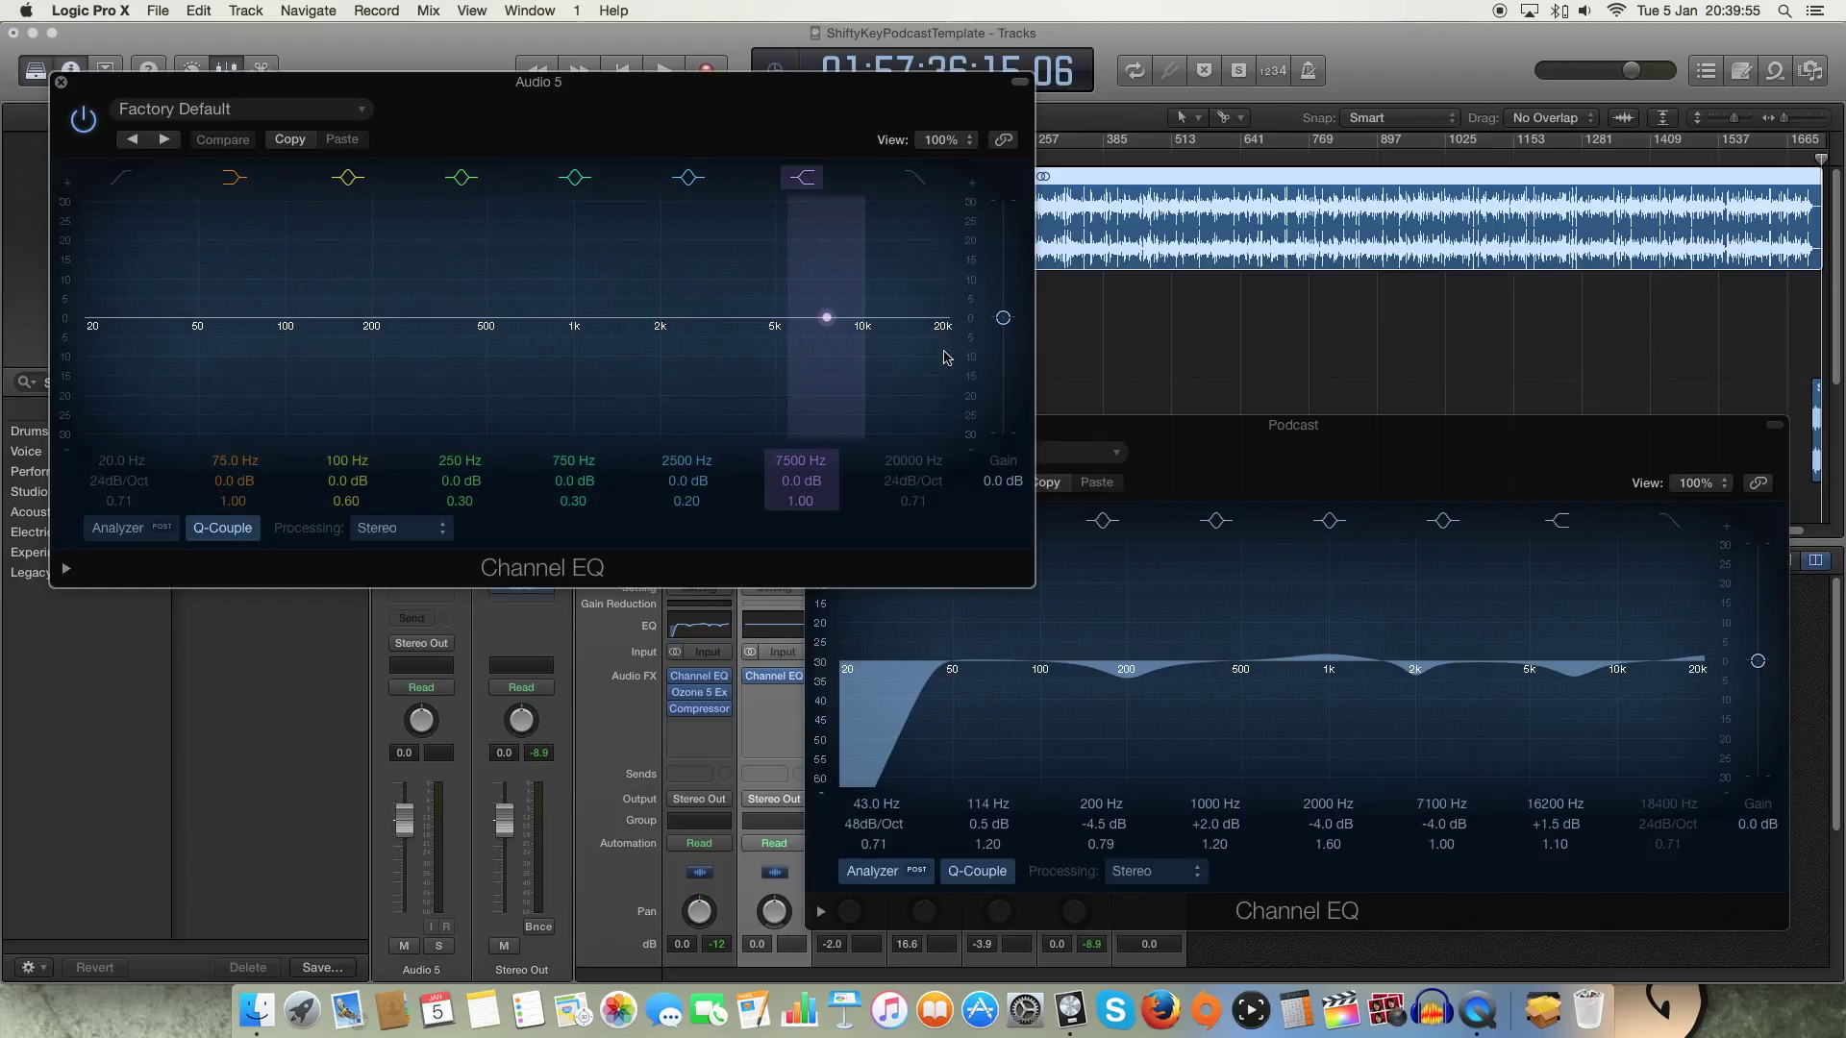
mouse_move(441, 330)
left_mouse_down()
mouse_move(436, 287)
mouse_move(439, 393)
mouse_move(441, 337)
left_mouse_up()
left_click(60, 82)
Try adjusting the 43 Hz low-cut band in the Podcast track's Channel EQ.
left_click_drag(1356, 469, 1019, 182)
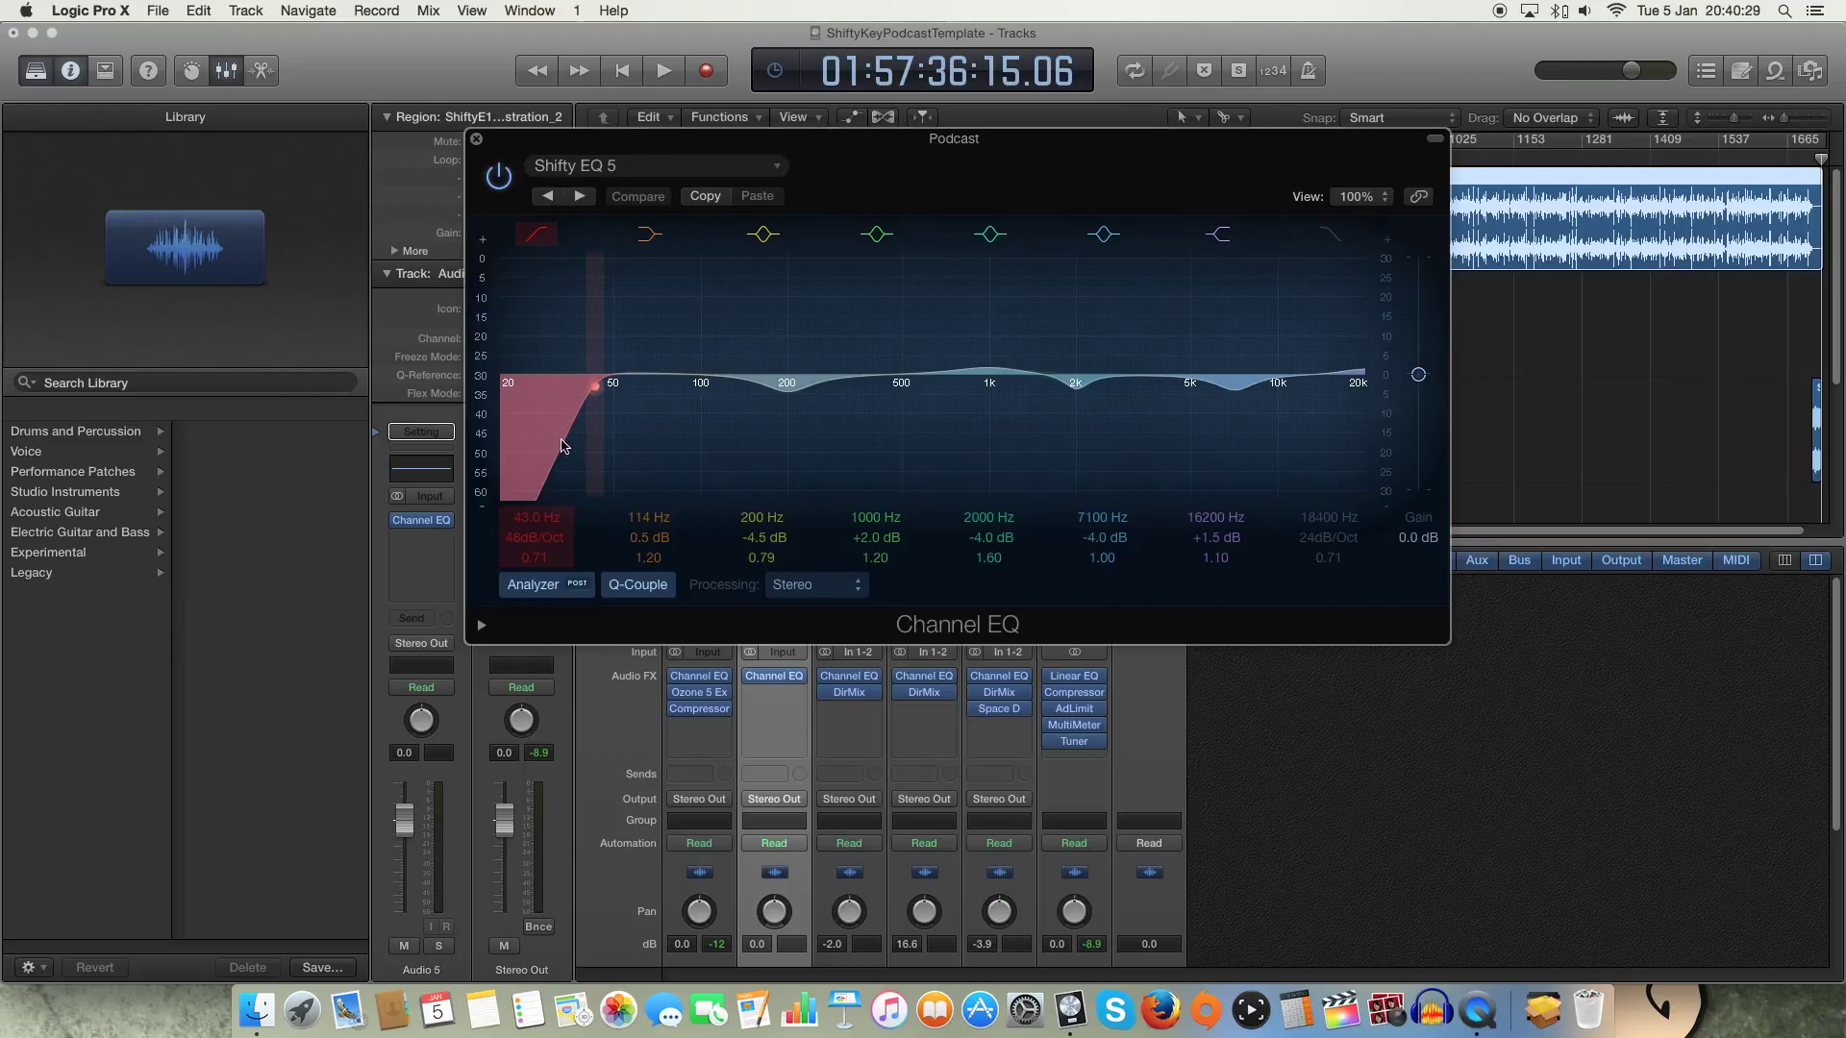
mouse_move(593, 419)
left_mouse_down()
mouse_move(625, 415)
mouse_move(590, 419)
left_mouse_up()
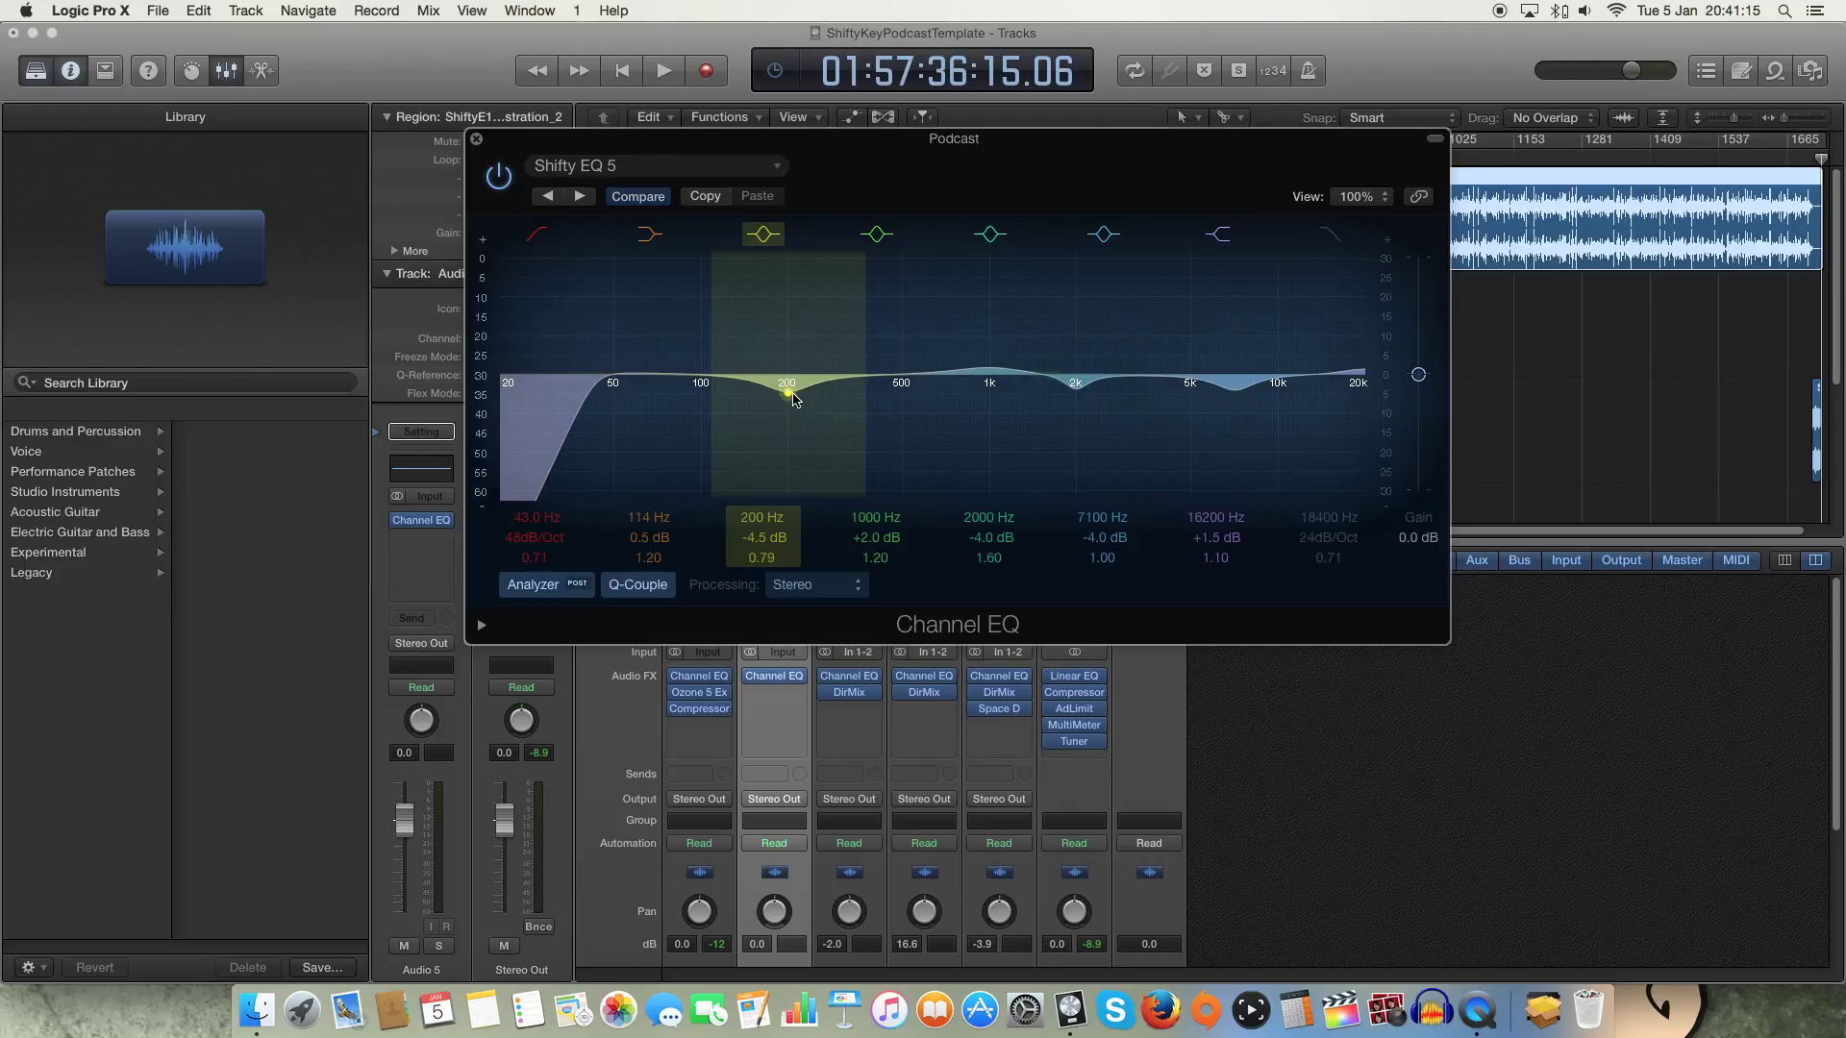
Play the podcast from about bar 170 while setting the EQ's 200 Hz band to -5.0 dB, and adjust the 2000 Hz band to -4.0 dB.
left_click_drag(906, 144, 853, 280)
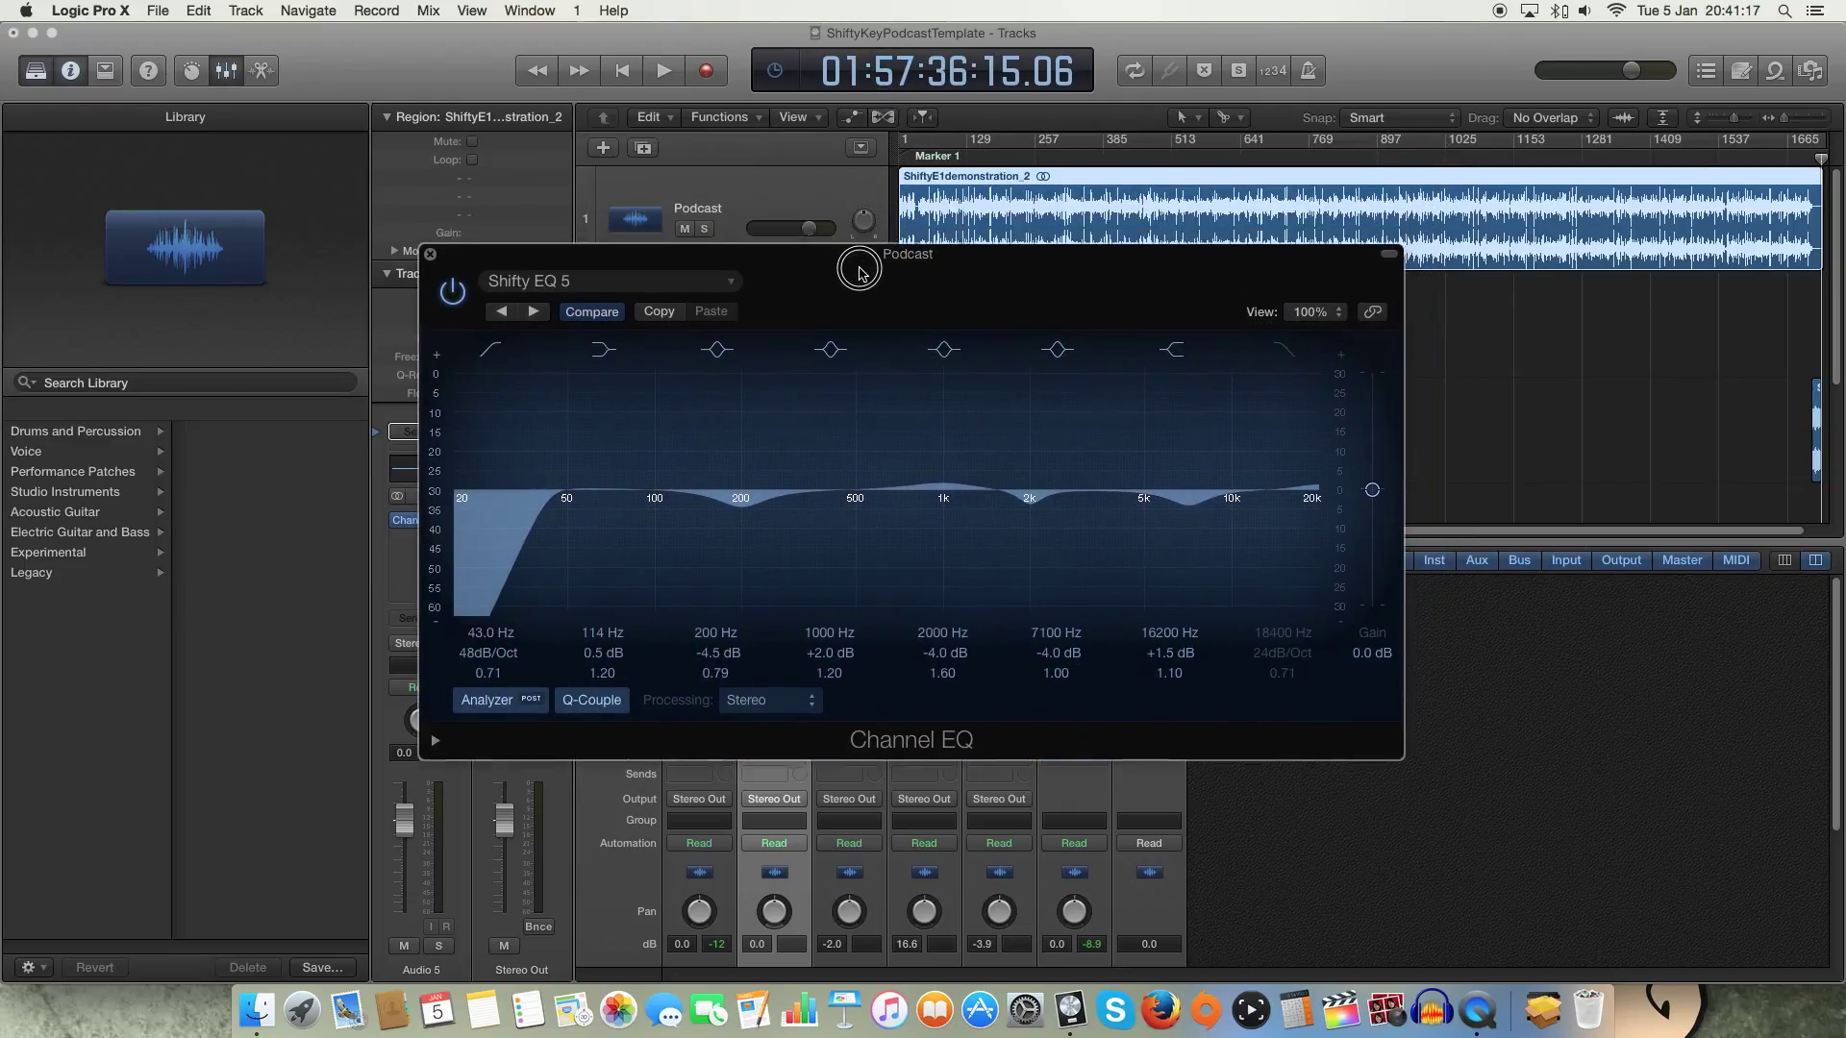
left_click(990, 169)
key("space")
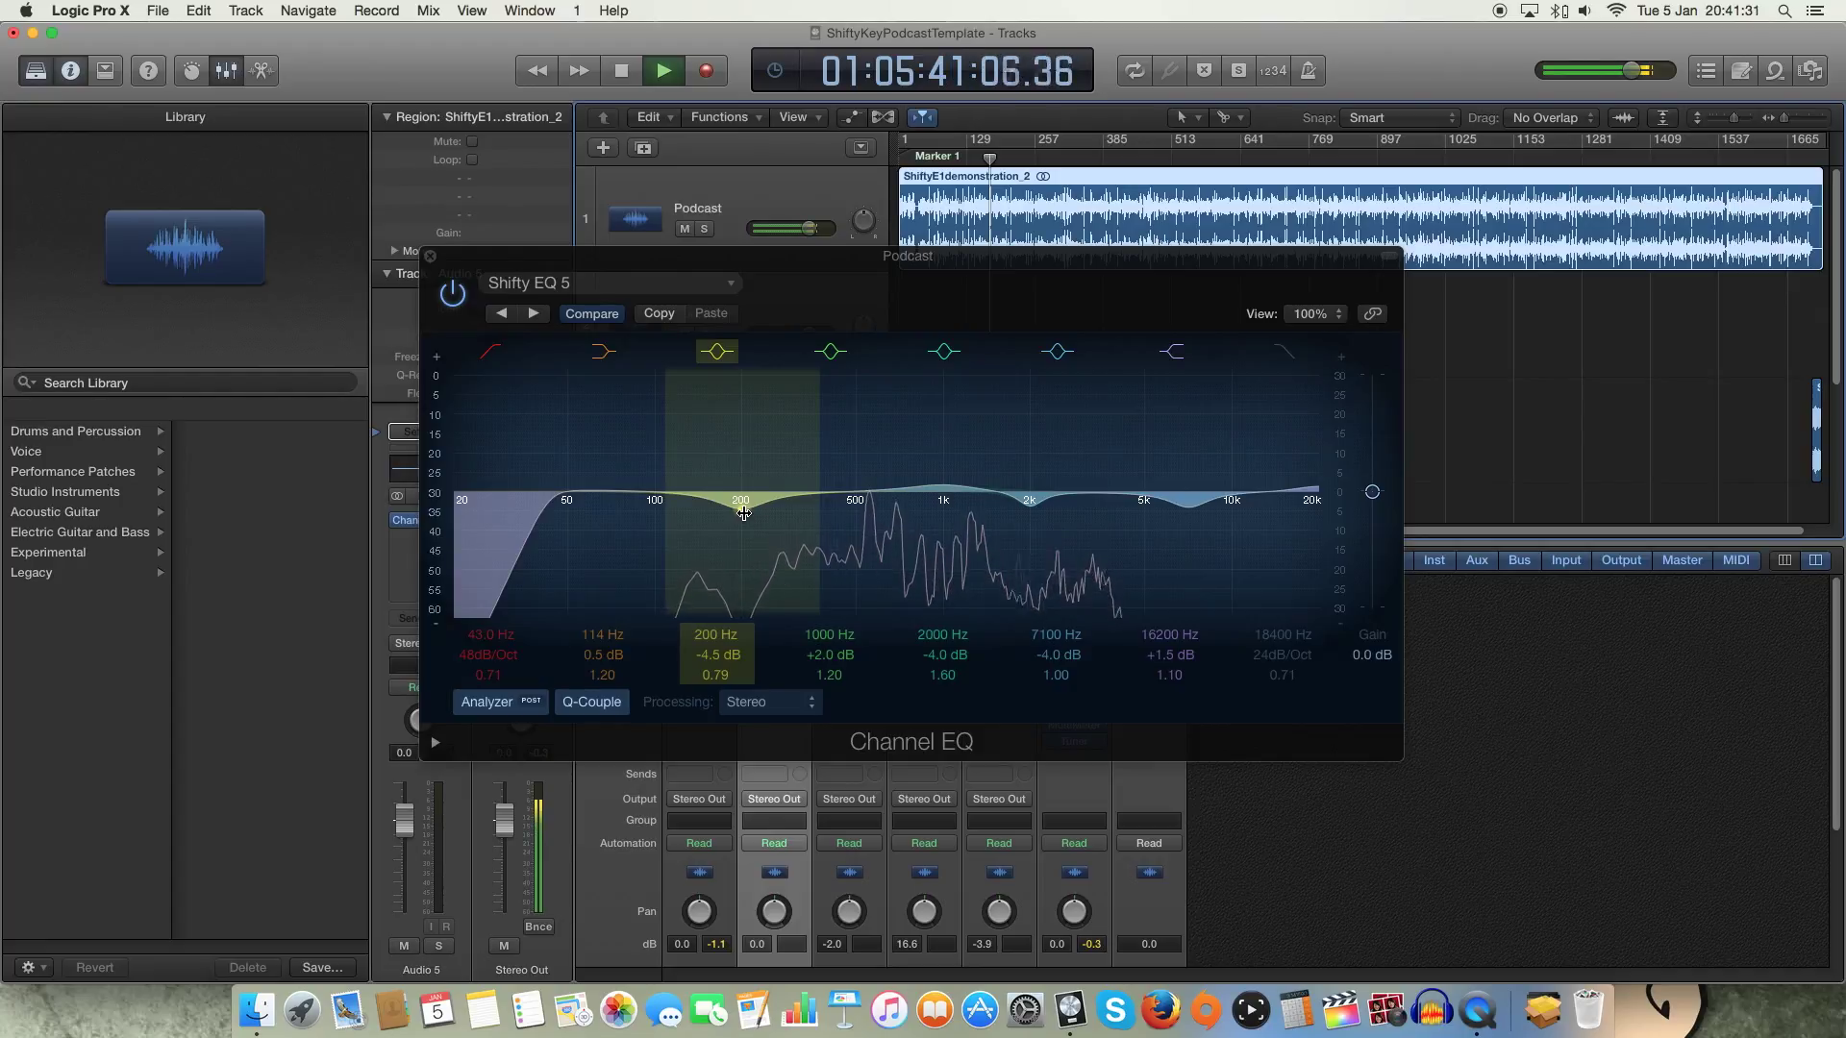
mouse_move(740, 512)
left_mouse_down()
mouse_move(701, 506)
mouse_move(740, 516)
left_mouse_up()
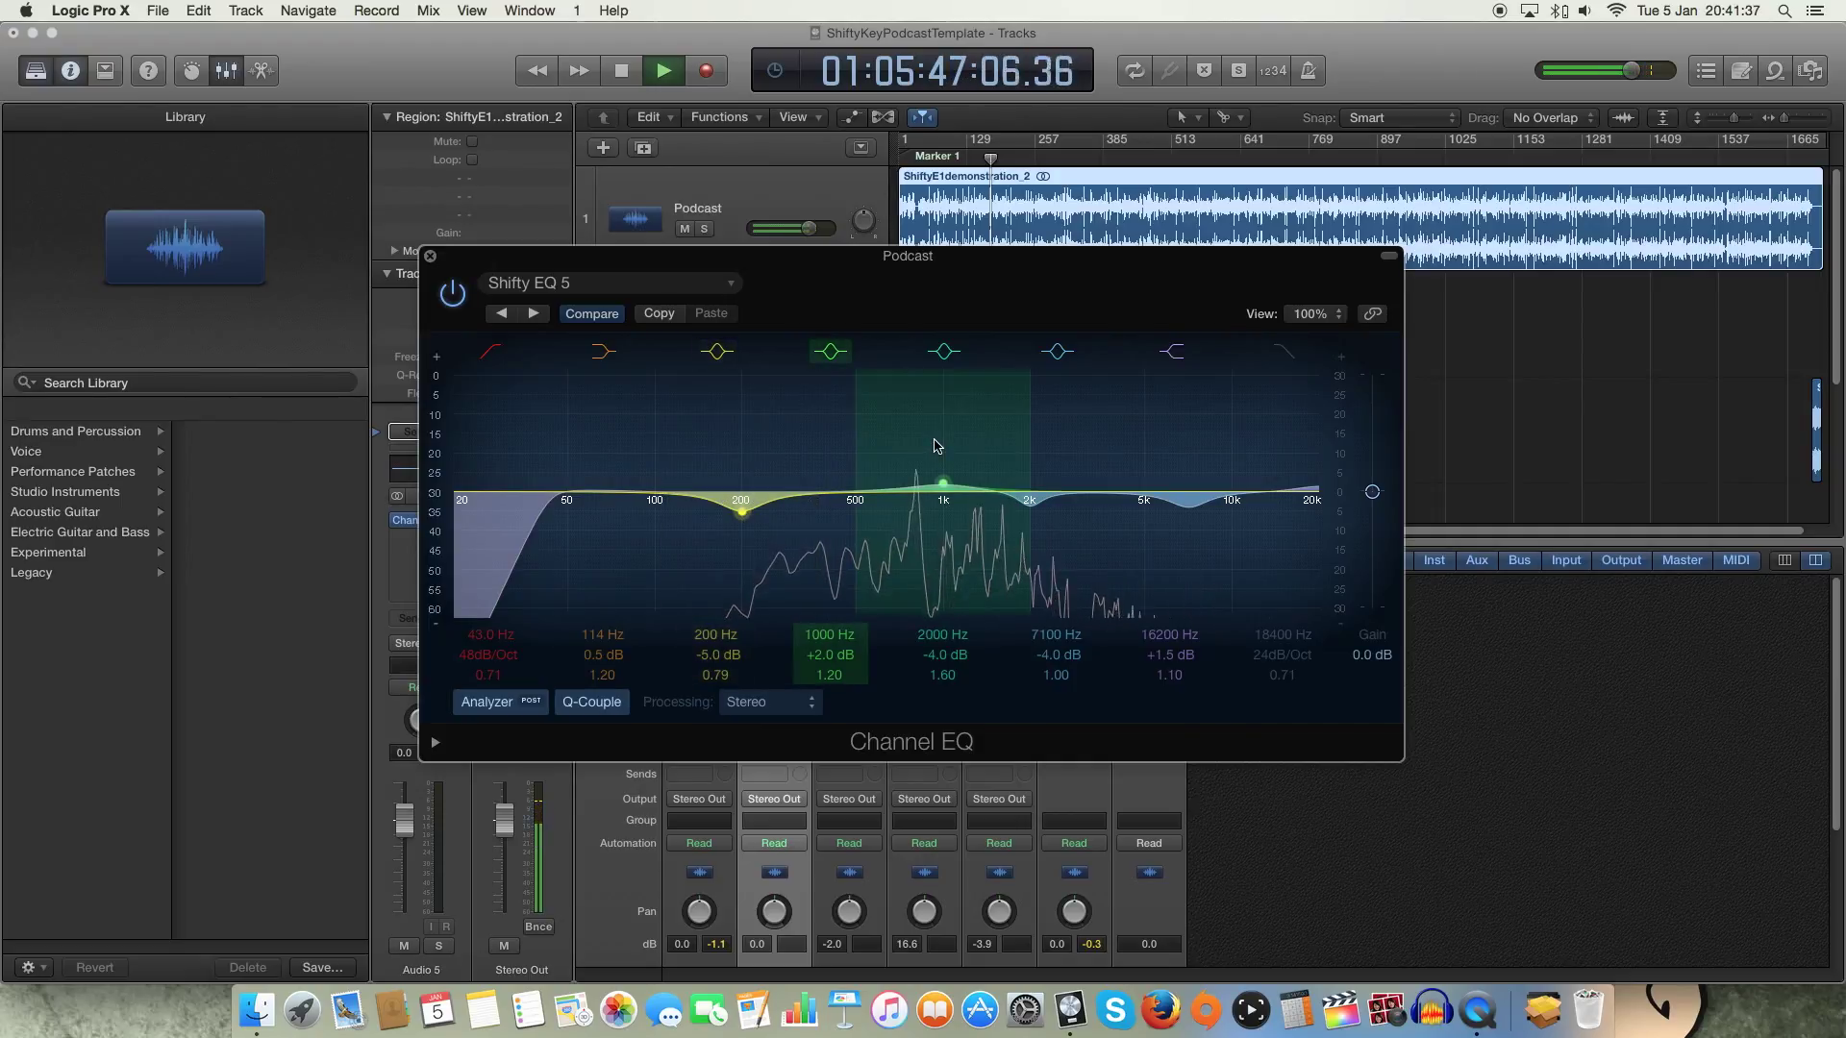
key("space")
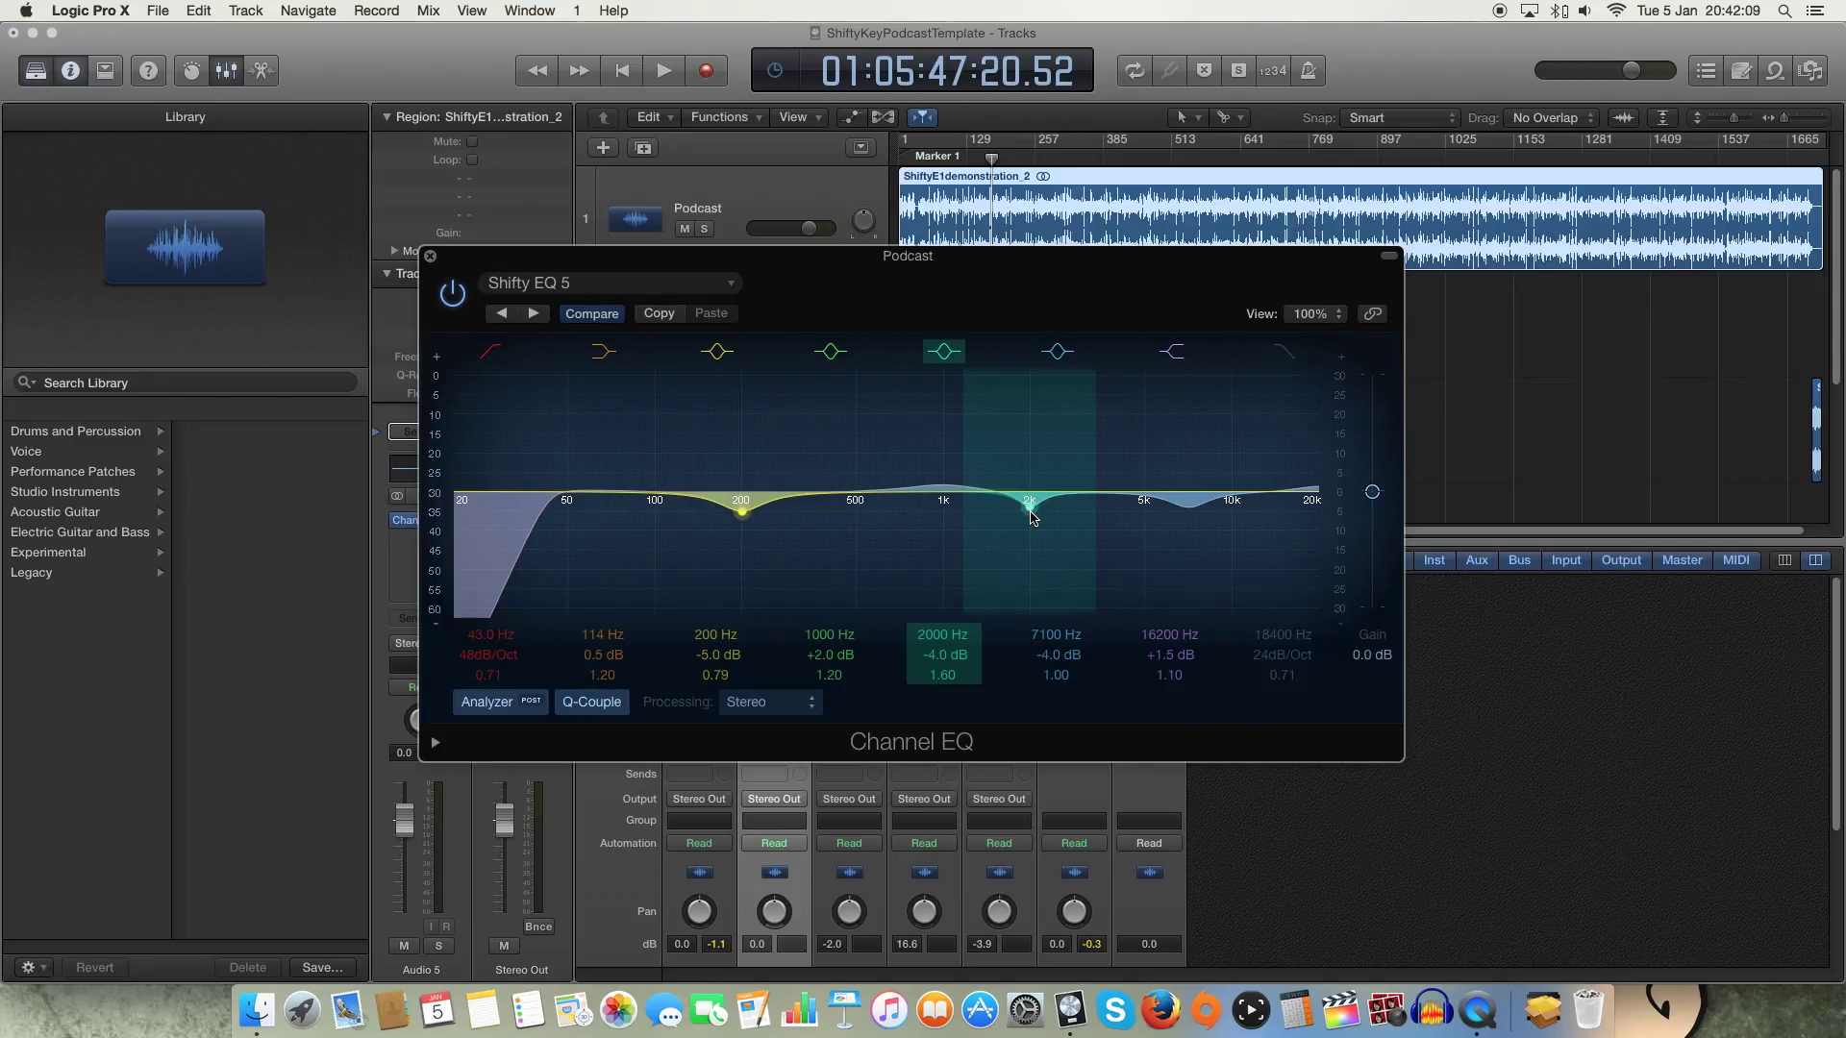
mouse_move(1030, 516)
left_mouse_down()
mouse_move(1031, 494)
mouse_move(1031, 517)
left_mouse_up()
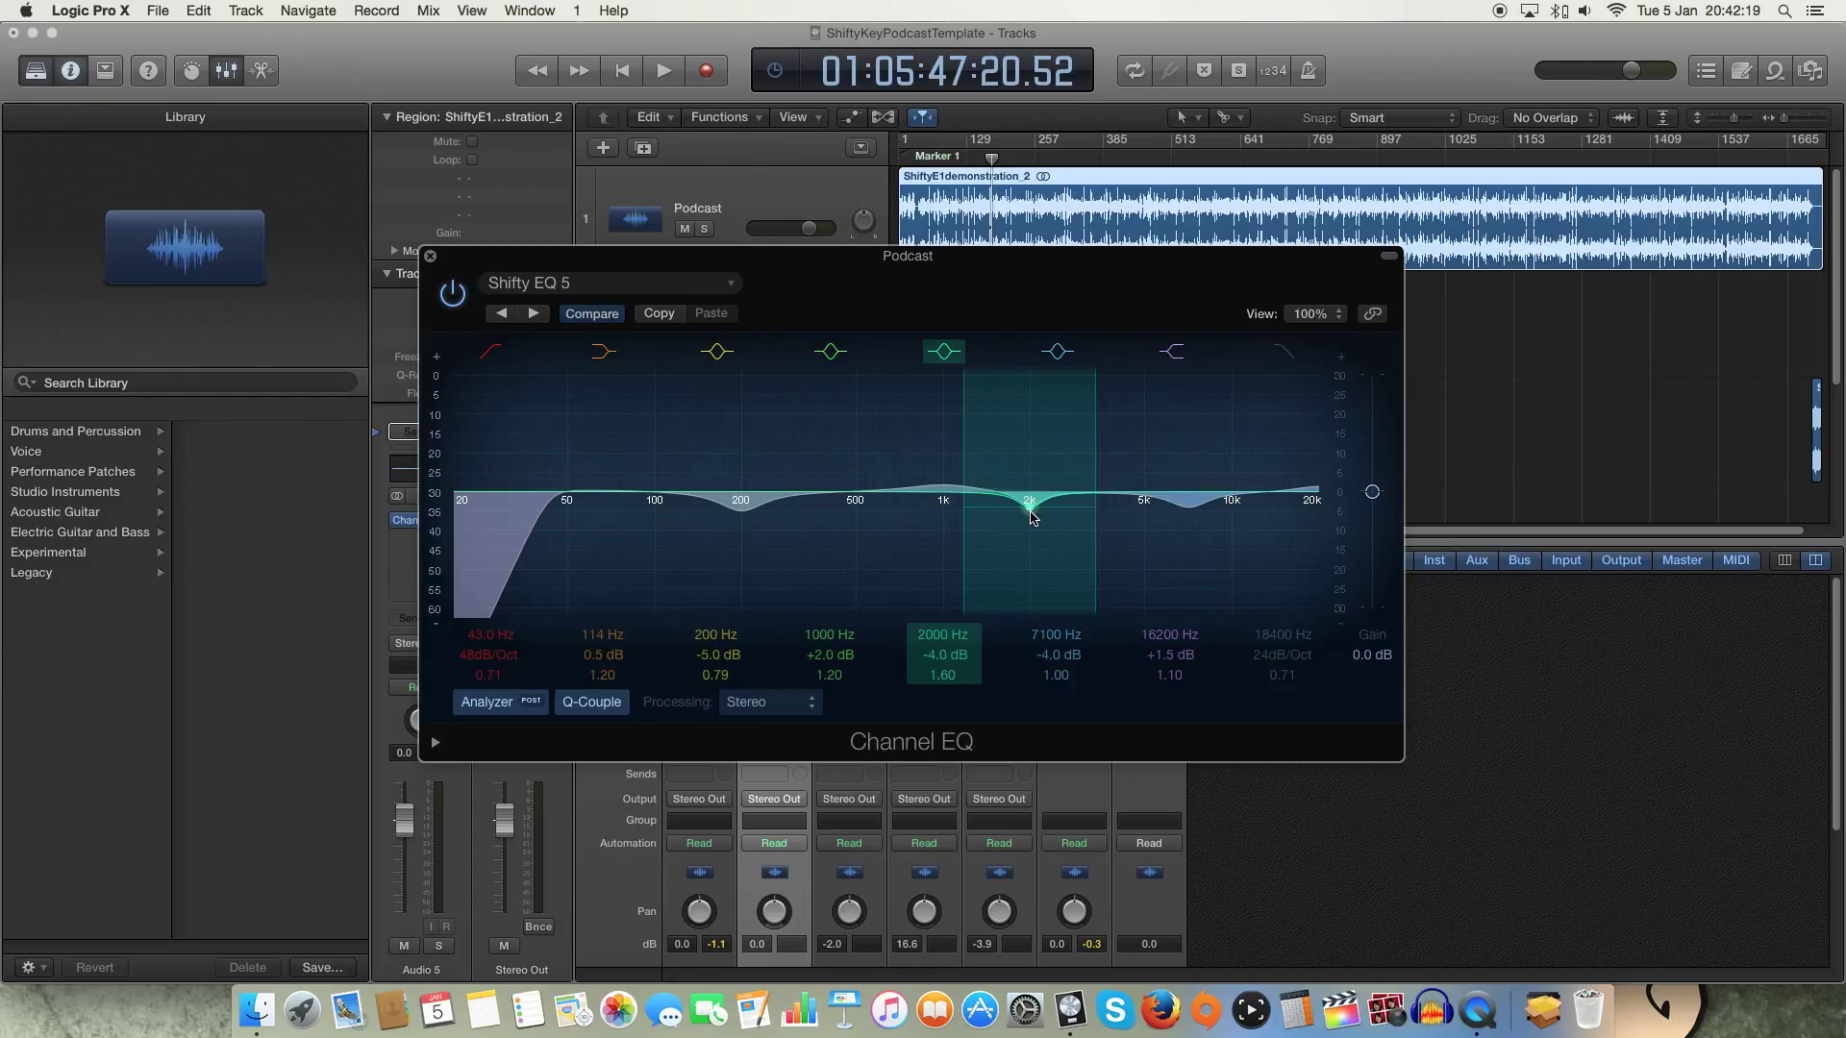
Readjust the EQ's 2000 Hz band and set the high shelf to 17000 Hz and +2.5 dB, switching the 7100 Hz band off temporarily while comparing.
mouse_move(1032, 517)
left_mouse_down()
mouse_move(1029, 401)
mouse_move(1037, 514)
left_mouse_up()
mouse_move(1027, 528)
left_mouse_down()
mouse_move(1064, 323)
mouse_move(1021, 306)
mouse_move(1001, 503)
mouse_move(1034, 500)
mouse_move(1037, 302)
mouse_move(1032, 516)
left_mouse_up()
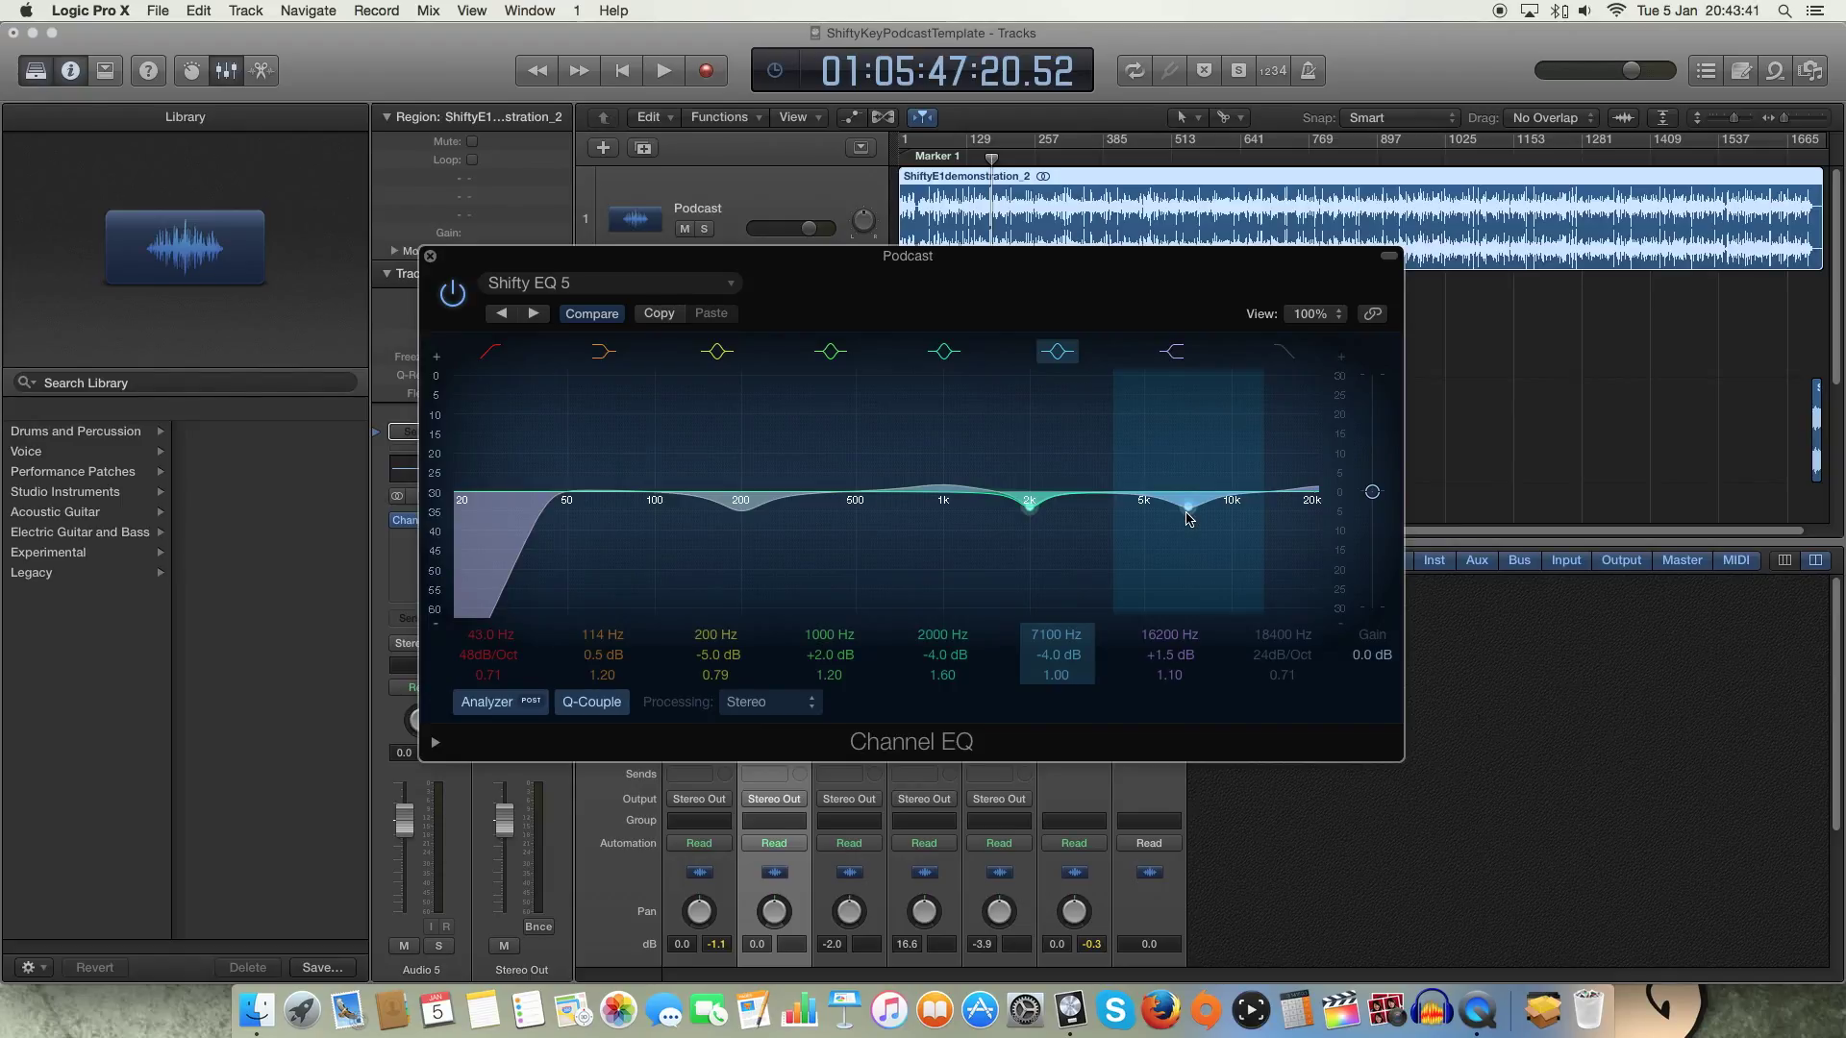
left_click_drag(1293, 490, 1135, 481)
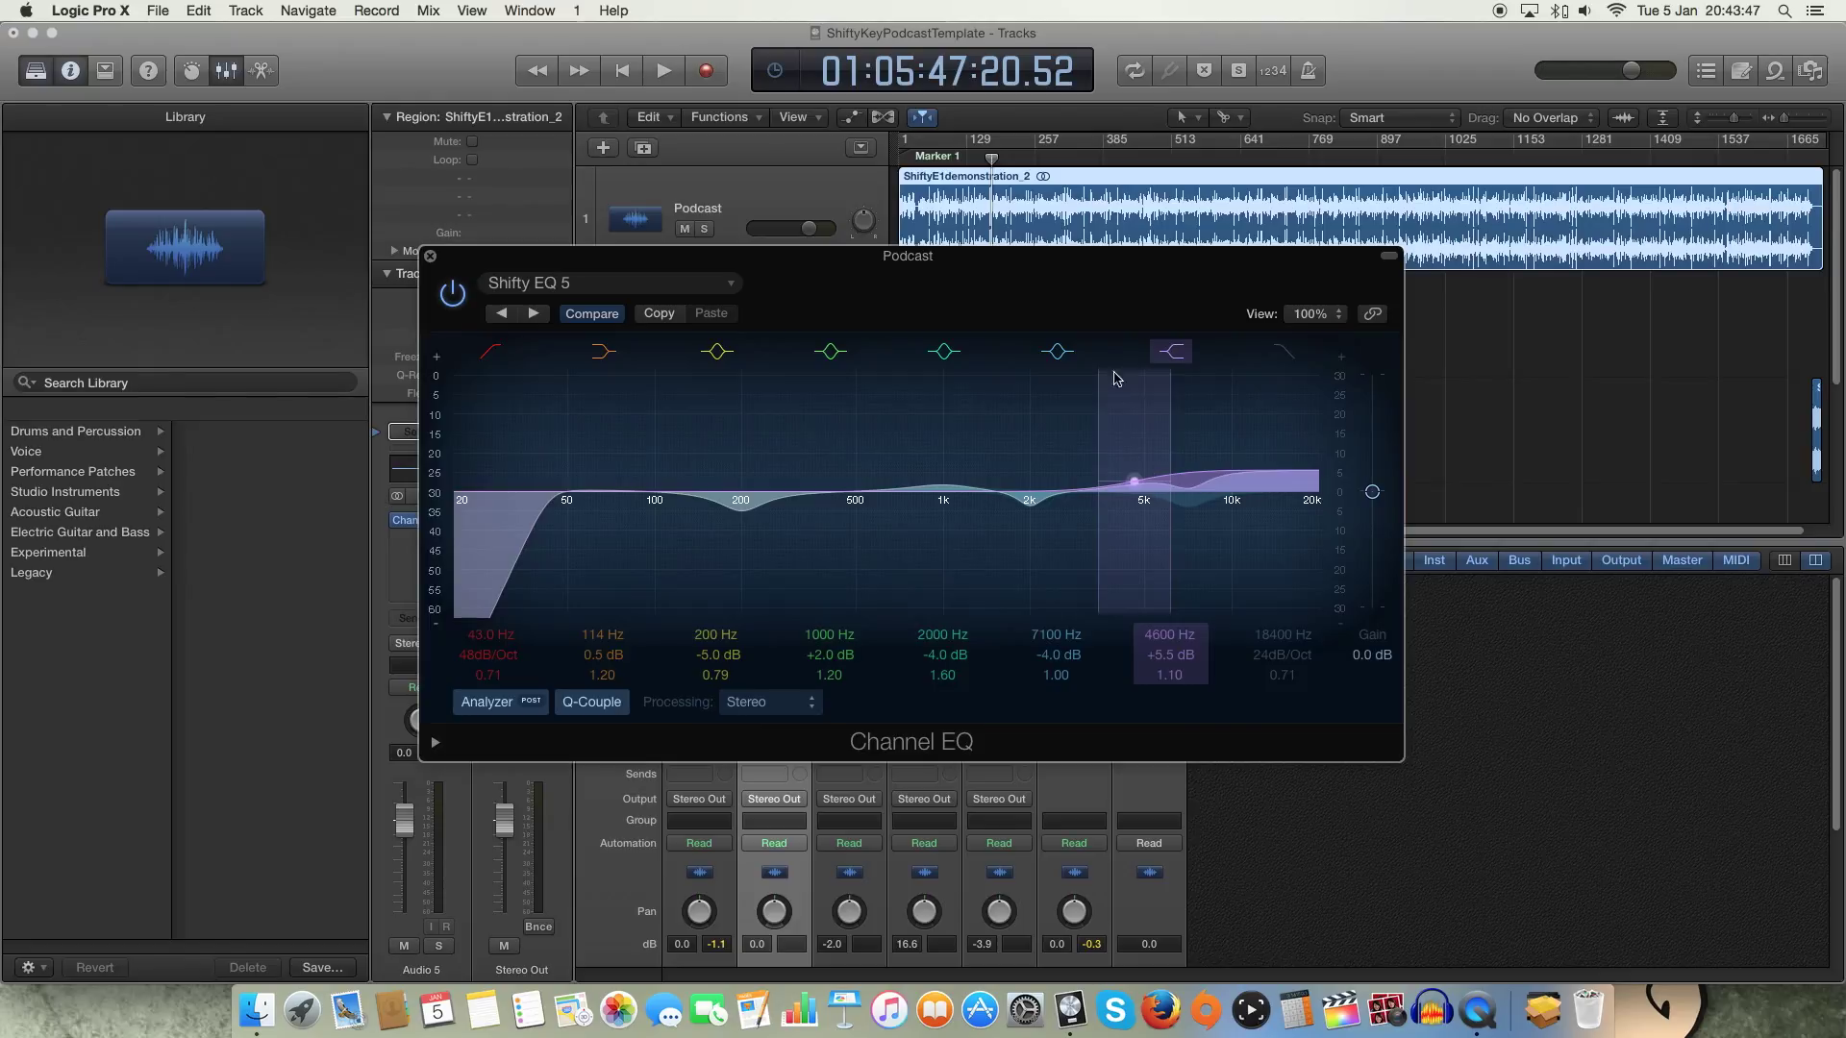
left_click(1055, 351)
left_click_drag(1135, 481, 1129, 483)
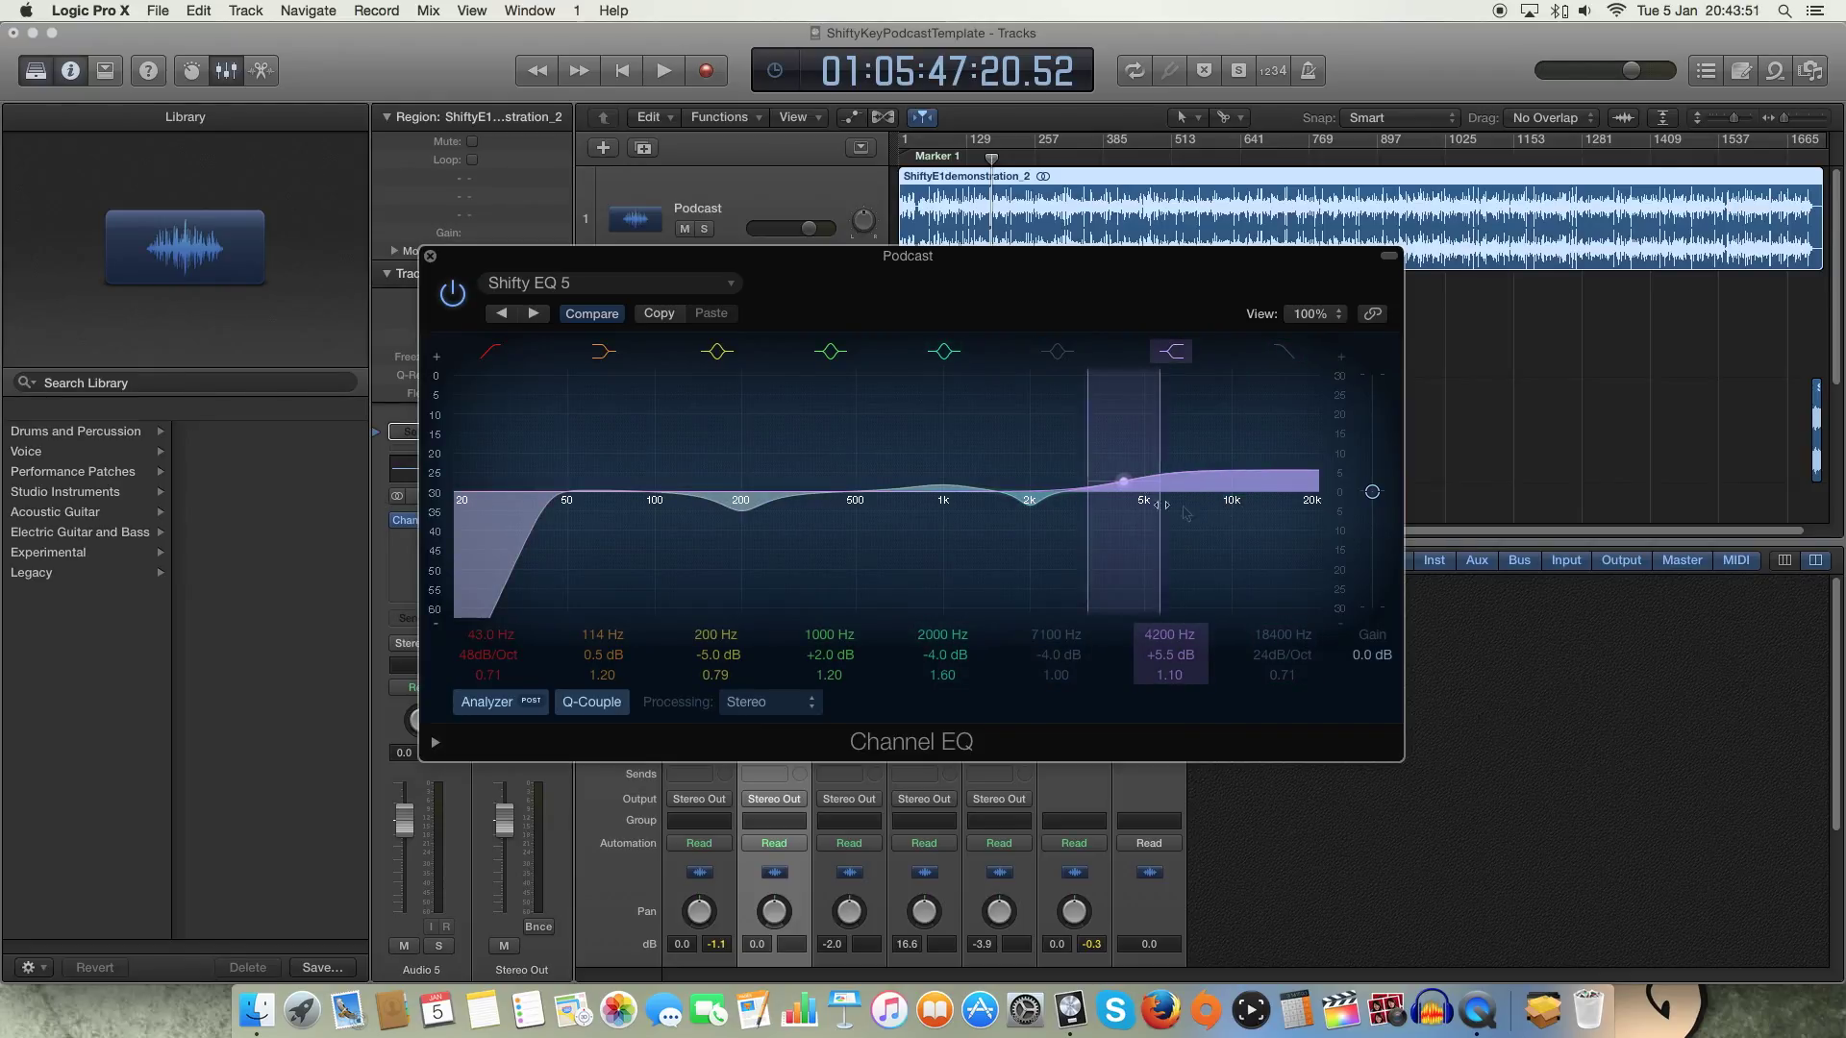
left_click_drag(1127, 485, 1203, 481)
left_click_drag(1291, 483, 1297, 507)
left_click(1058, 352)
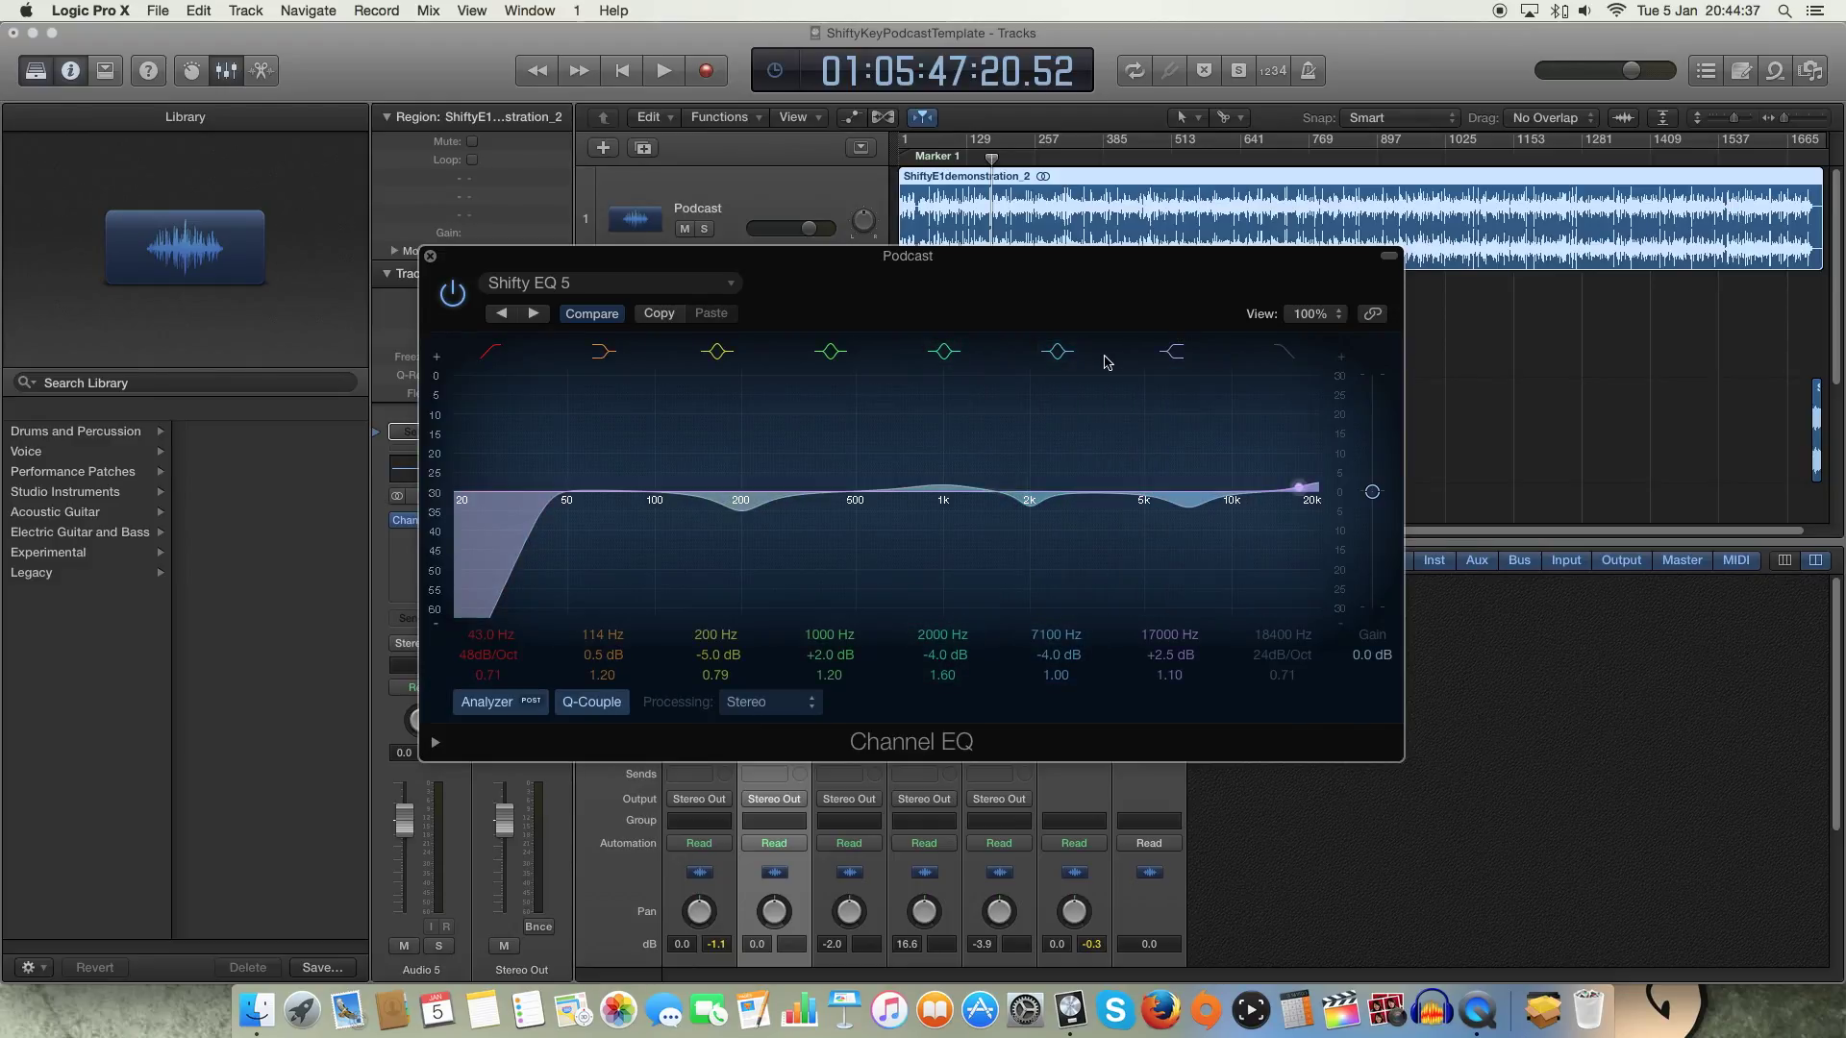
Play the podcast from about bar 710 in short bursts while fine-tuning the EQ's 7100 Hz band at -4.0 dB.
left_click(1277, 160)
key("space")
left_click_drag(1194, 522, 1194, 519)
key("space")
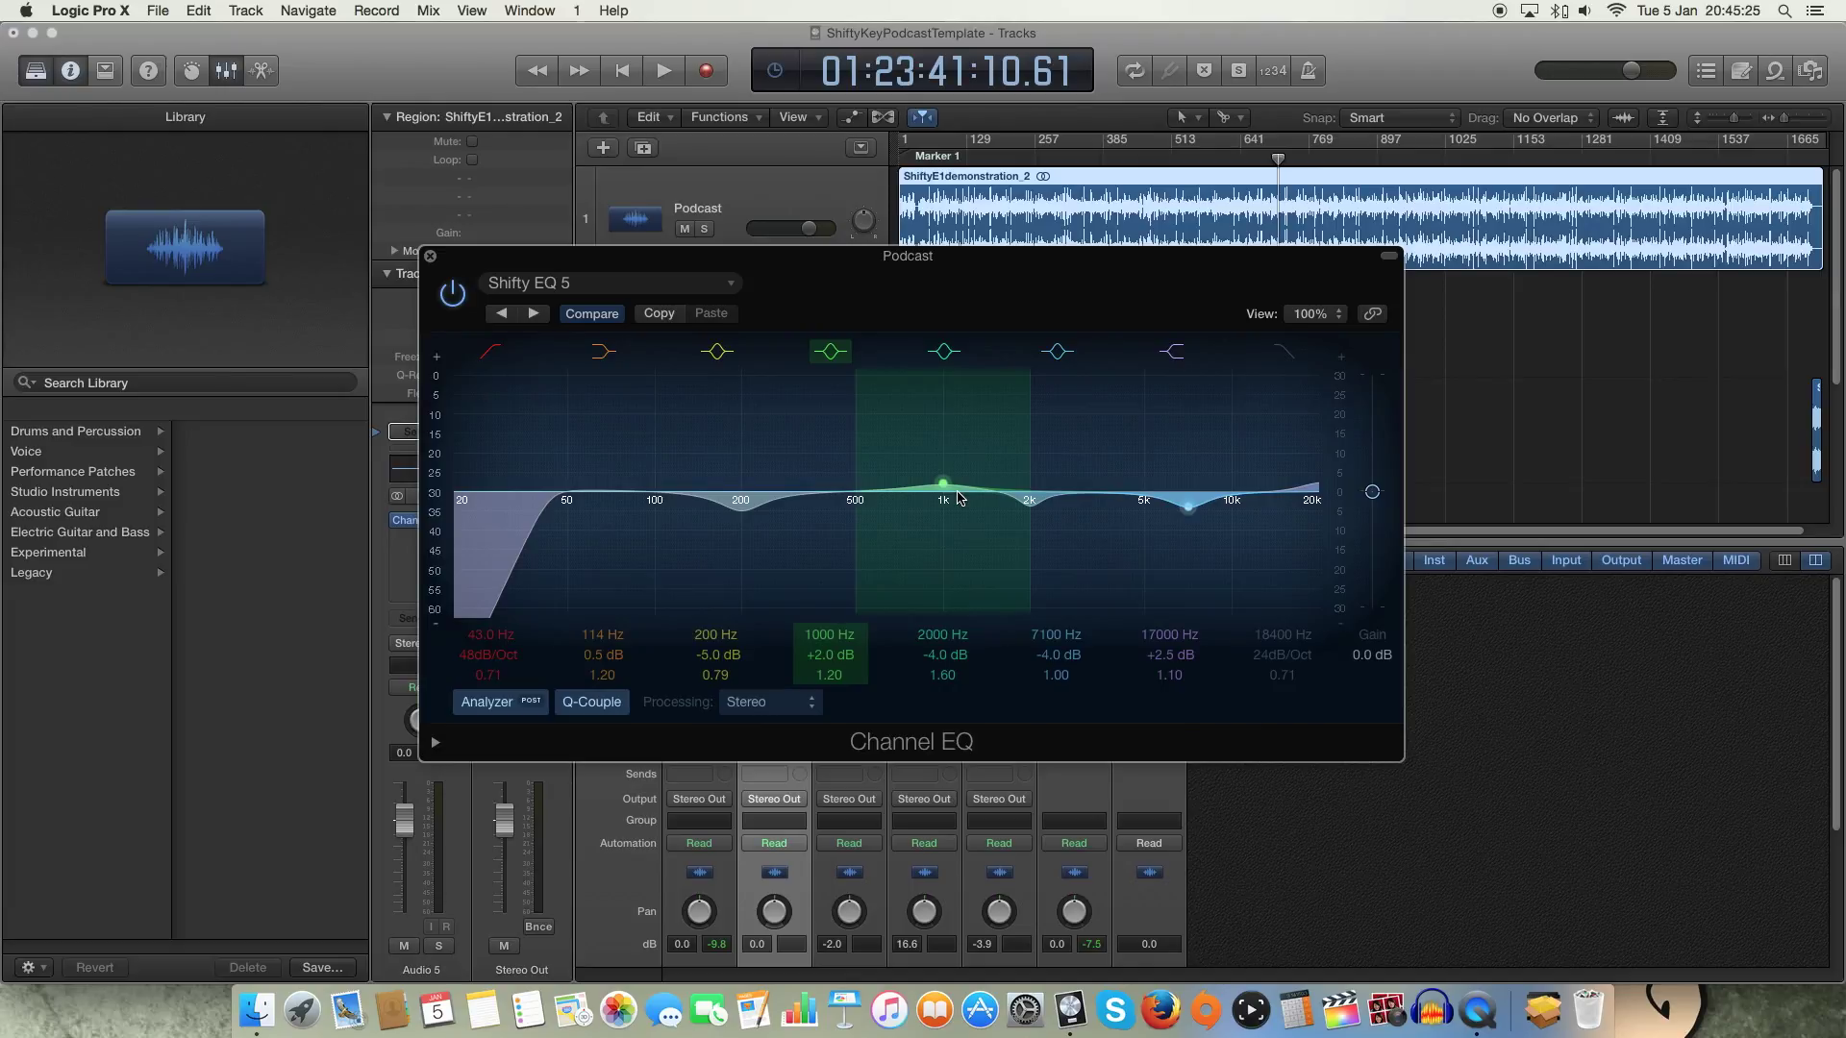
key("space")
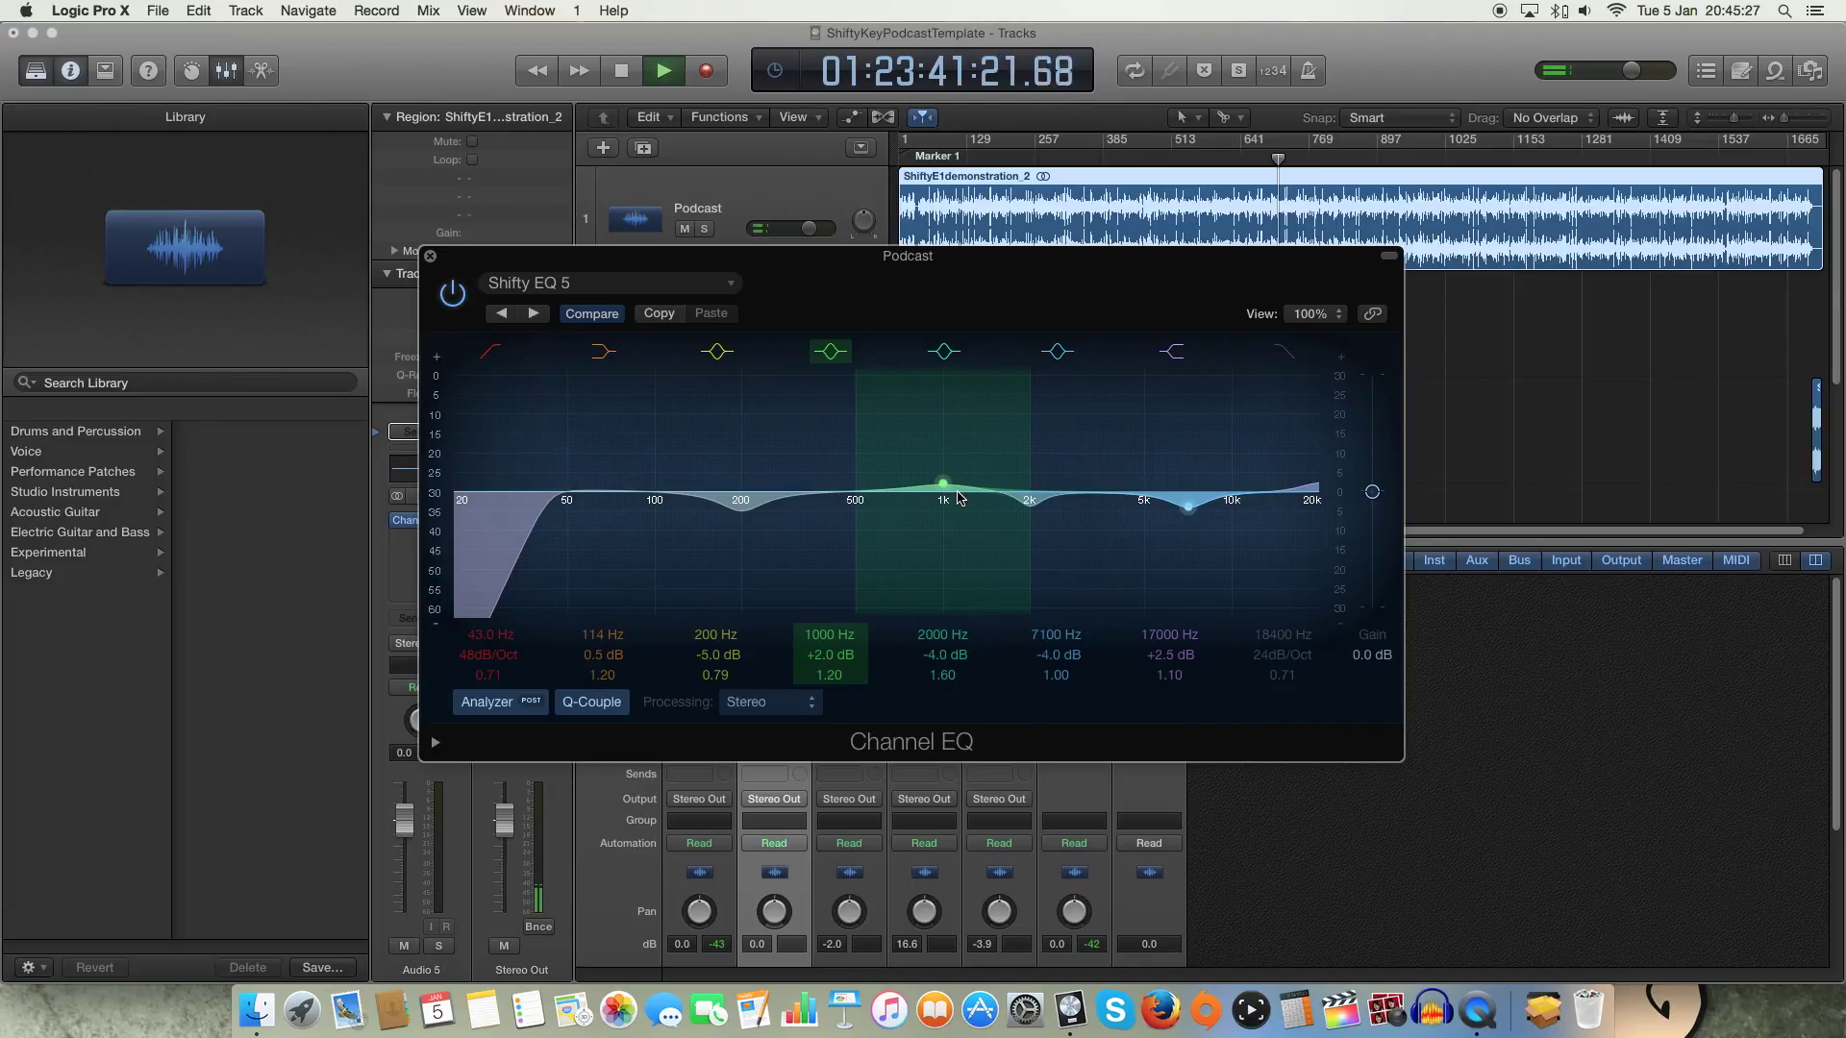
key("space")
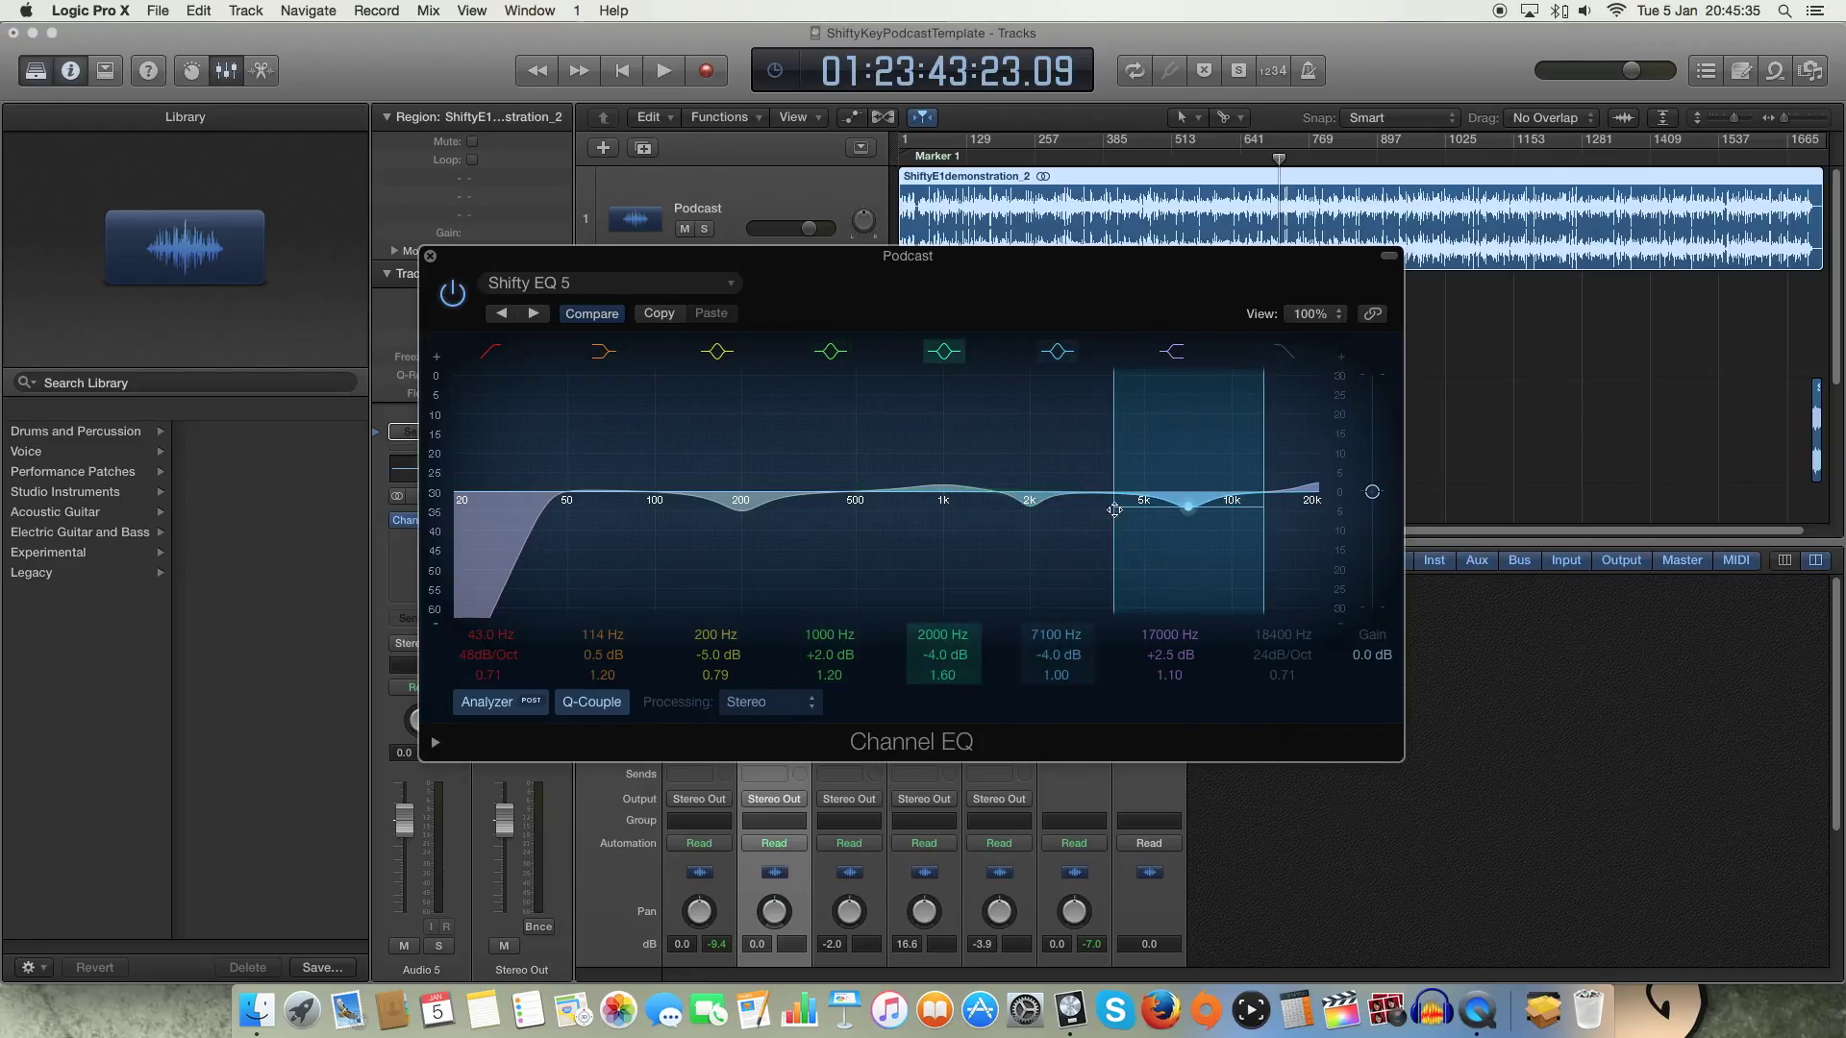
Check the playing podcast's frequency spectrum in the Stereo Out's MultiMeter, and close both the meter and the Podcast Channel EQ.
left_click_drag(1016, 266, 740, 166)
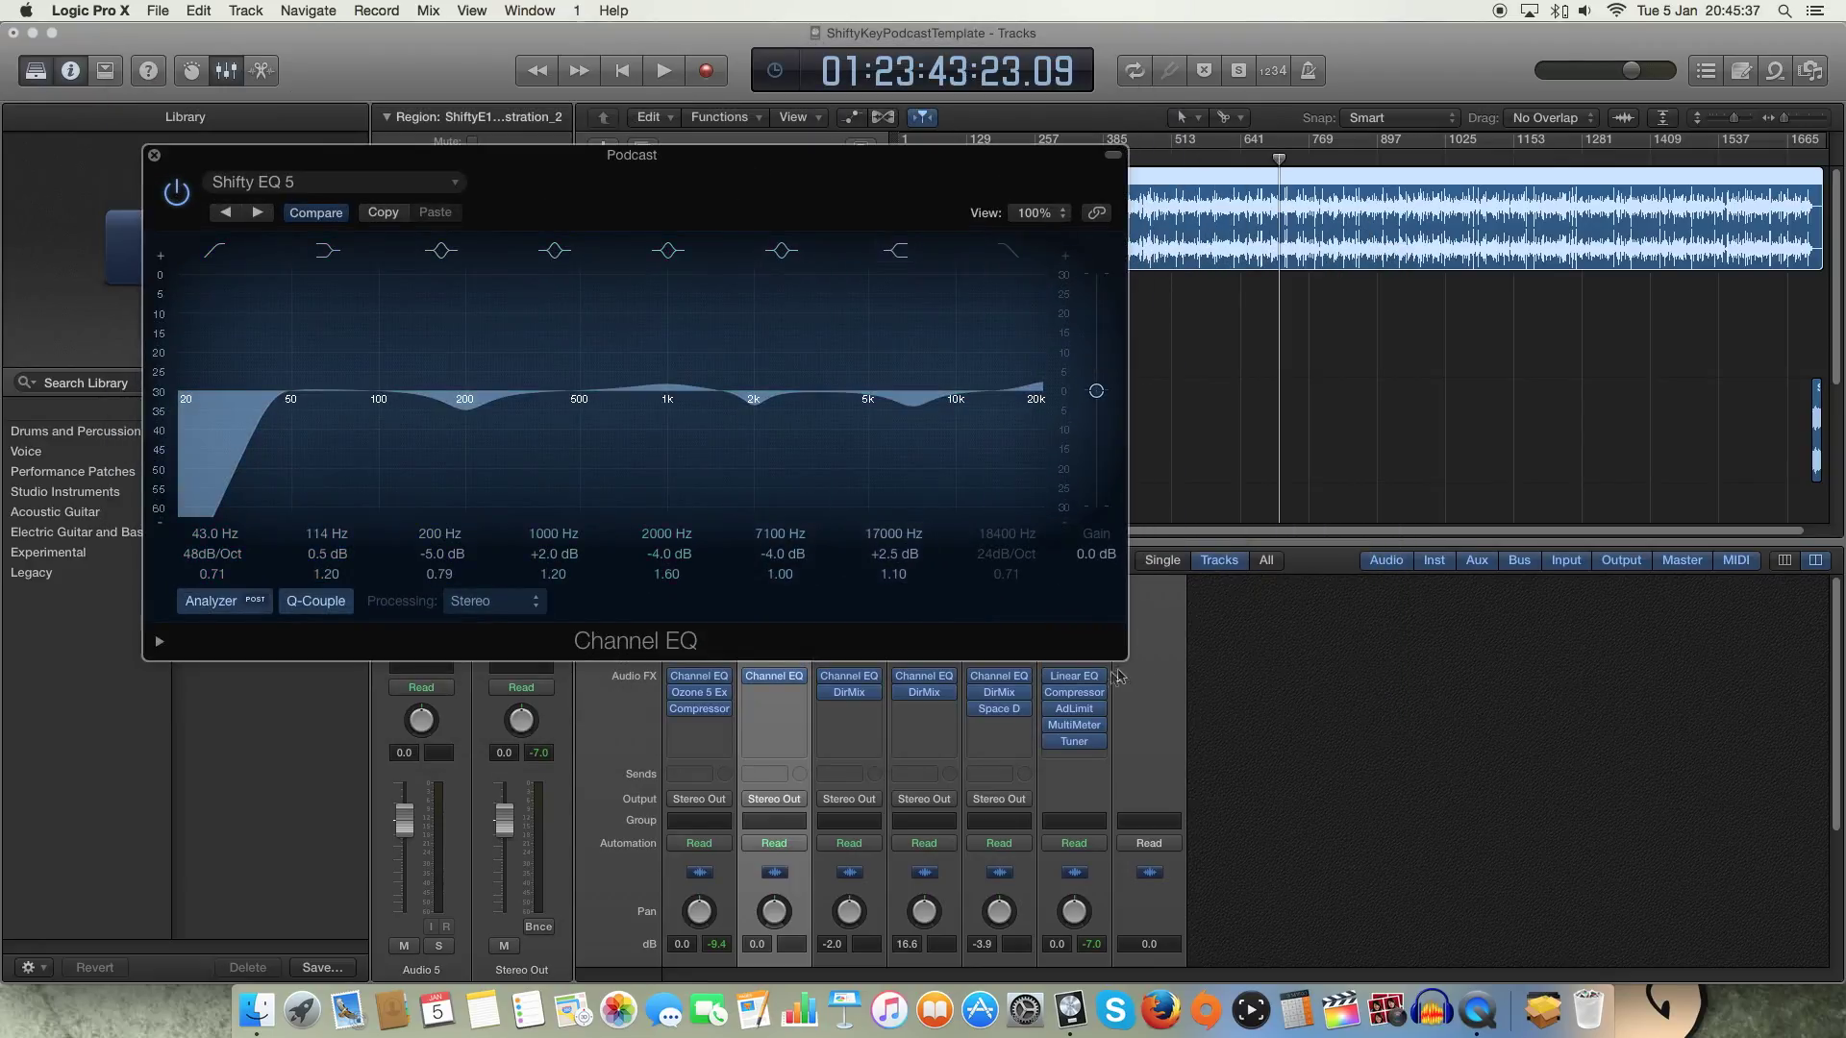
left_click(1075, 731)
key("space")
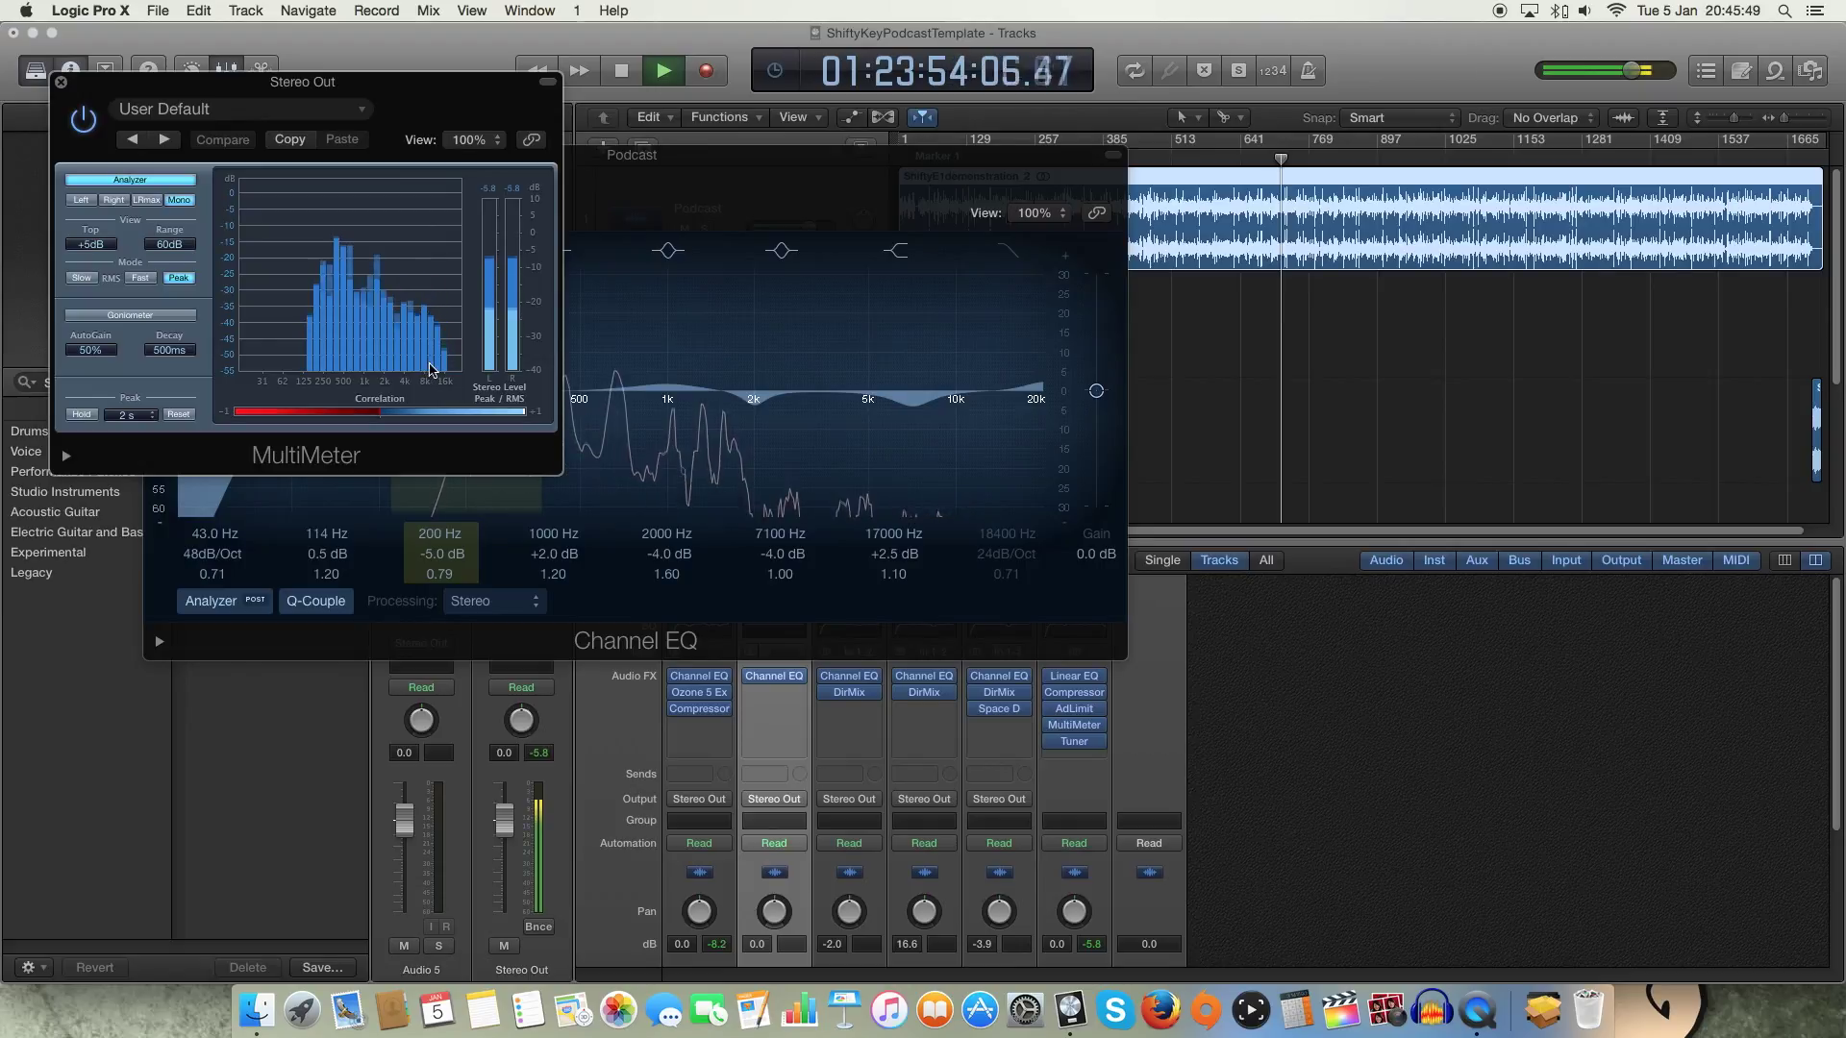
key("space")
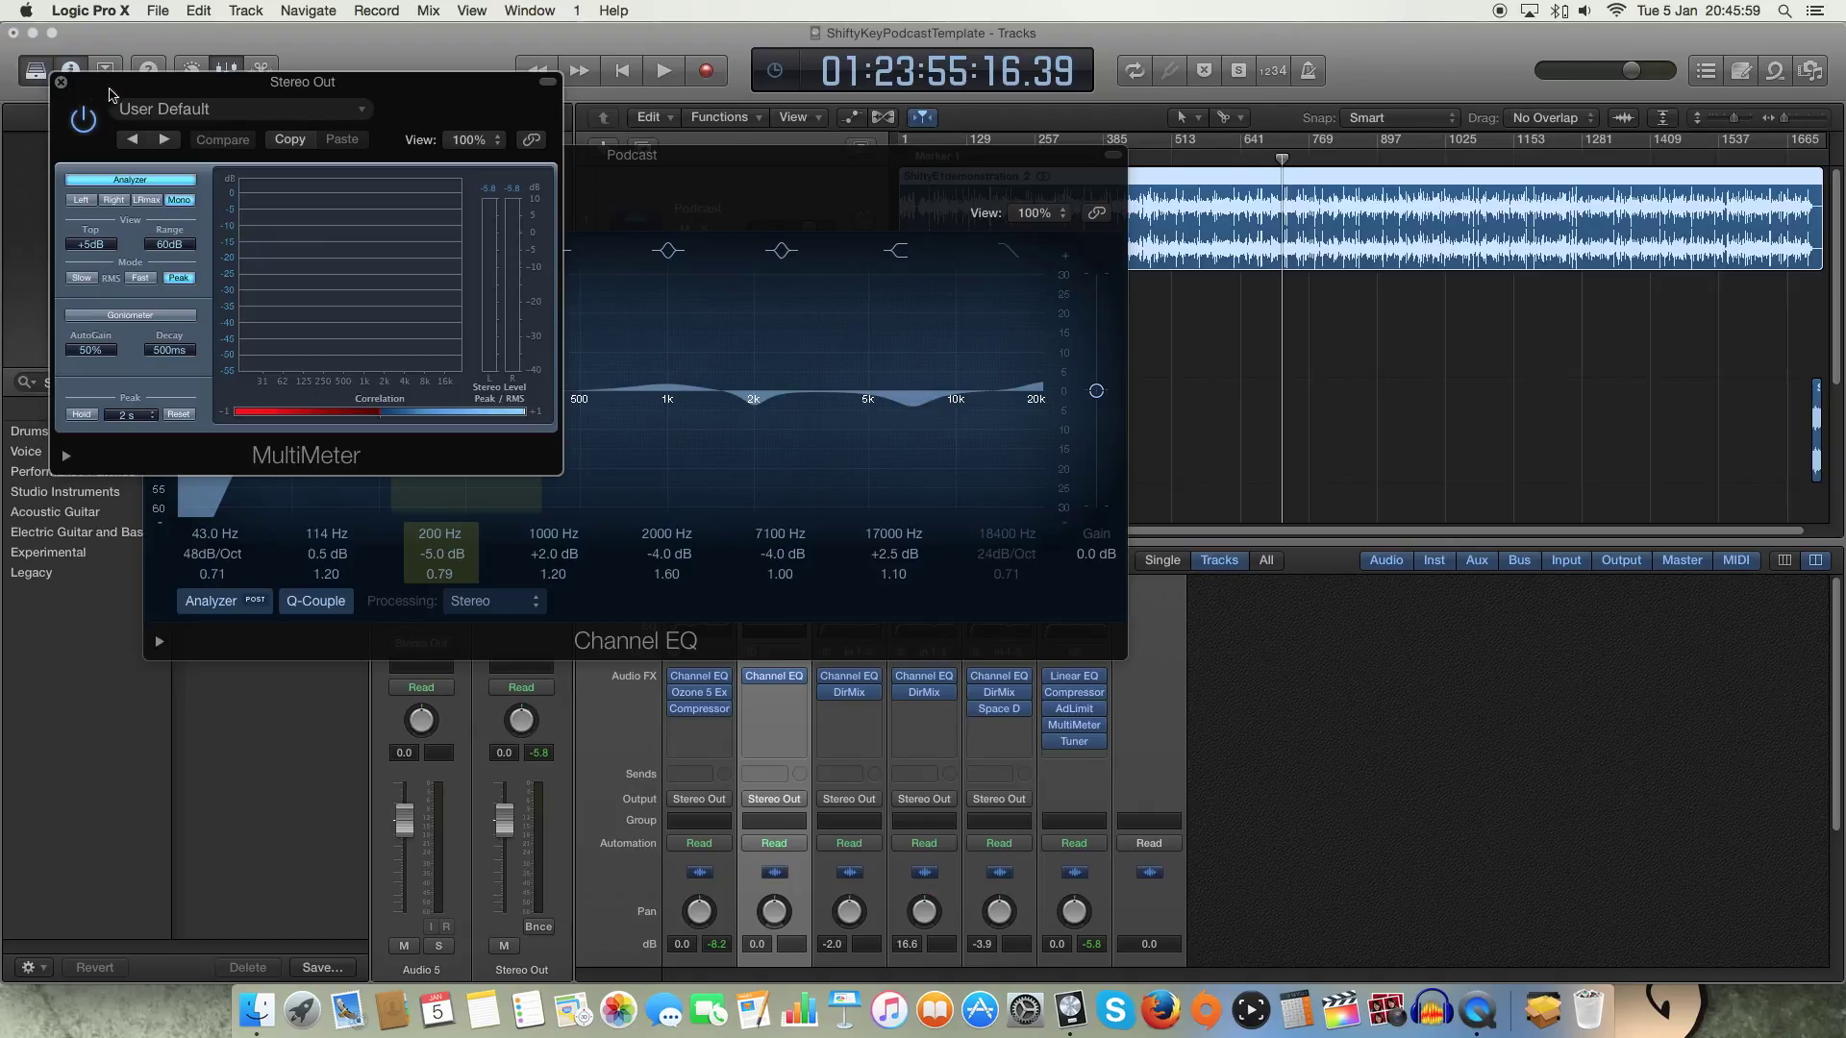
left_click(61, 81)
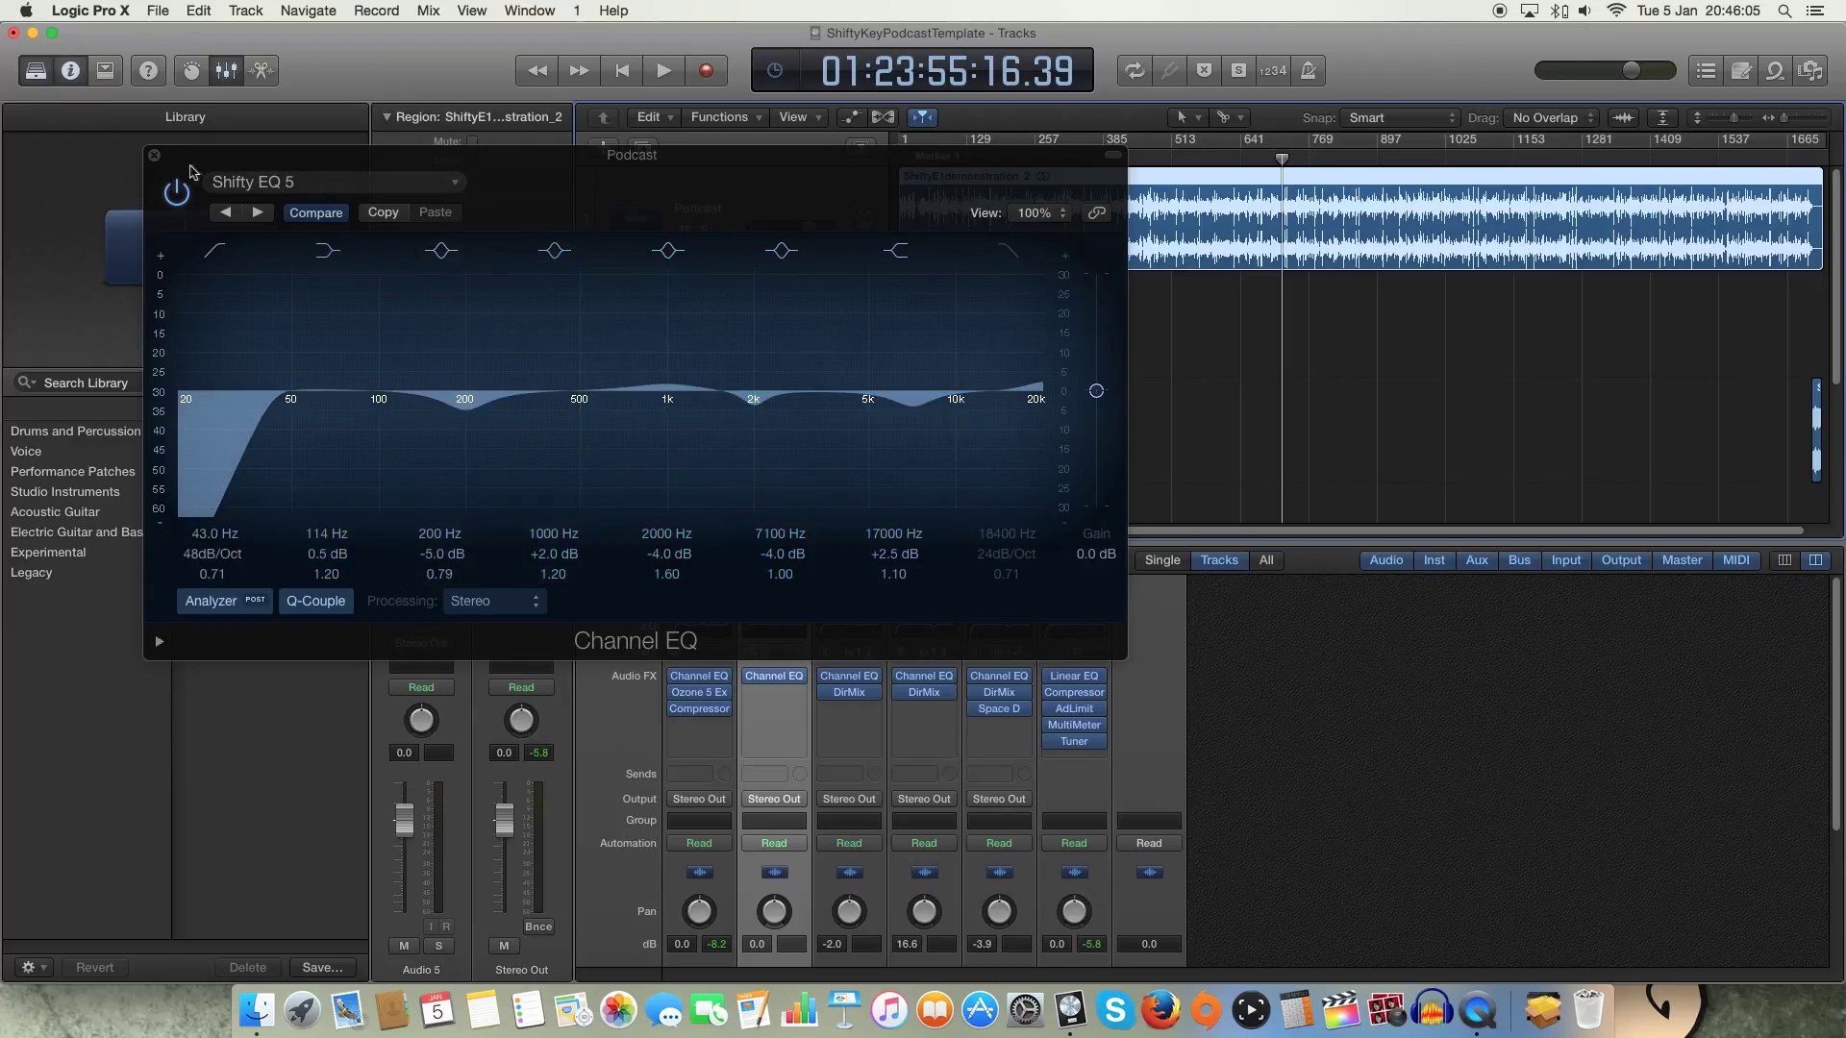
left_click(154, 155)
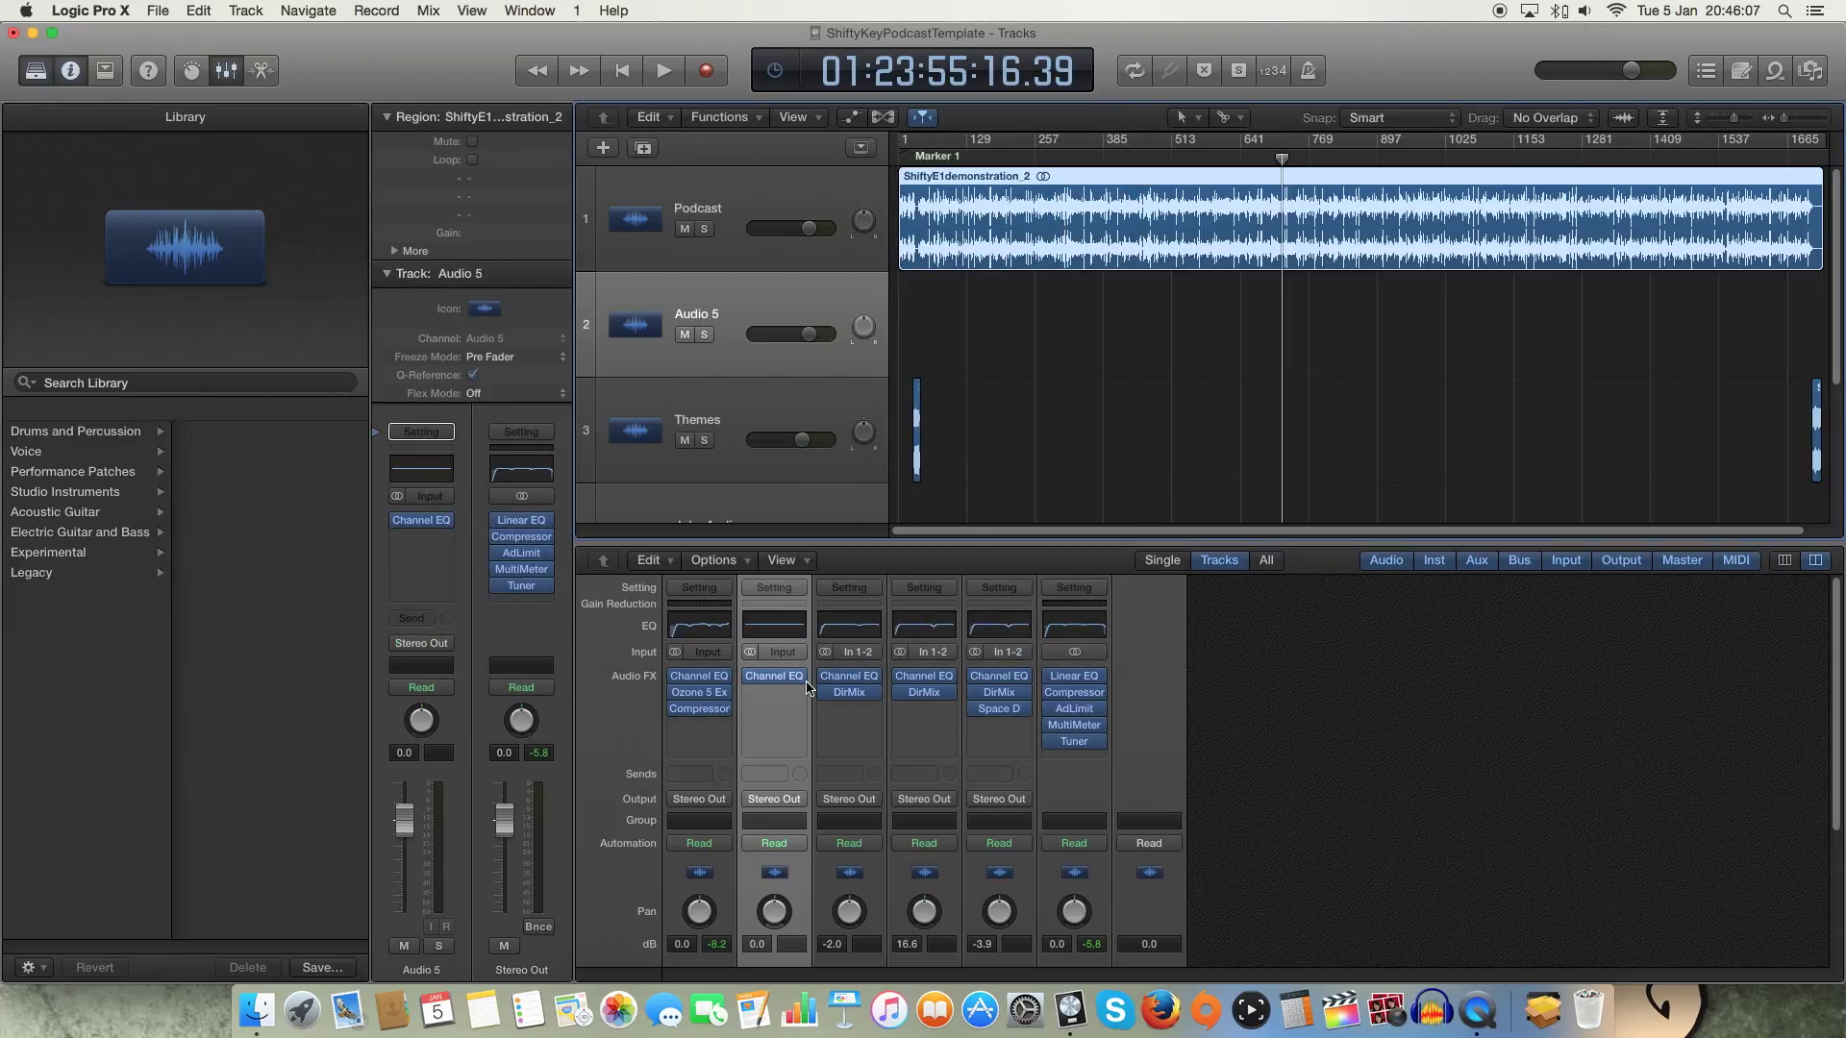
Open the Podcast track's Compressor and play the recording to compare the gain reduction in its Meter and Graph displays.
left_click(698, 710)
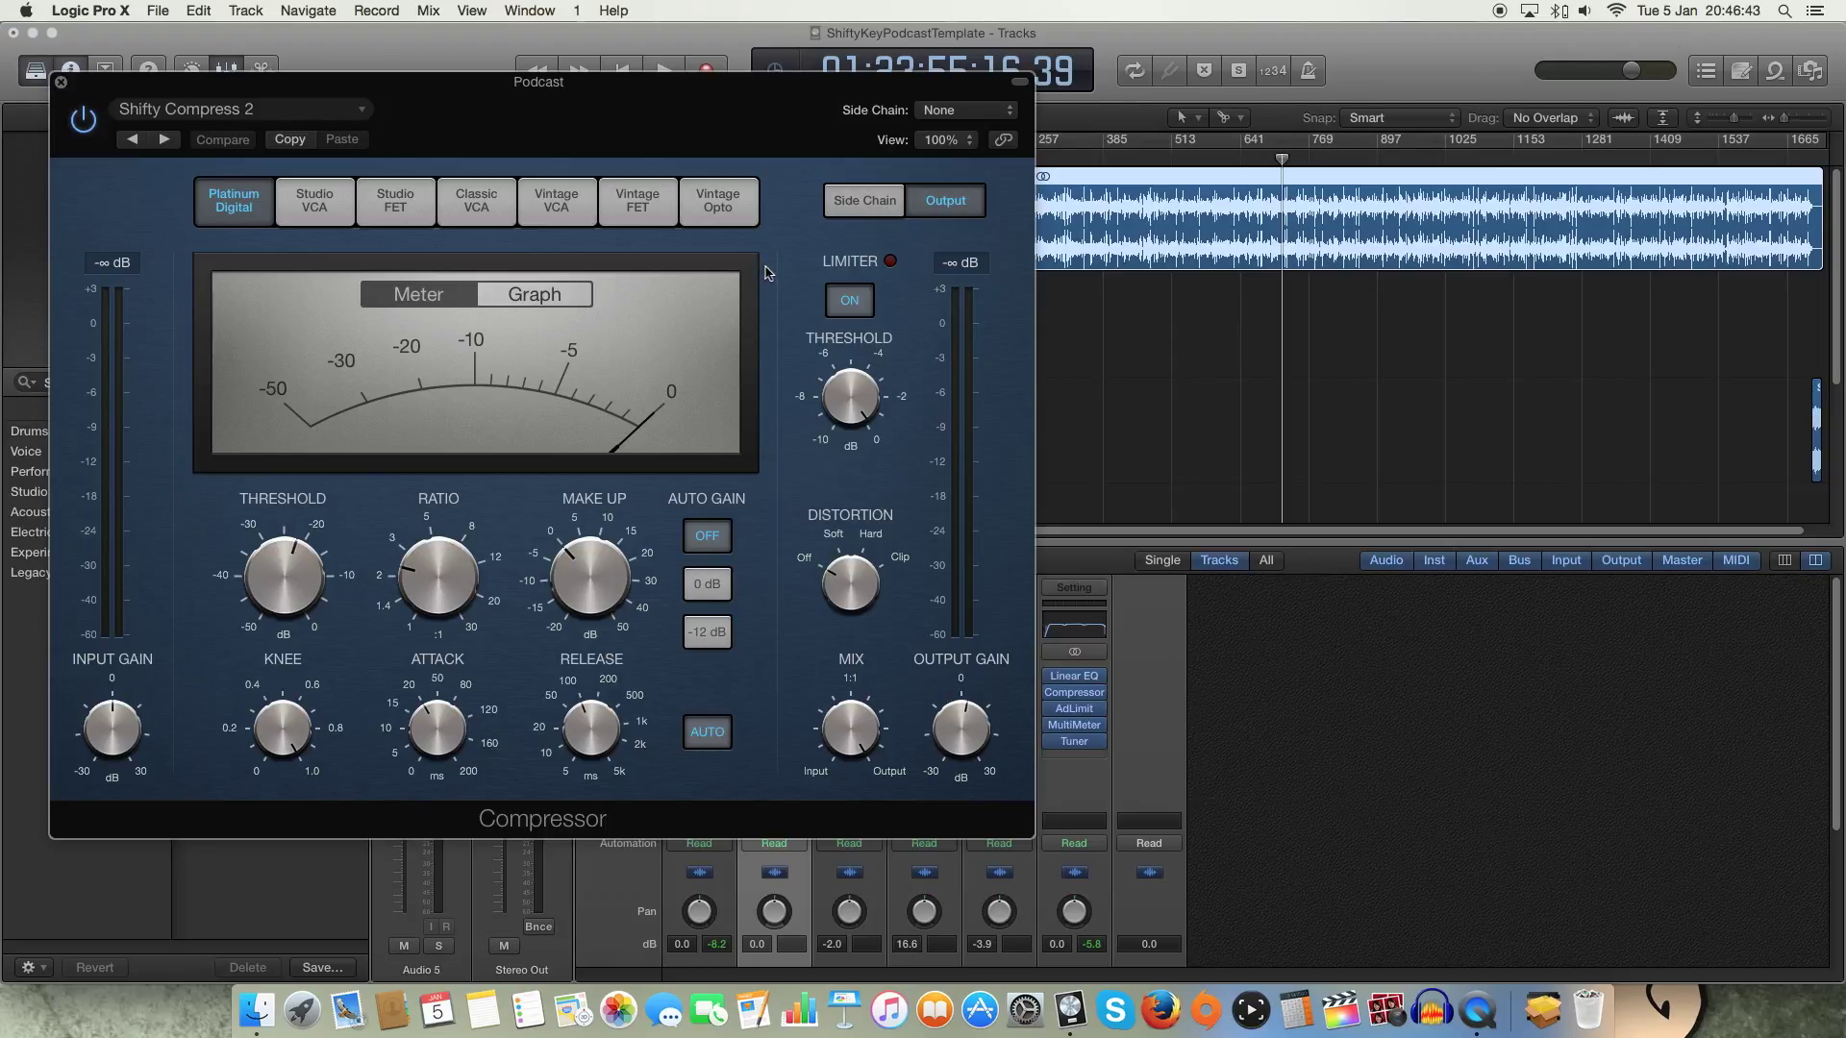
left_click_drag(681, 108, 730, 90)
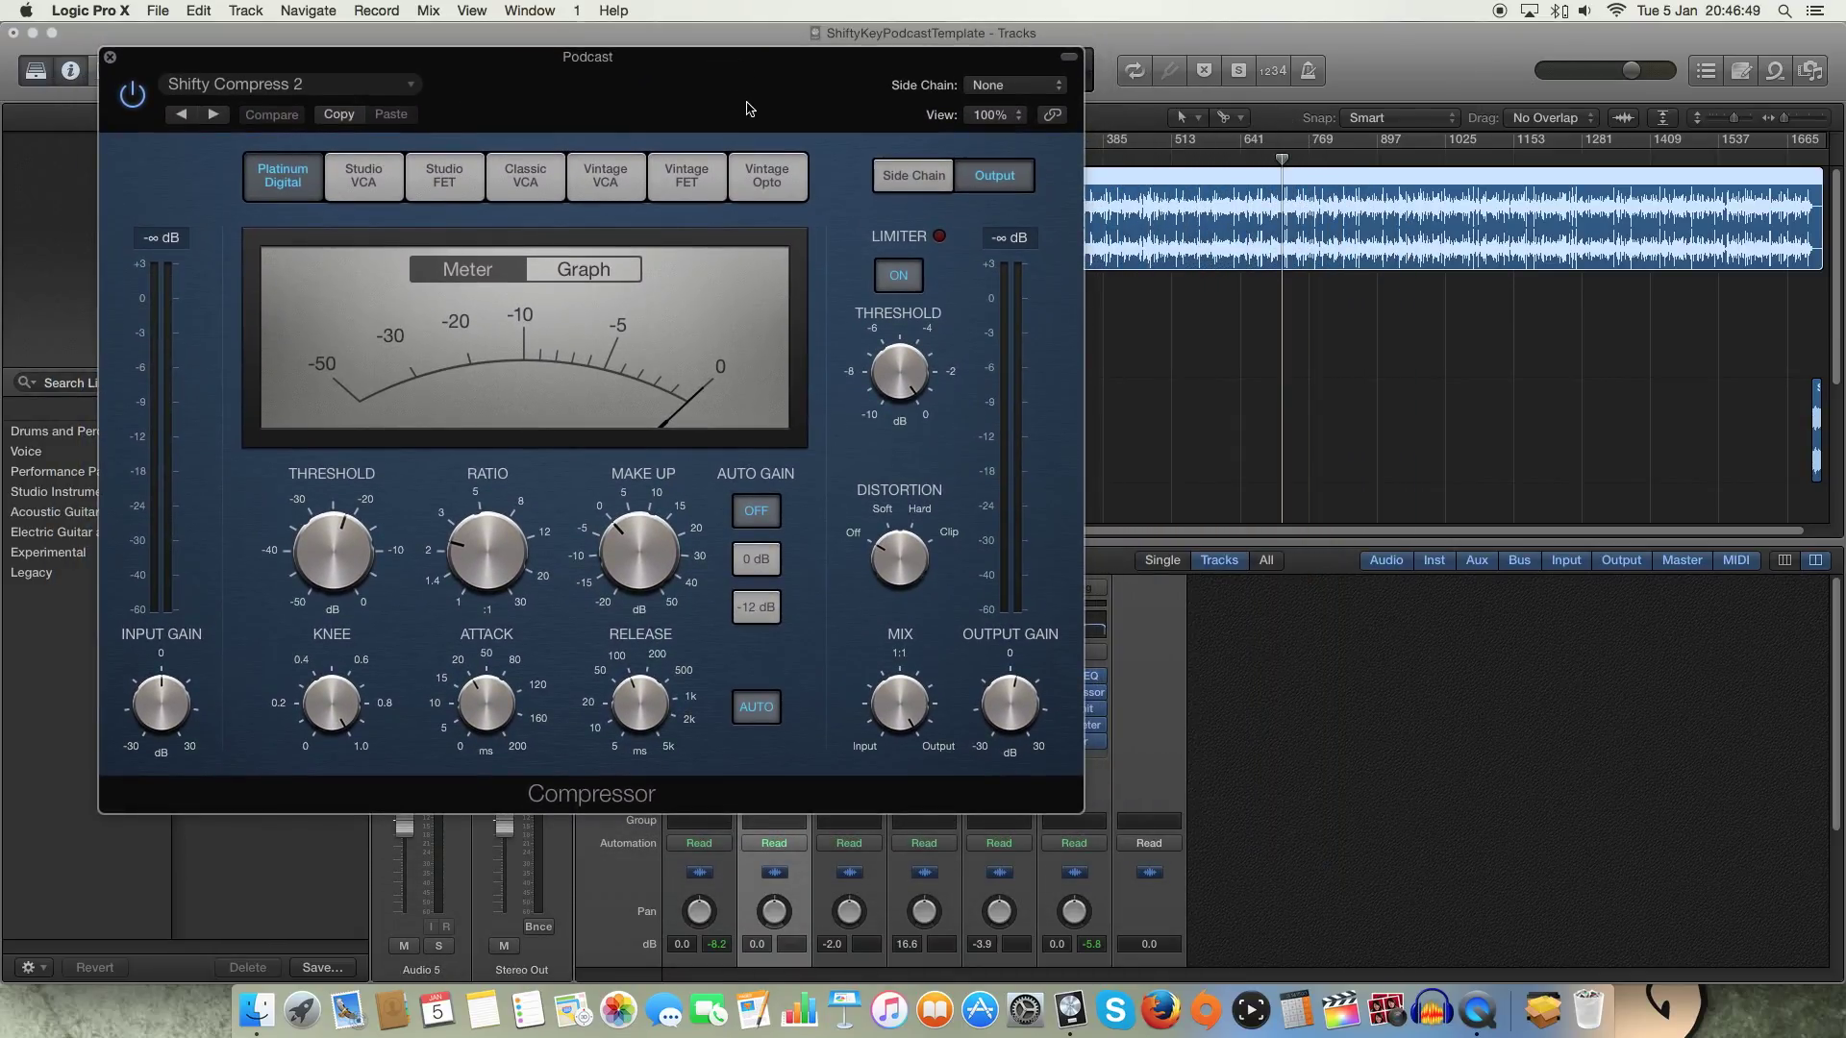
key("space")
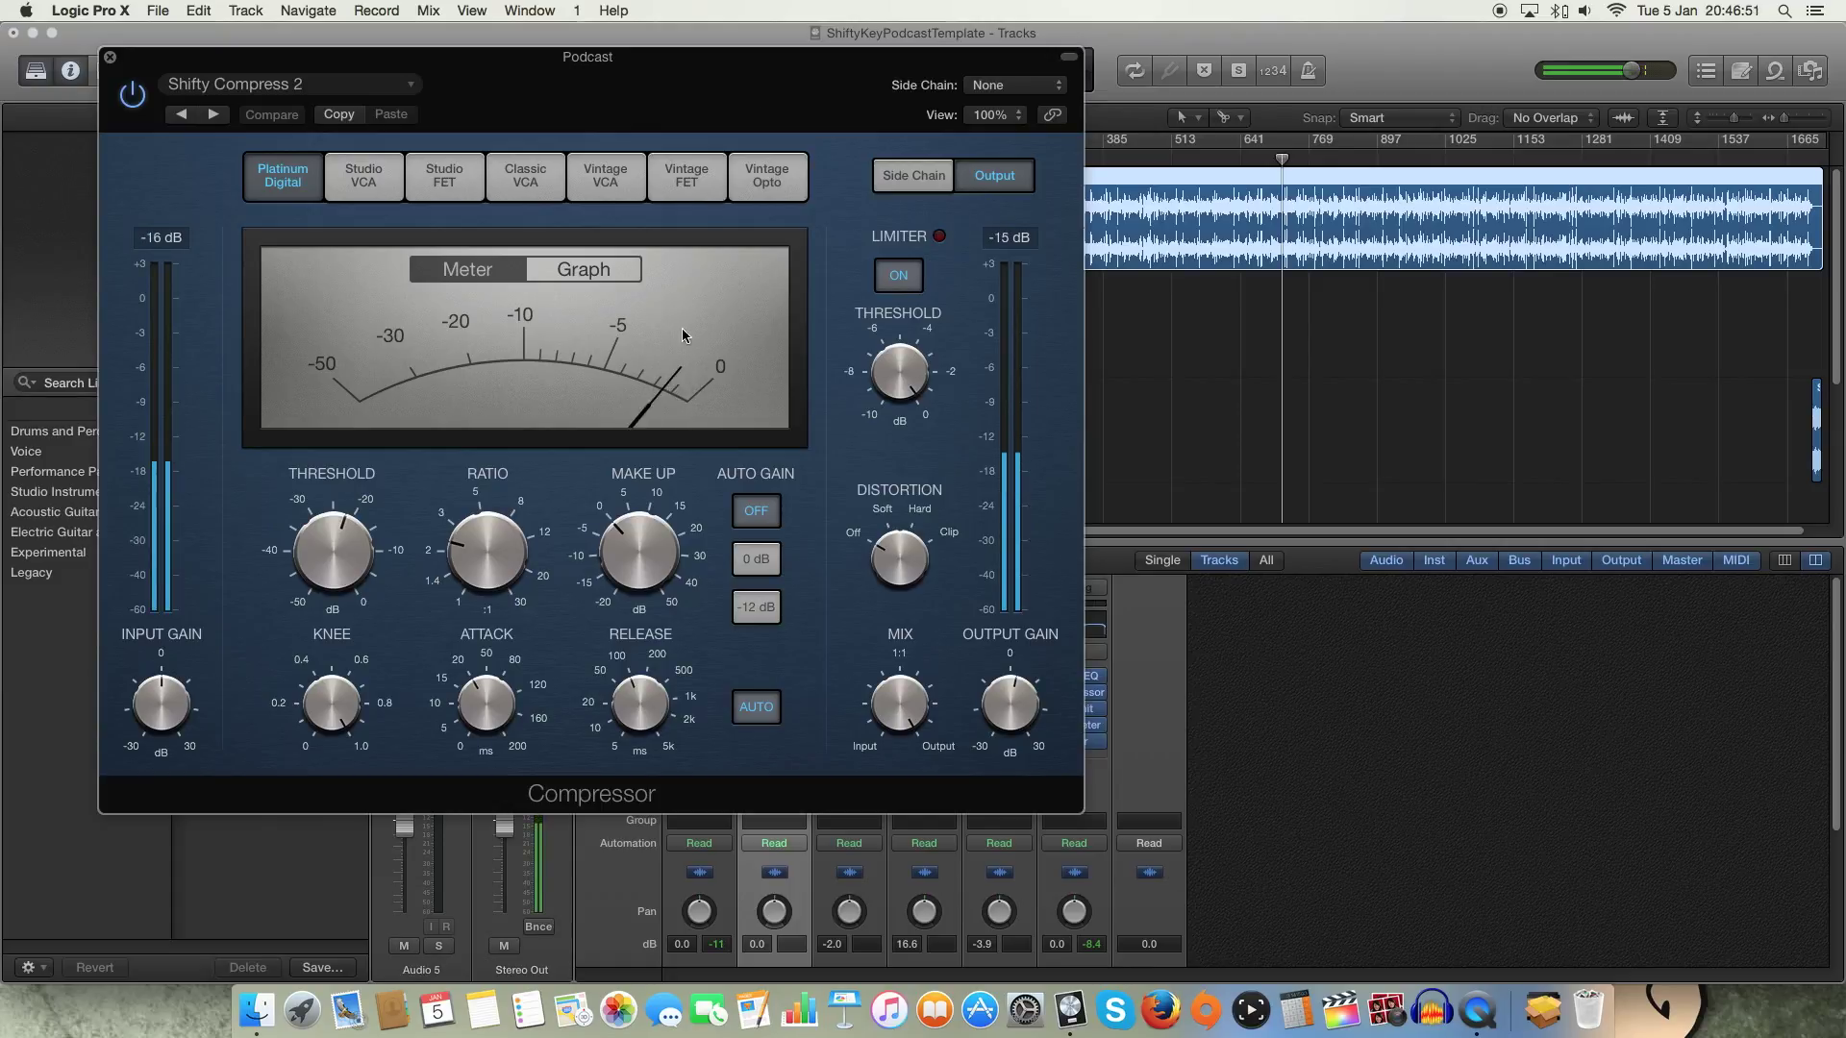
left_click(583, 269)
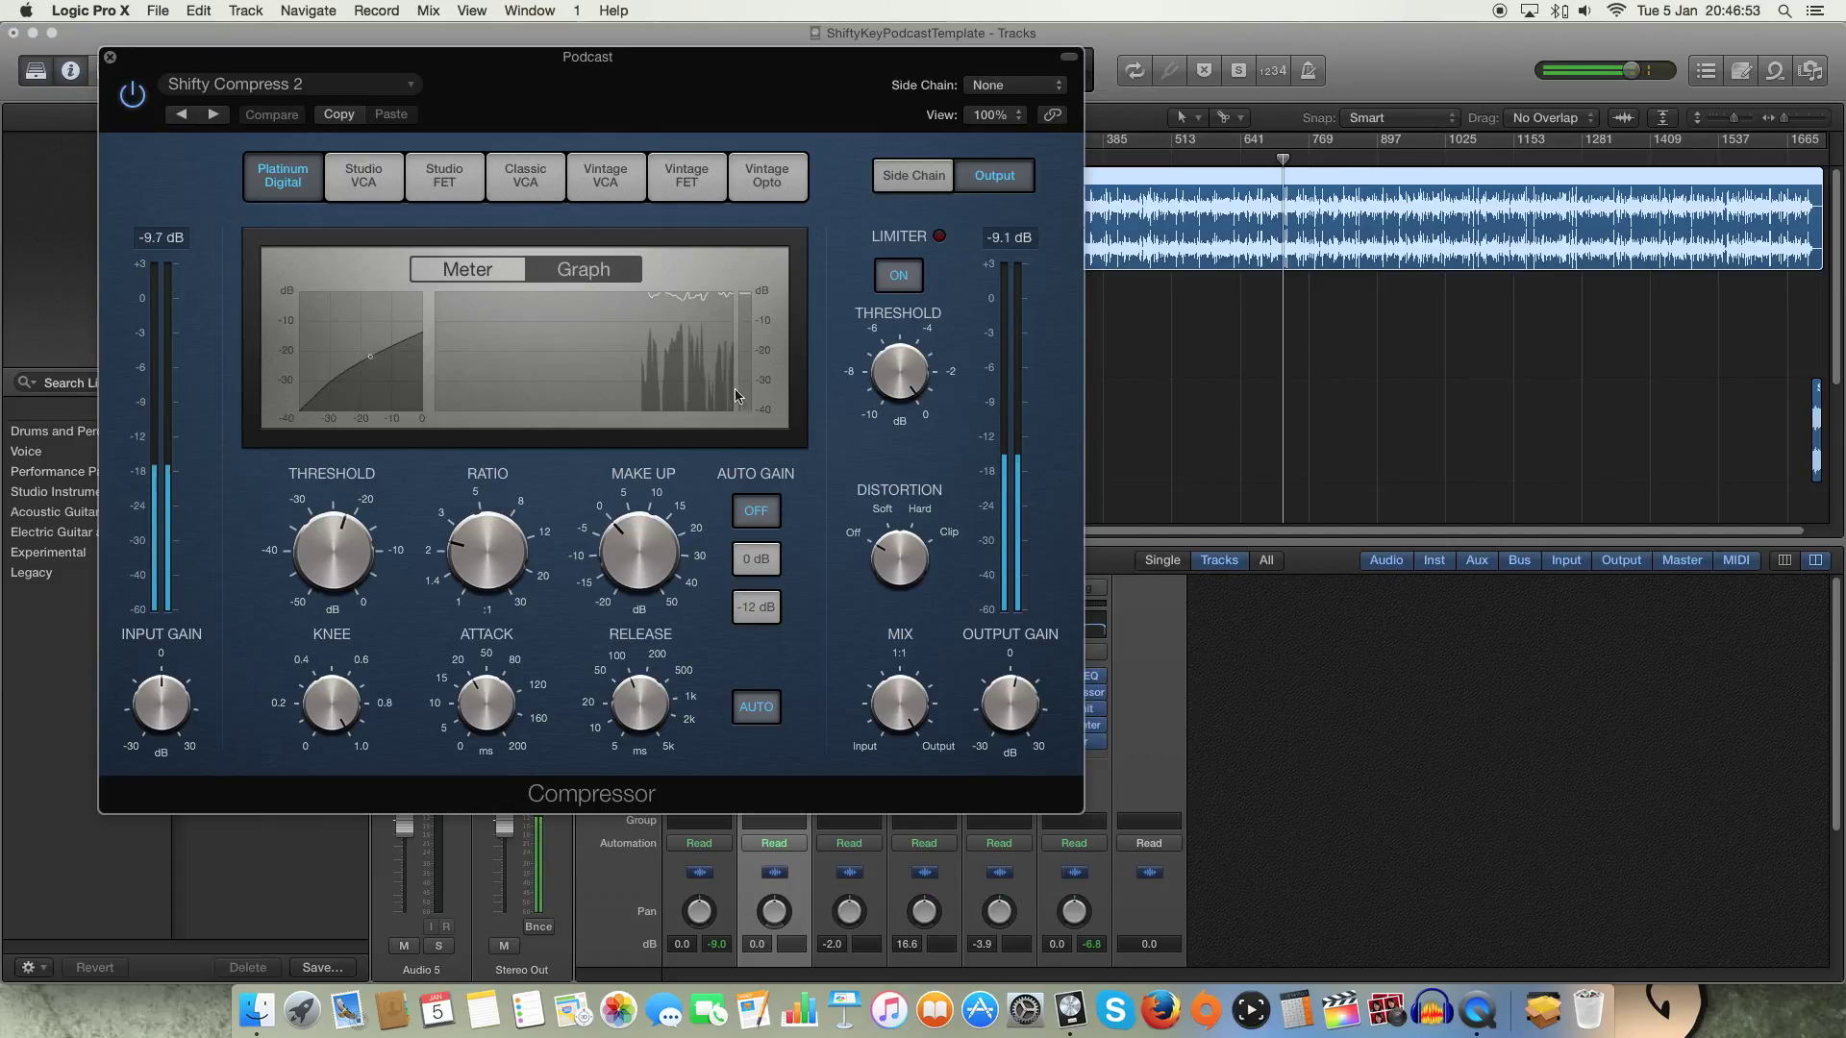
left_click(467, 269)
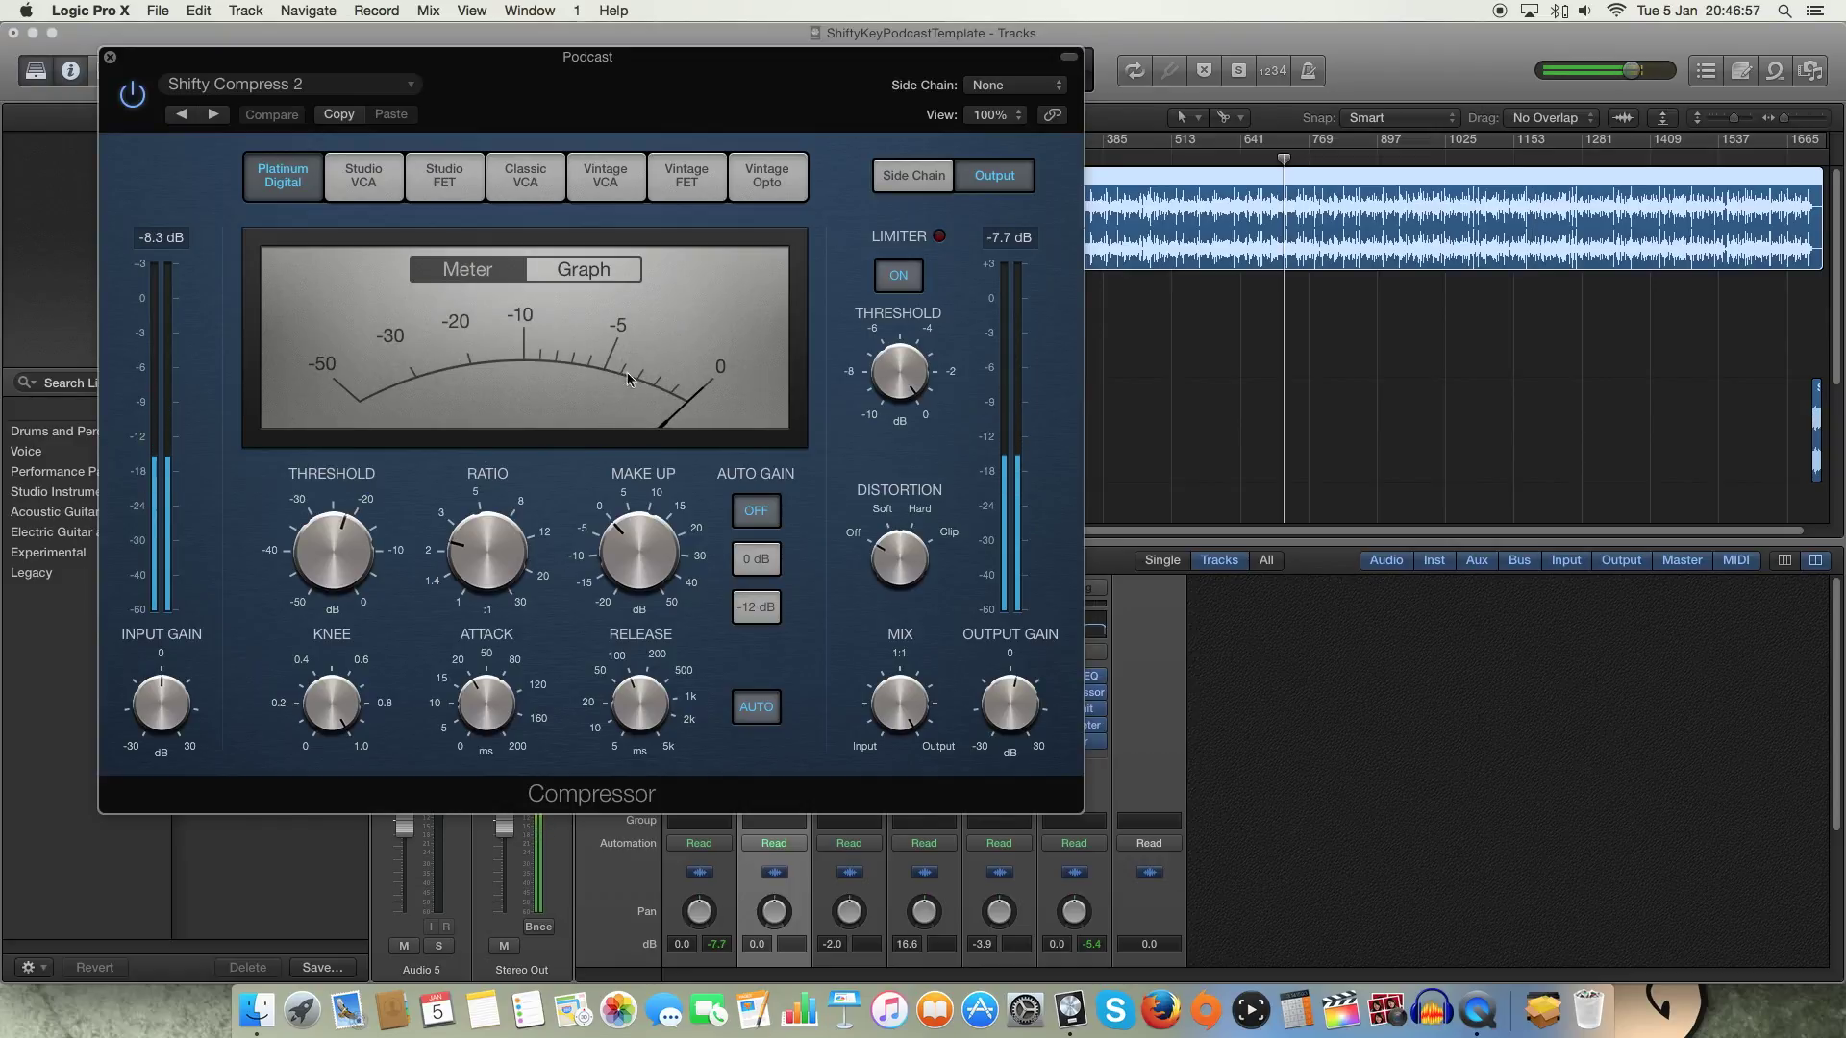
left_click(581, 272)
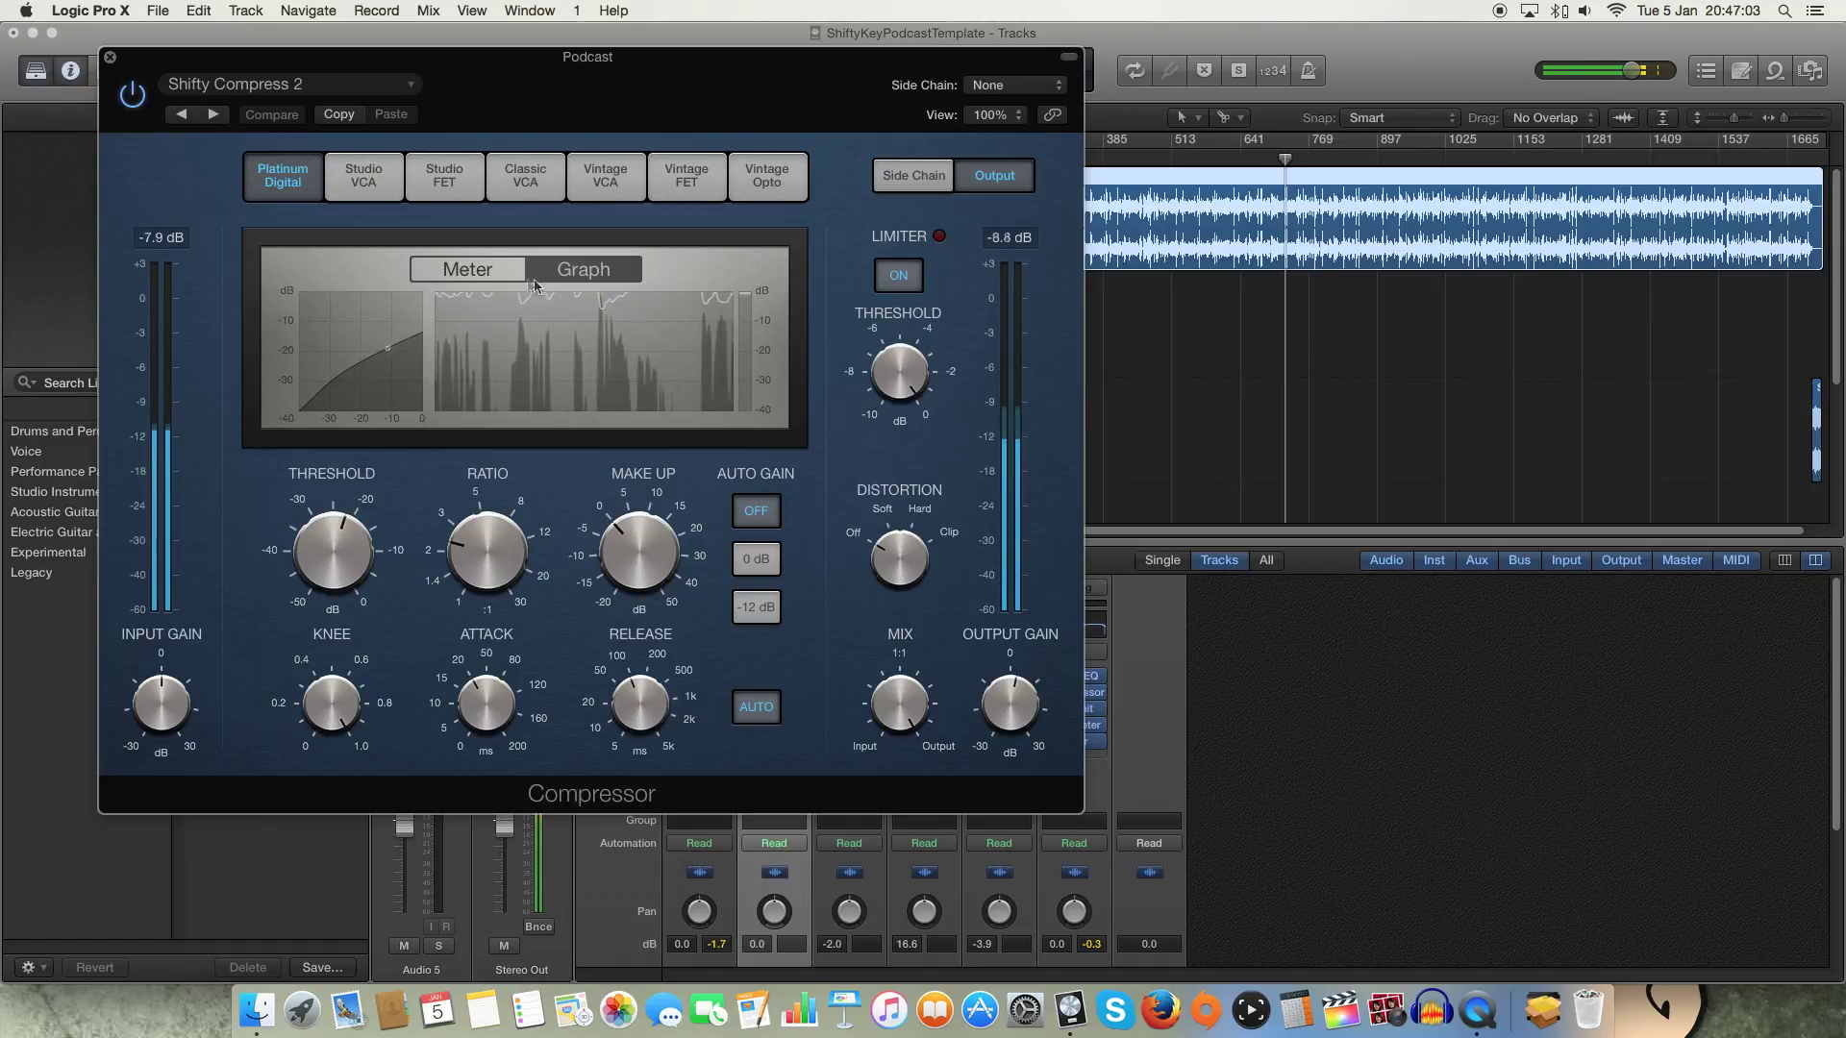
left_click(458, 274)
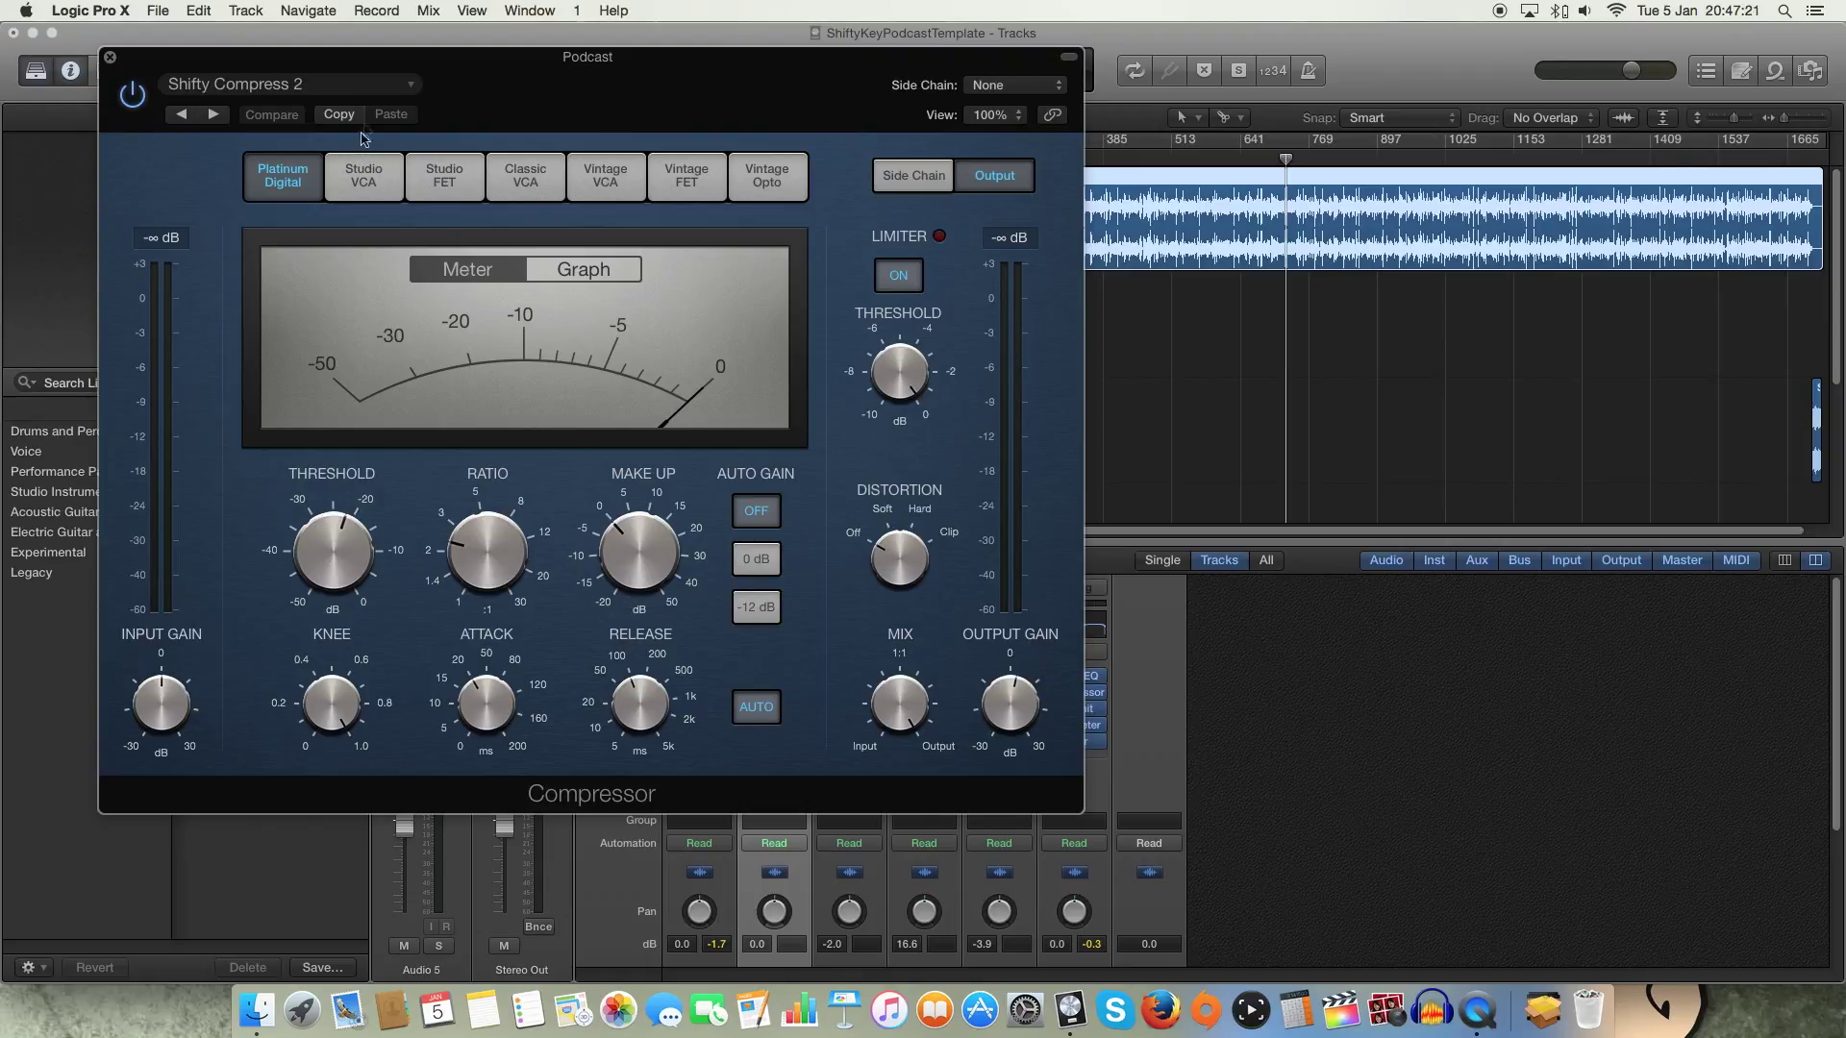
Try the Narration Vocal preset in the Podcast Compressor, view its graph, and reload Shifty Compress 2.
left_click(392, 91)
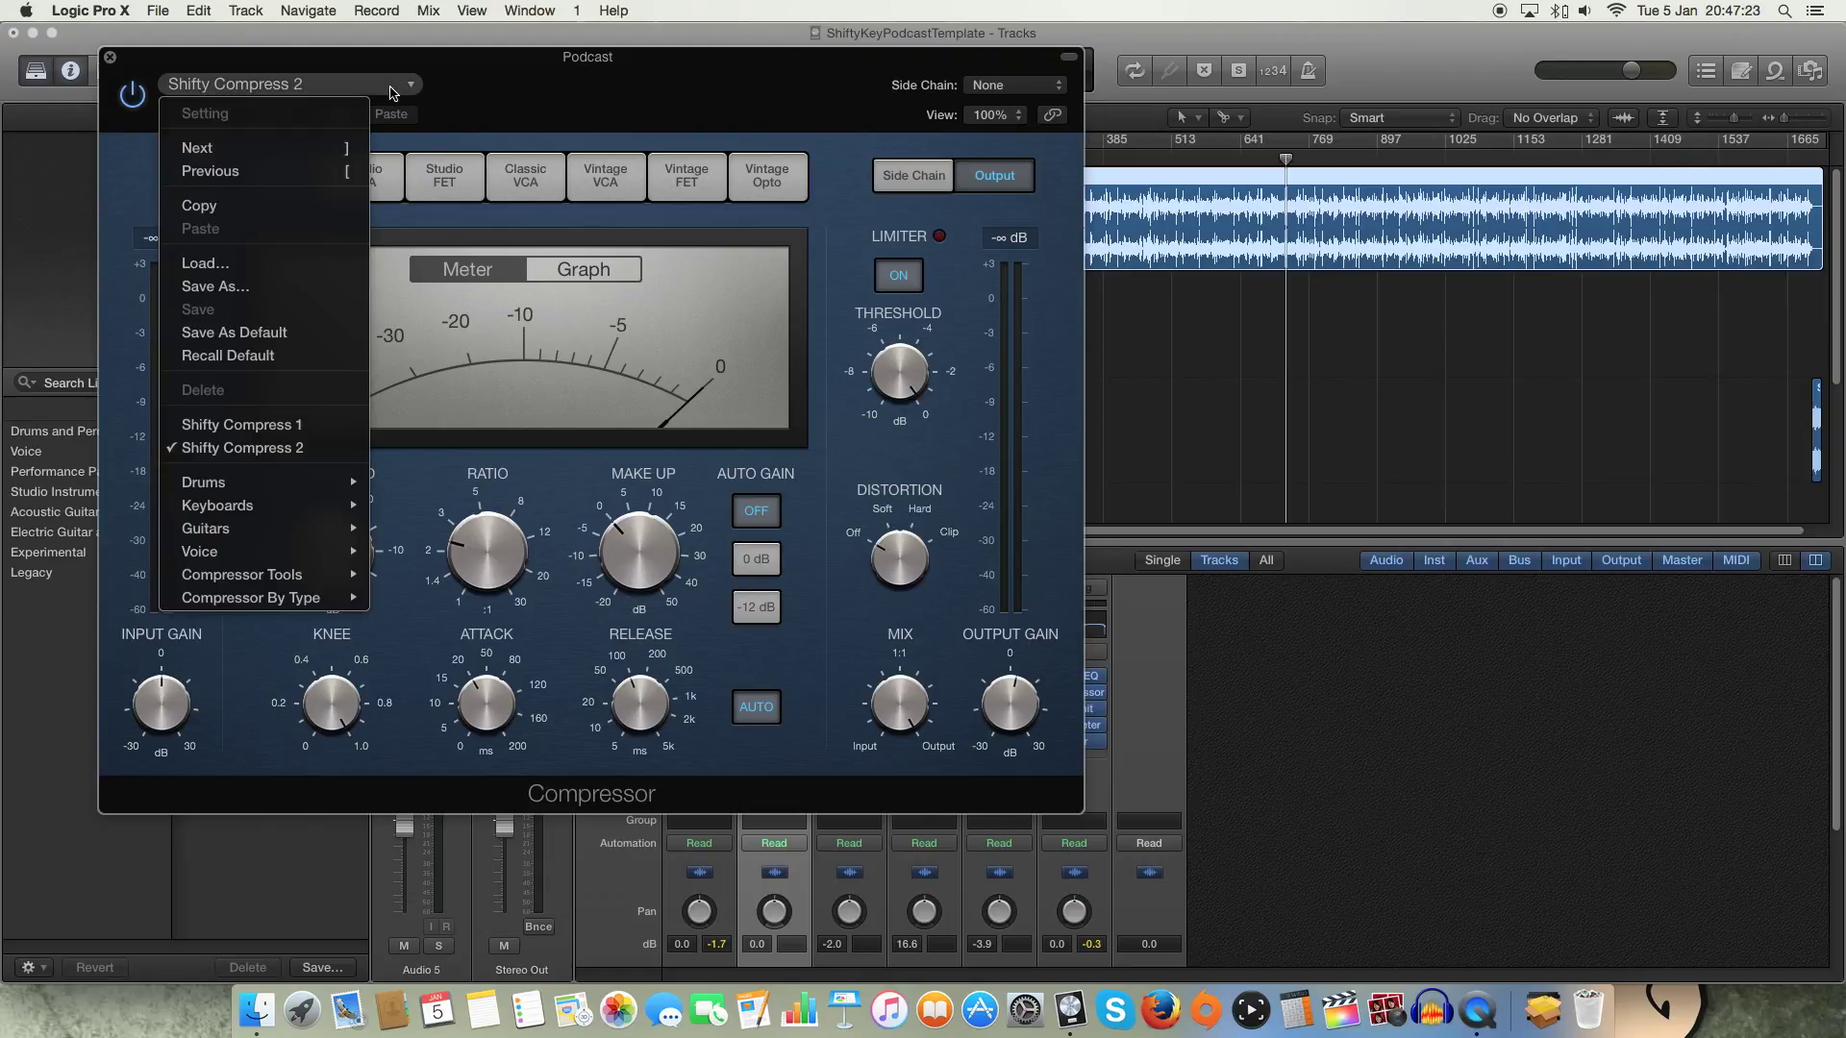
mouse_move(262, 557)
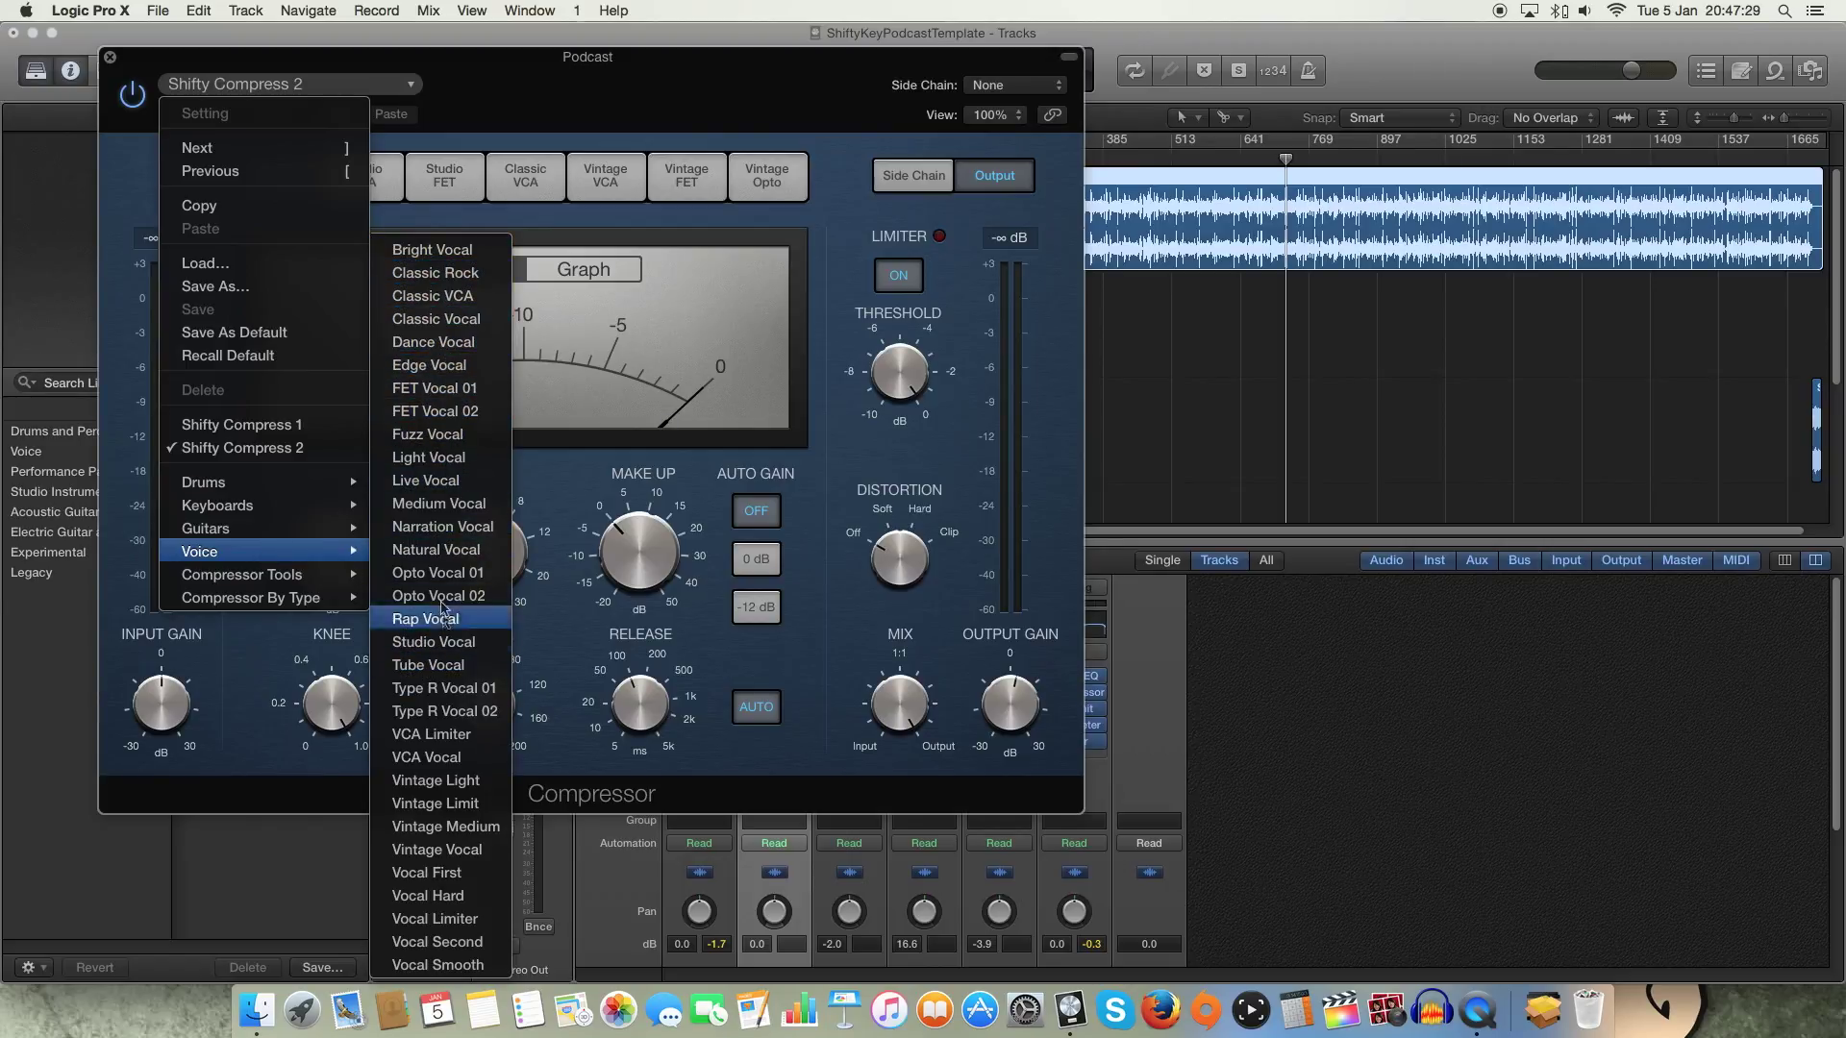
left_click(429, 537)
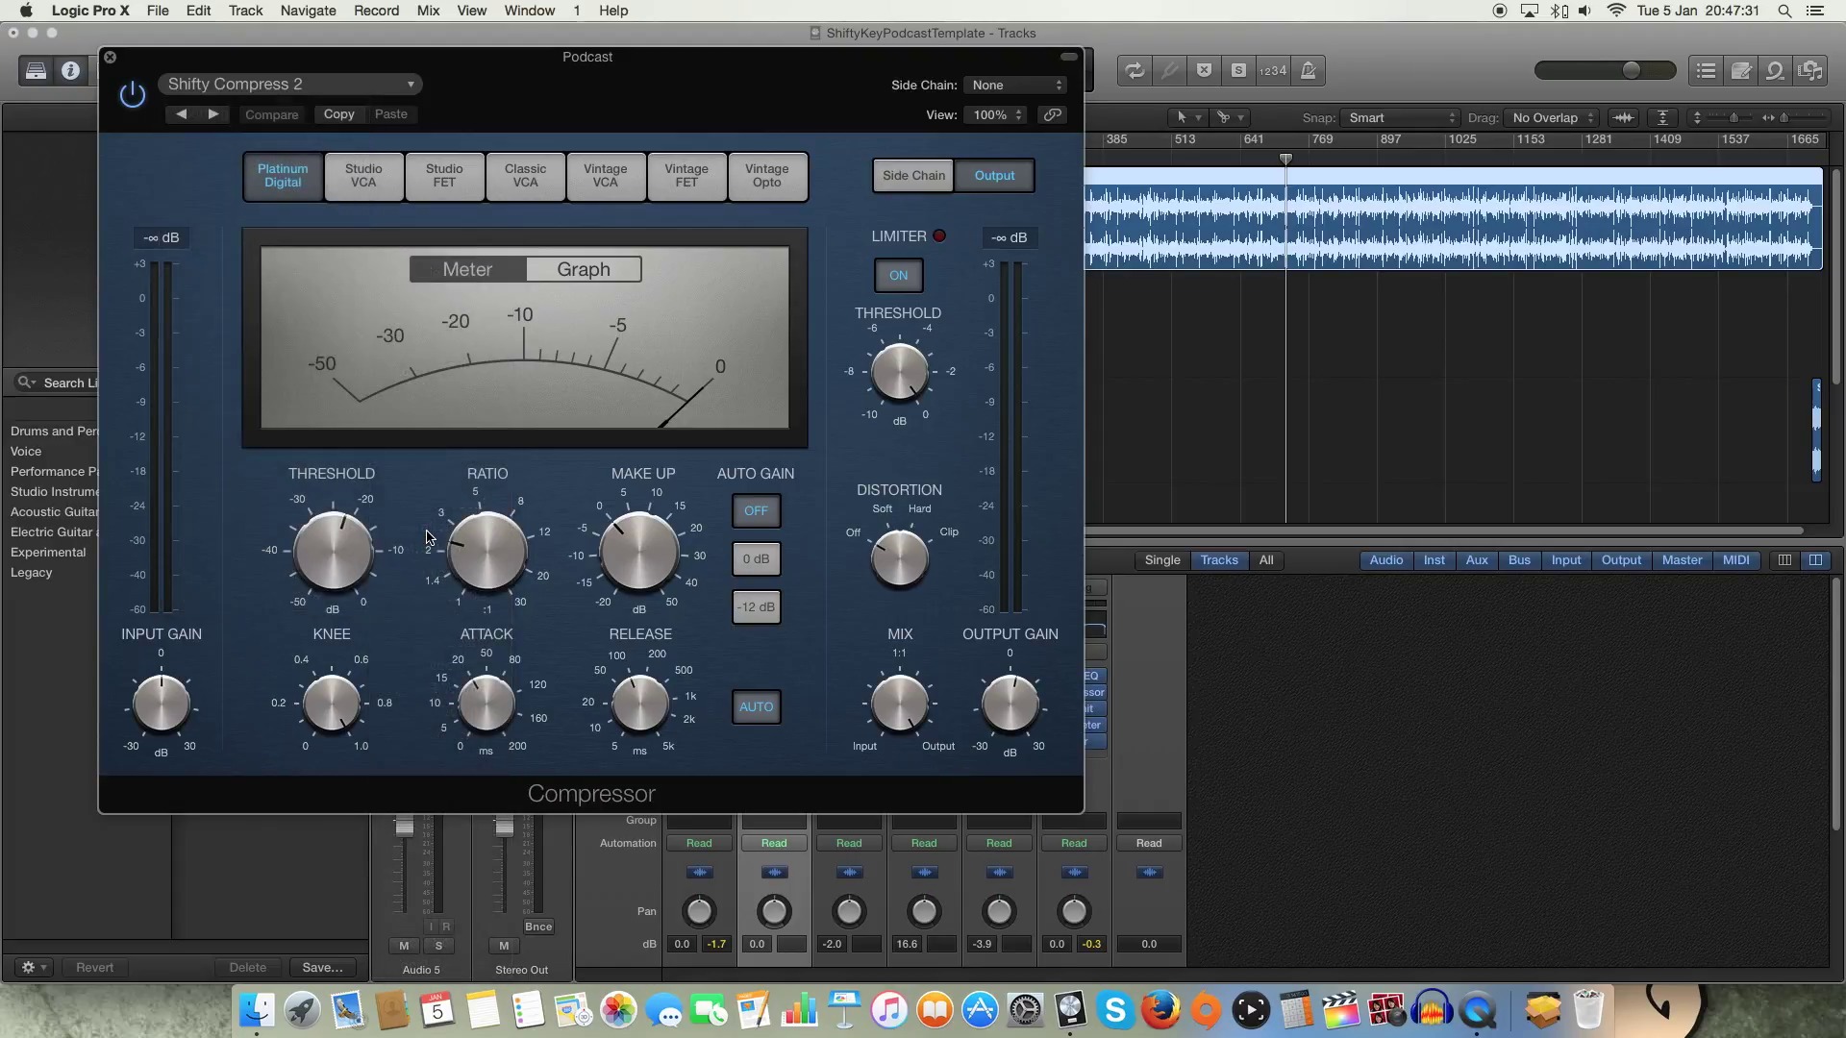
left_click(562, 272)
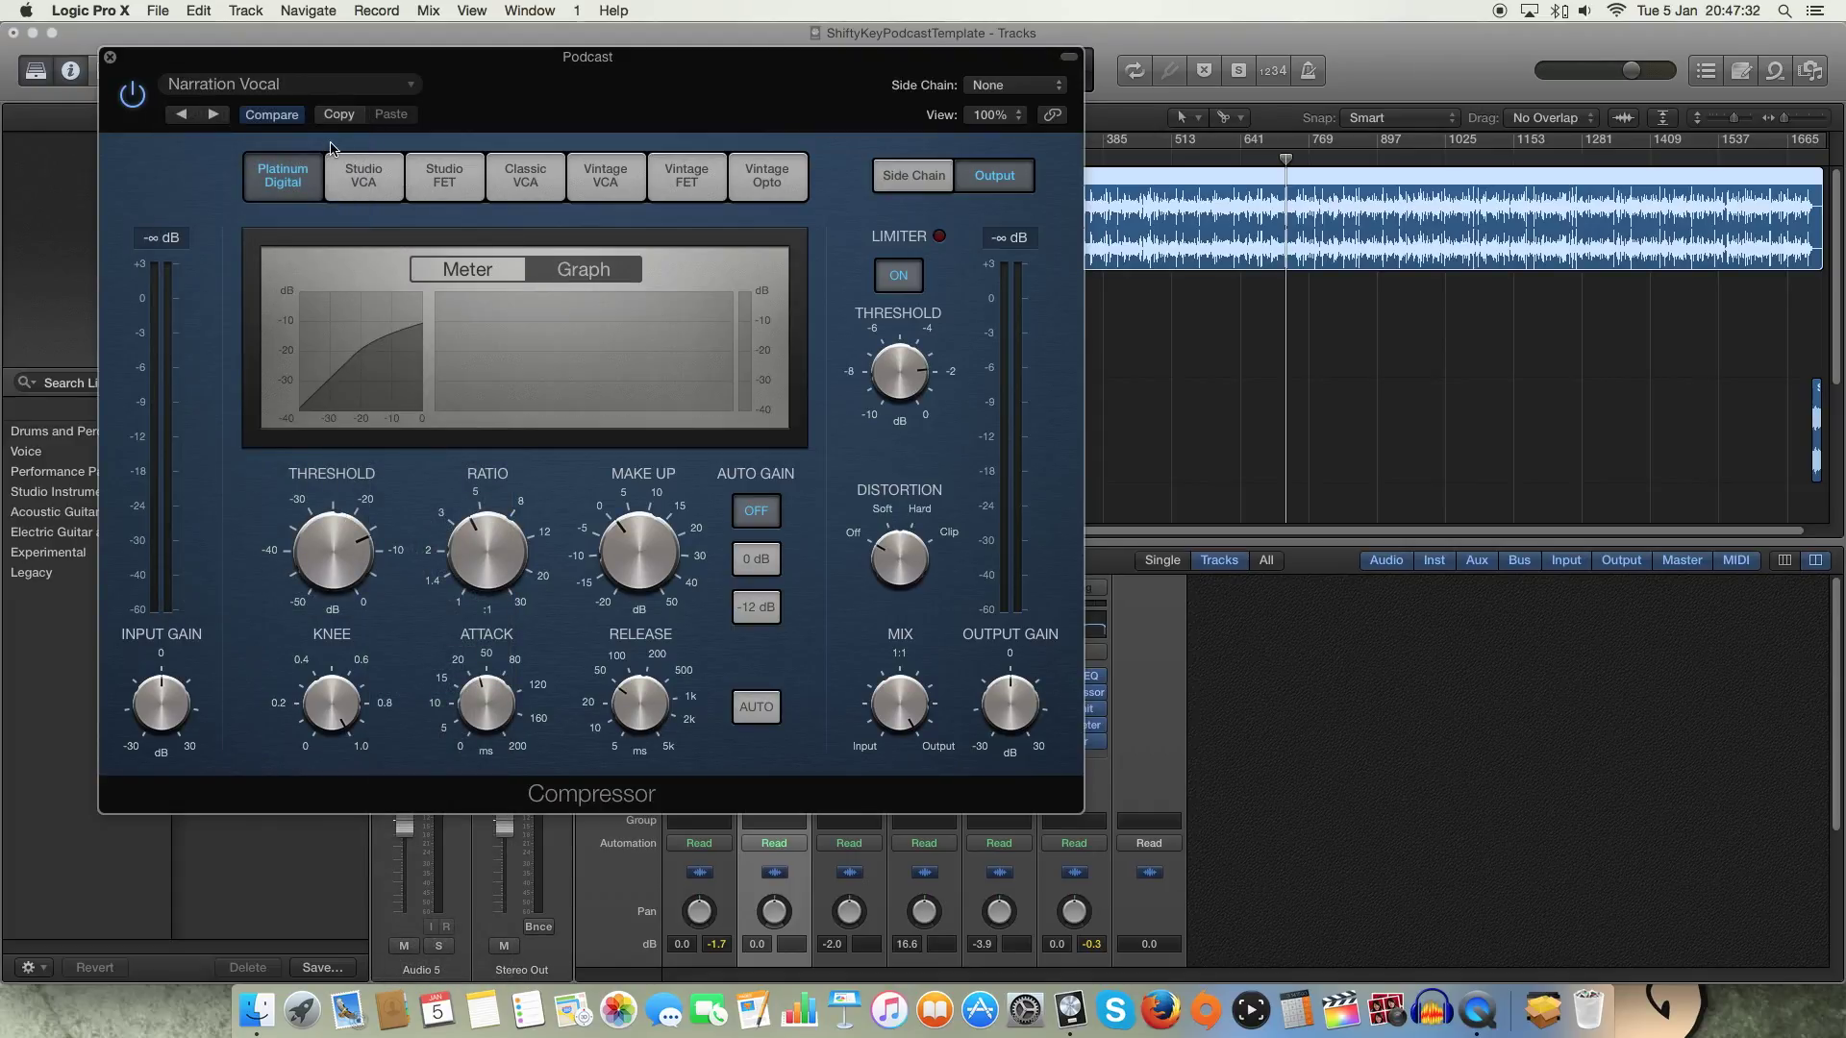
left_click(327, 85)
left_click(288, 448)
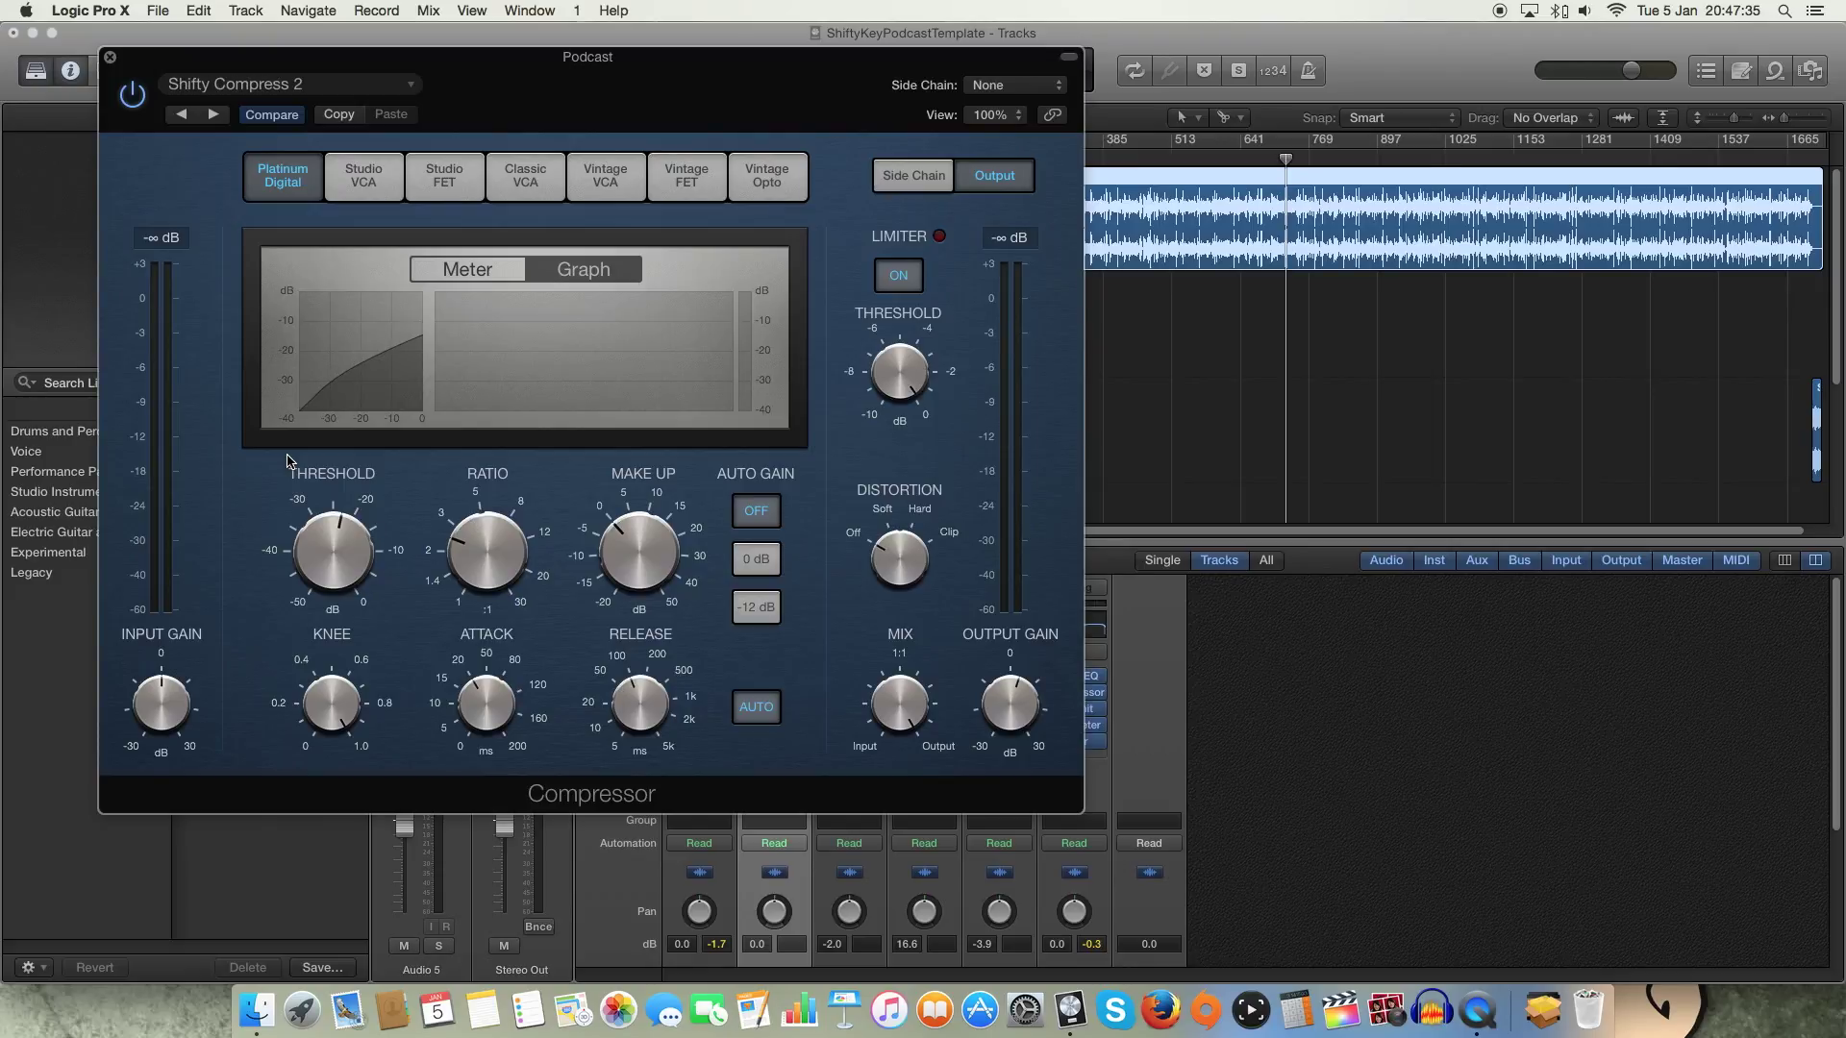
Try the Compressor's Natural Vocal preset, look through the other voice presets, reload Shifty Compress 2 and close the plug-in window.
left_click(283, 86)
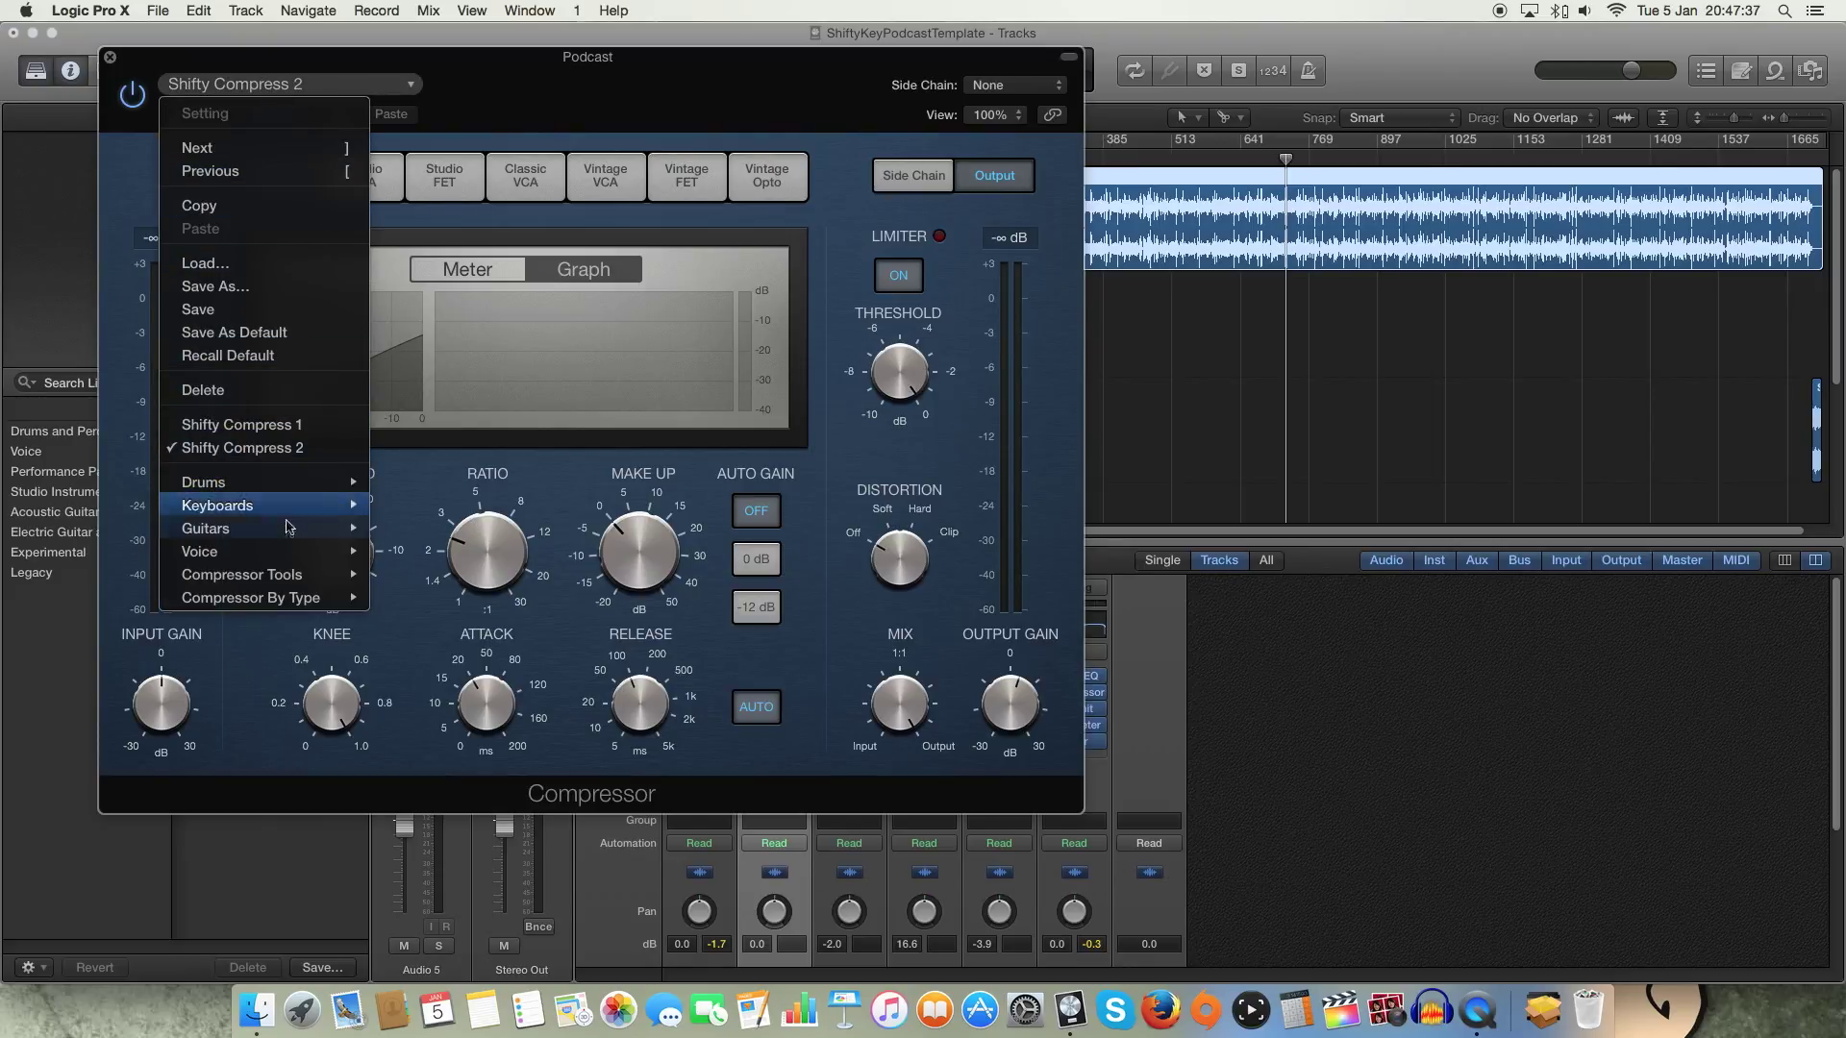
left_click(409, 559)
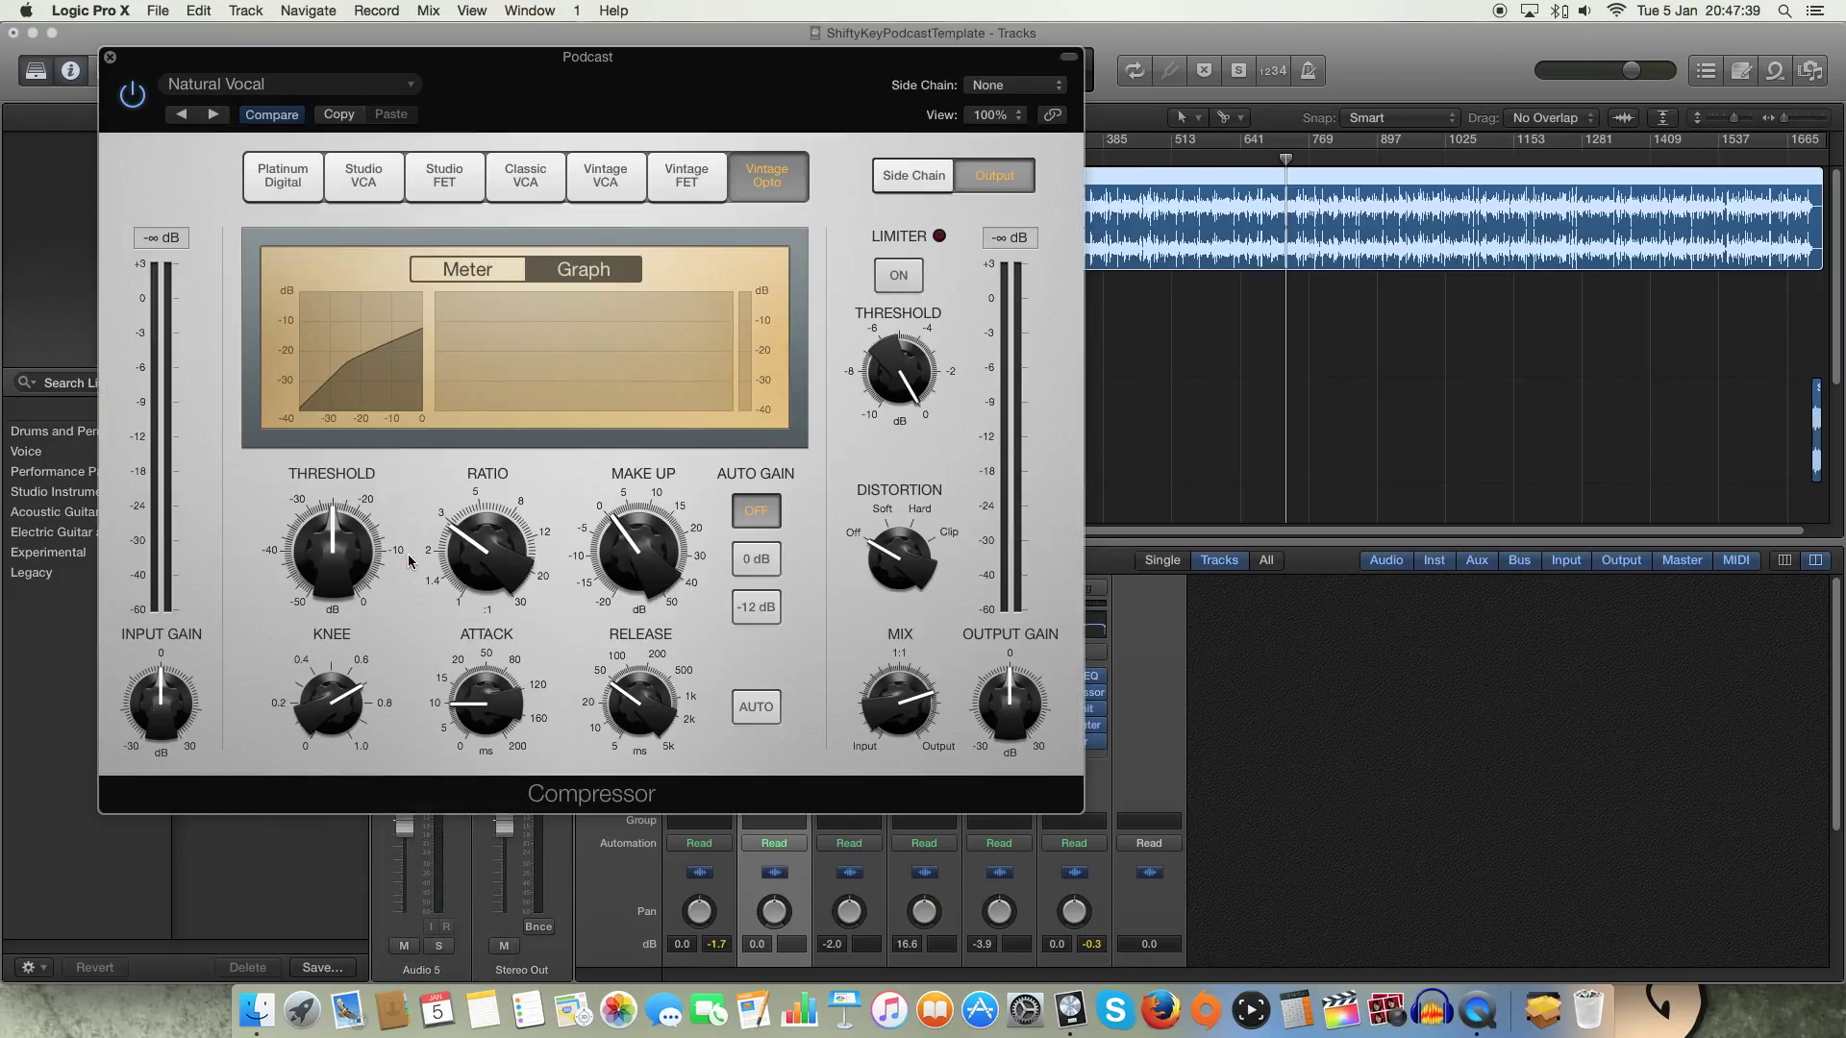
left_click(278, 87)
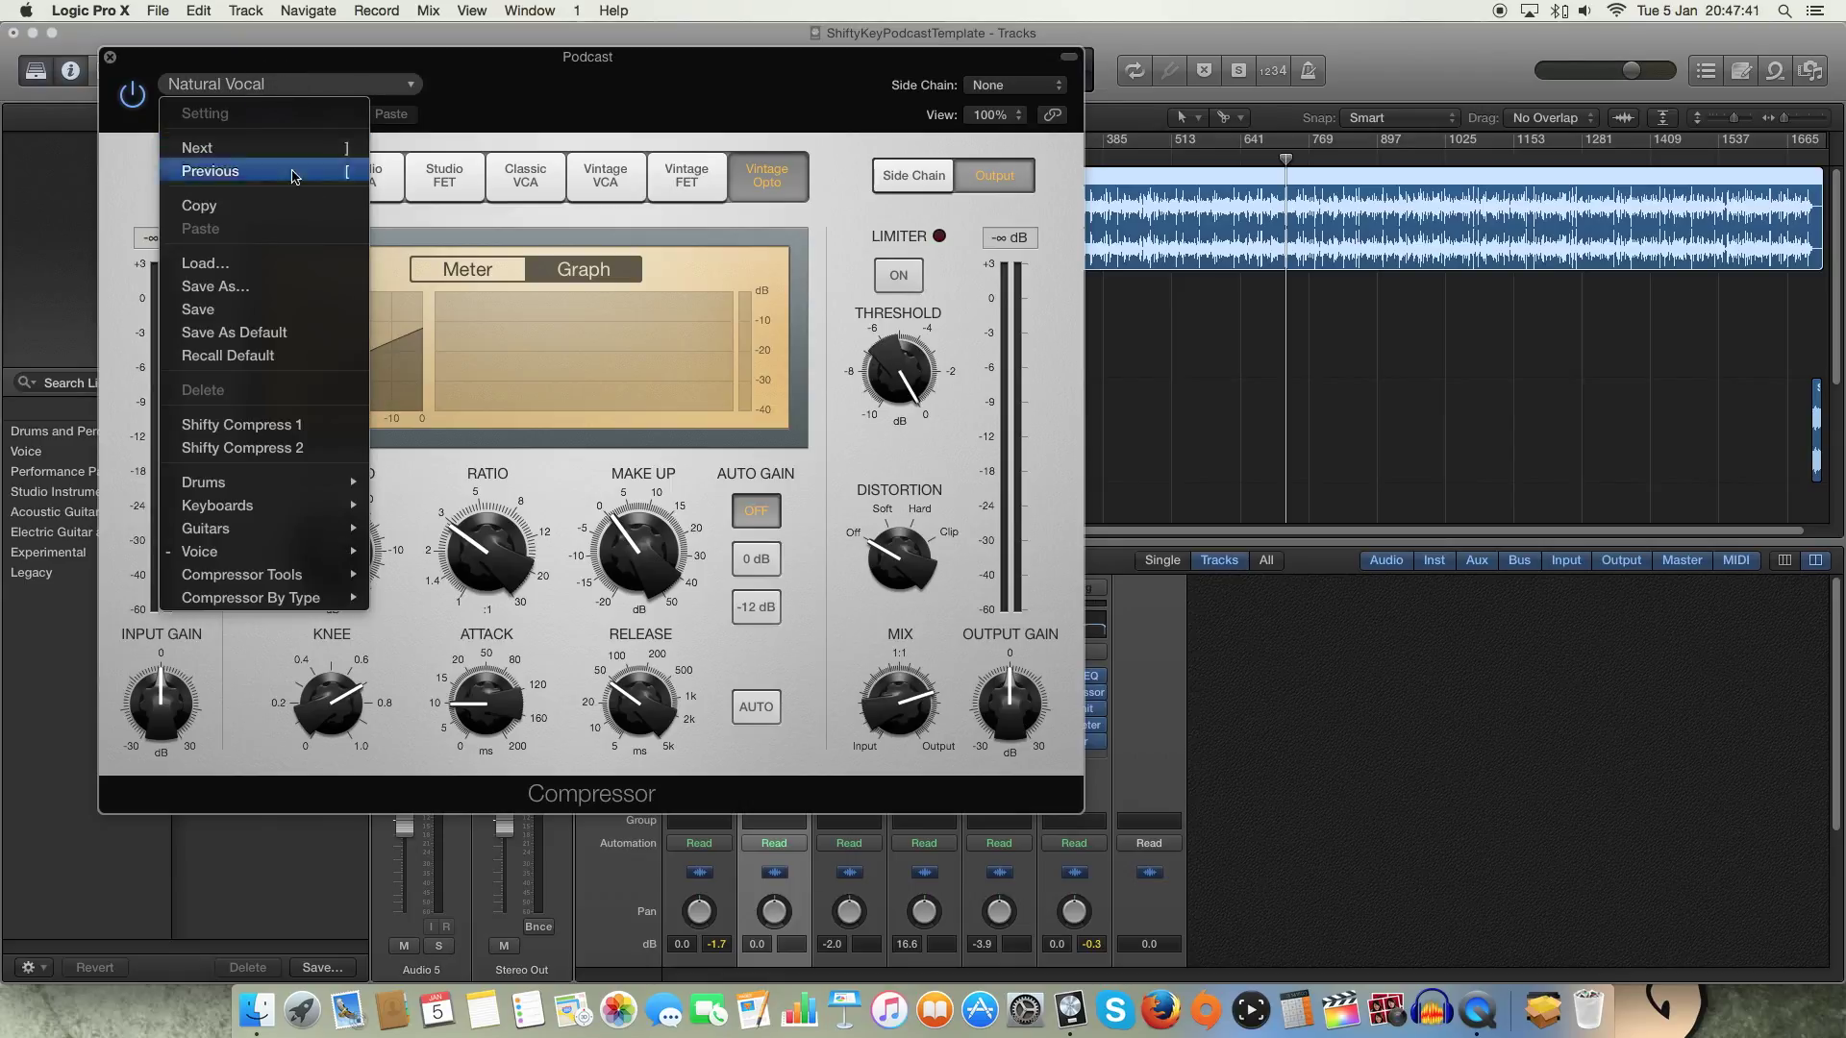
mouse_move(284, 557)
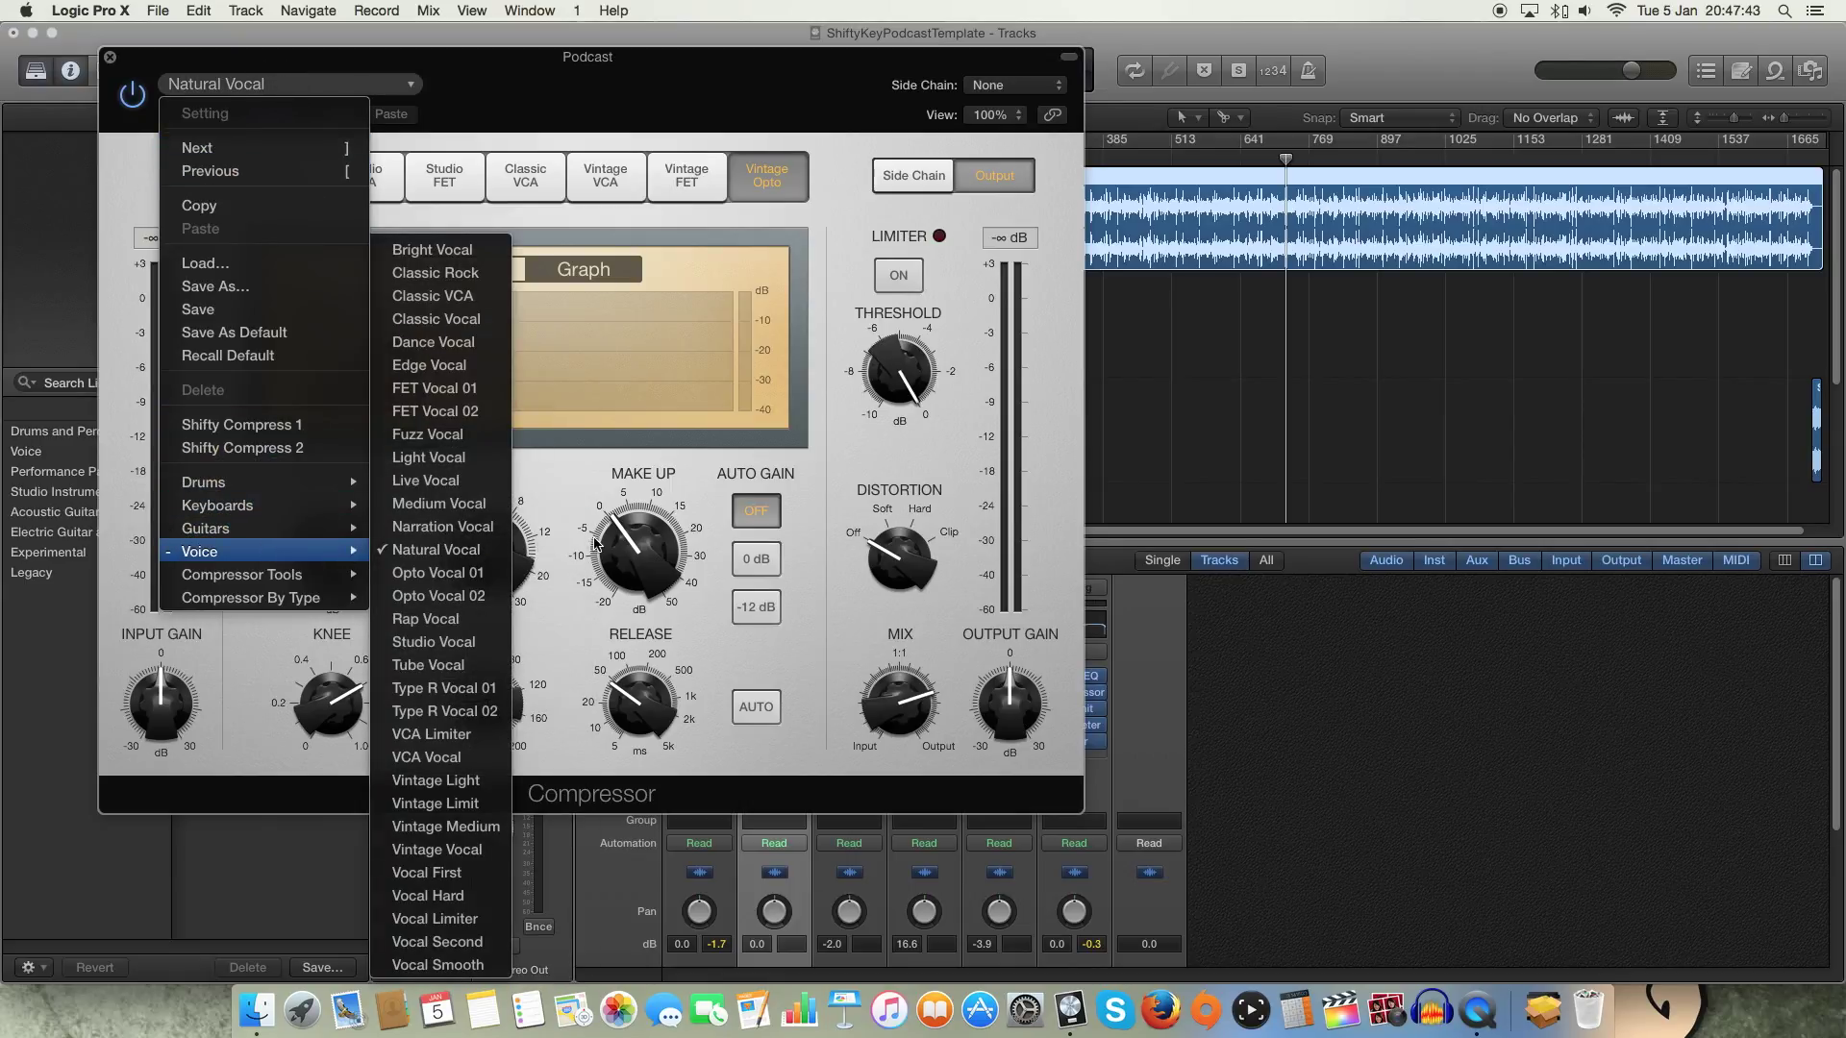
left_click(830, 344)
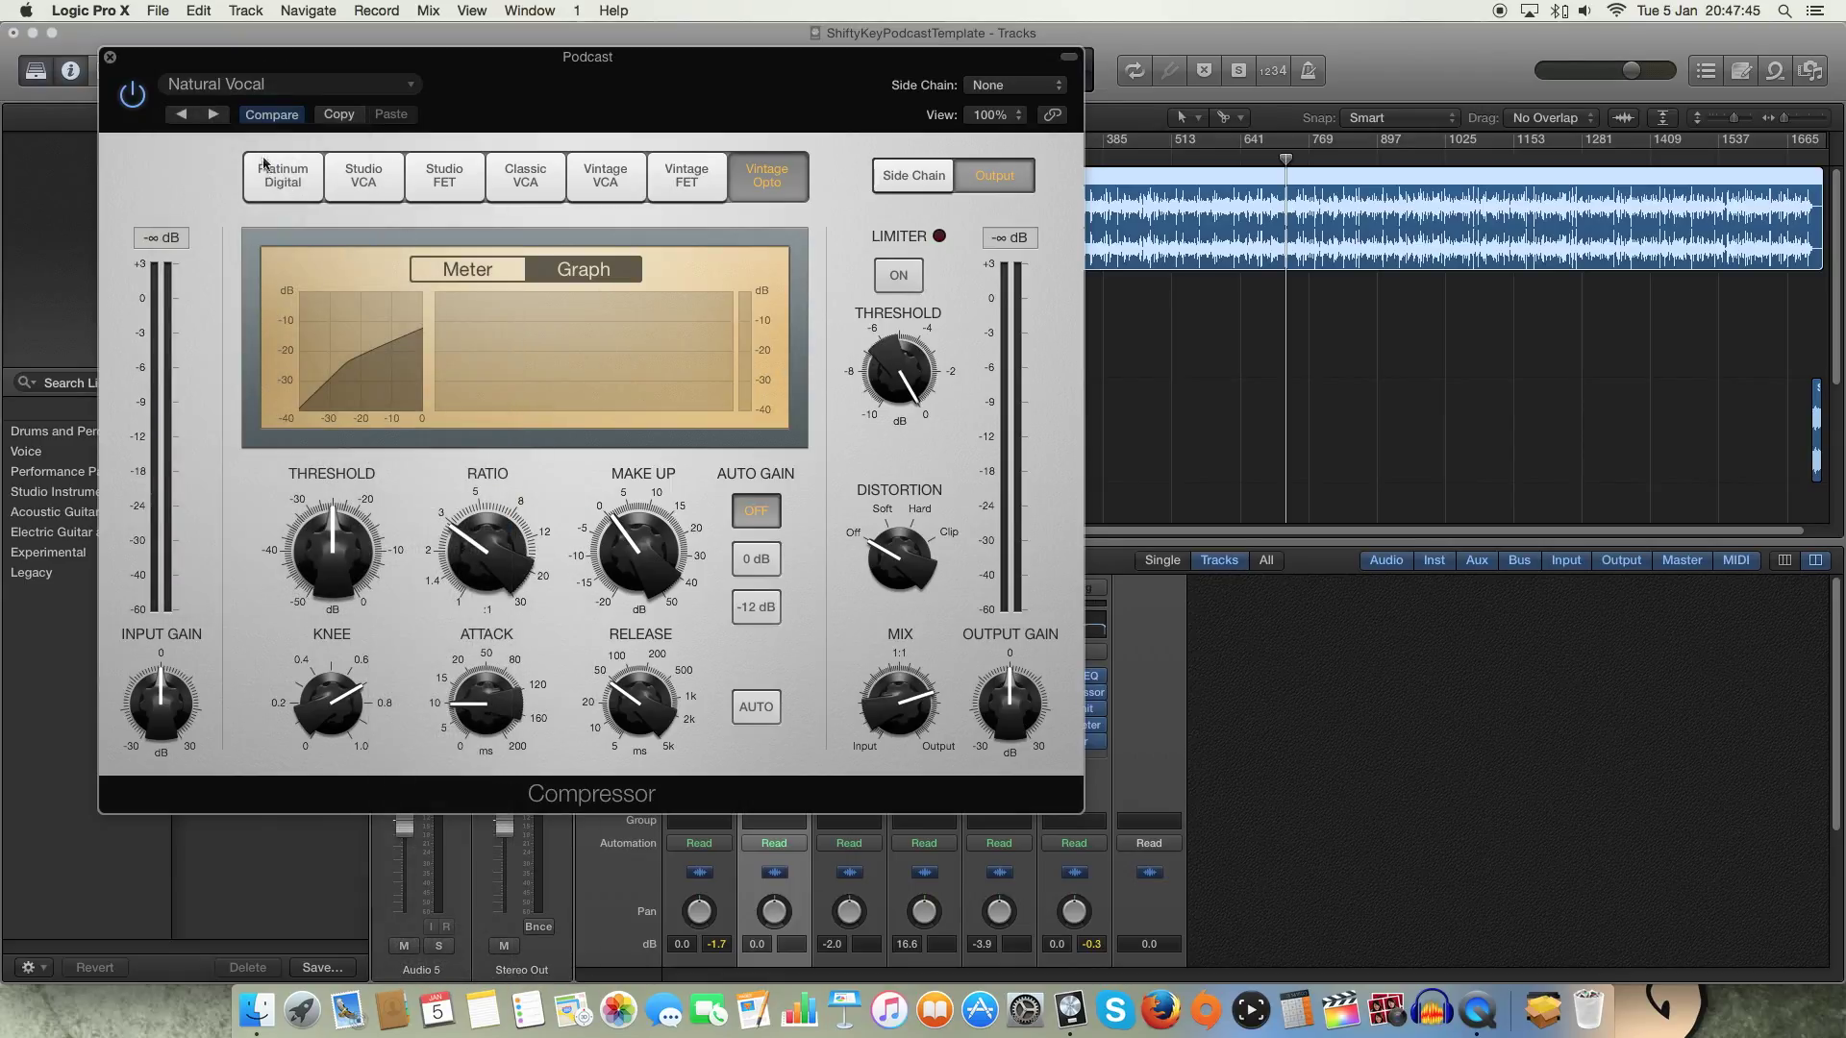
left_click(245, 93)
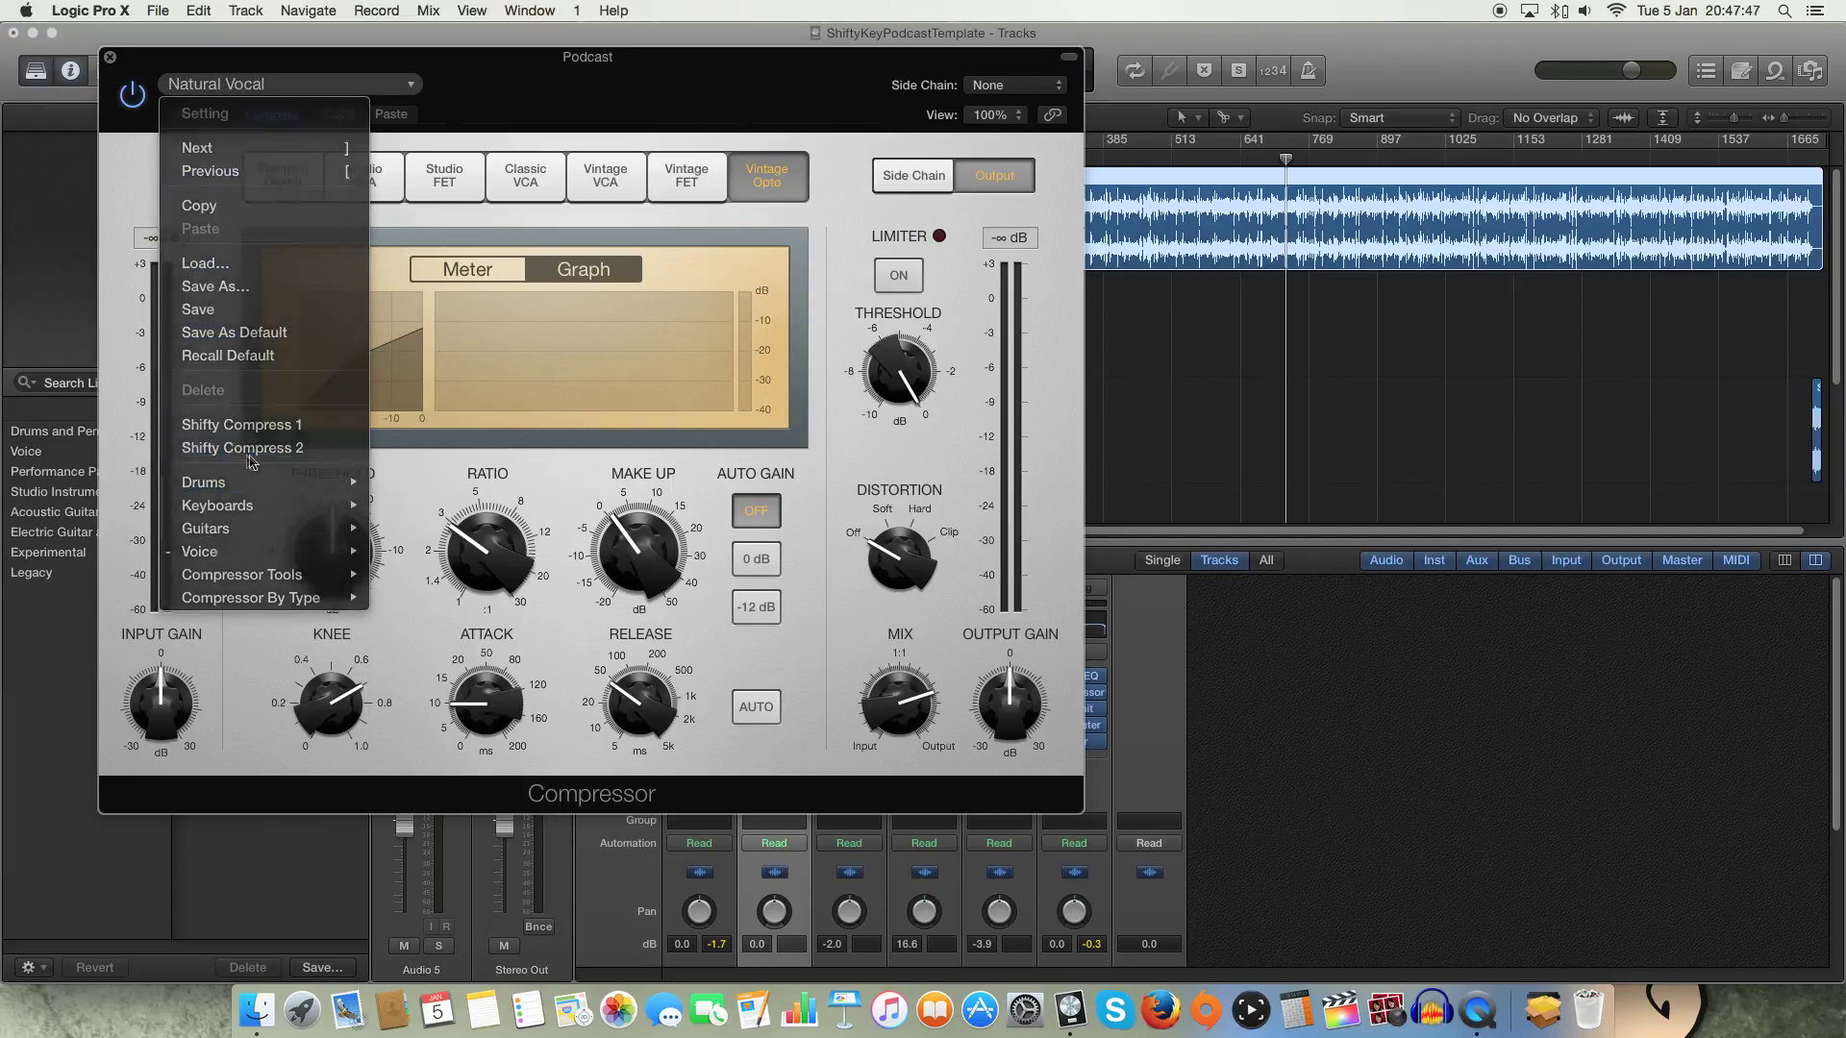
left_click(252, 454)
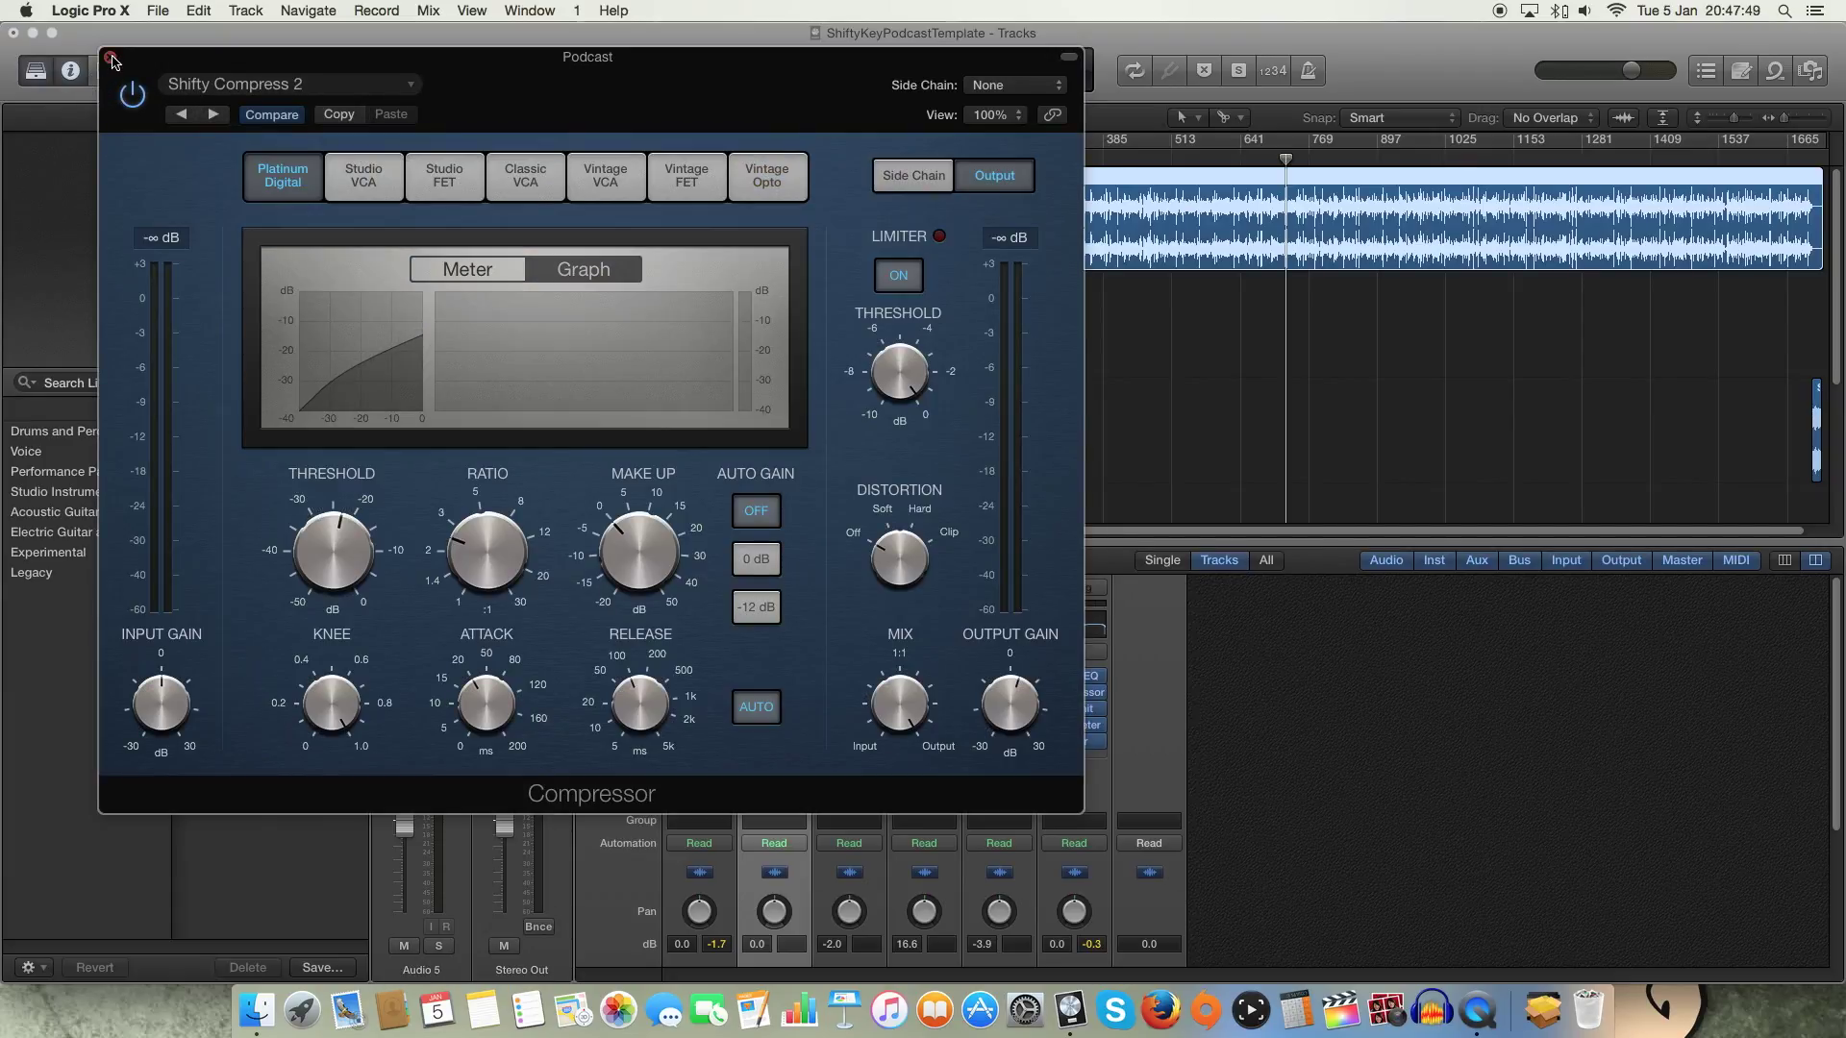
left_click(111, 60)
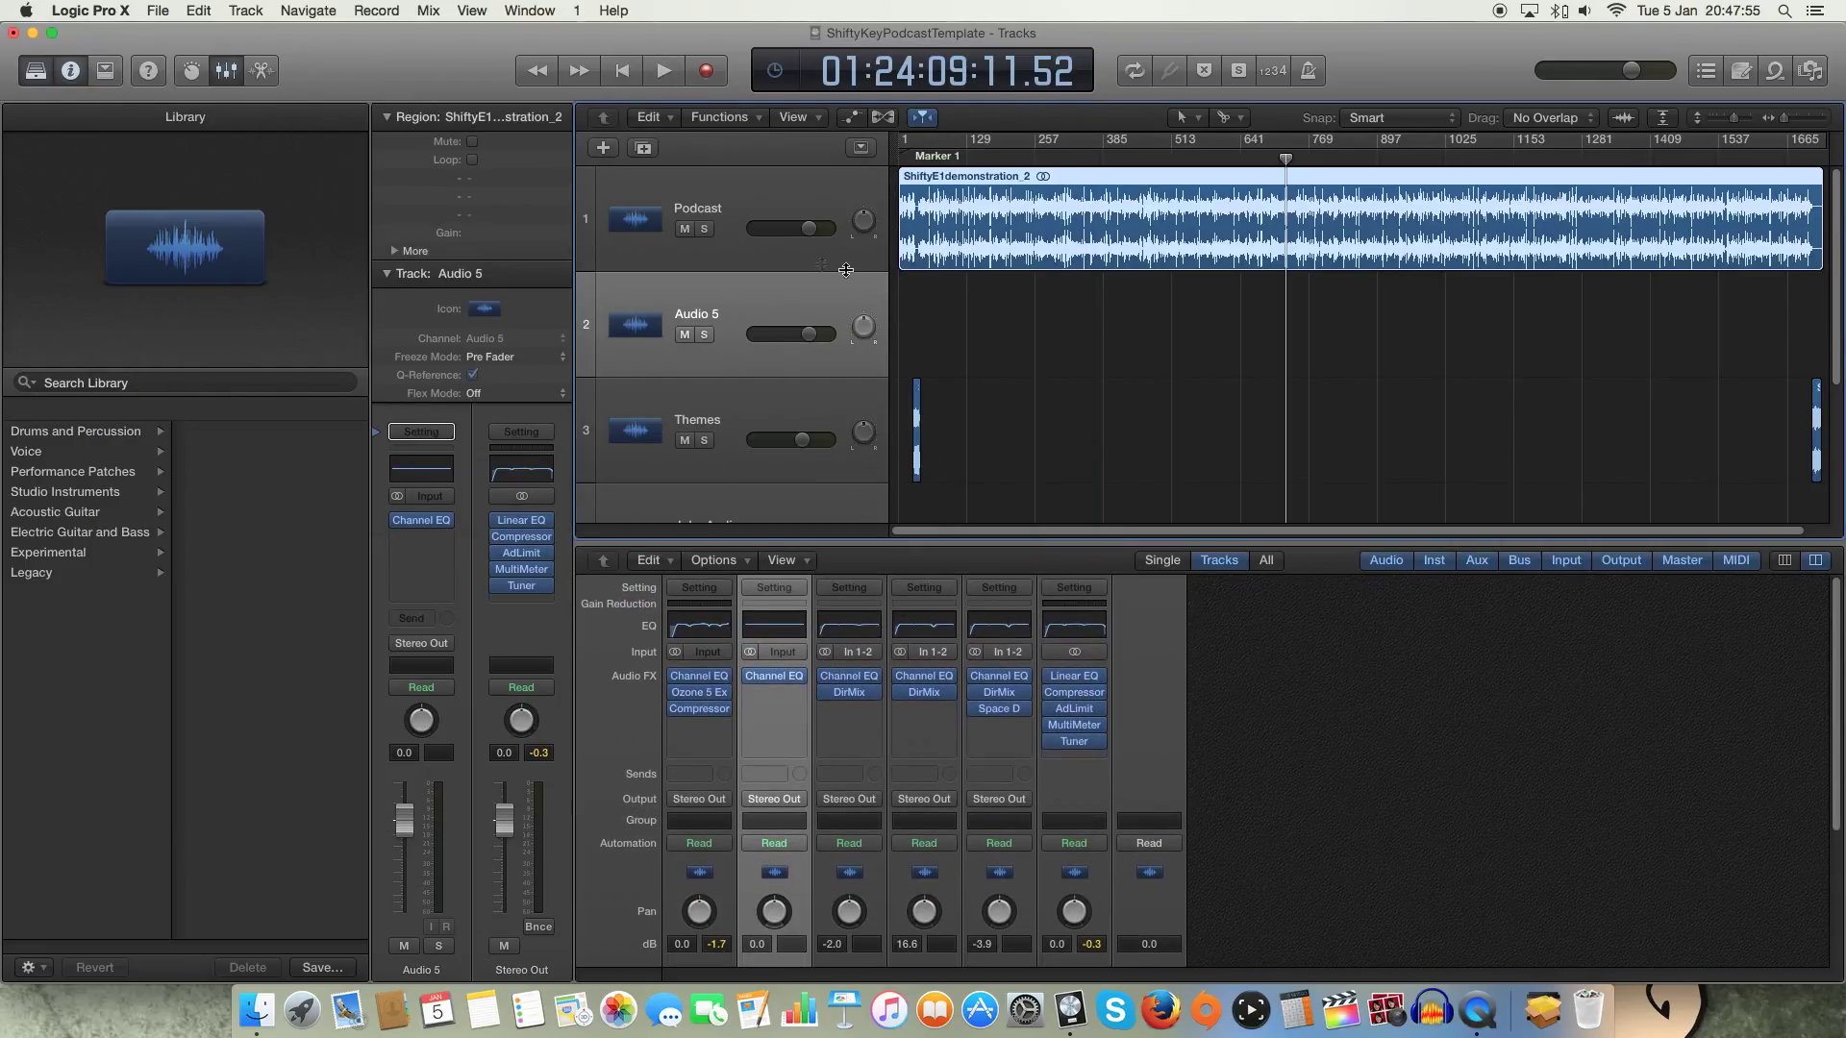
Examine the plug-in chain on the Podcast track and the Stereo Out channel strip in the mixer.
left_click(803, 255)
mouse_move(714, 719)
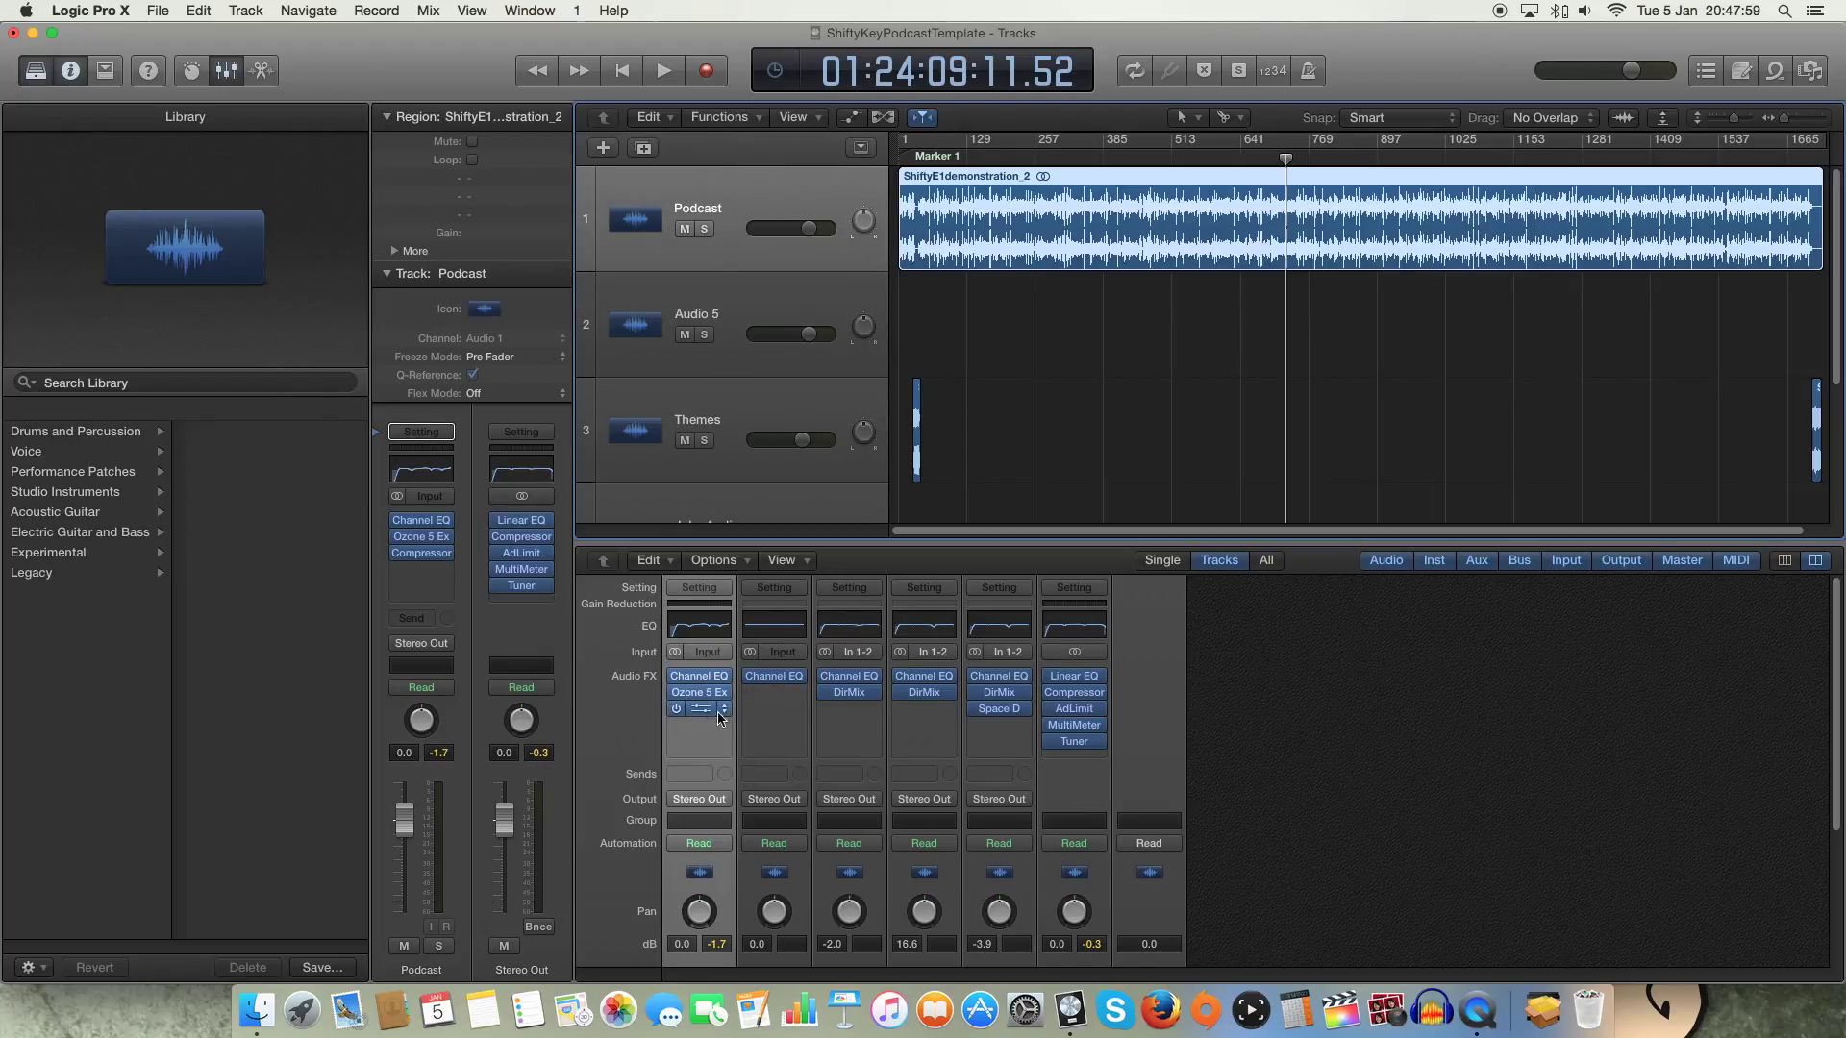
left_click(1093, 791)
scroll(1091, 792, "down", 3)
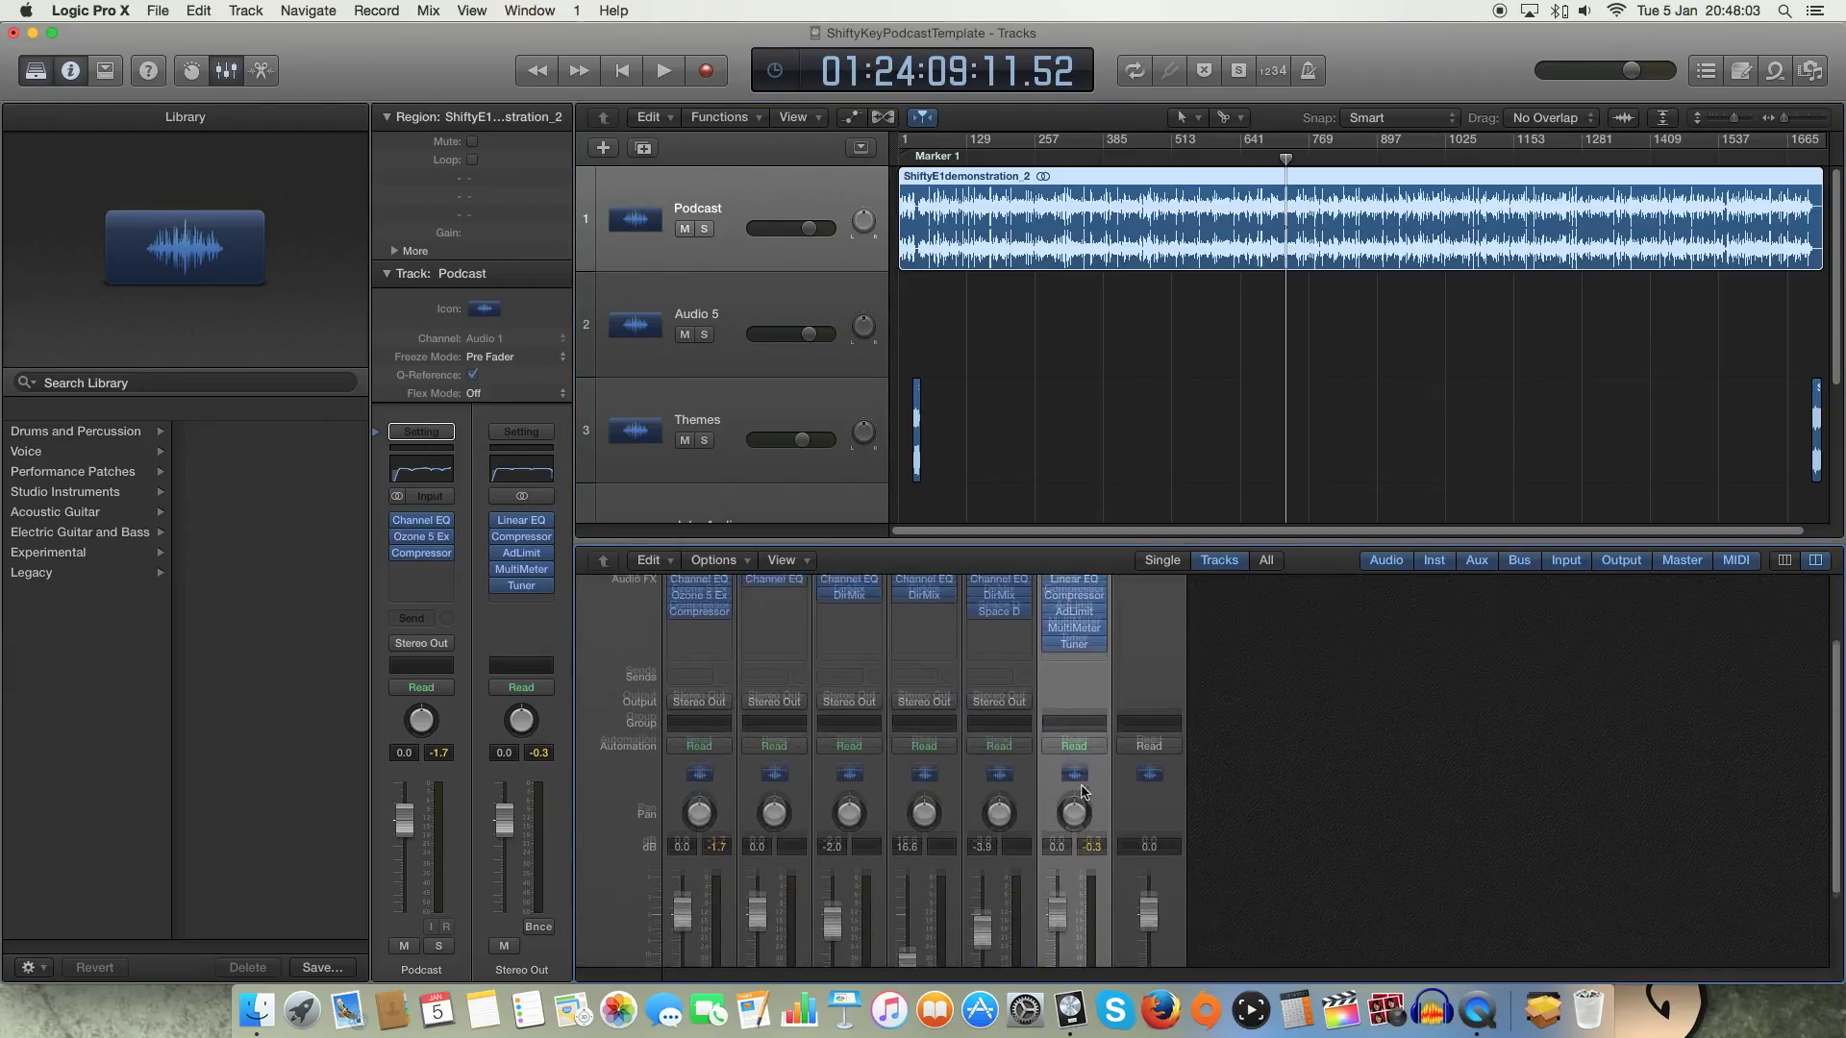
Delete the empty Audio 5 track between the Podcast and Themes tracks.
right_click(748, 276)
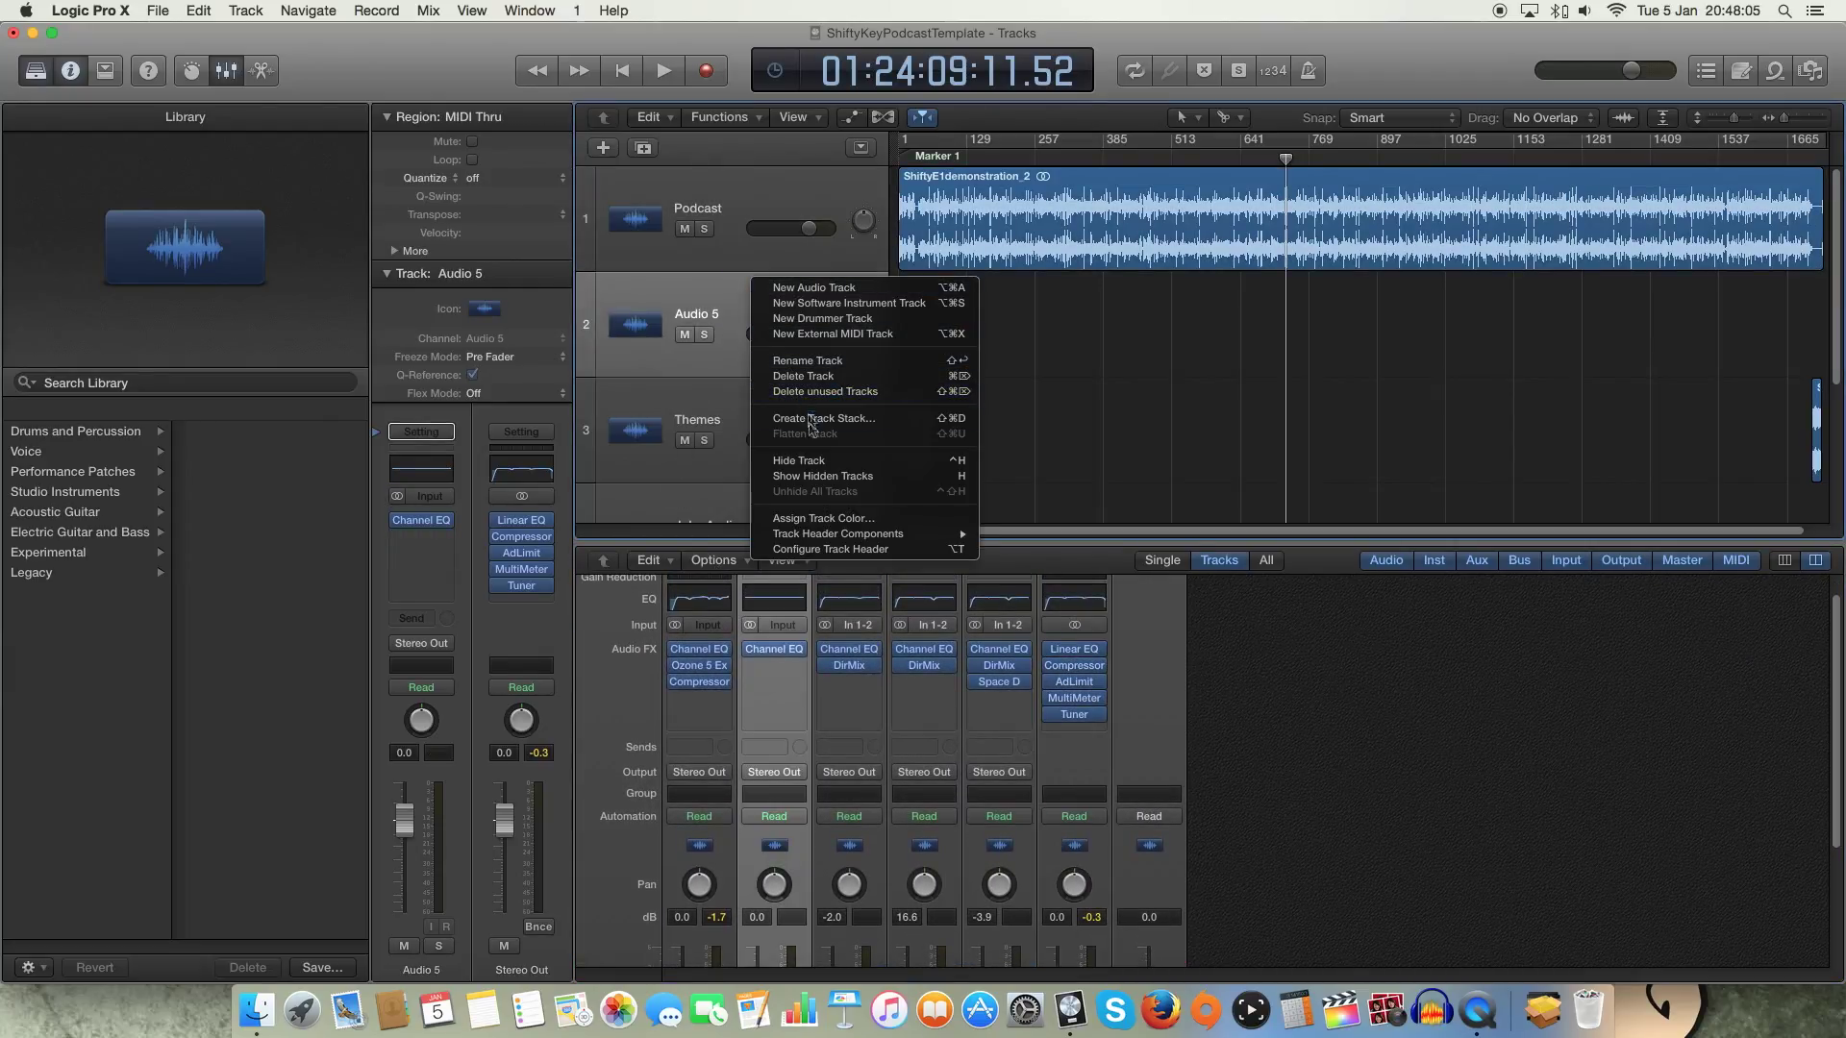
left_click(705, 286)
key("super+BackSpace")
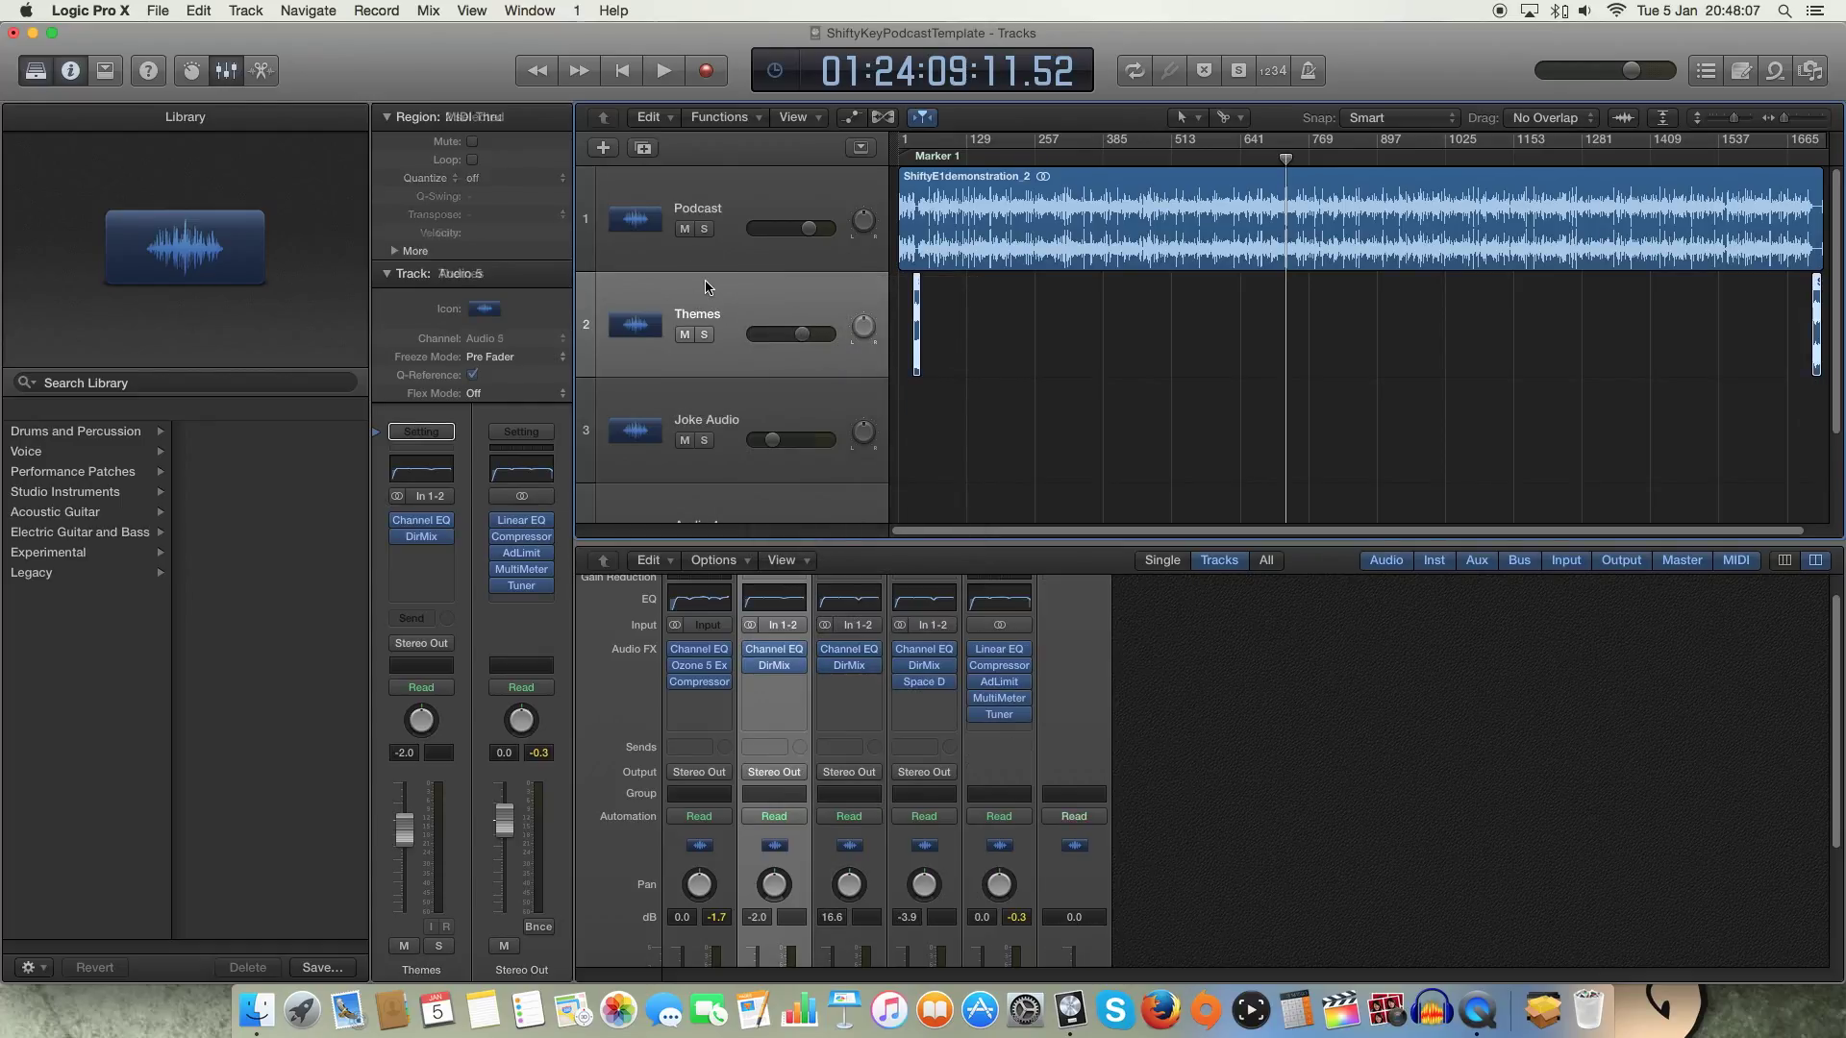
Compare the Linear Phase EQ curve on Stereo Out with the Channel EQ curve on the Podcast track.
left_click(1005, 767)
scroll(1009, 769, "up", 2)
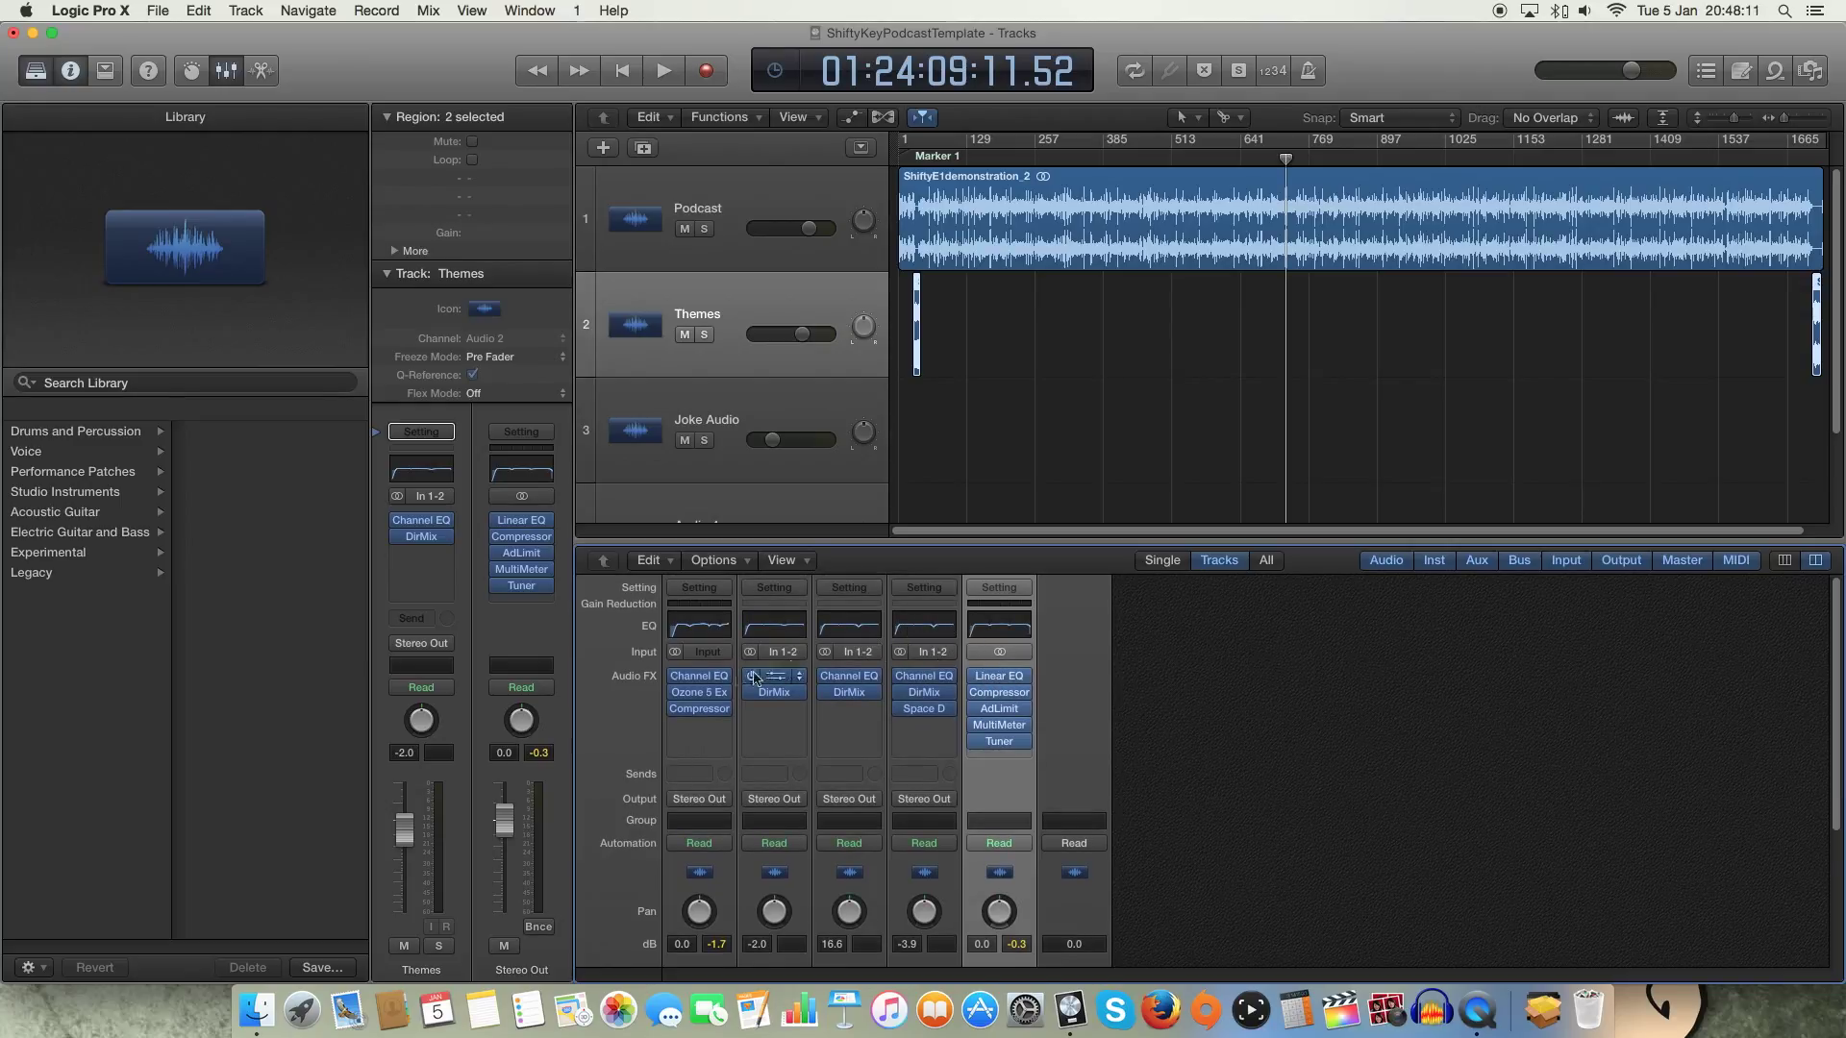
scroll(926, 480, "down", 3)
scroll(925, 481, "up", 3)
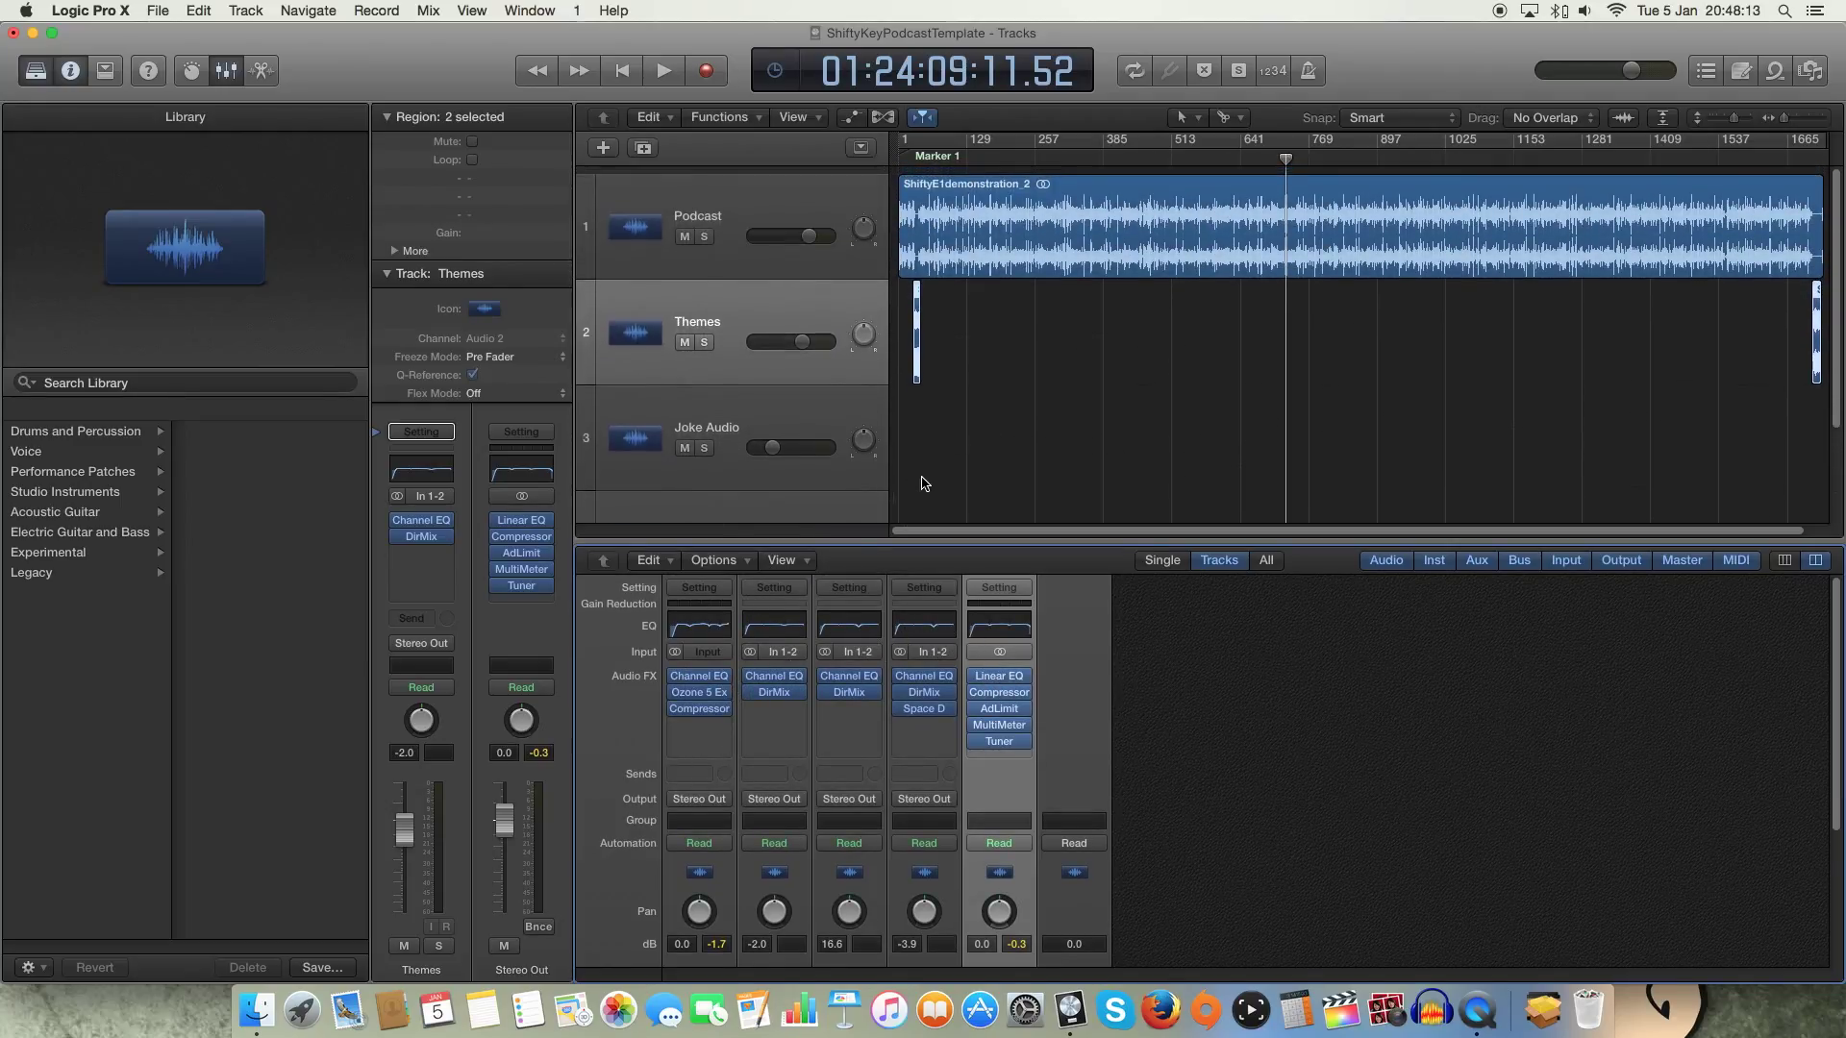
scroll(1122, 657, "down", 3)
scroll(1129, 657, "up", 3)
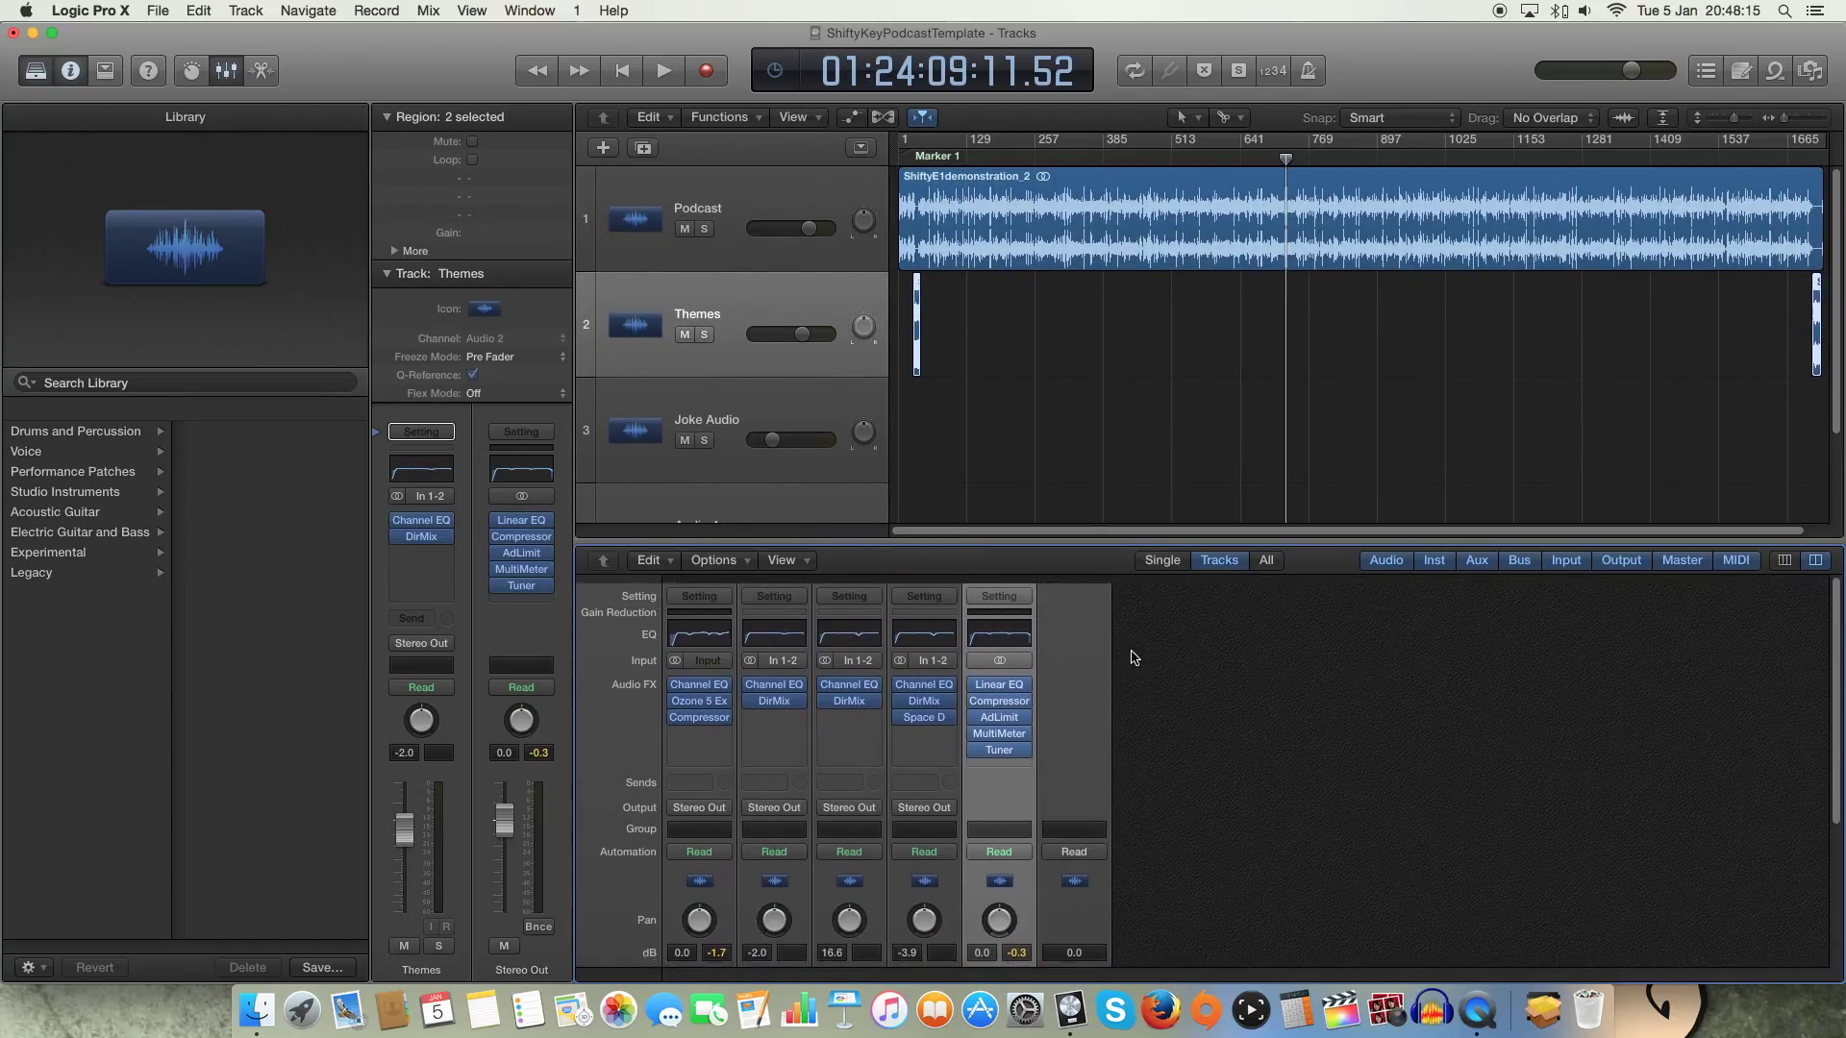
left_click(1000, 677)
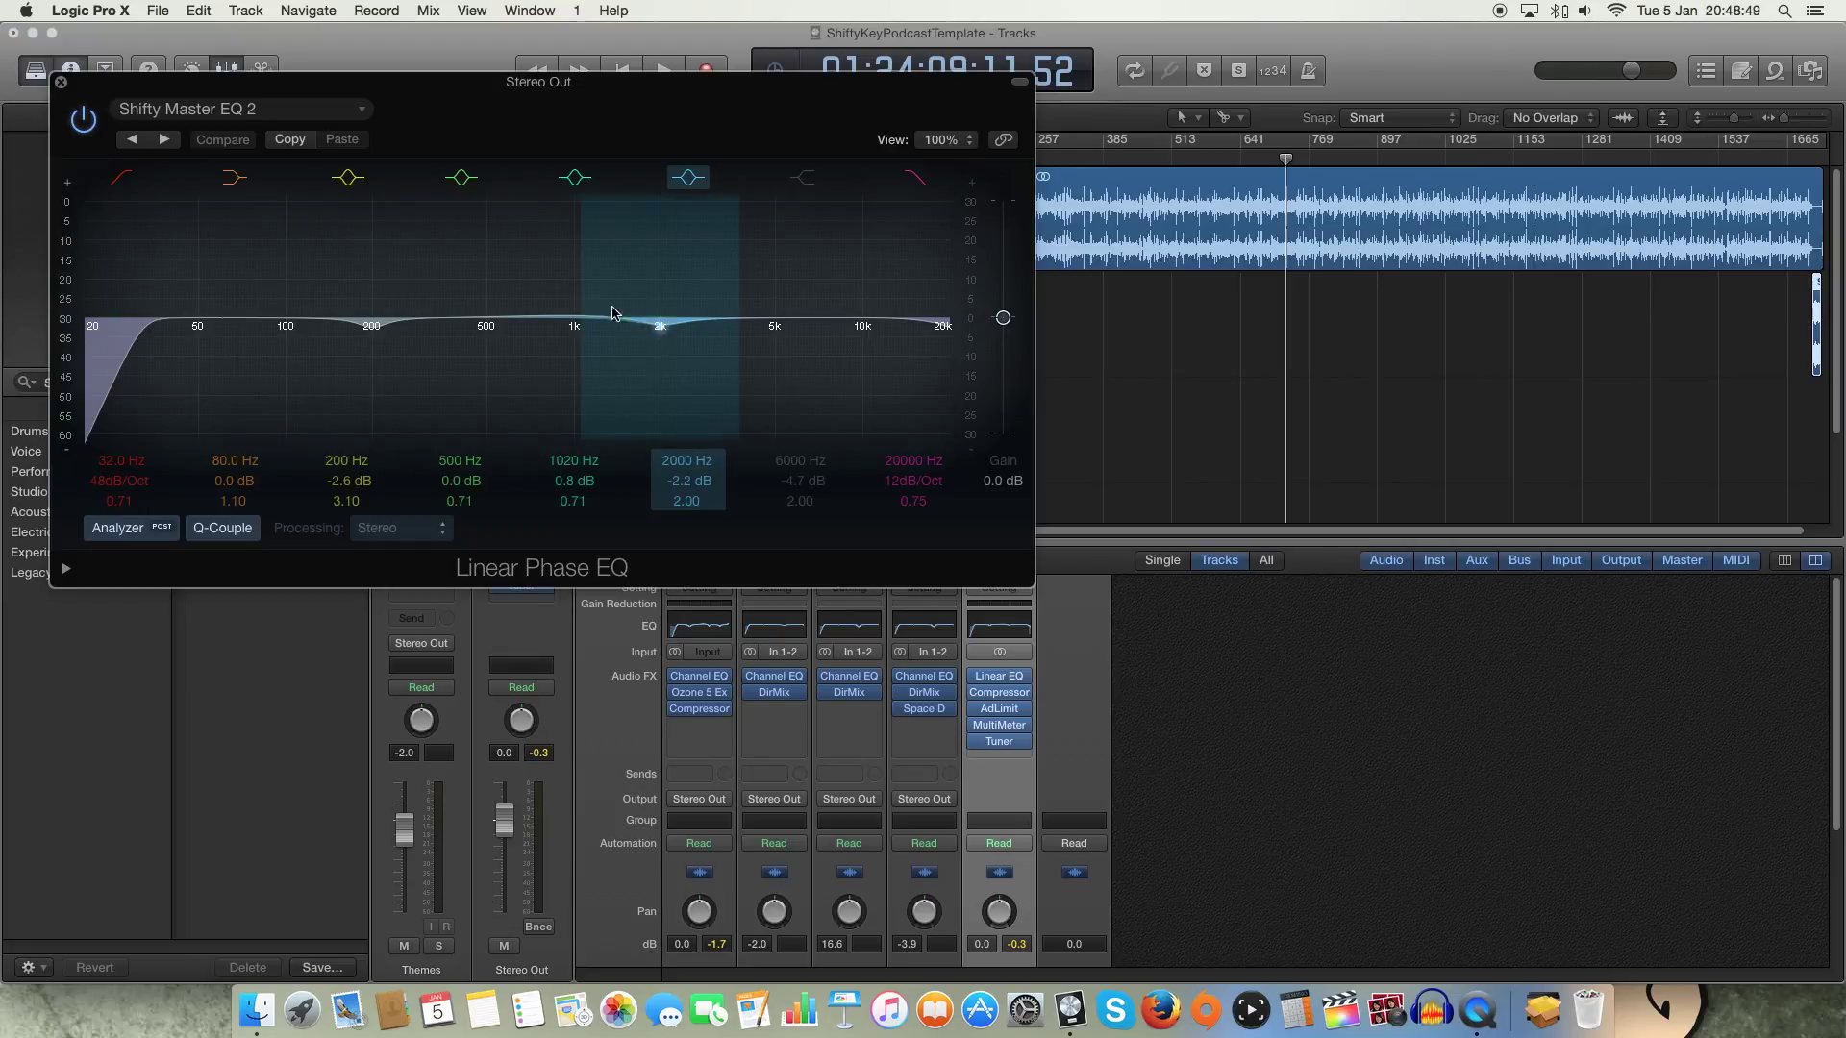
left_click(60, 83)
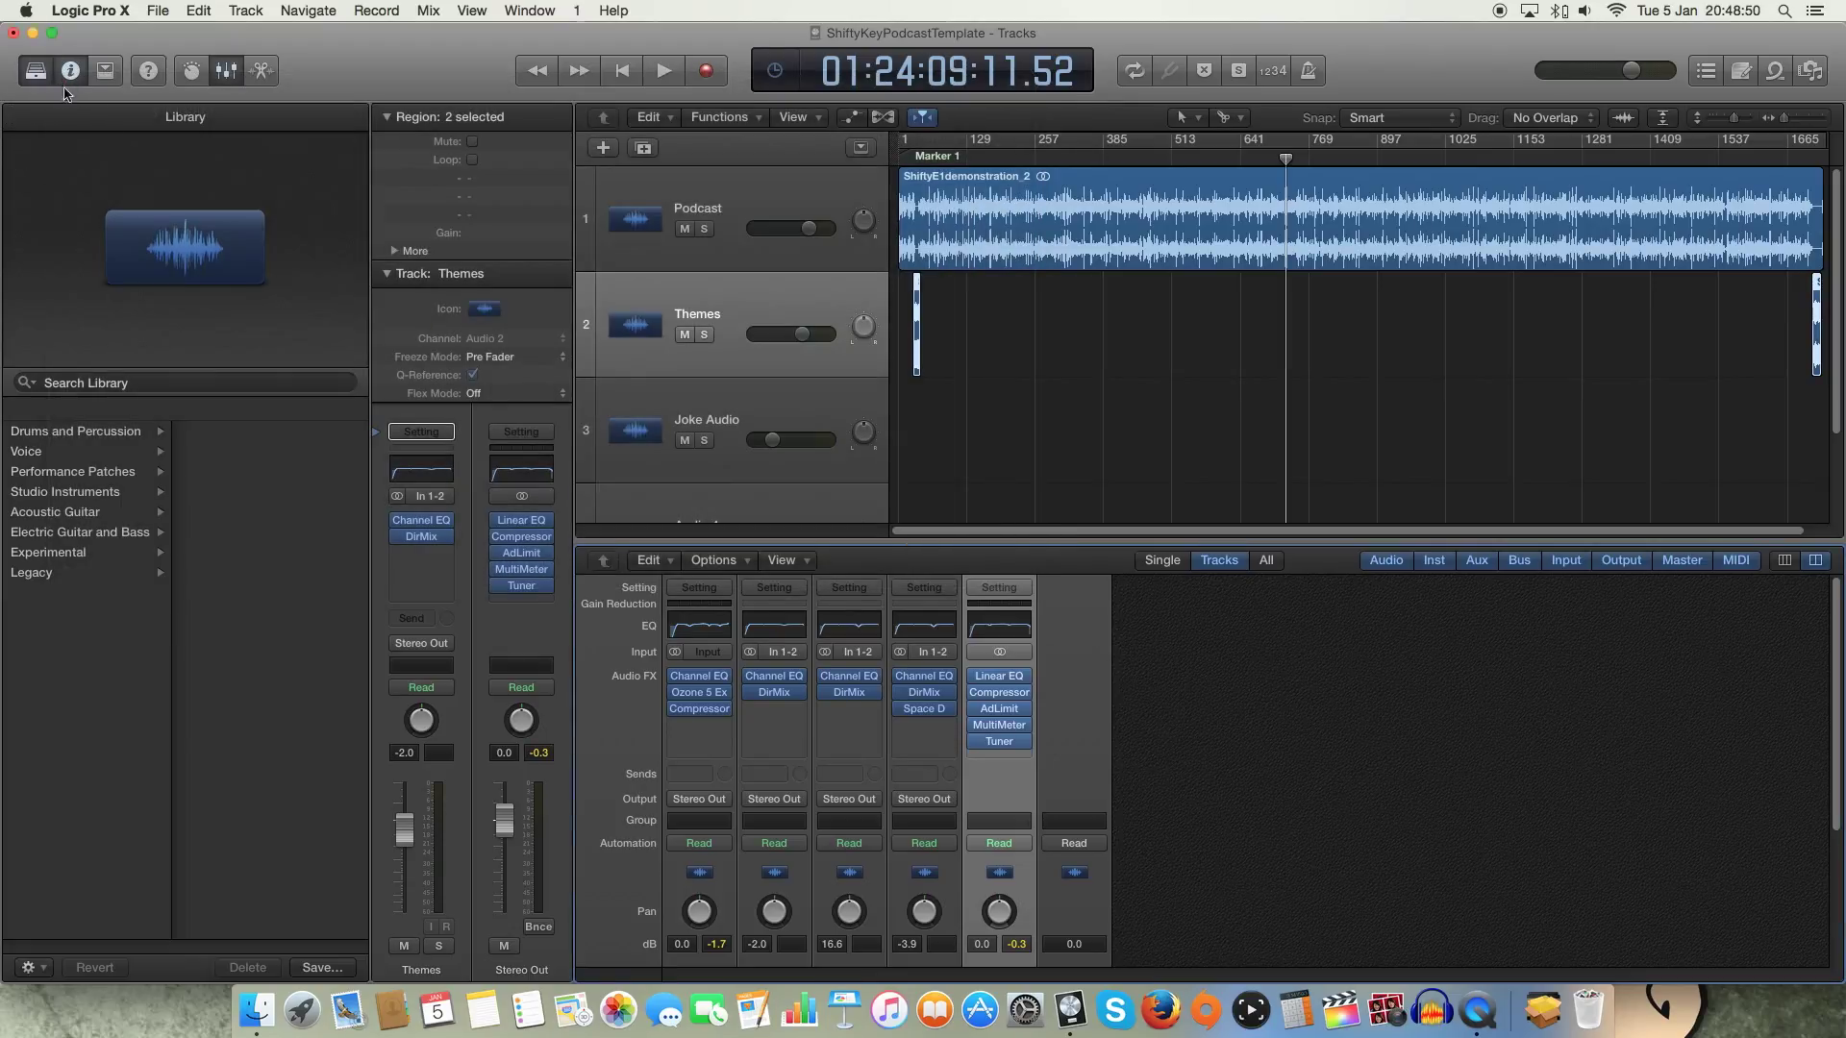
left_click(722, 620)
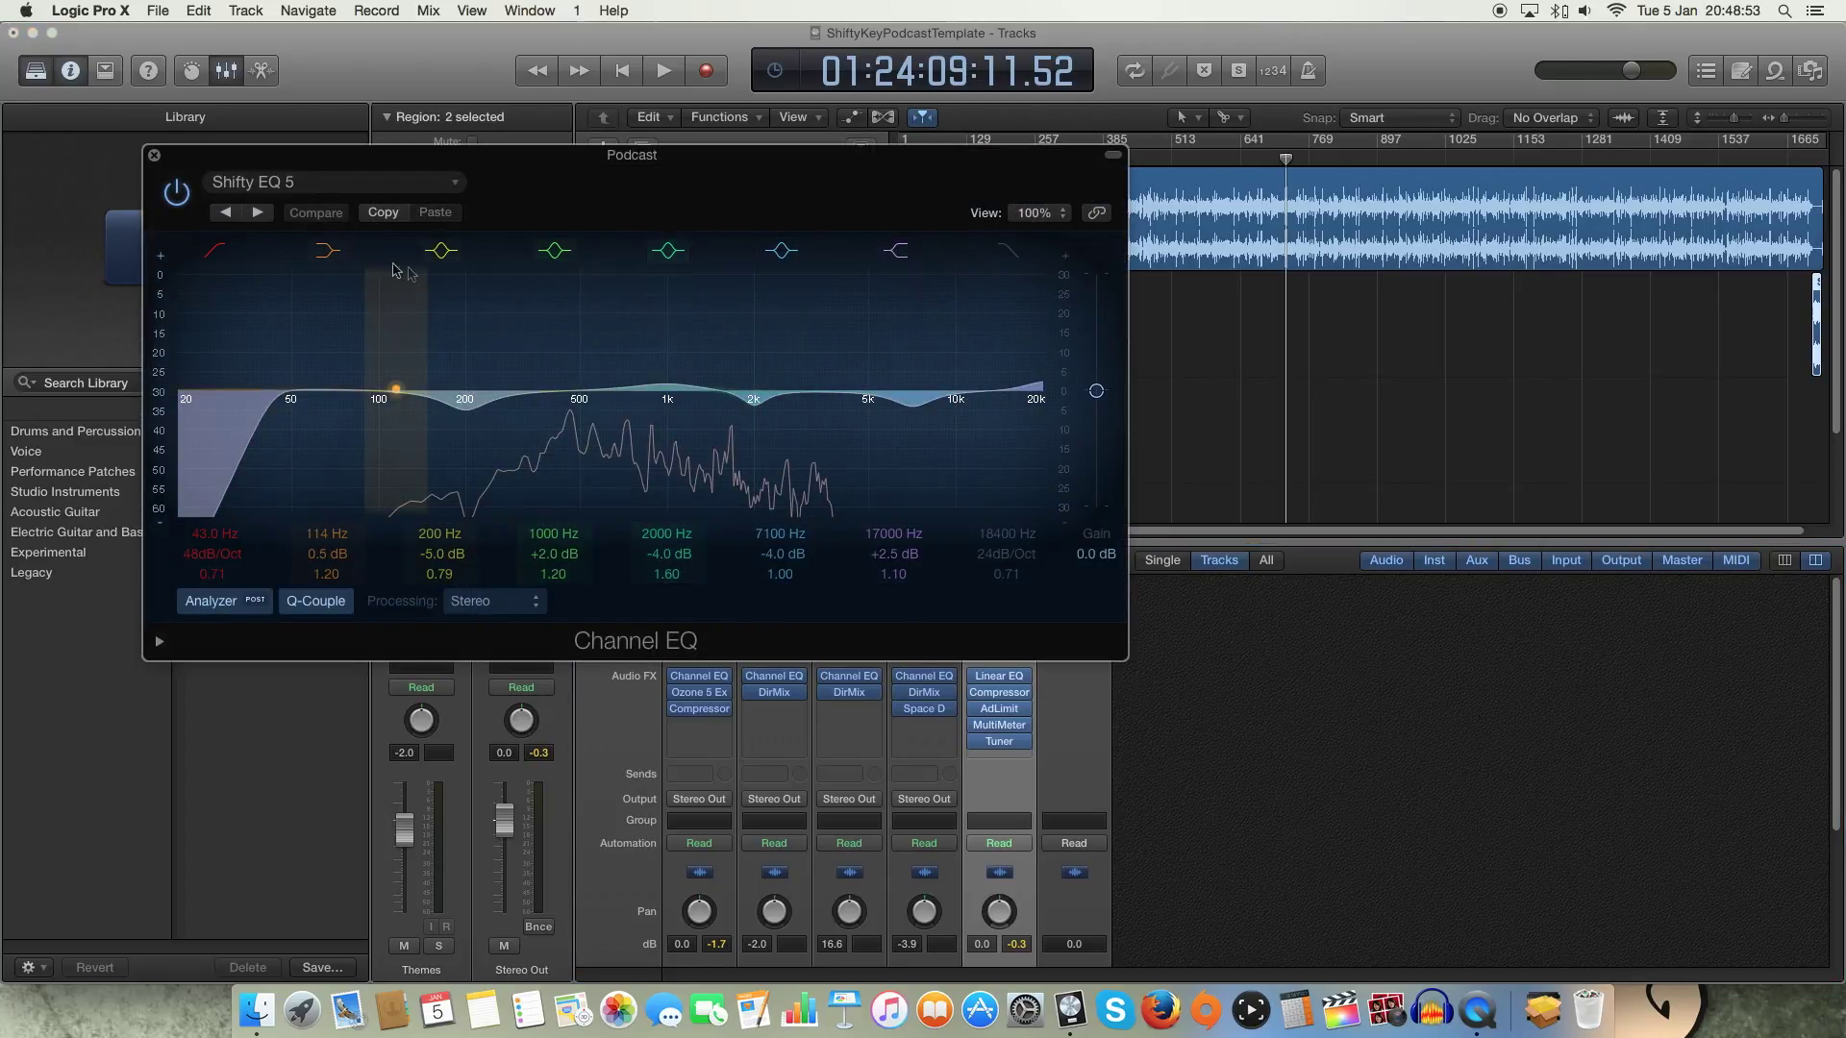
left_click(153, 155)
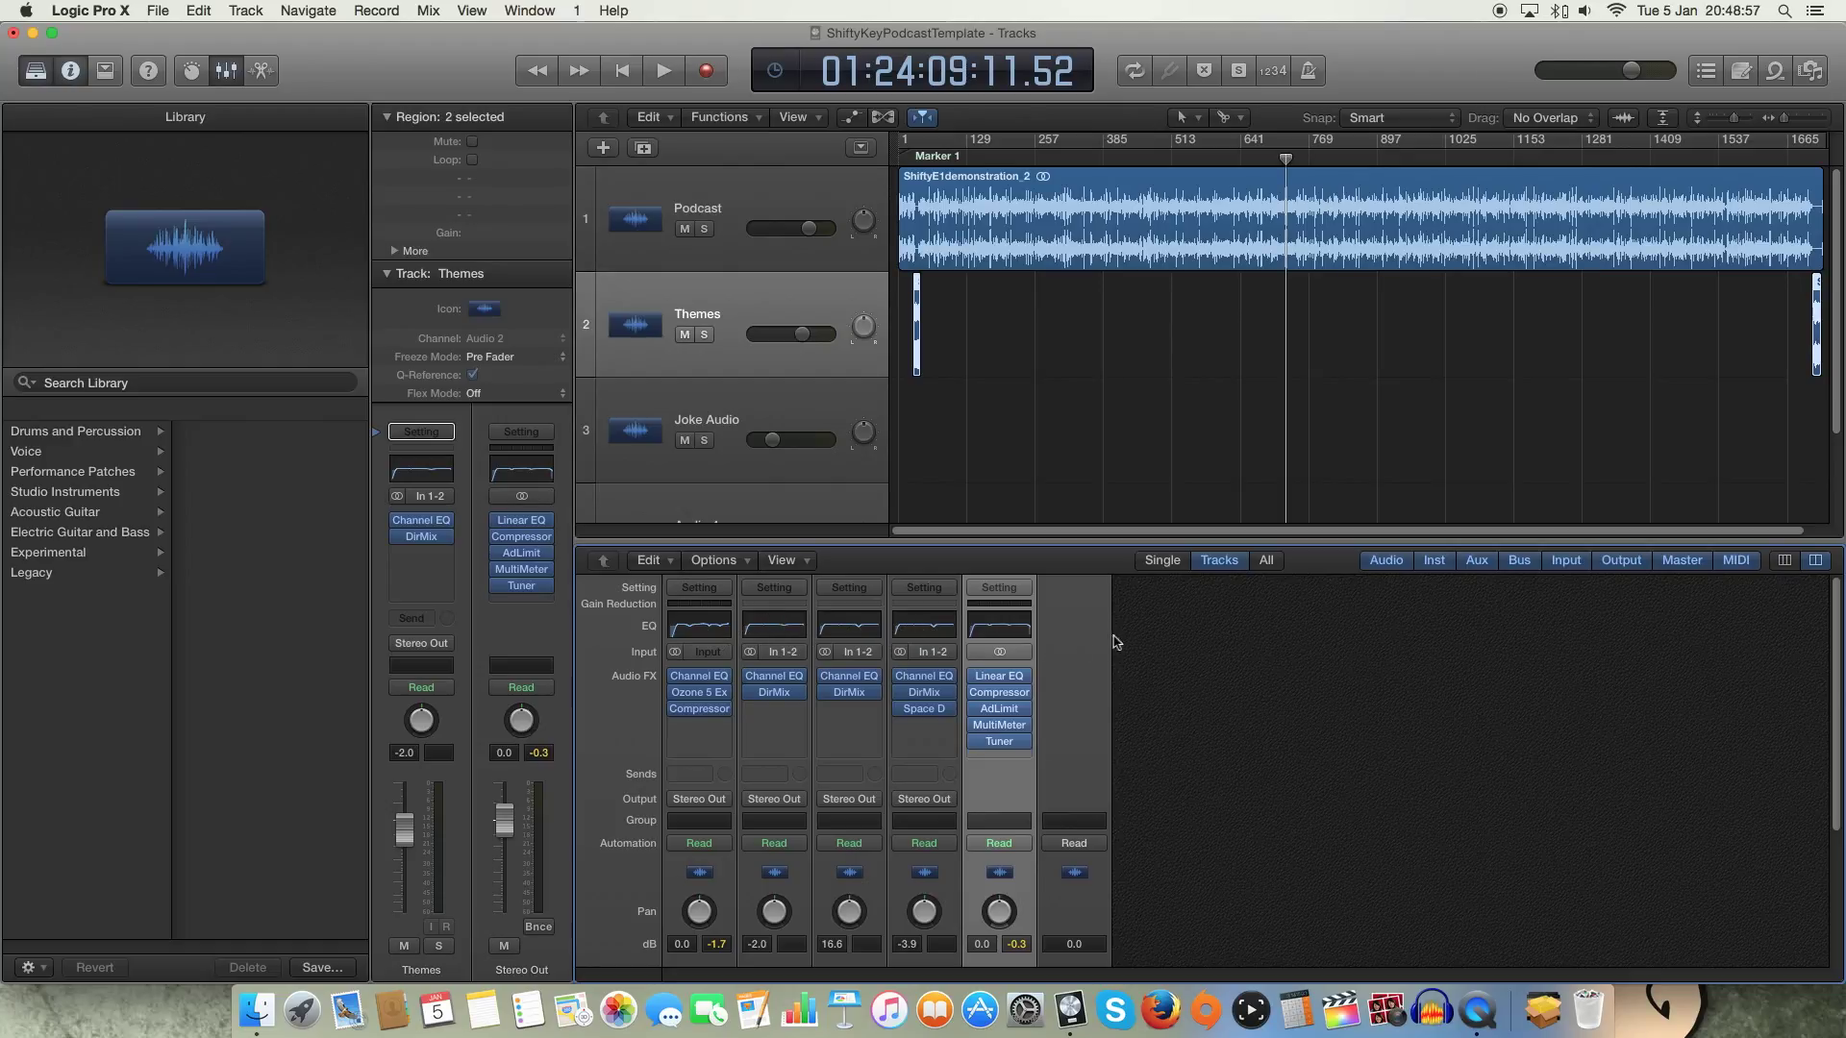
left_click(999, 626)
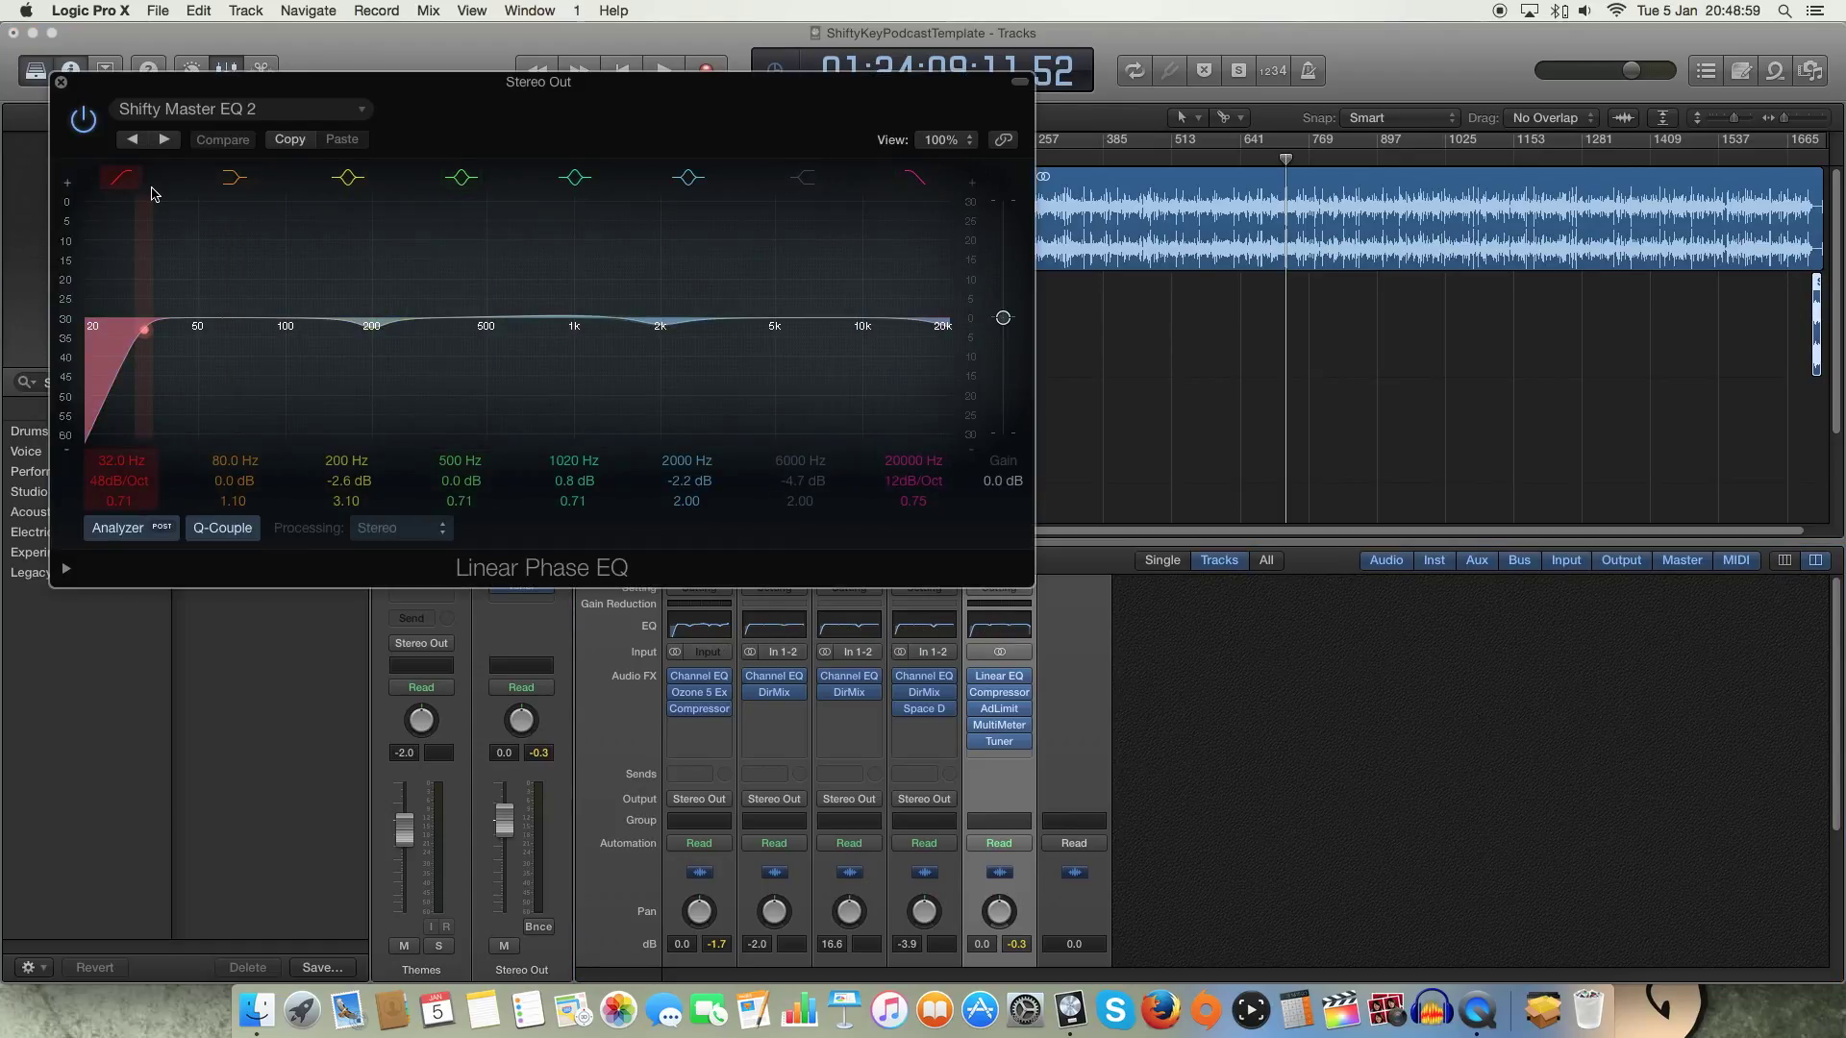
left_click(61, 84)
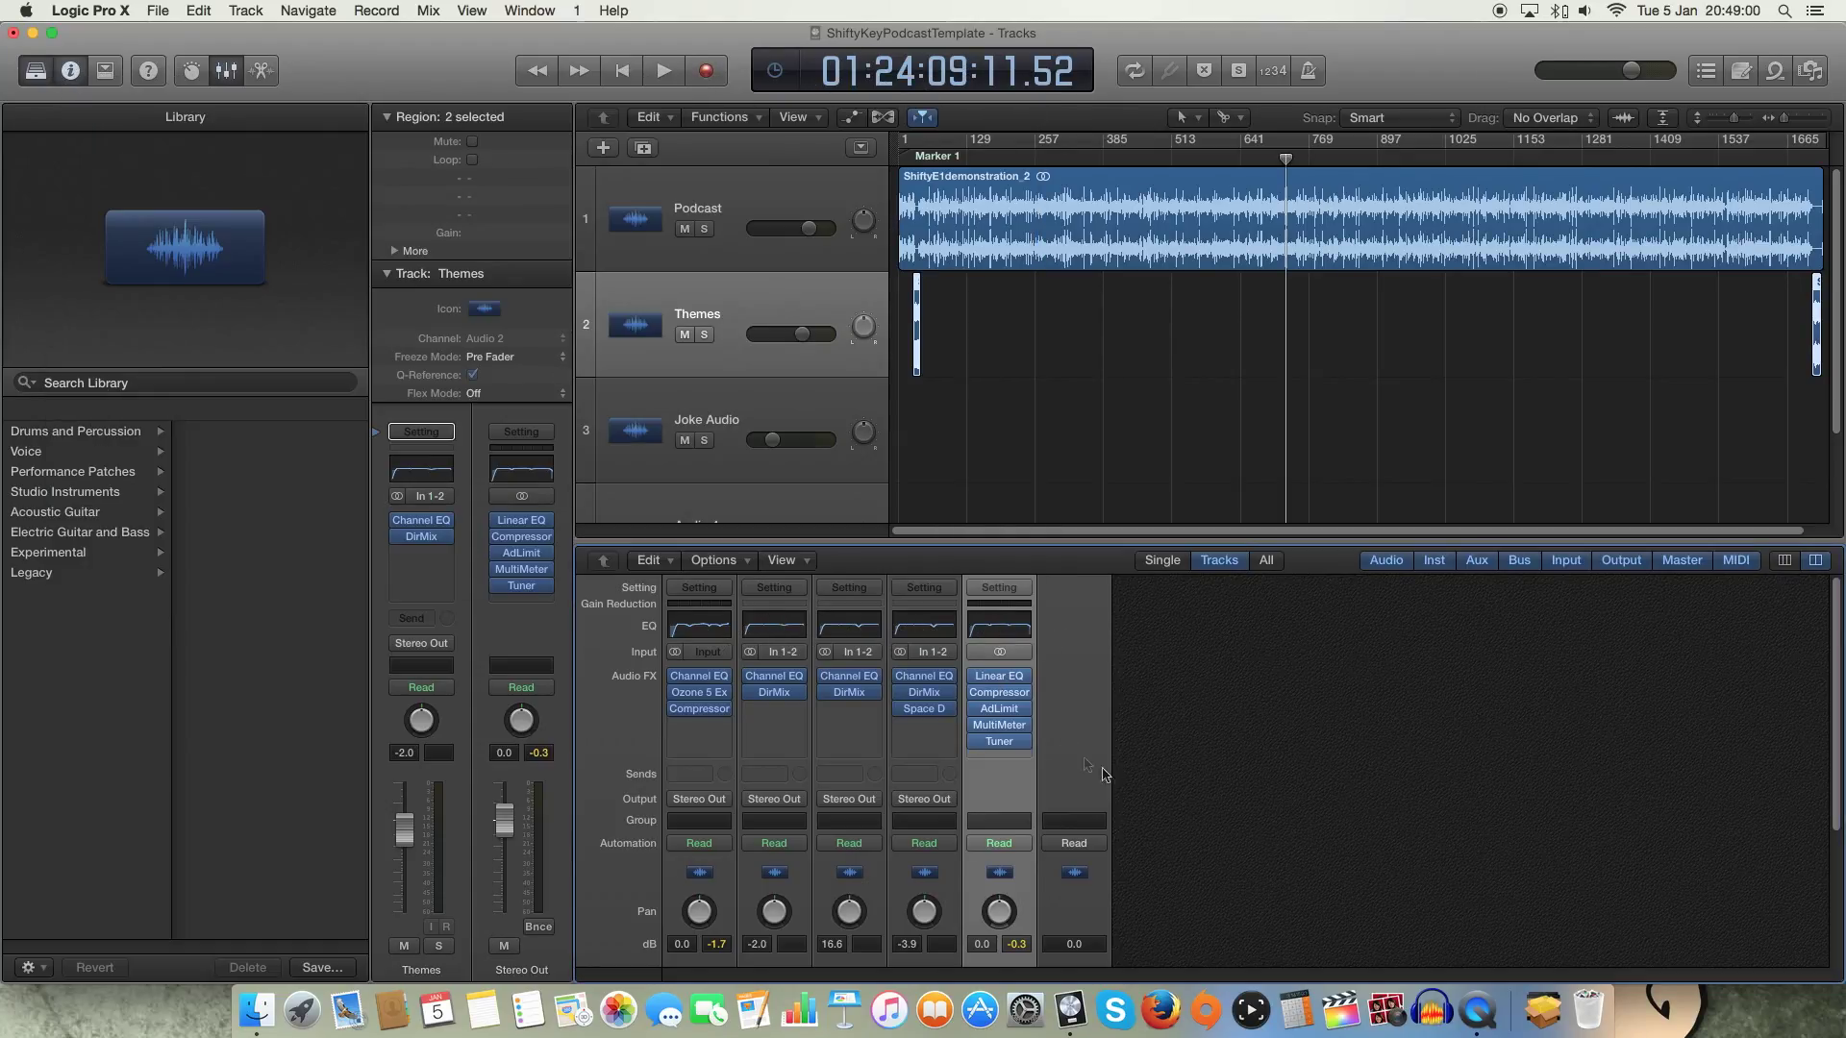
Check the Stereo Out Compressor's Graph and Meter displays, playing the recording to watch the gain reduction, and close its window.
left_click(999, 692)
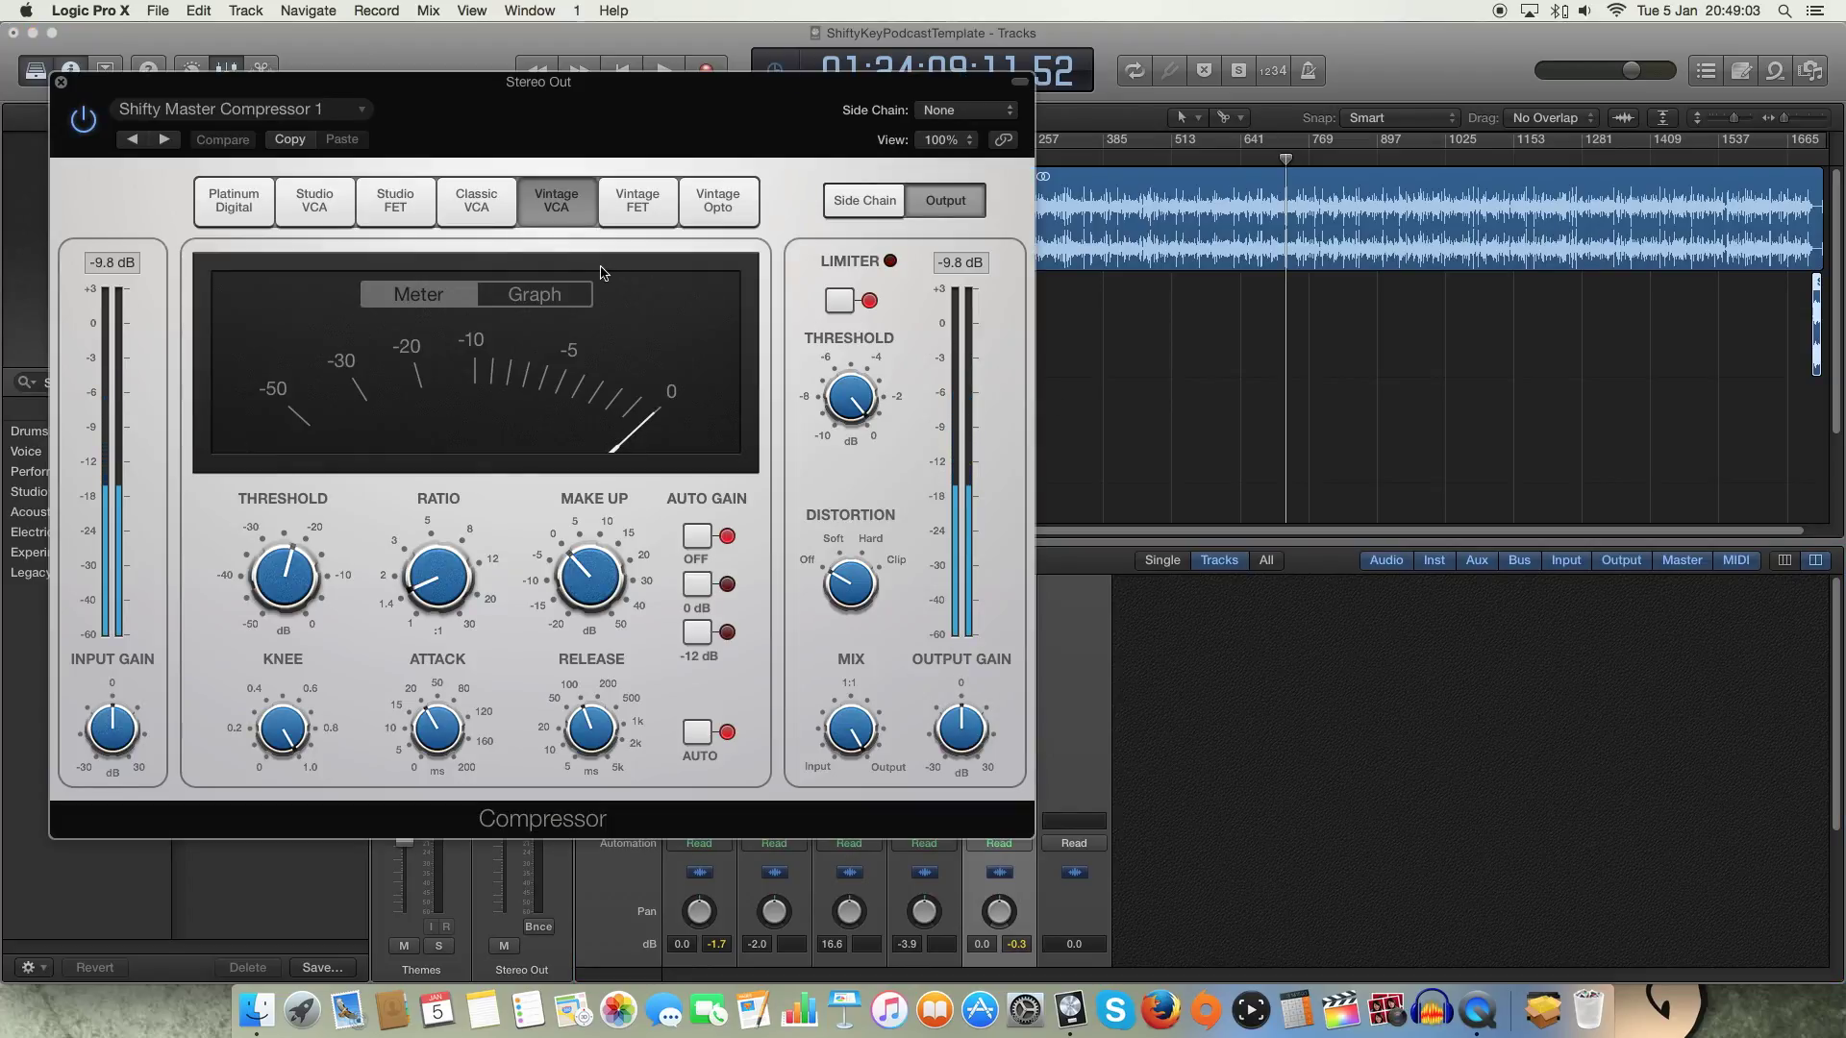
left_click(539, 294)
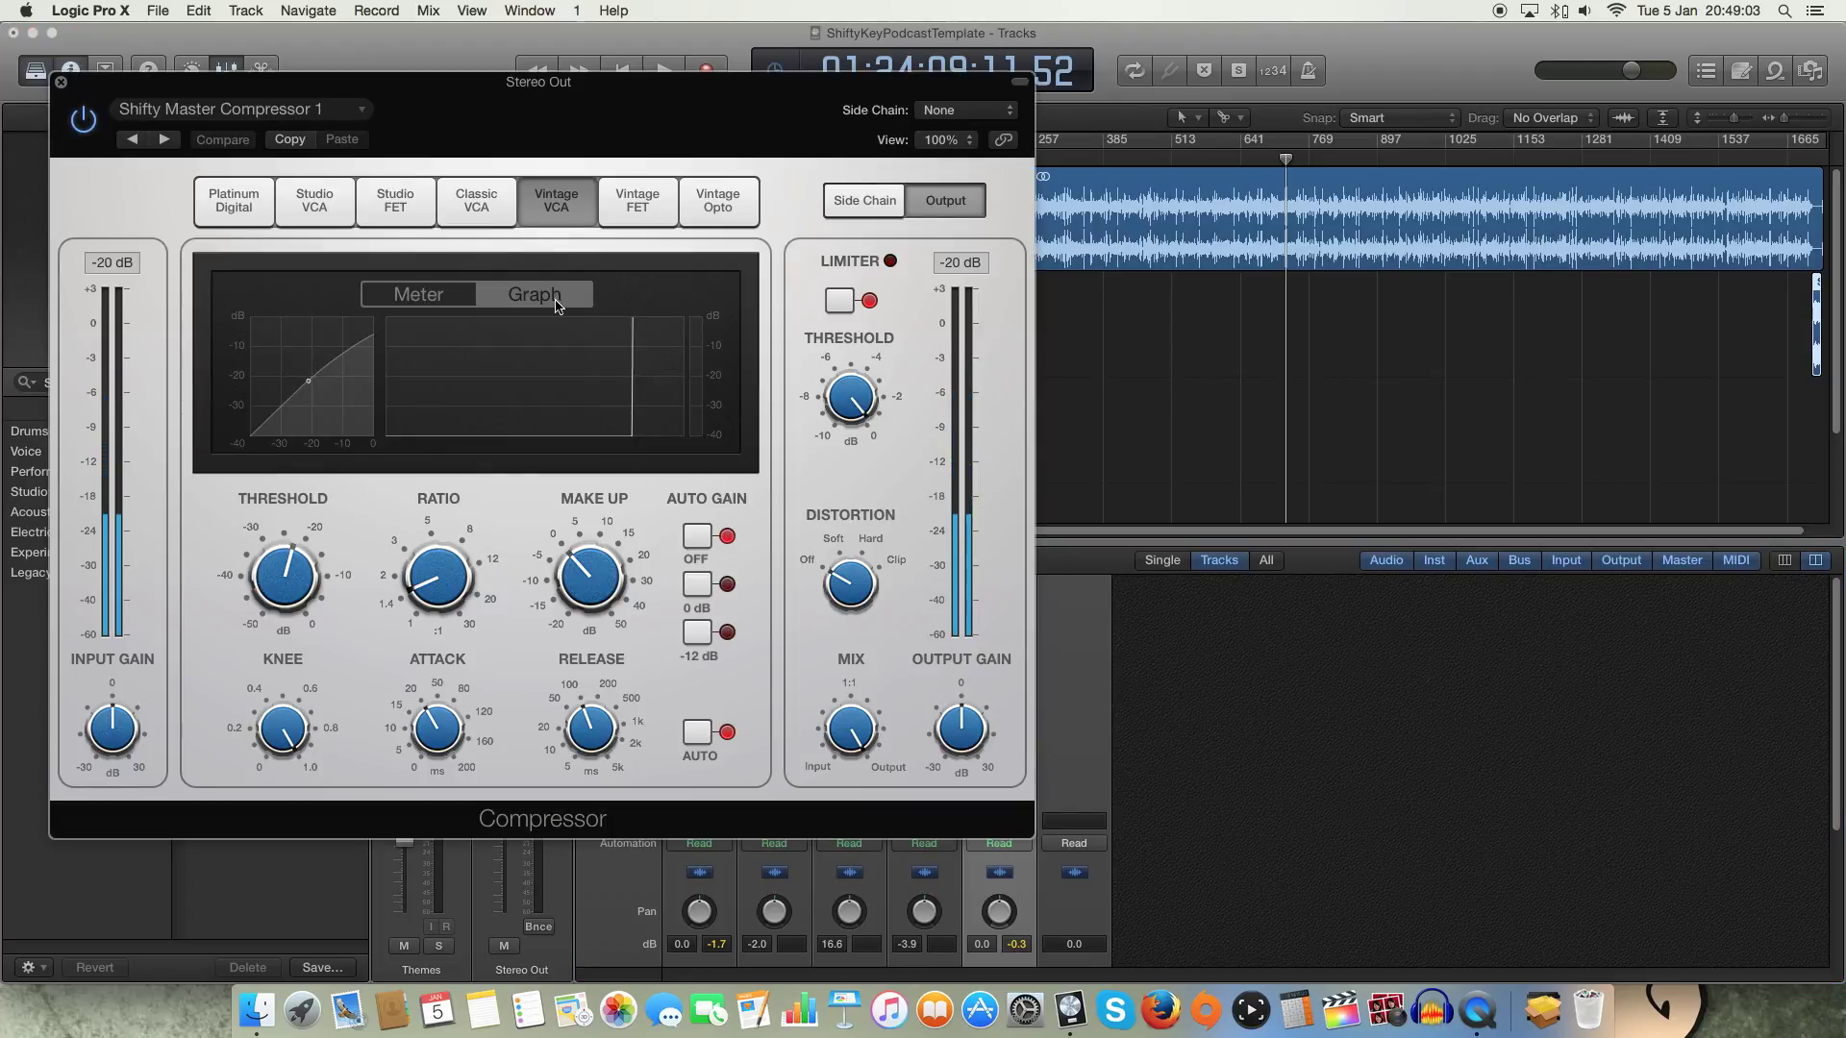
left_click(422, 294)
key("space")
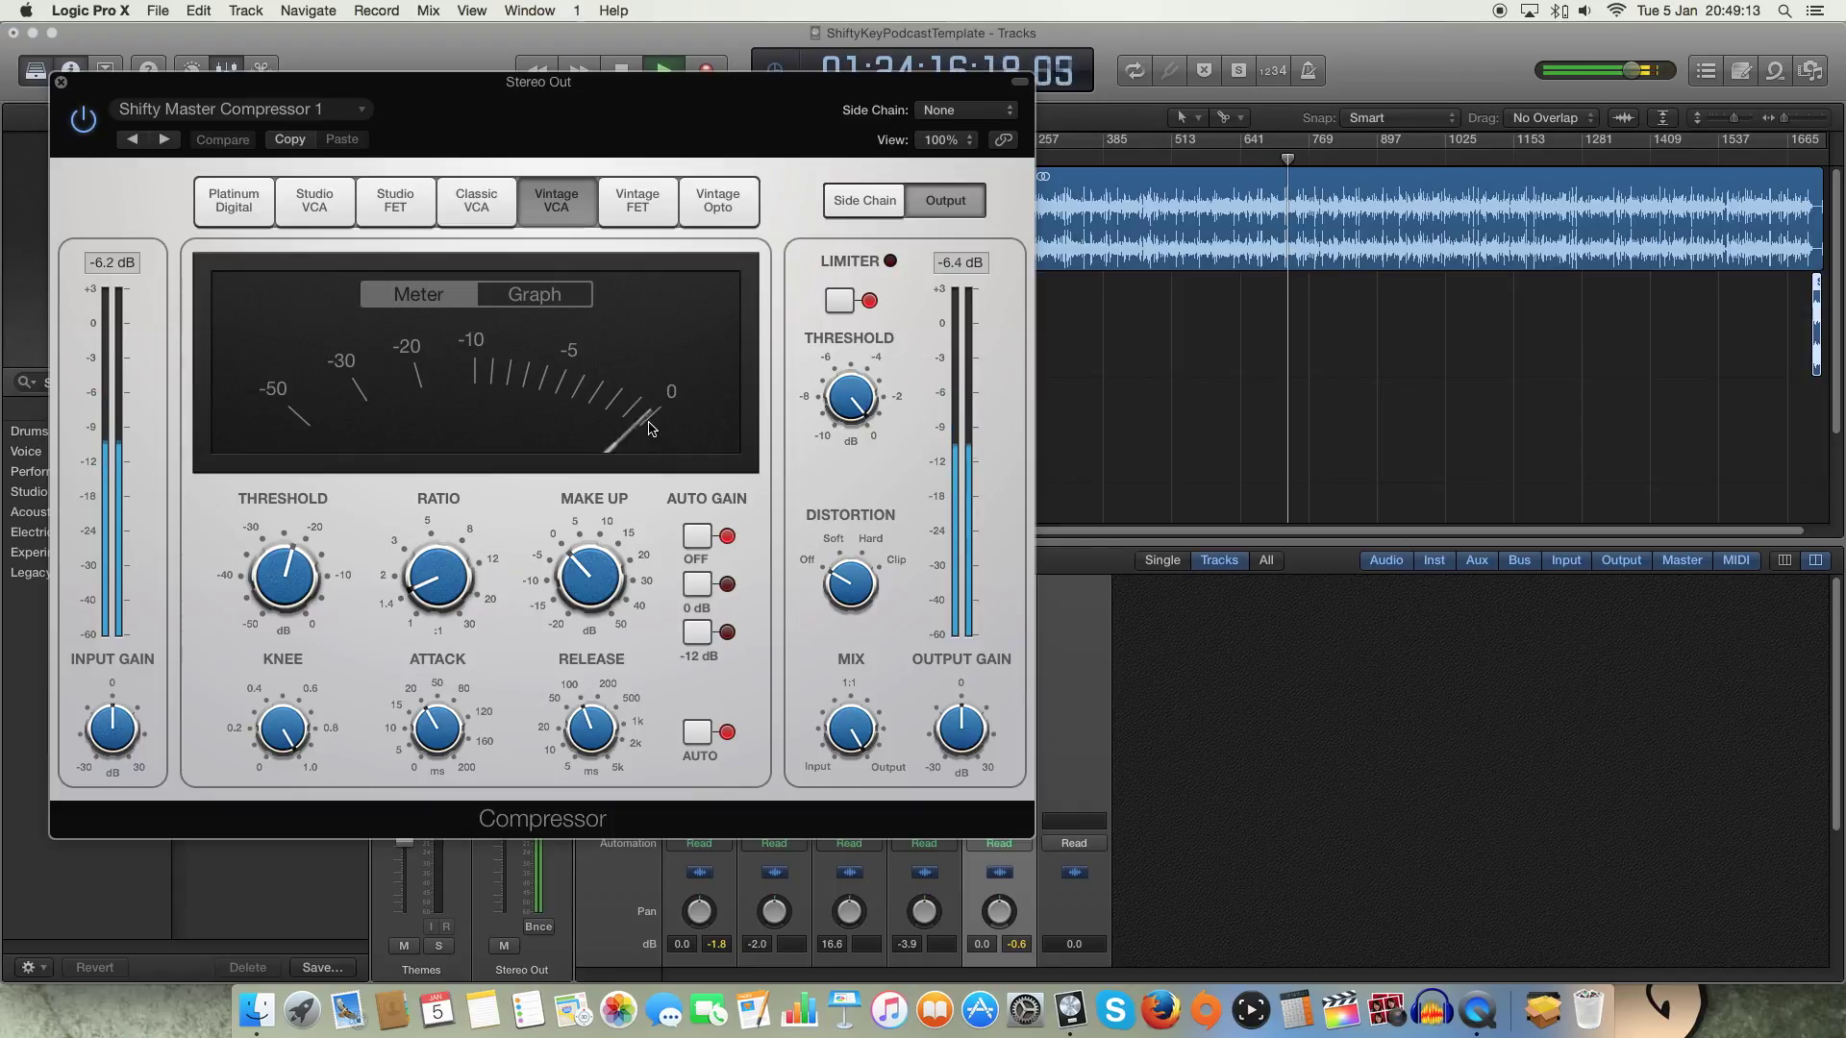
key("space")
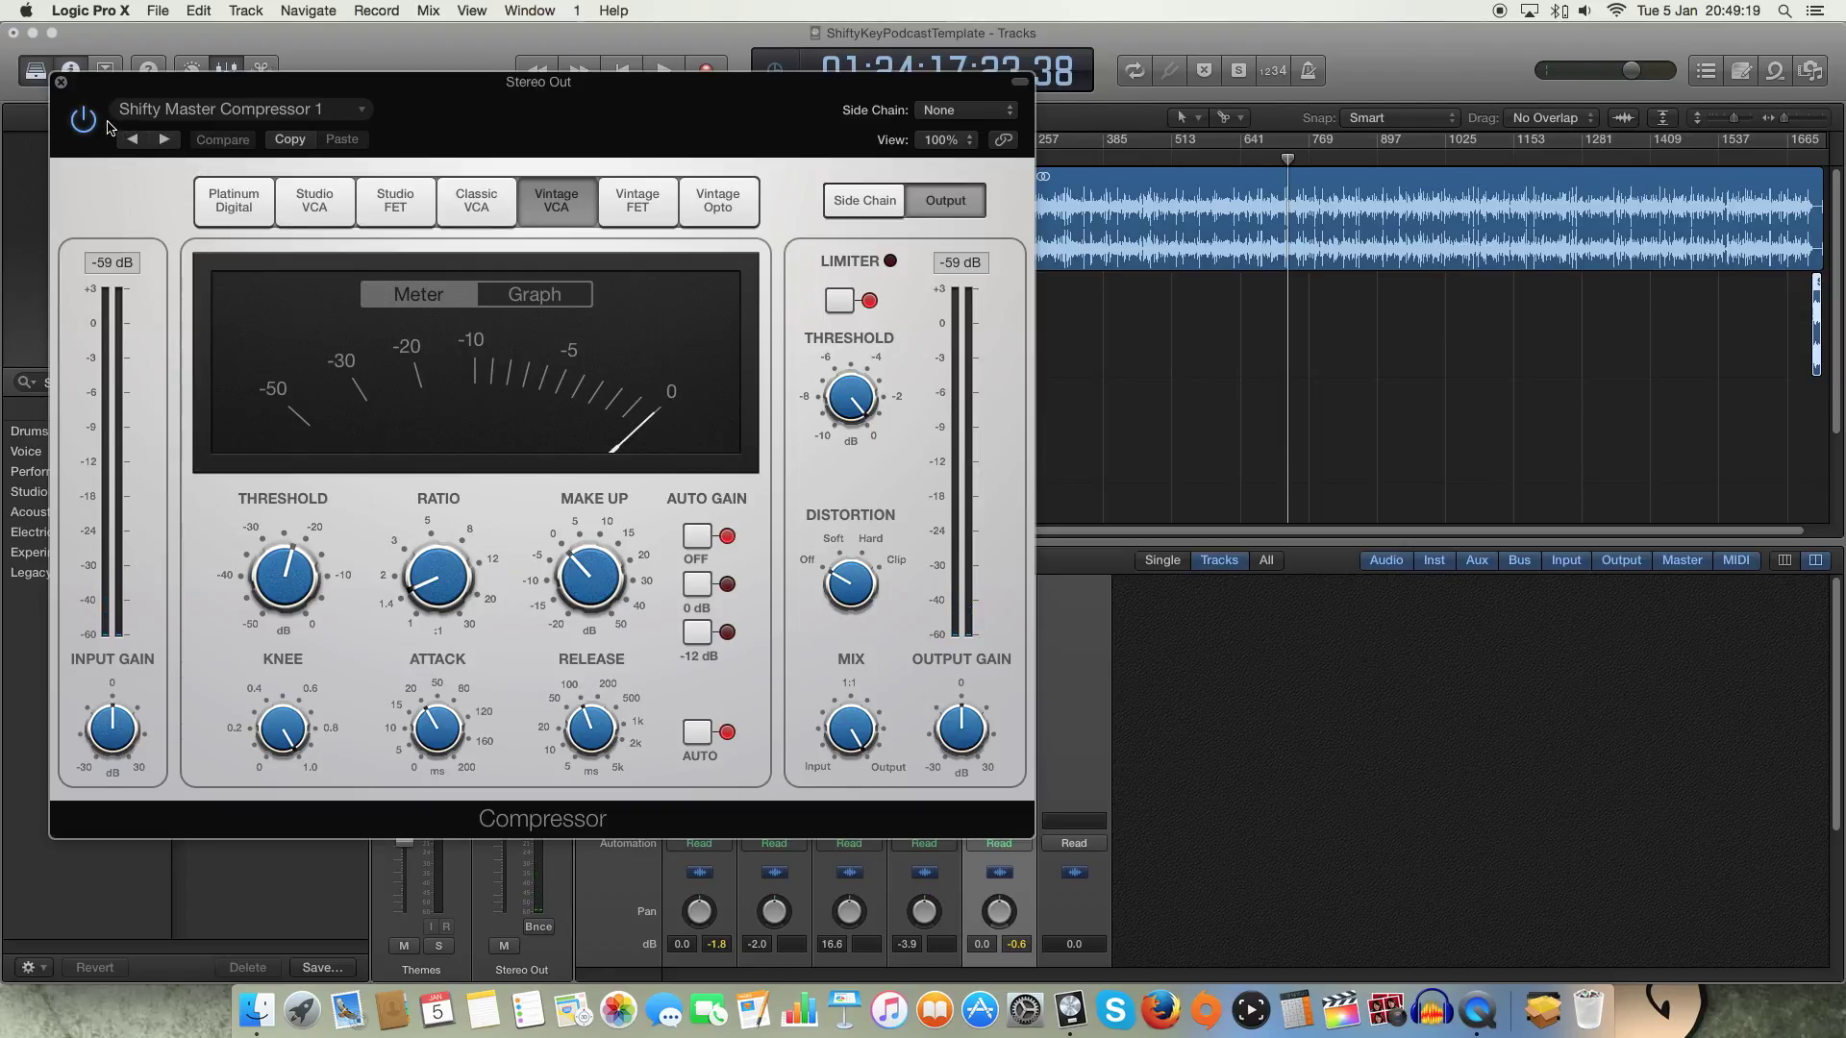
left_click(61, 87)
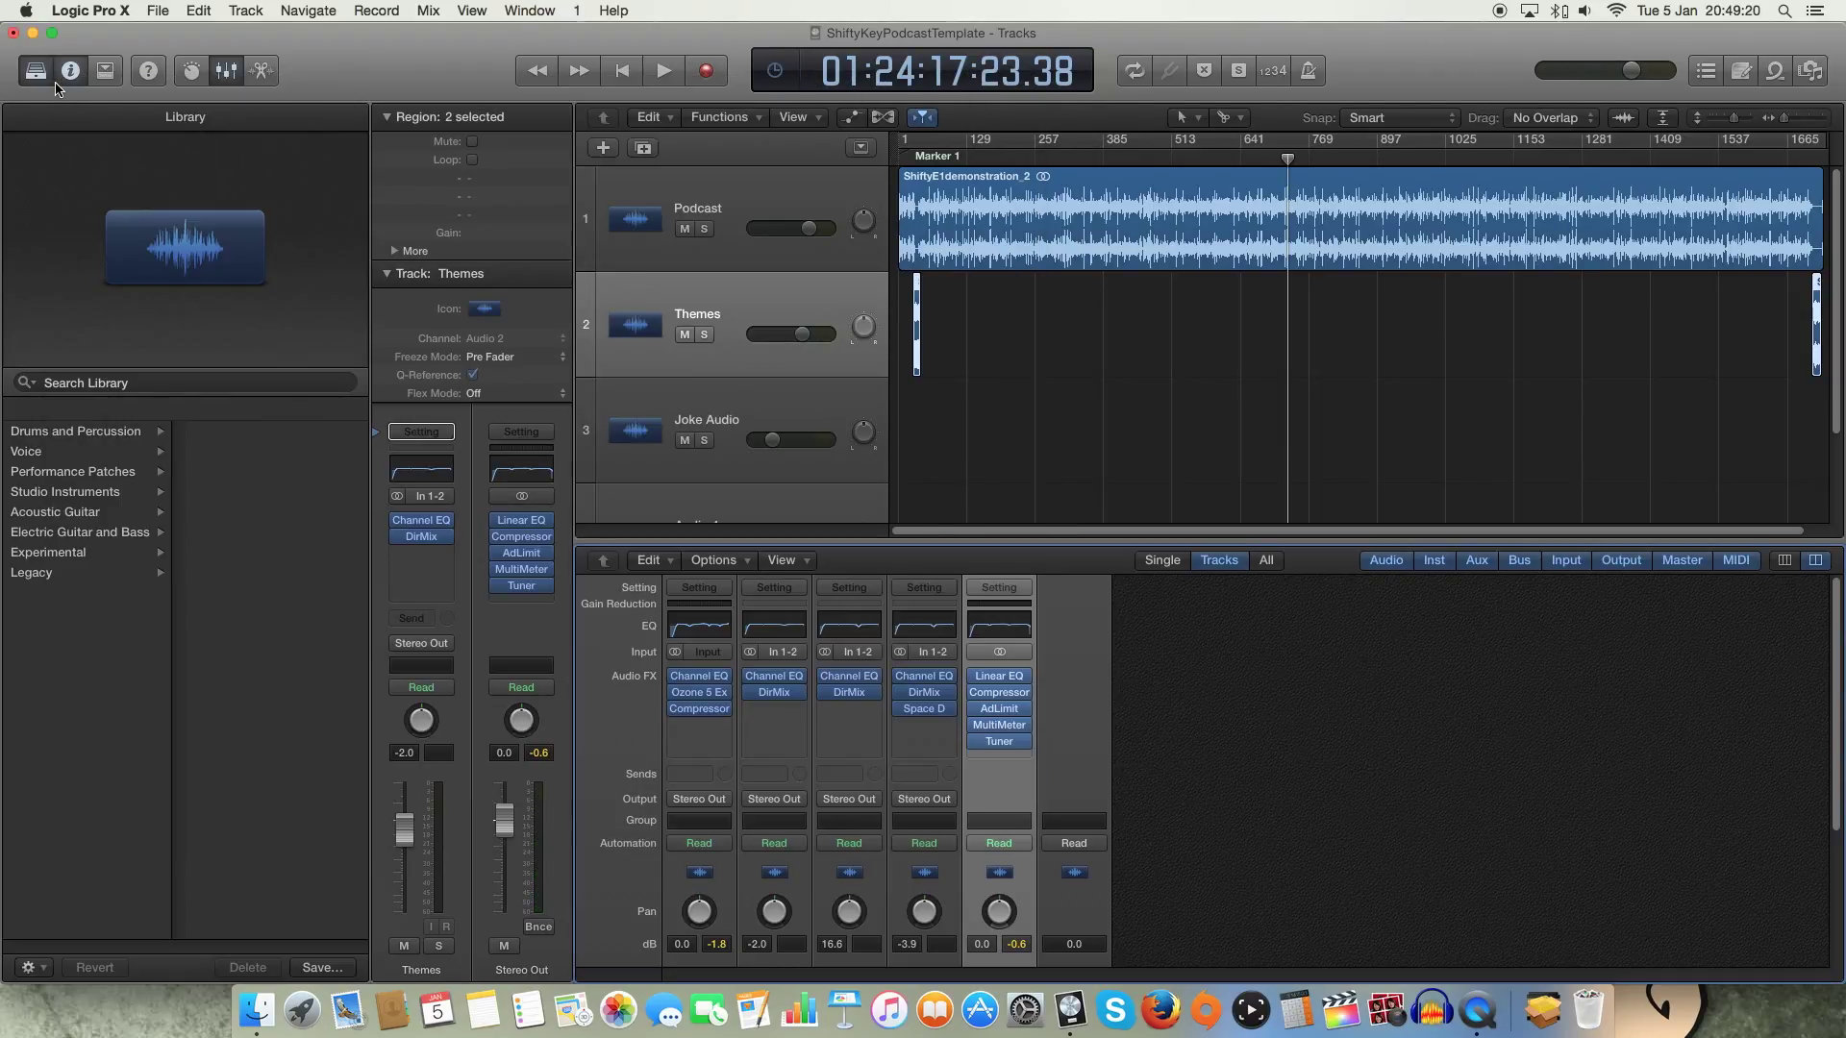
Open the Stereo Out Adaptive Limiter, try an output ceiling of 0.0 dB, and return it to -0.3 dB.
left_click(1003, 712)
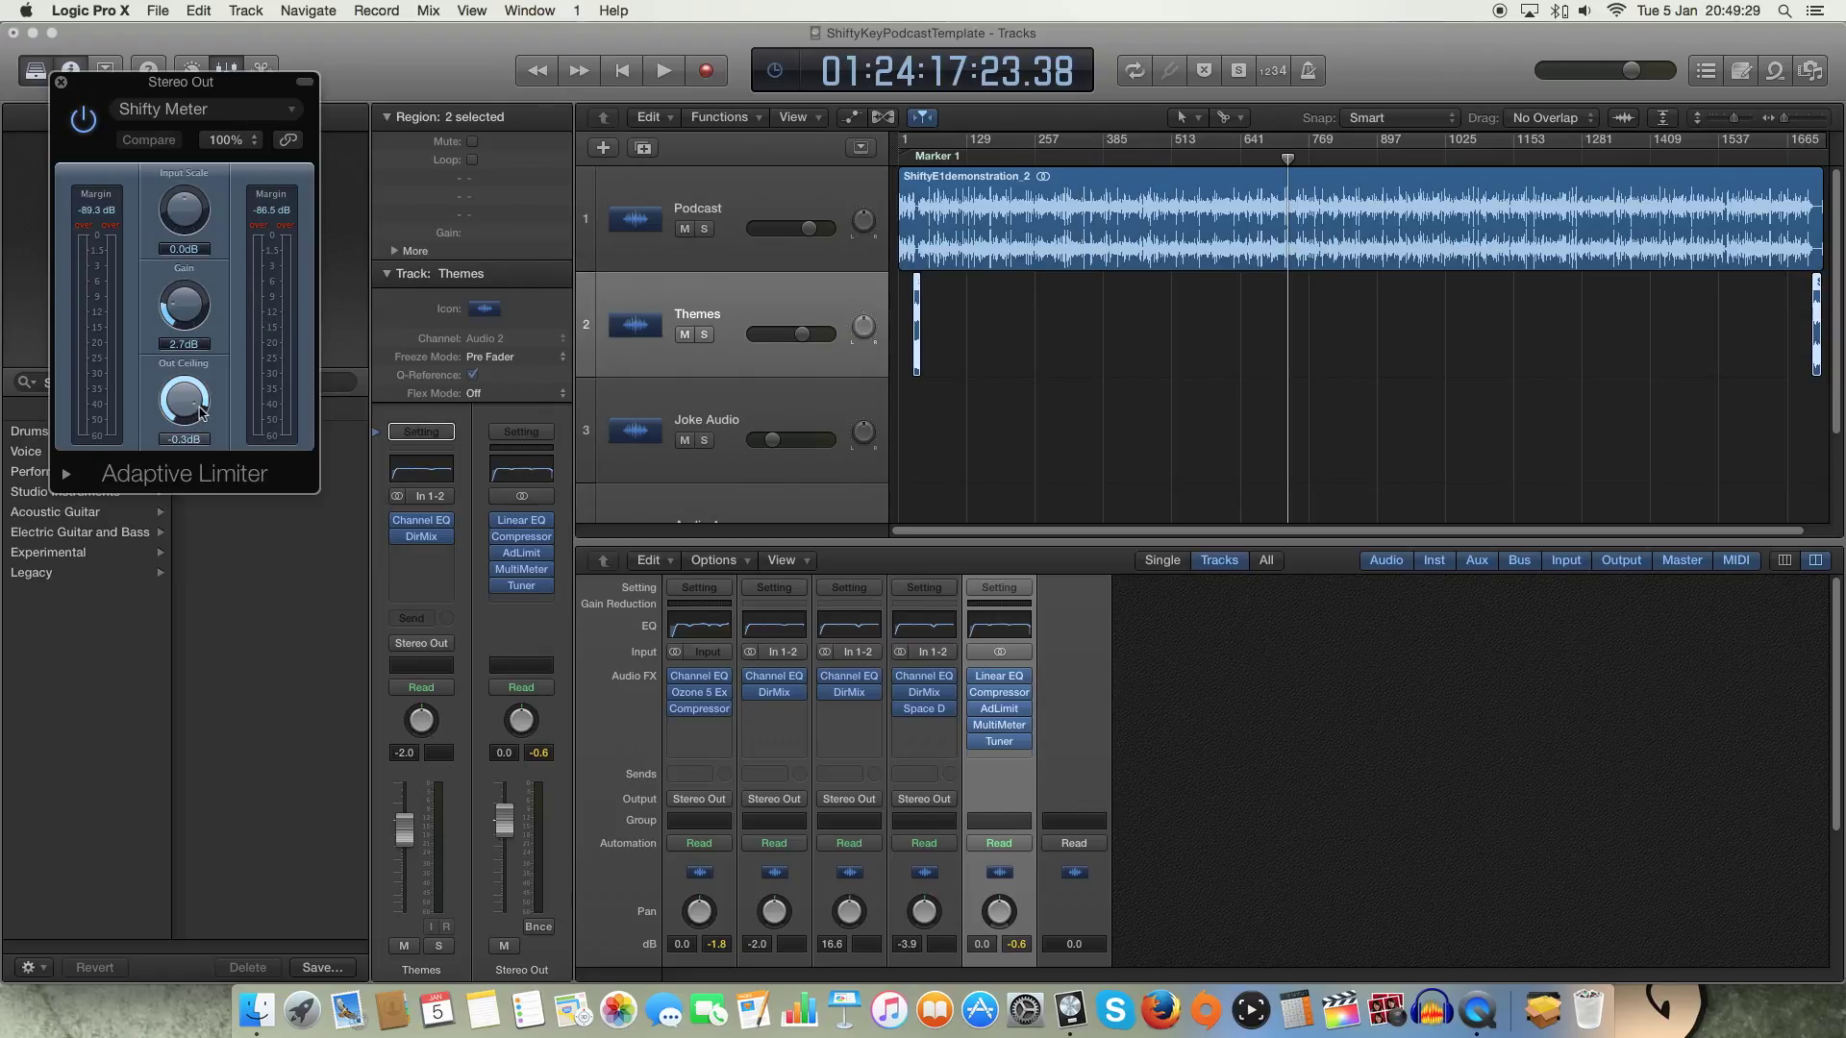
left_click_drag(191, 447, 200, 363)
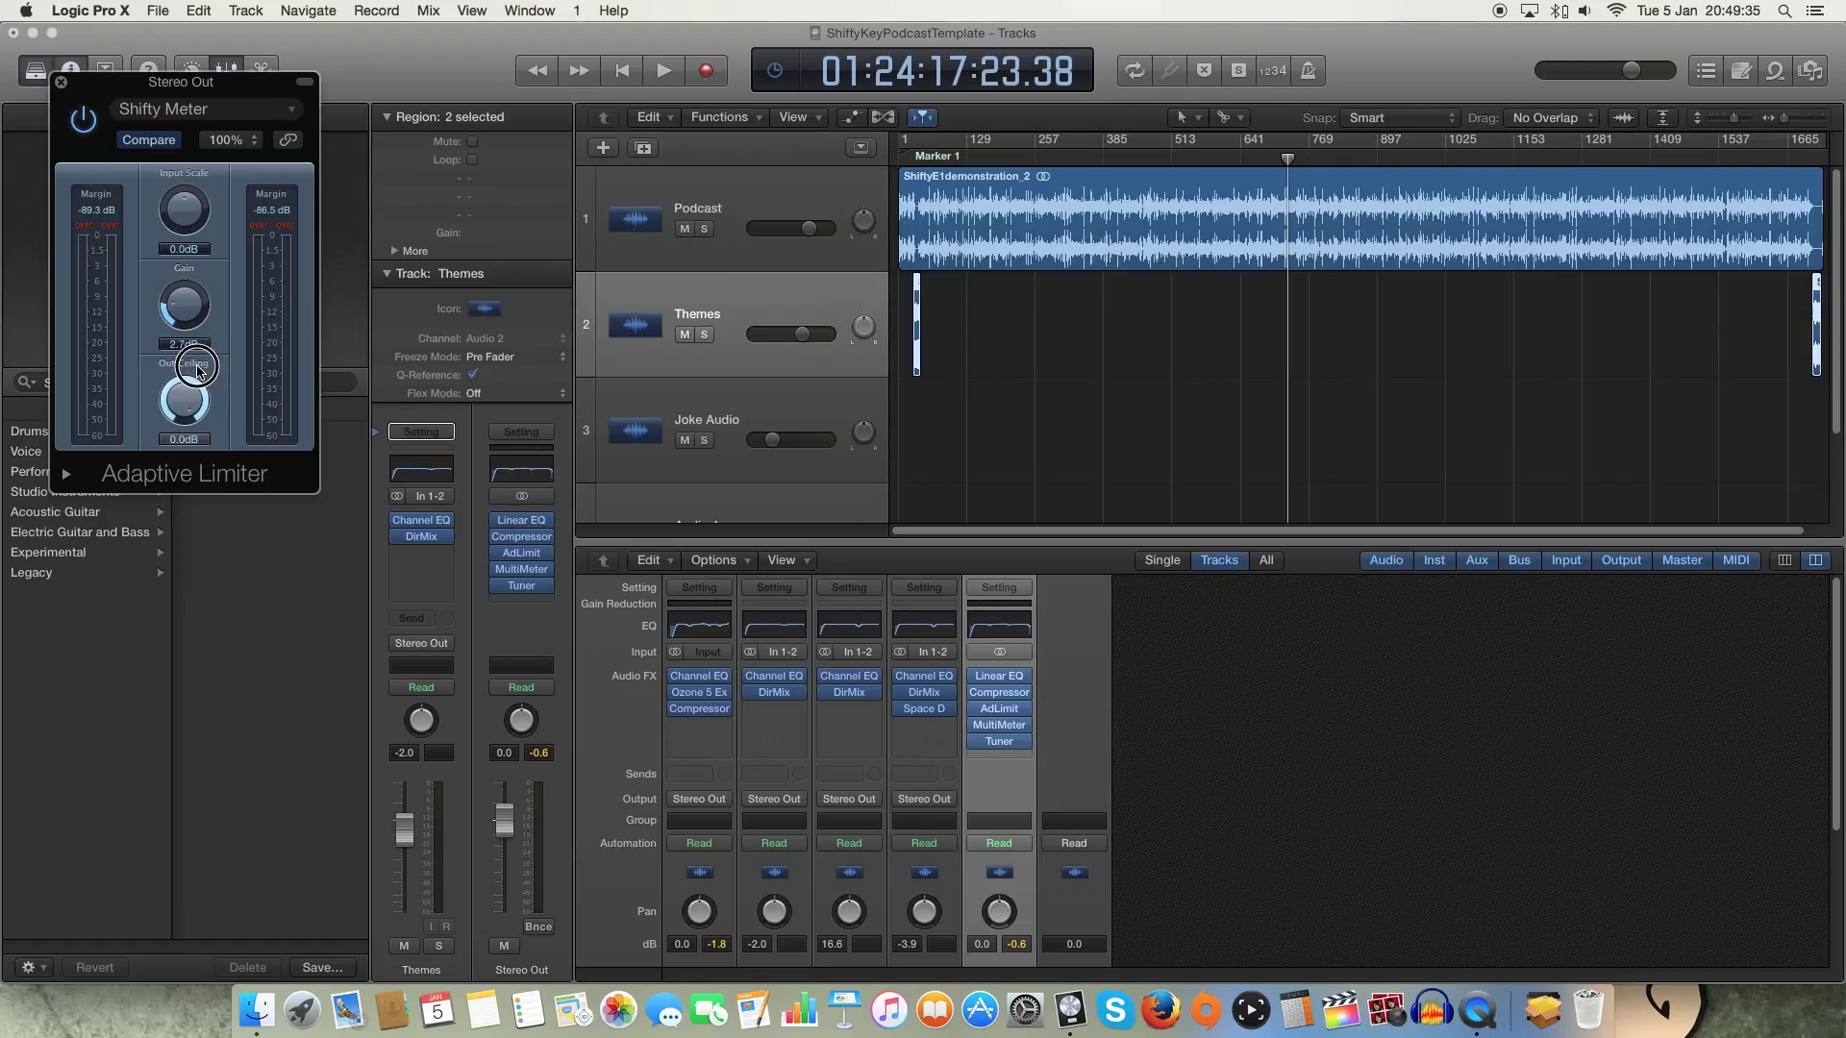
left_click_drag(187, 387, 178, 414)
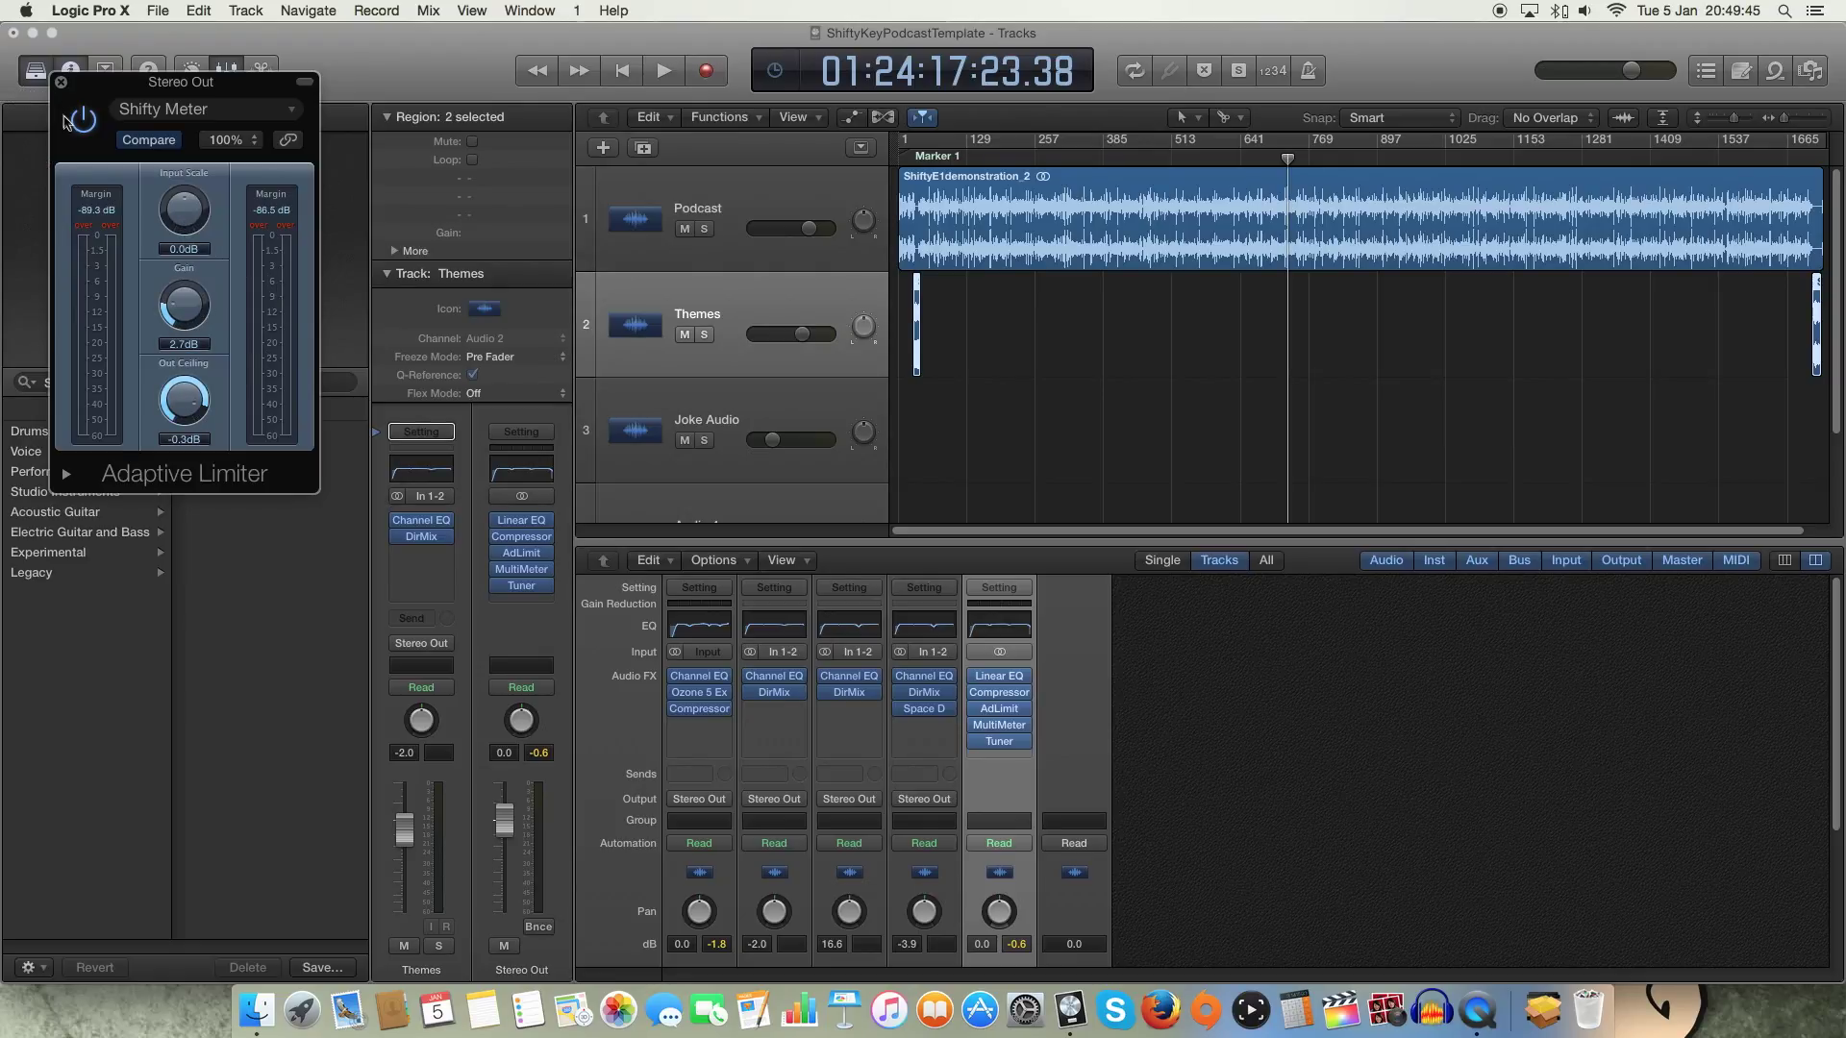
Try an Adaptive Limiter gain of 8.0 dB during playback, lower the gain again, stop playback and close the plug-in window.
key("space")
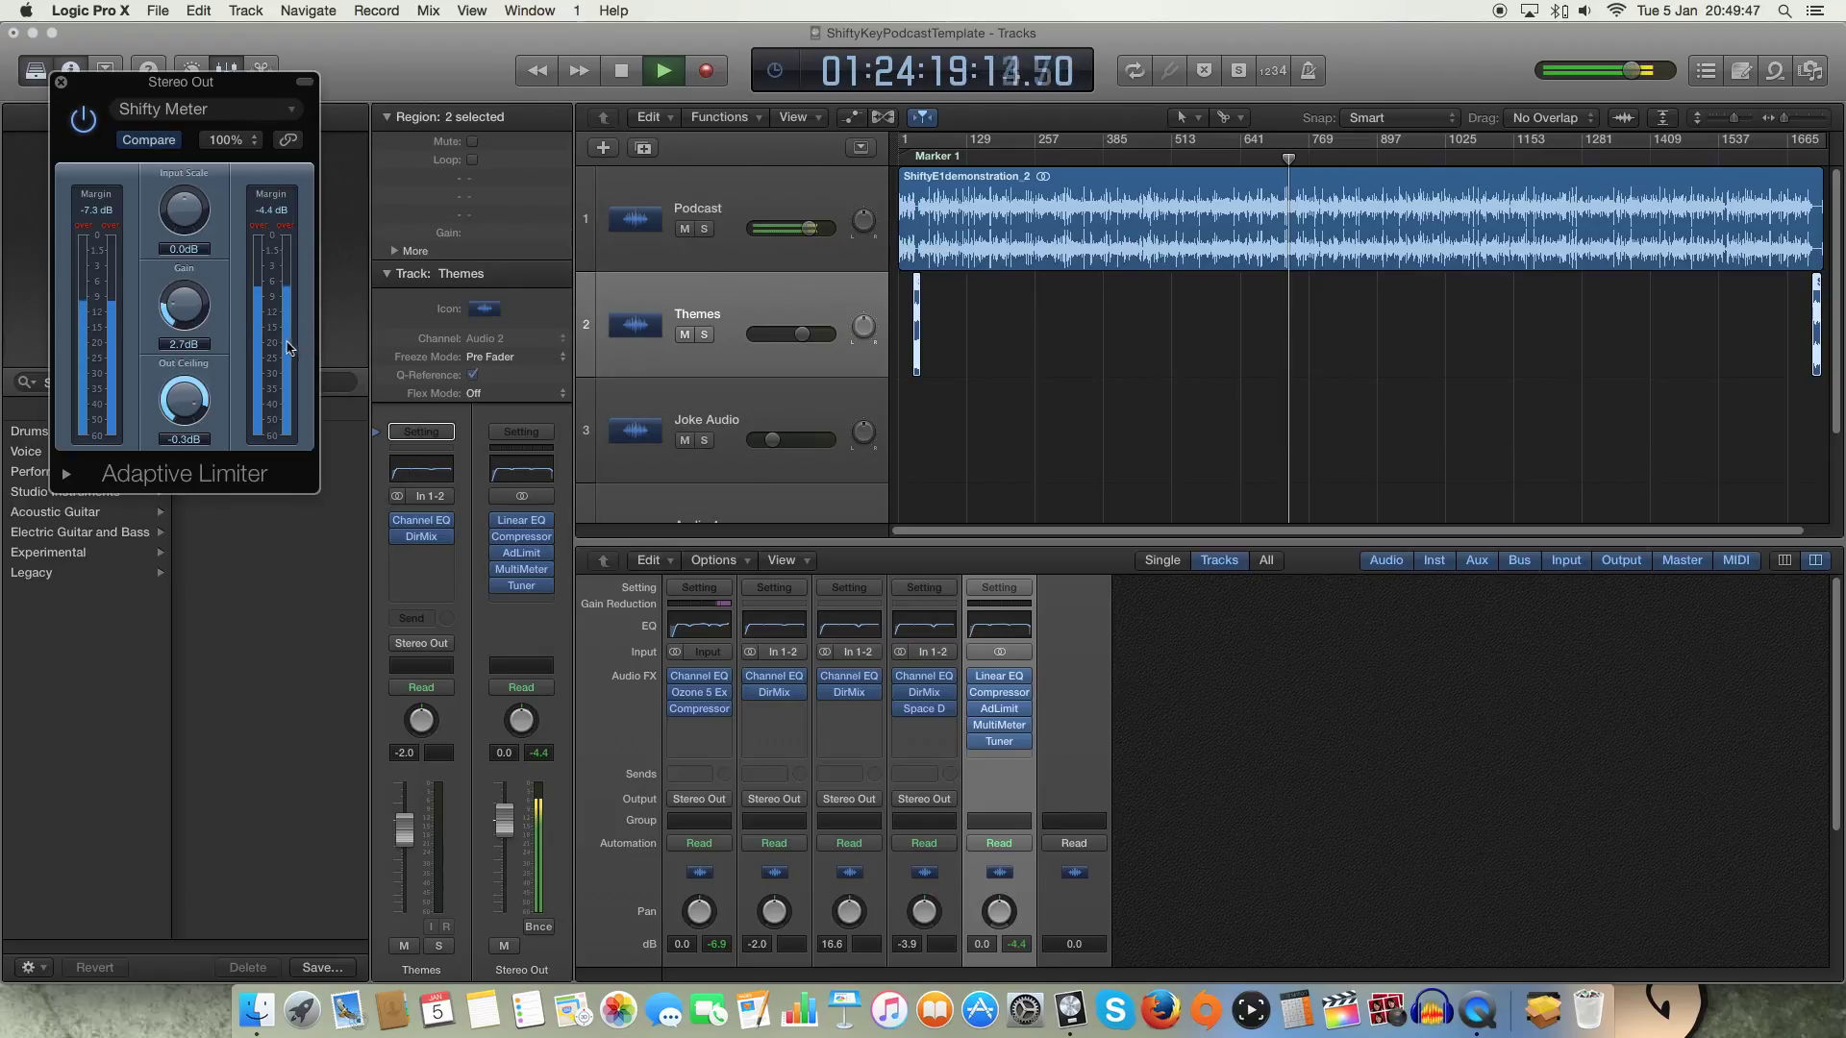
left_click_drag(183, 308, 179, 241)
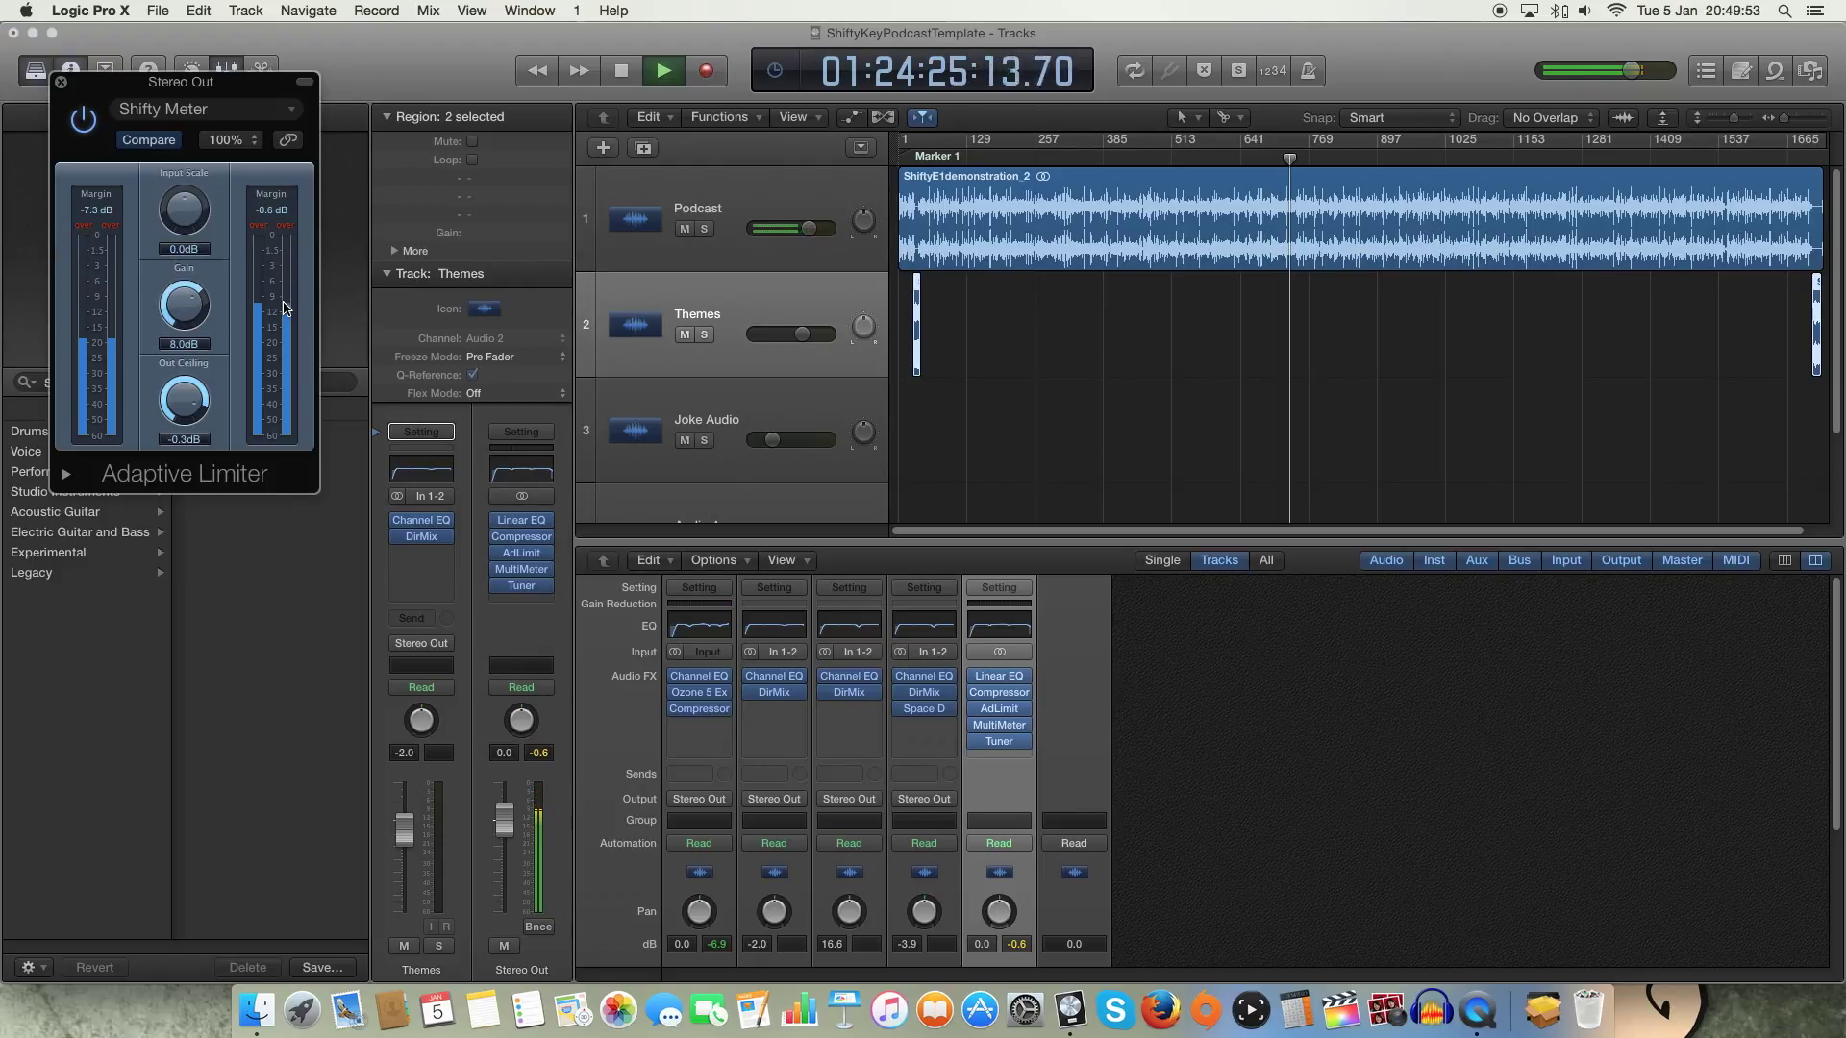
left_click_drag(184, 306, 202, 370)
key("space")
left_click(61, 81)
Remove the Tuner plug-in from the Stereo Out channel strip.
mouse_move(996, 692)
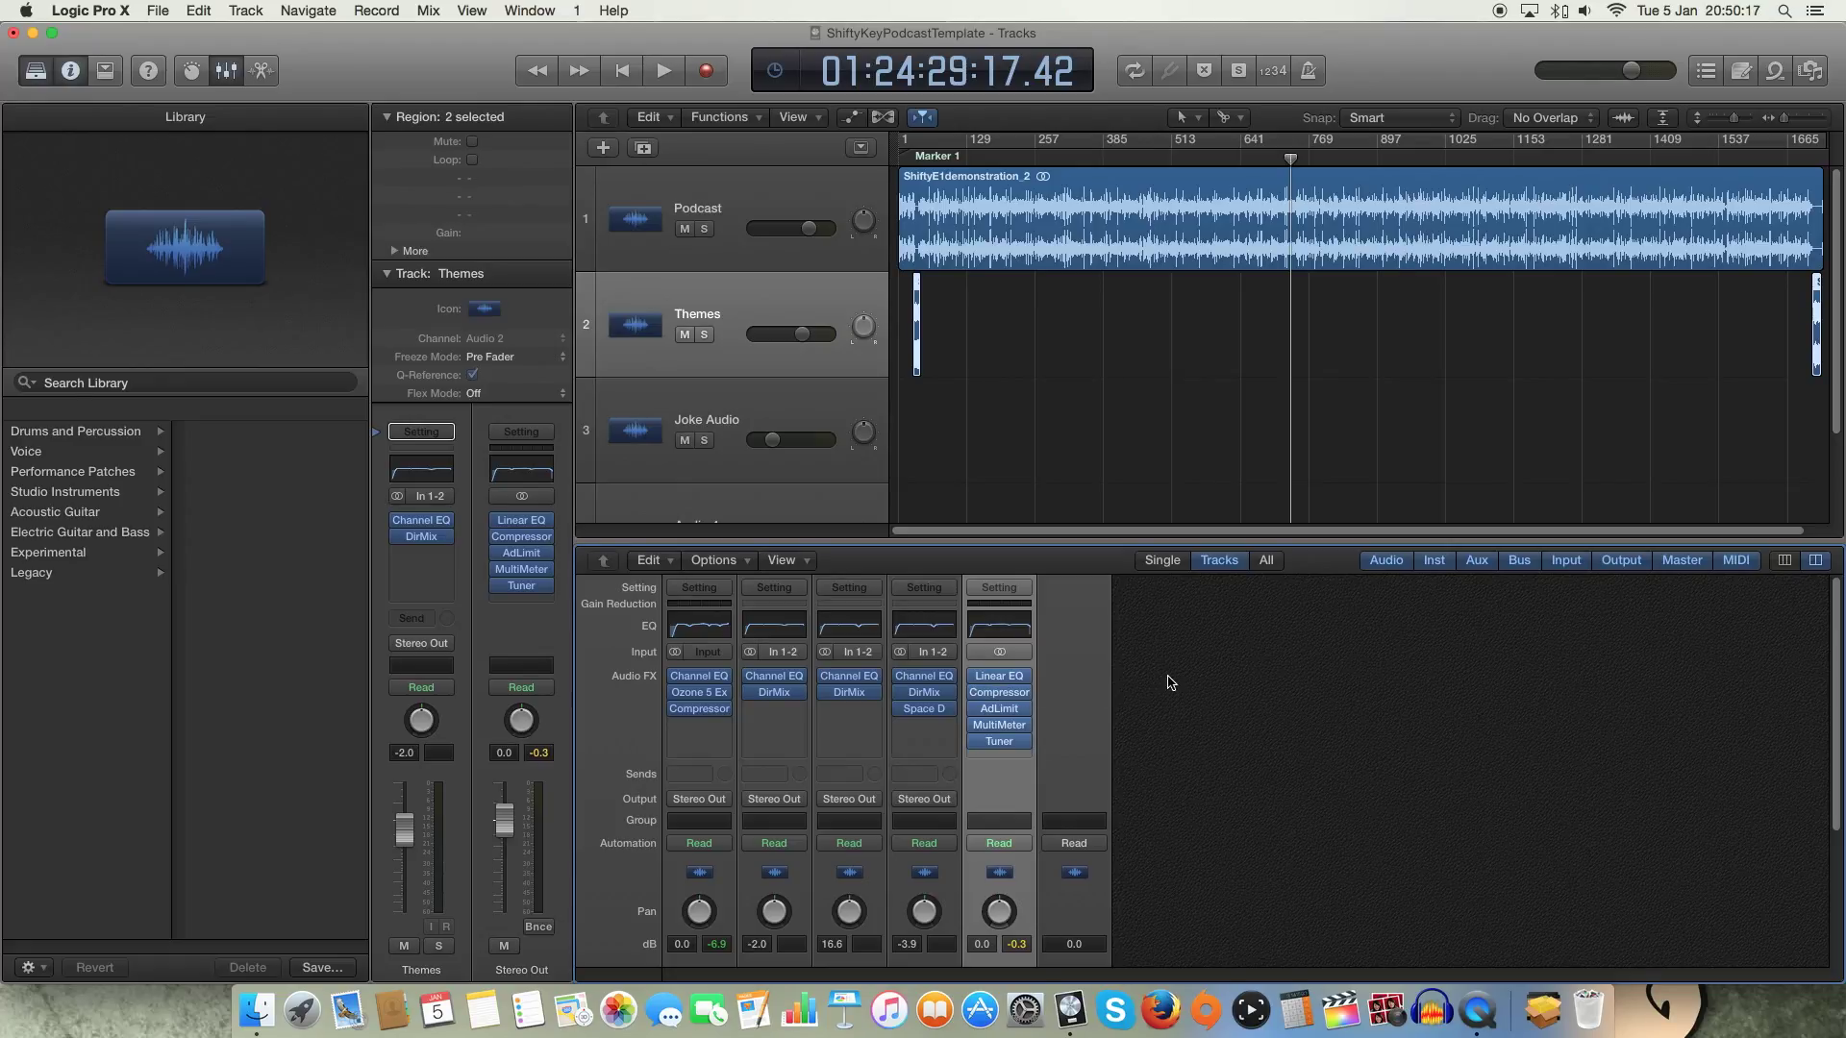
left_click_drag(1004, 741, 1173, 769)
left_click(1004, 727)
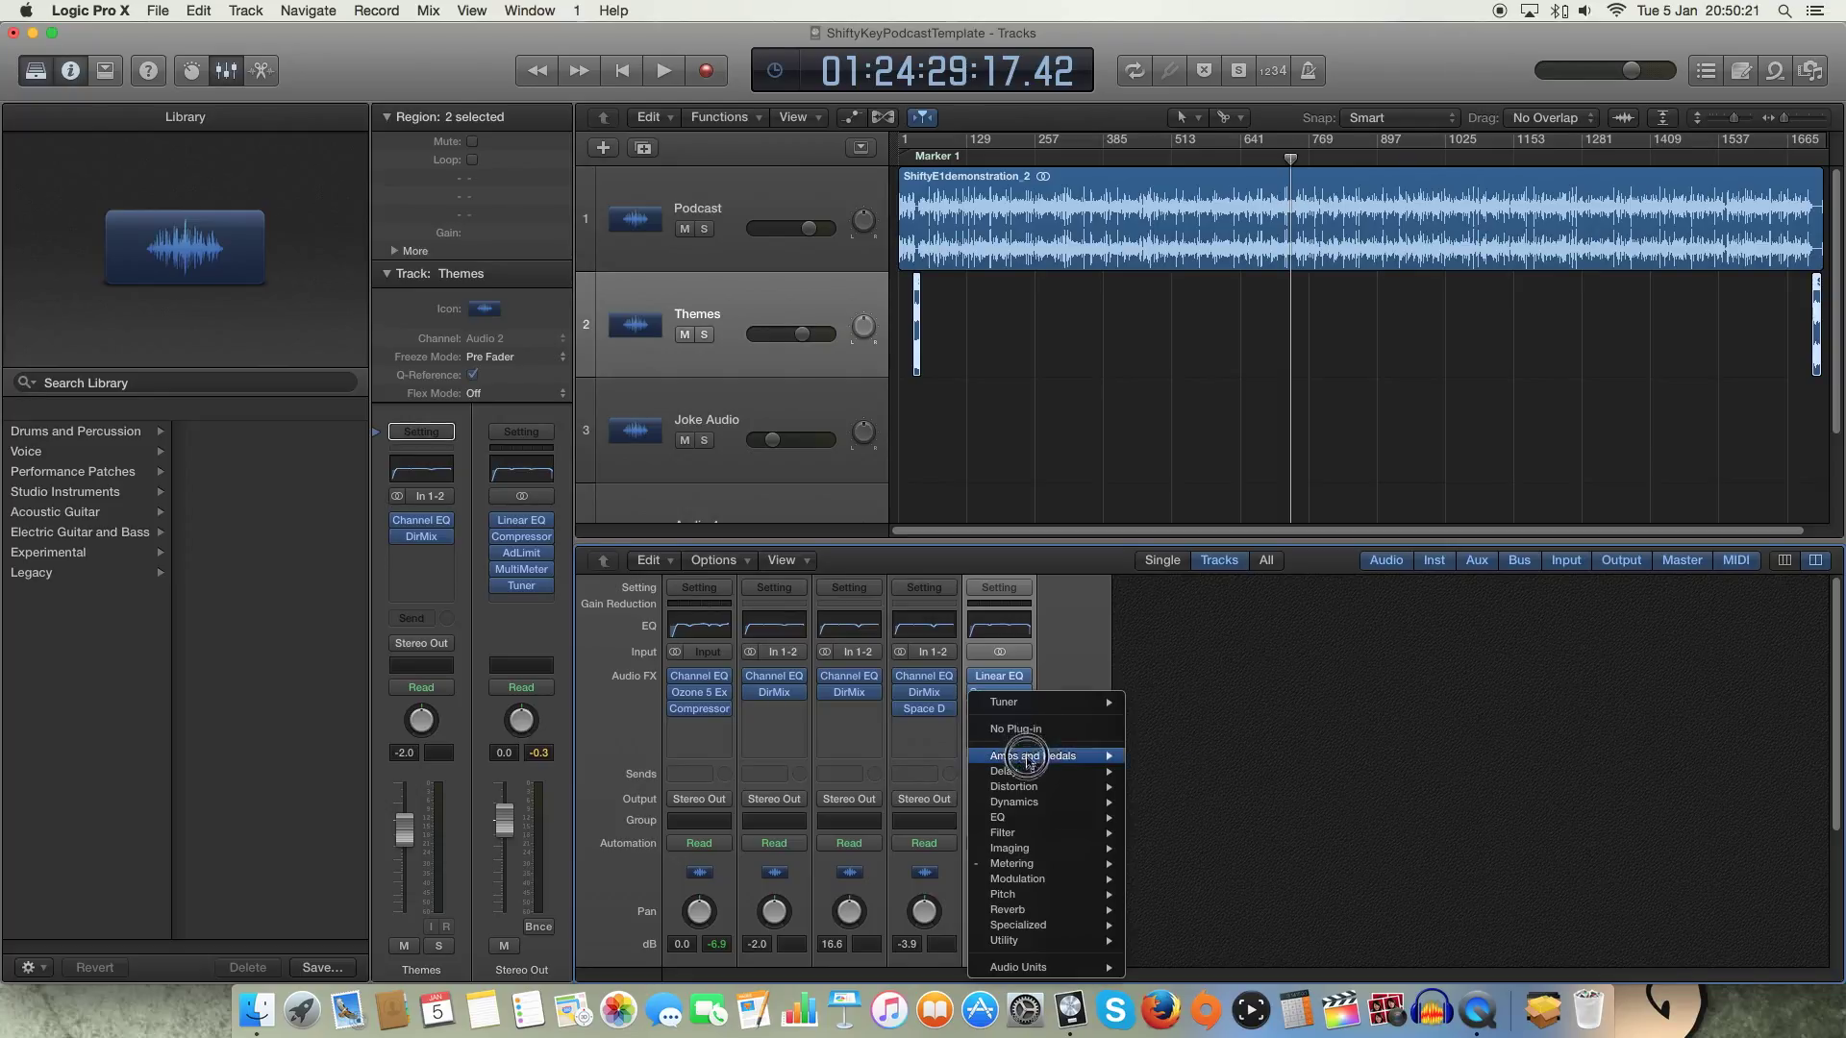
left_click(1037, 728)
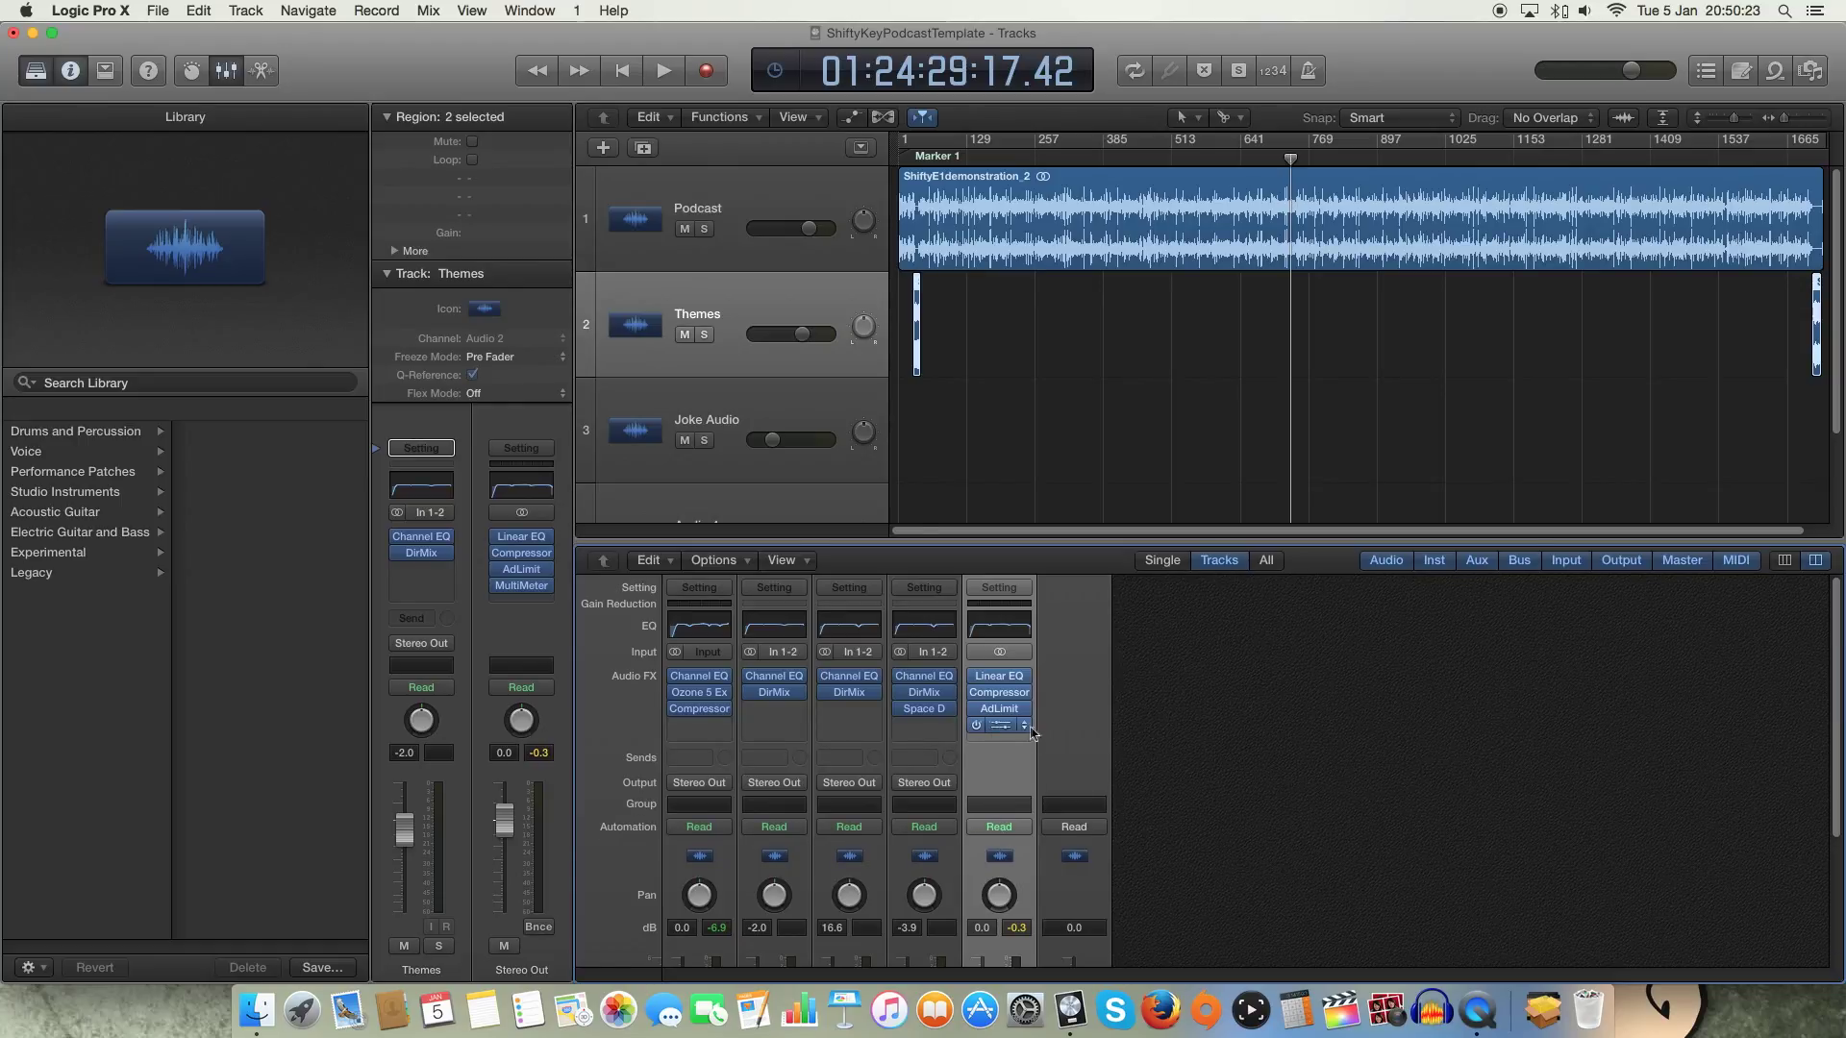
Try replacing the Adaptive Limiter on Stereo Out with the Limiter plug-in, and undo the replacement.
left_click(1023, 711)
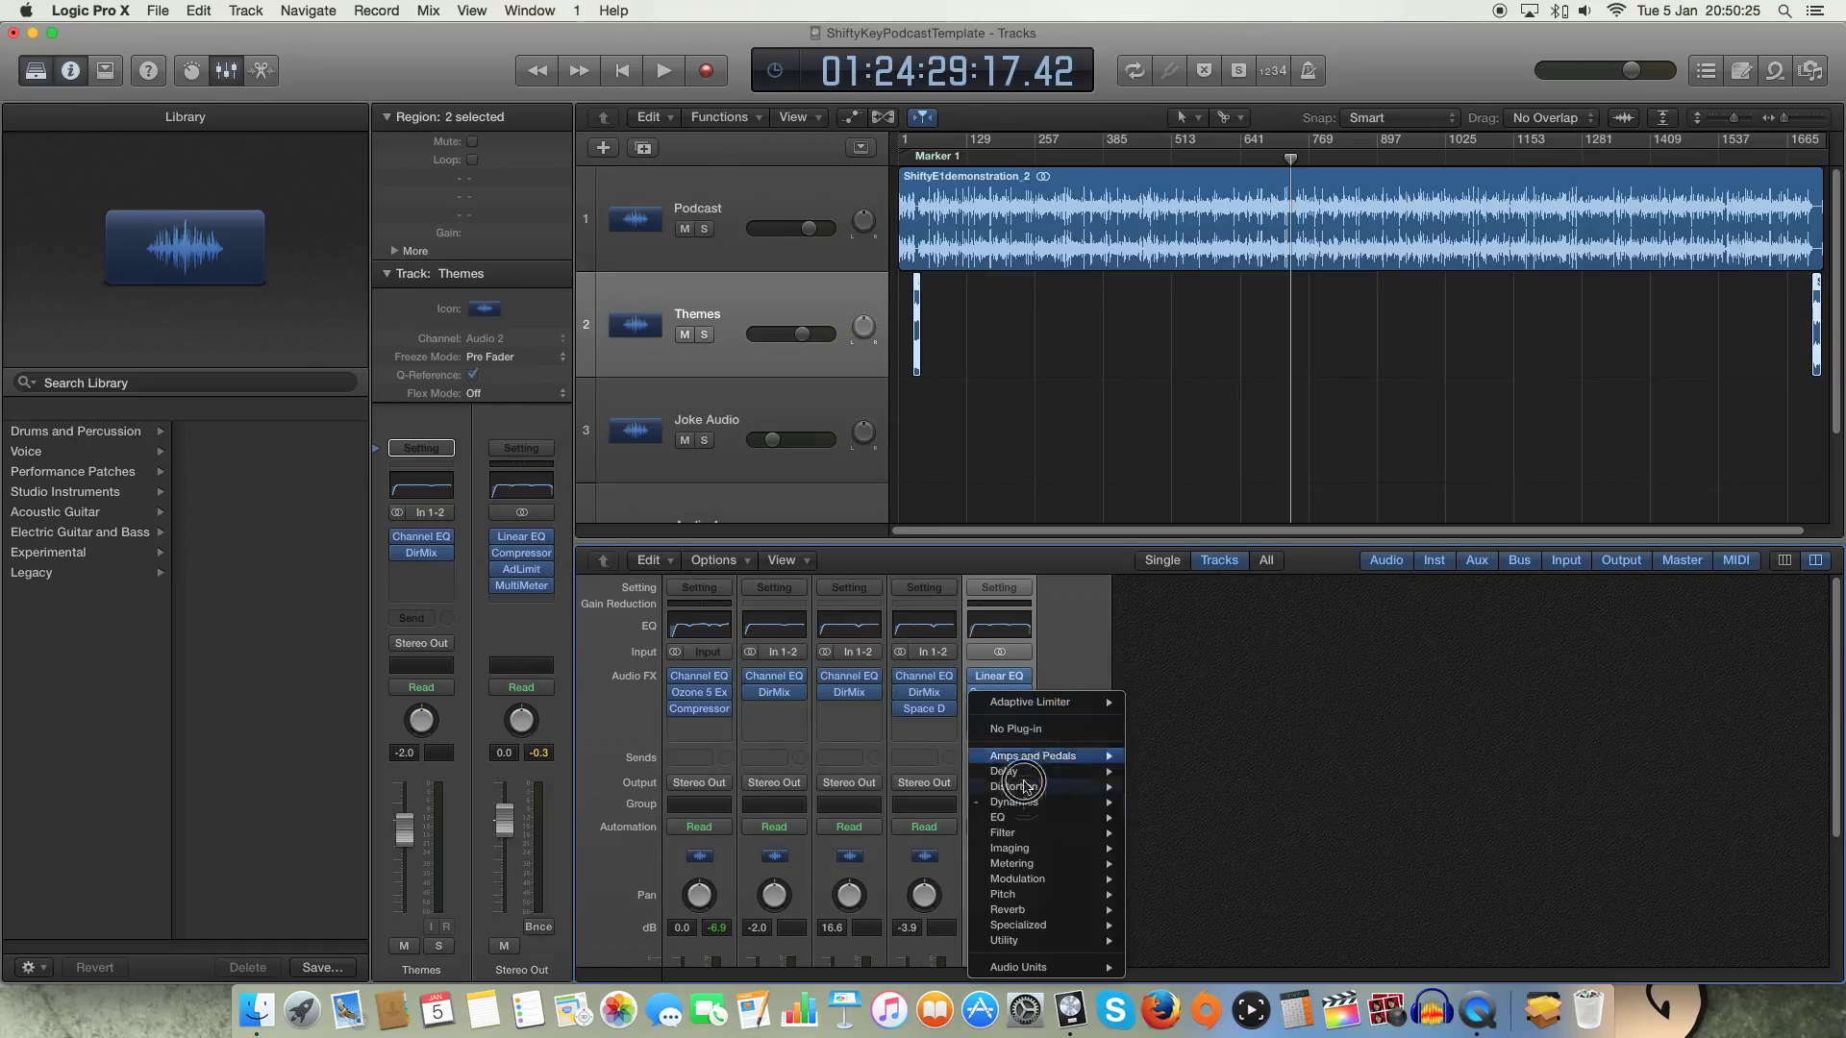
mouse_move(1019, 802)
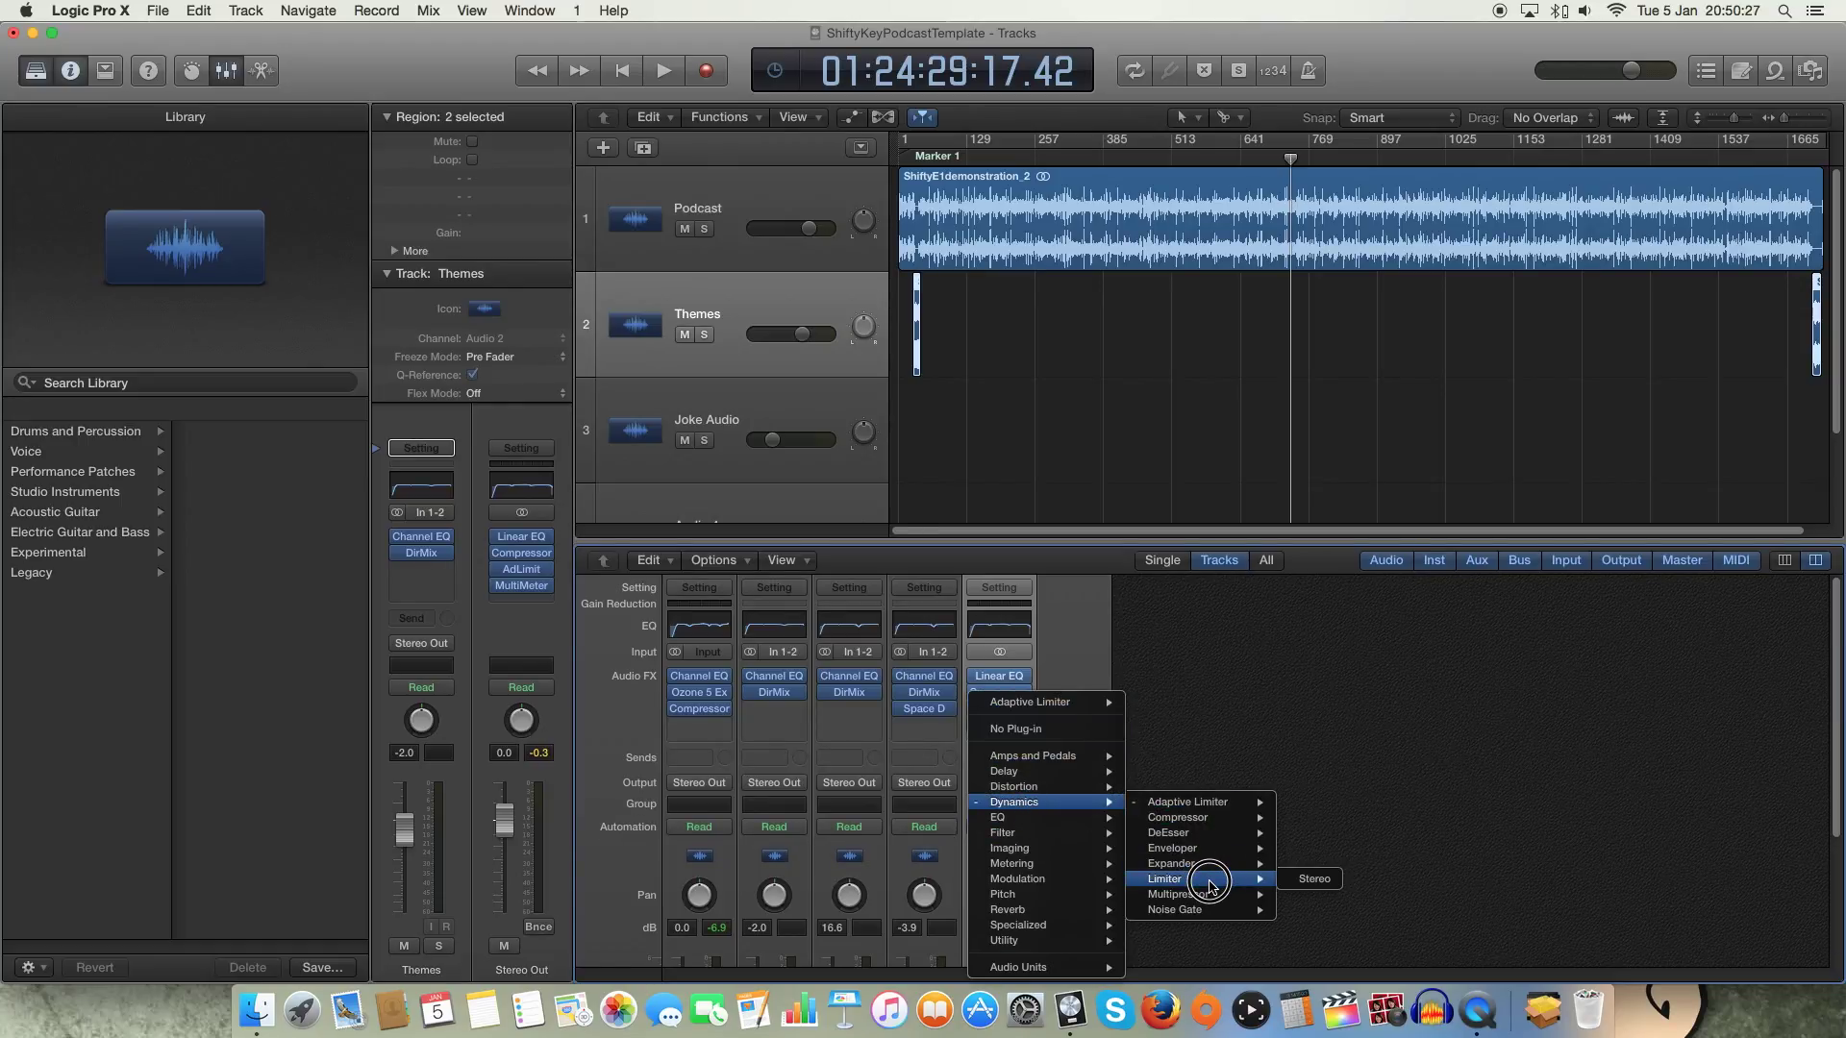
left_click(1209, 881)
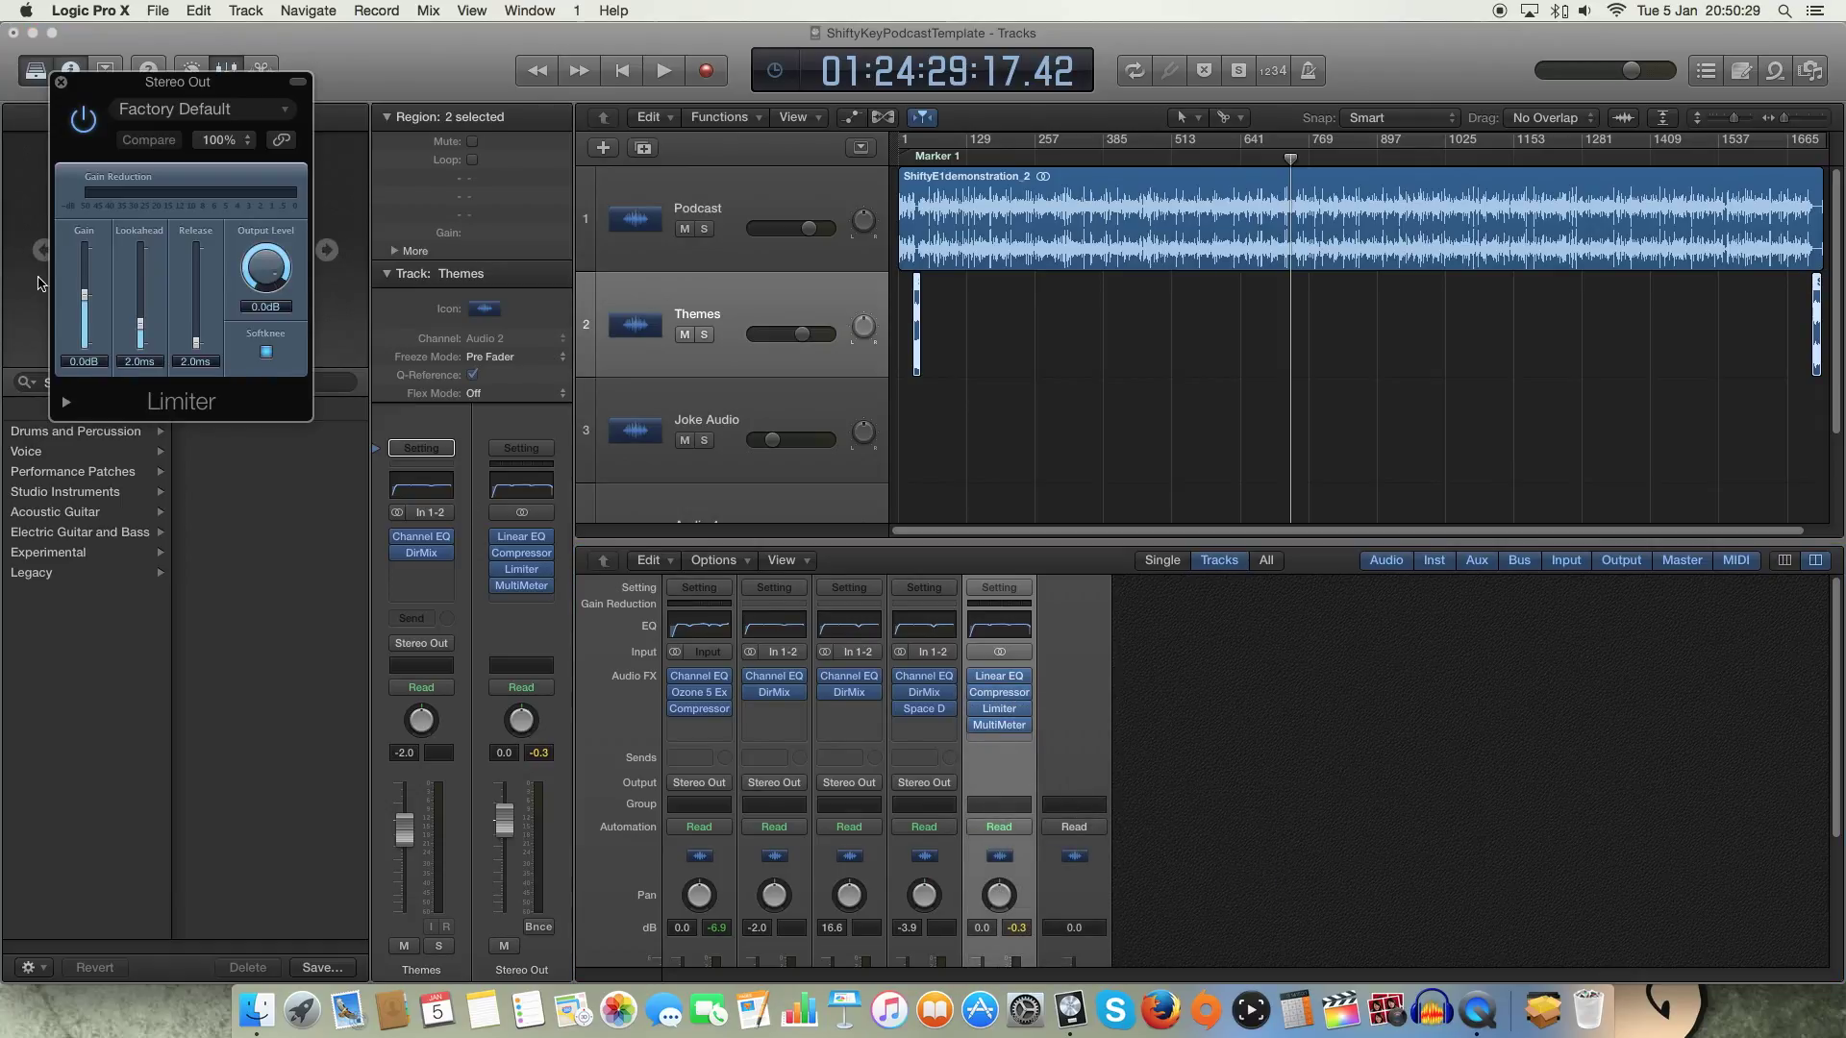
left_click(61, 82)
key("super+z")
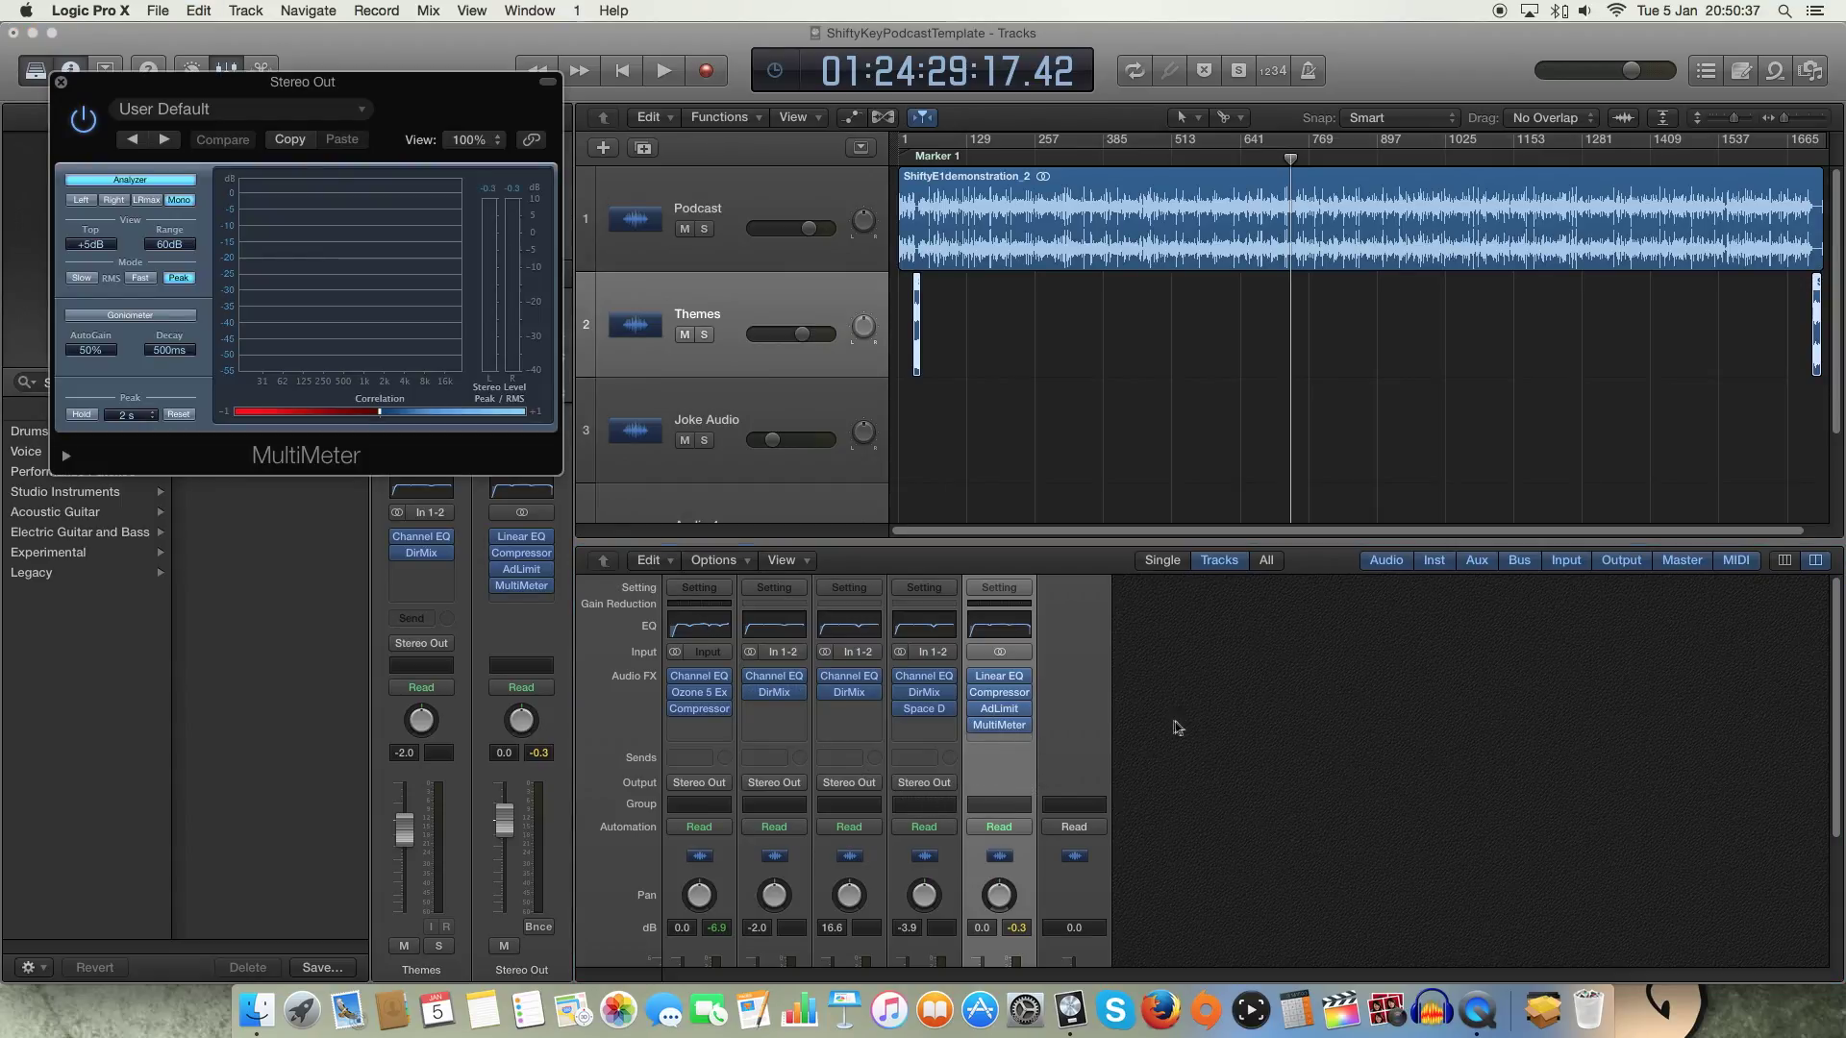
Play the recording to examine its spectrum and levels in the Stereo Out MultiMeter, close it and look over the mixer channels.
key("space")
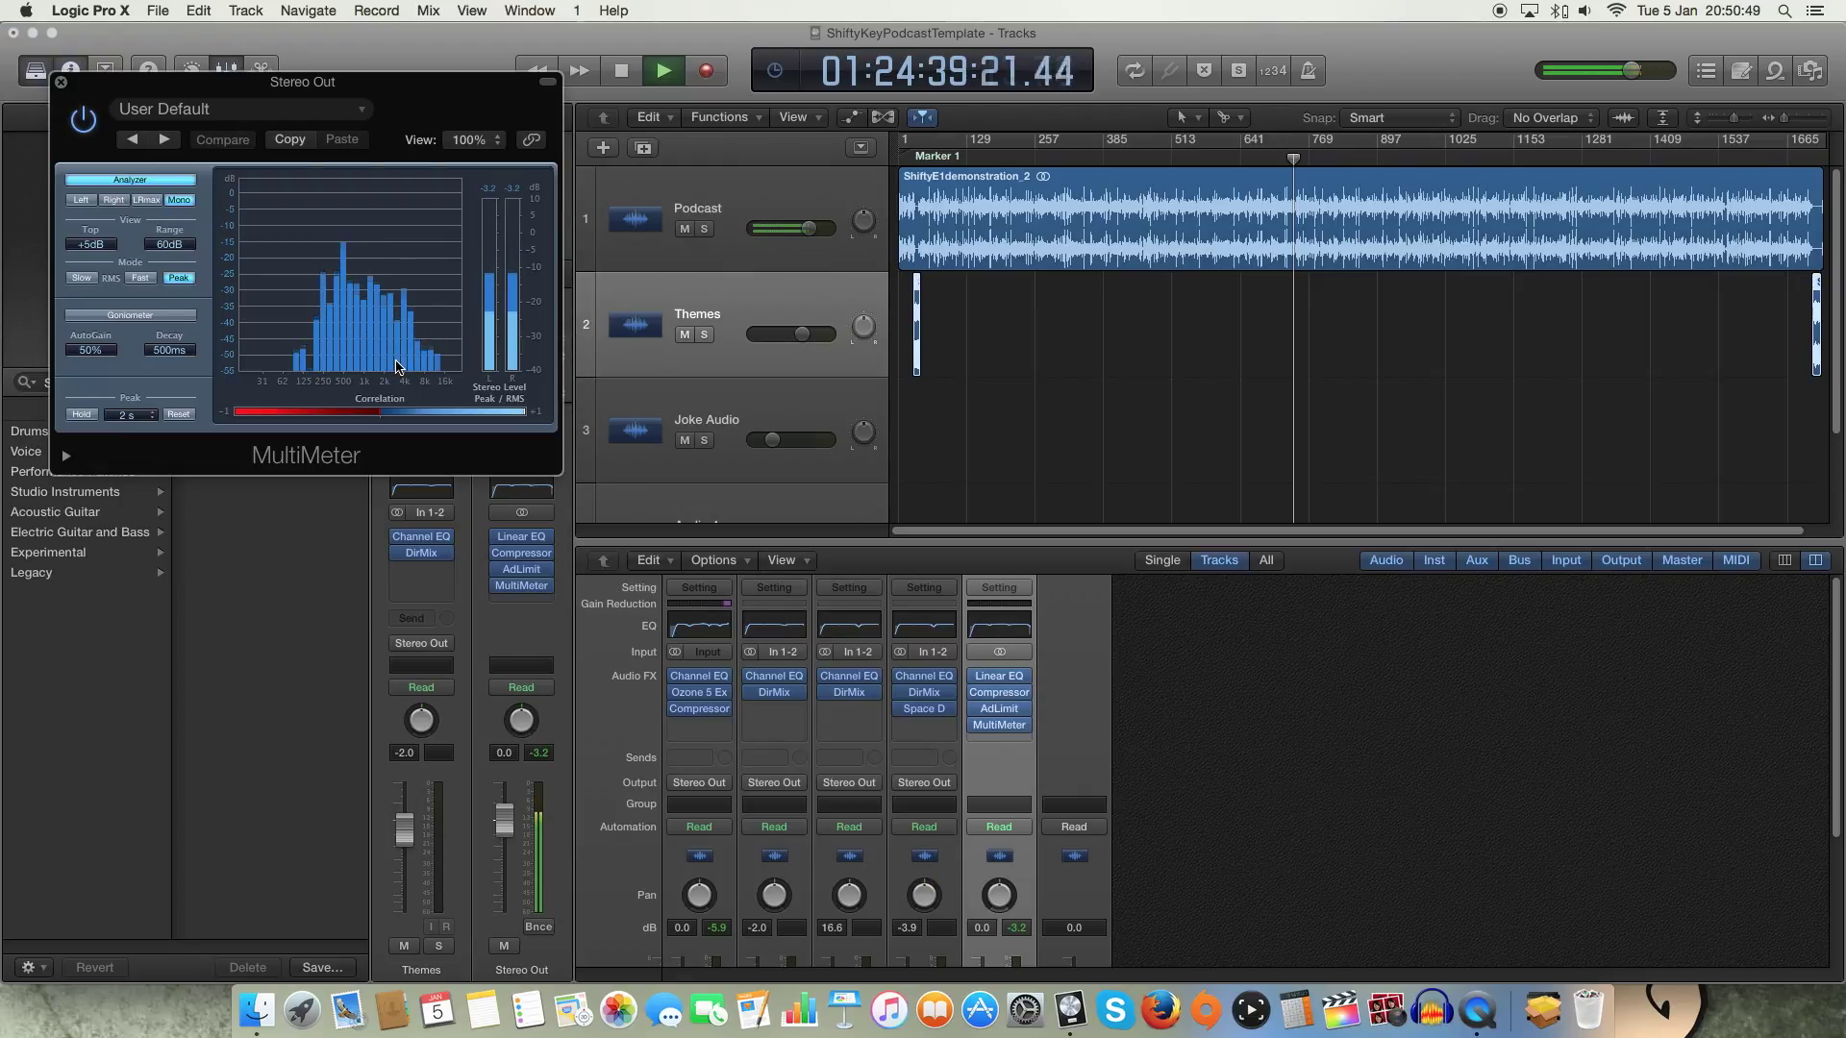
key("space")
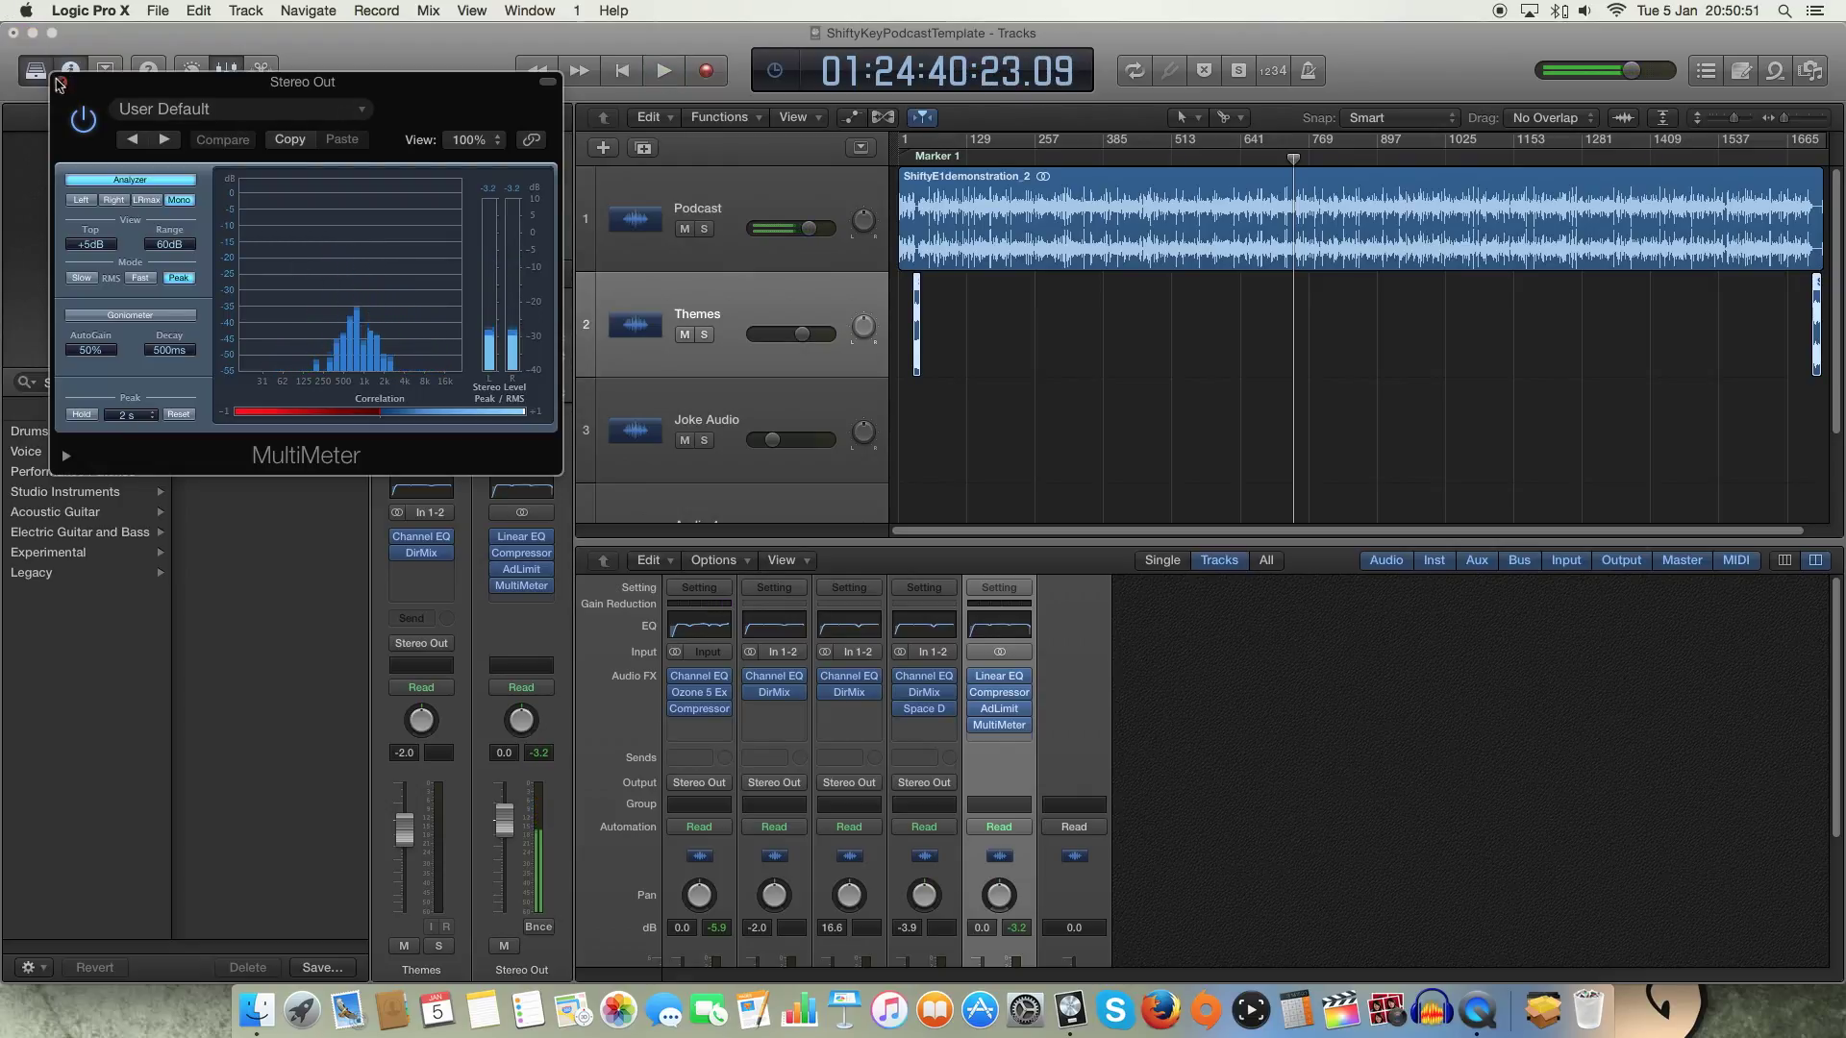
left_click(59, 84)
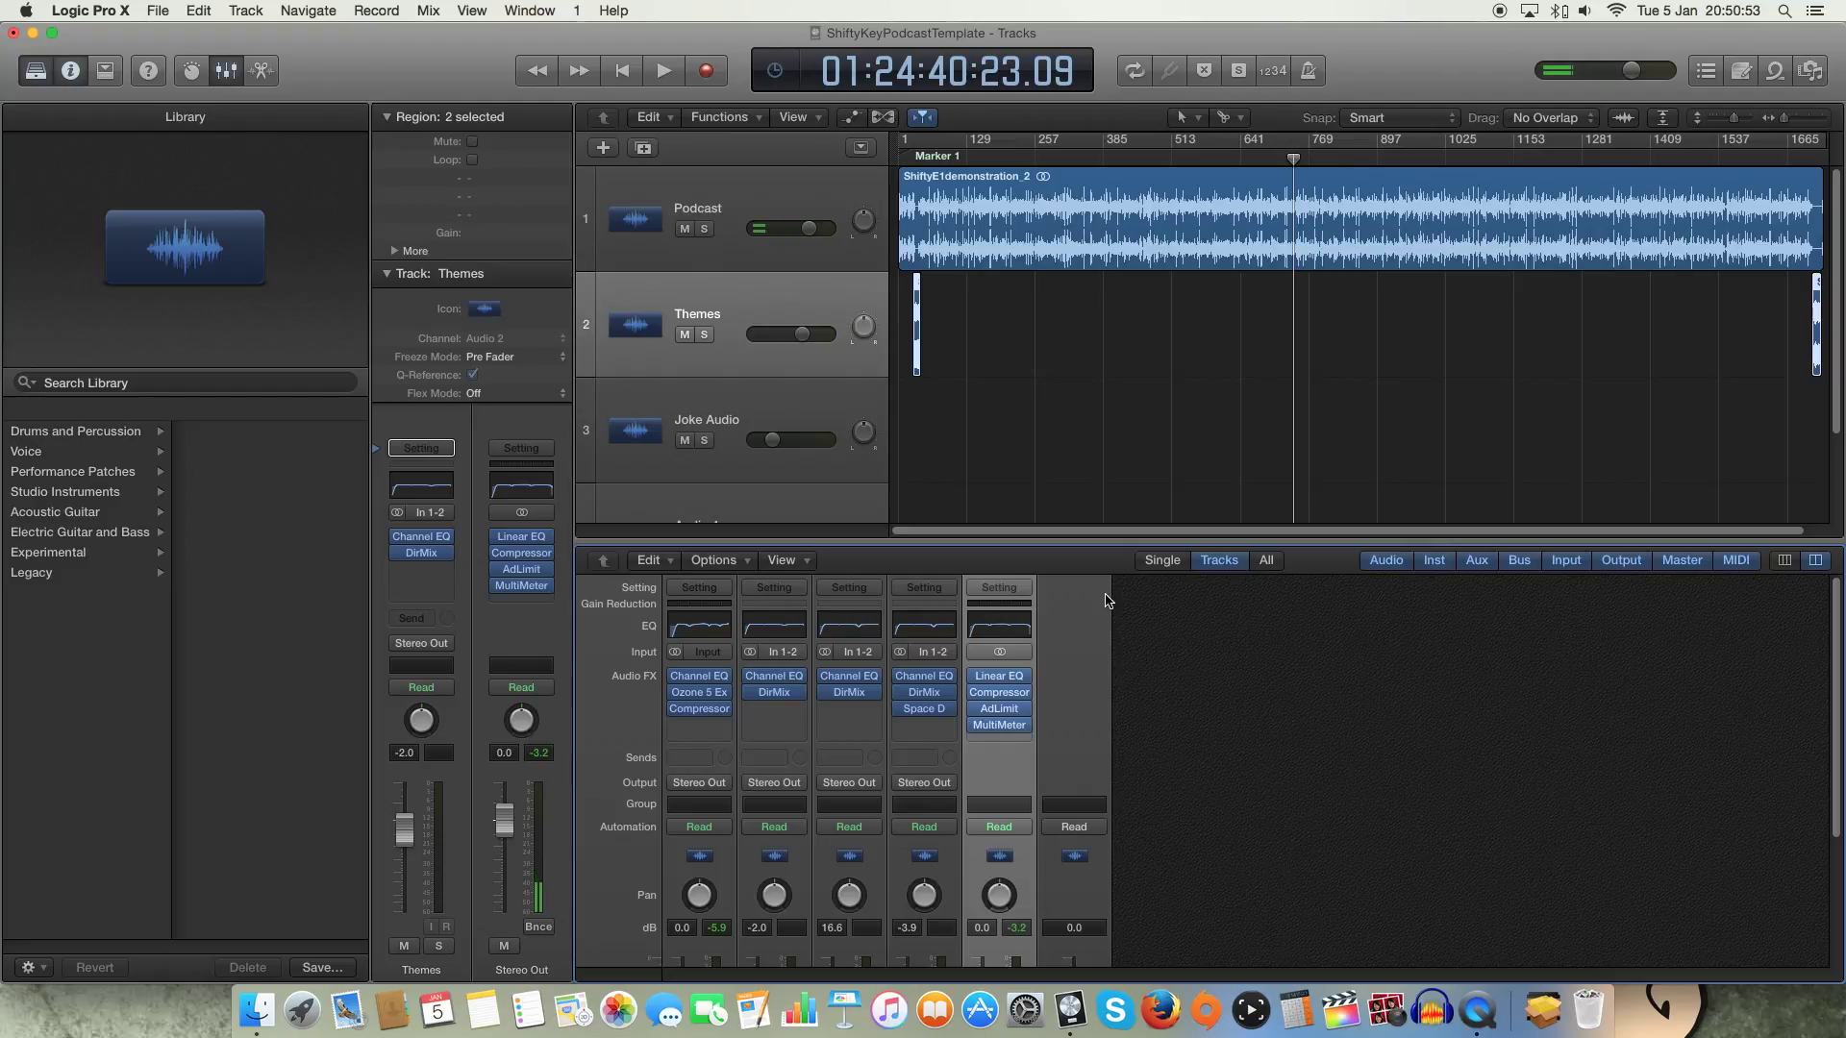
scroll(1188, 706, "down", 5)
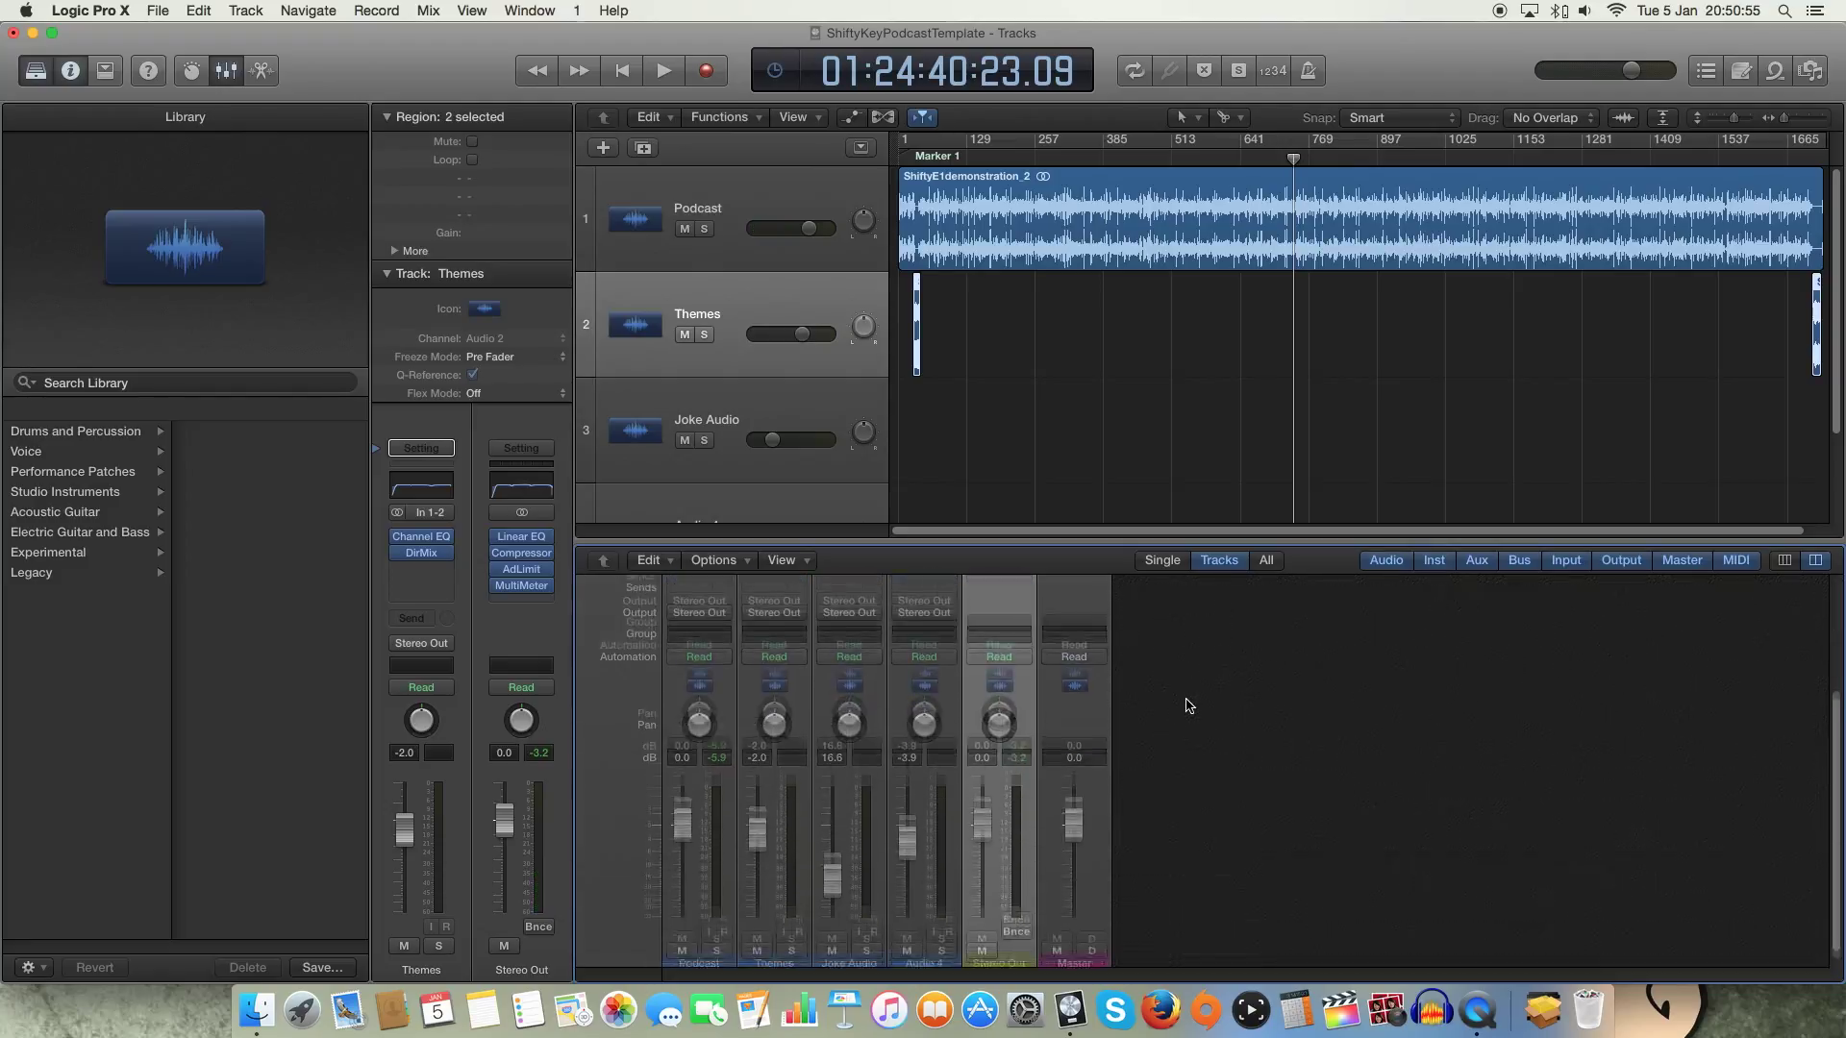
scroll(1190, 708, "up", 5)
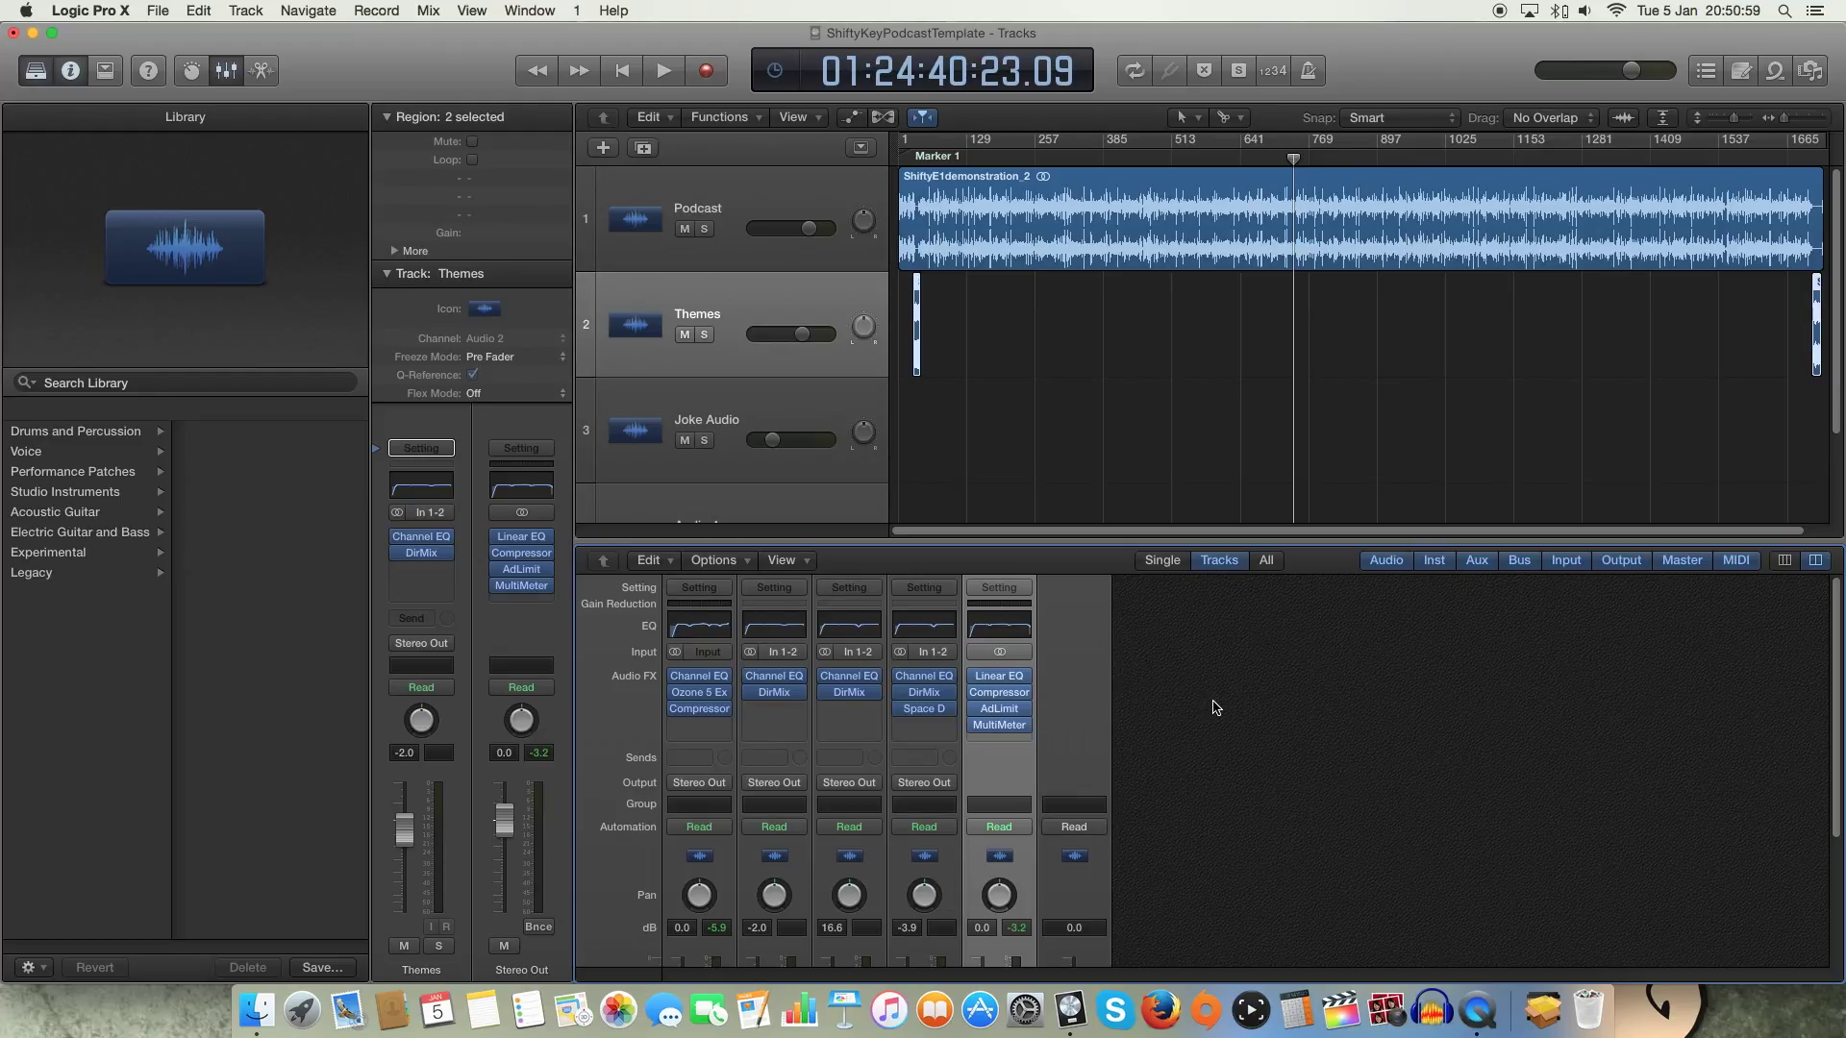
left_click(160, 10)
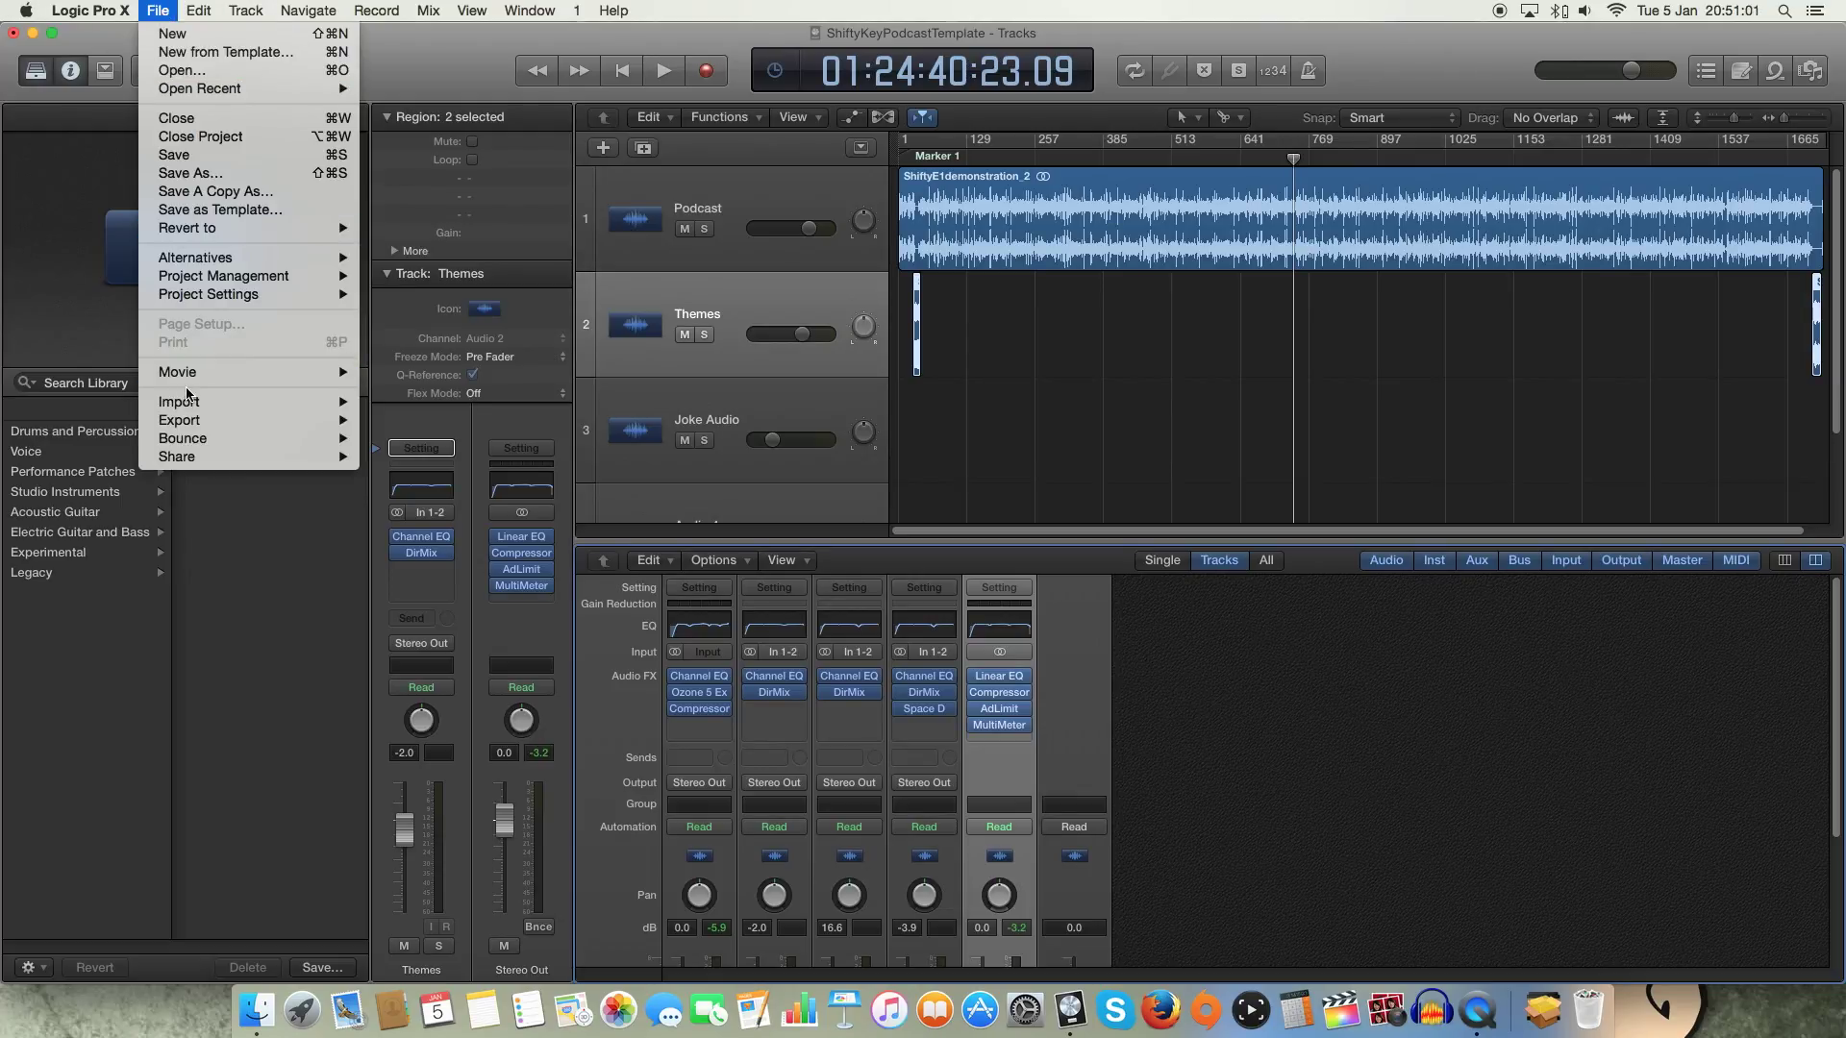
mouse_move(197, 440)
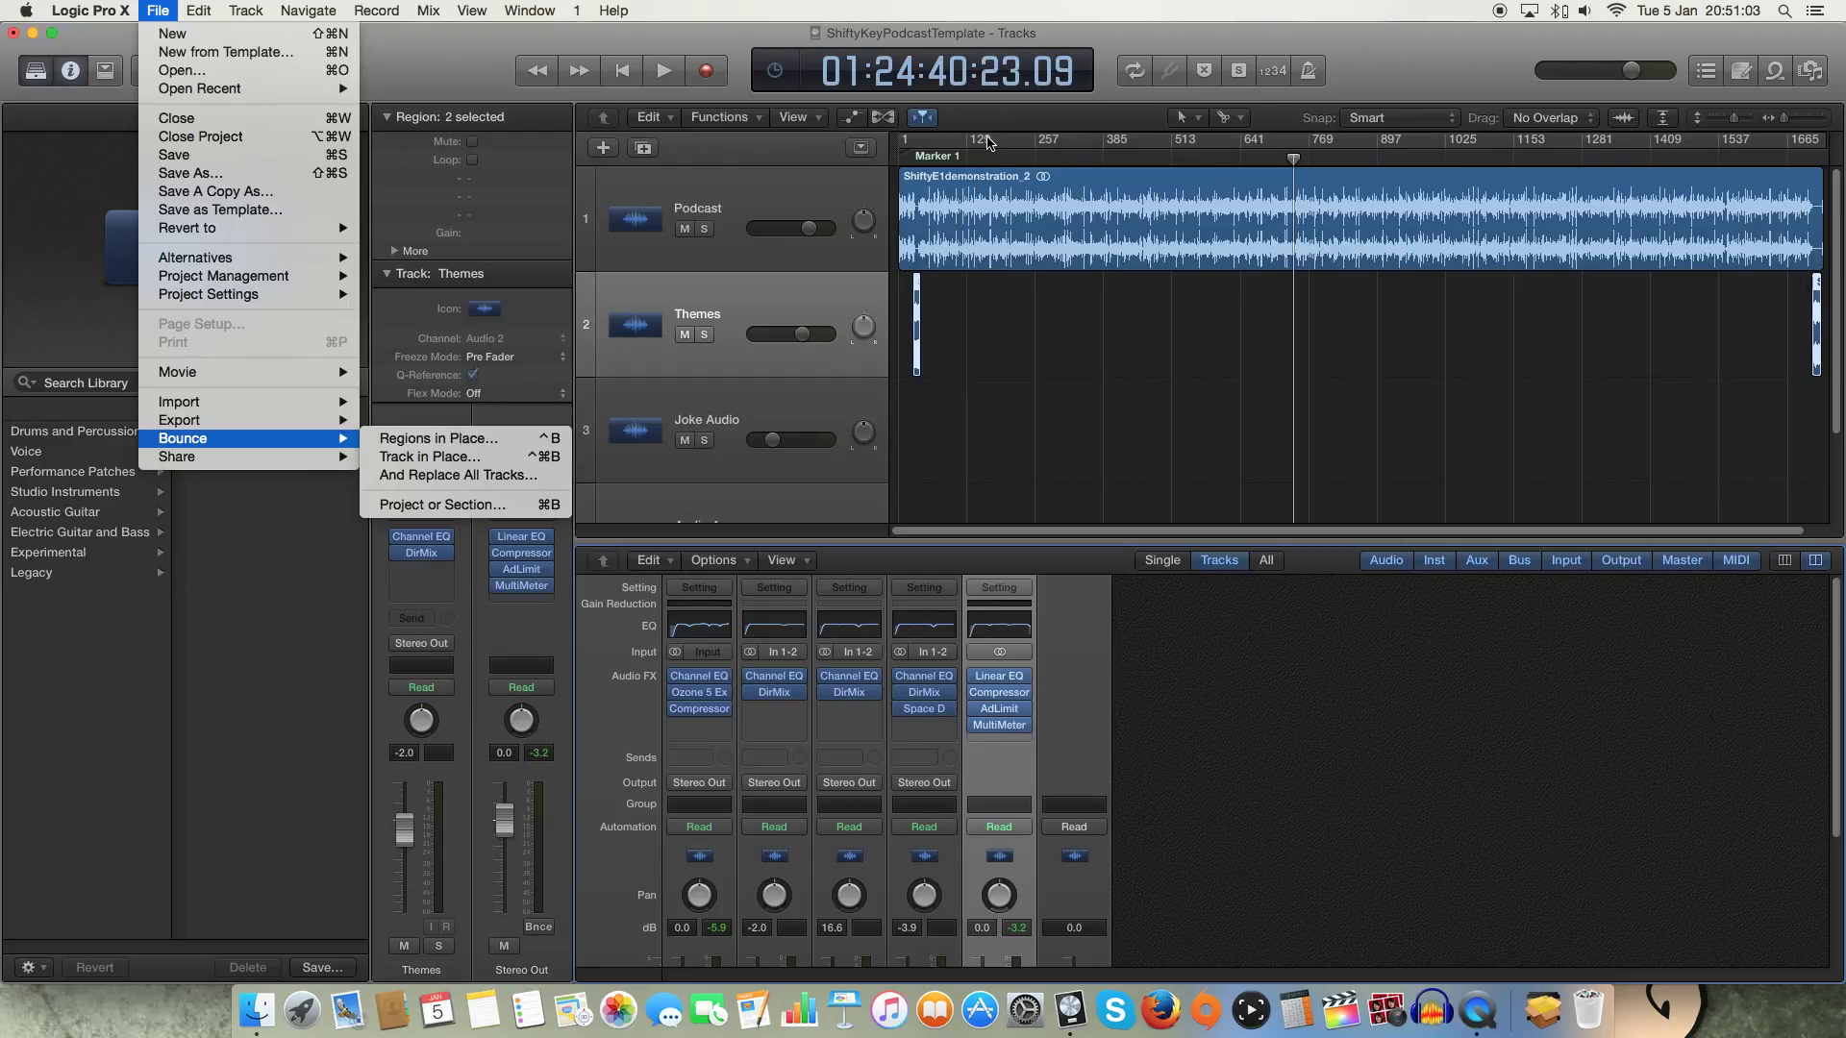
left_click(990, 144)
left_click(622, 71)
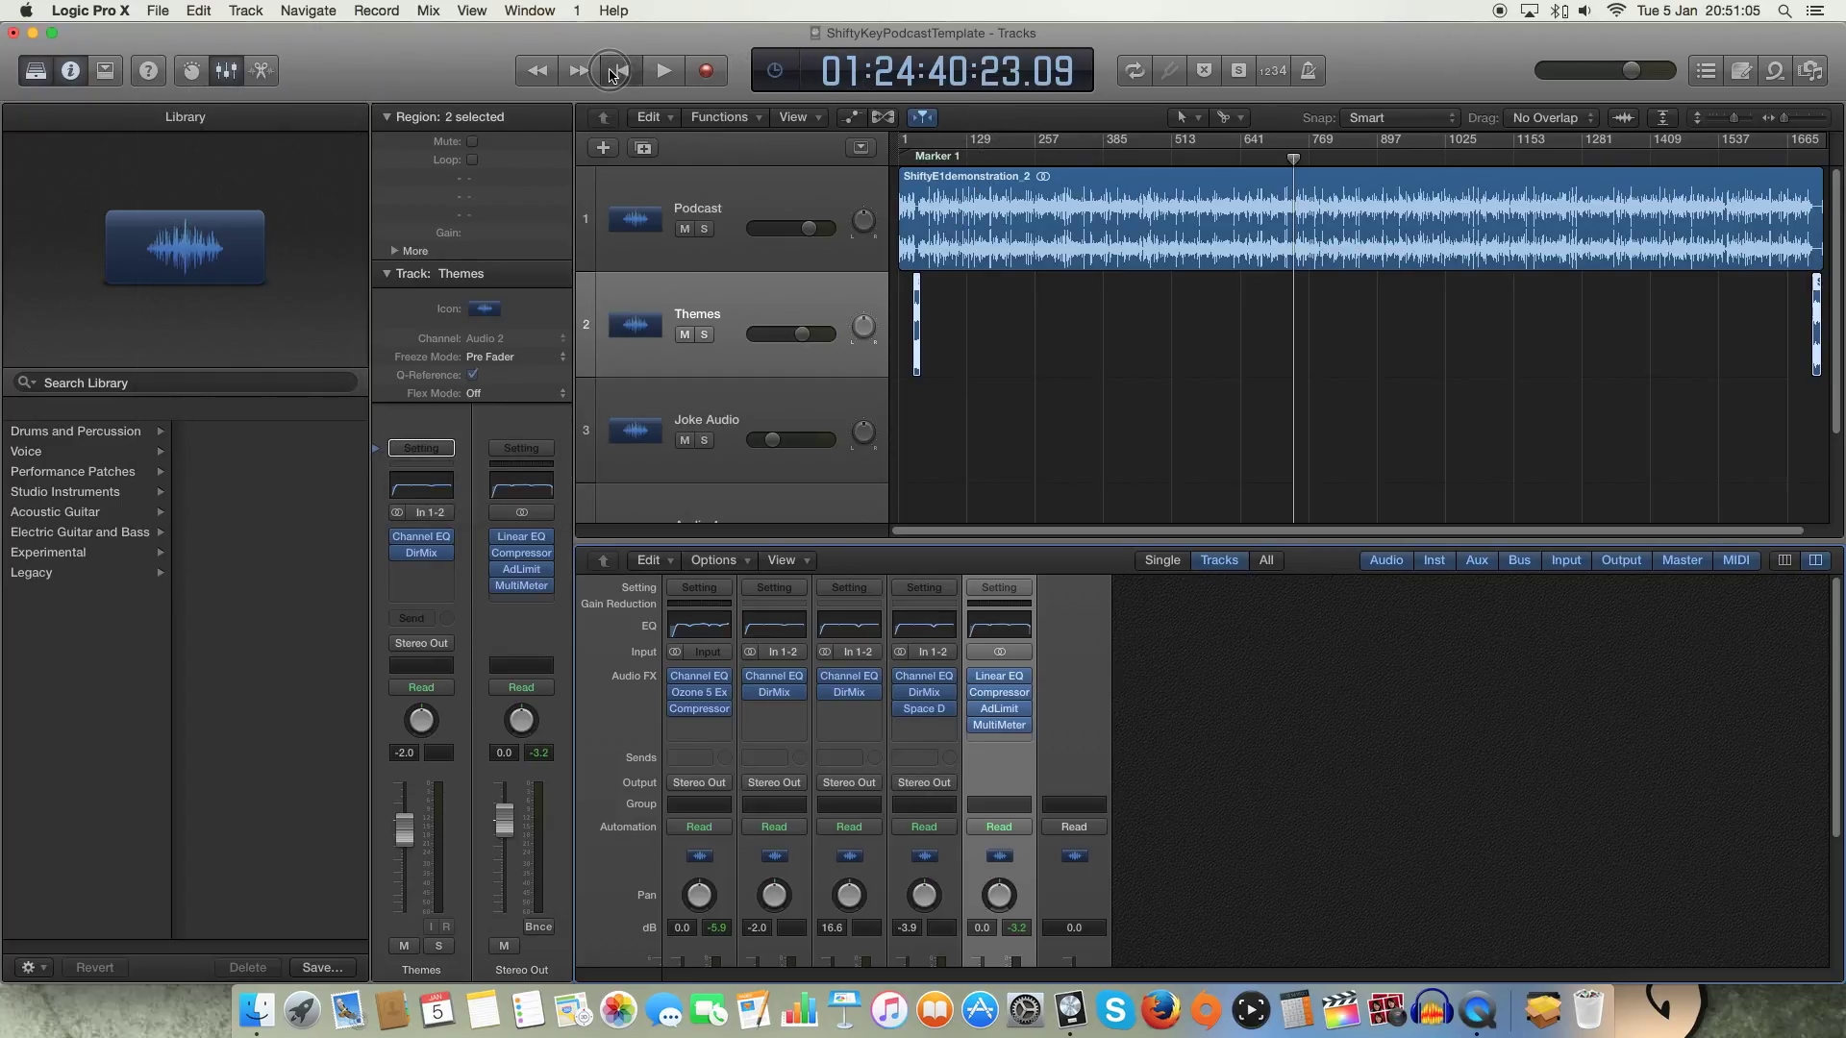
Move the end-of-project marker back to just after the end of the Podcast region.
scroll(1730, 449, "right", 1)
left_click(1795, 142)
left_click_drag(1784, 117, 1830, 134)
left_click_drag(918, 529, 1816, 546)
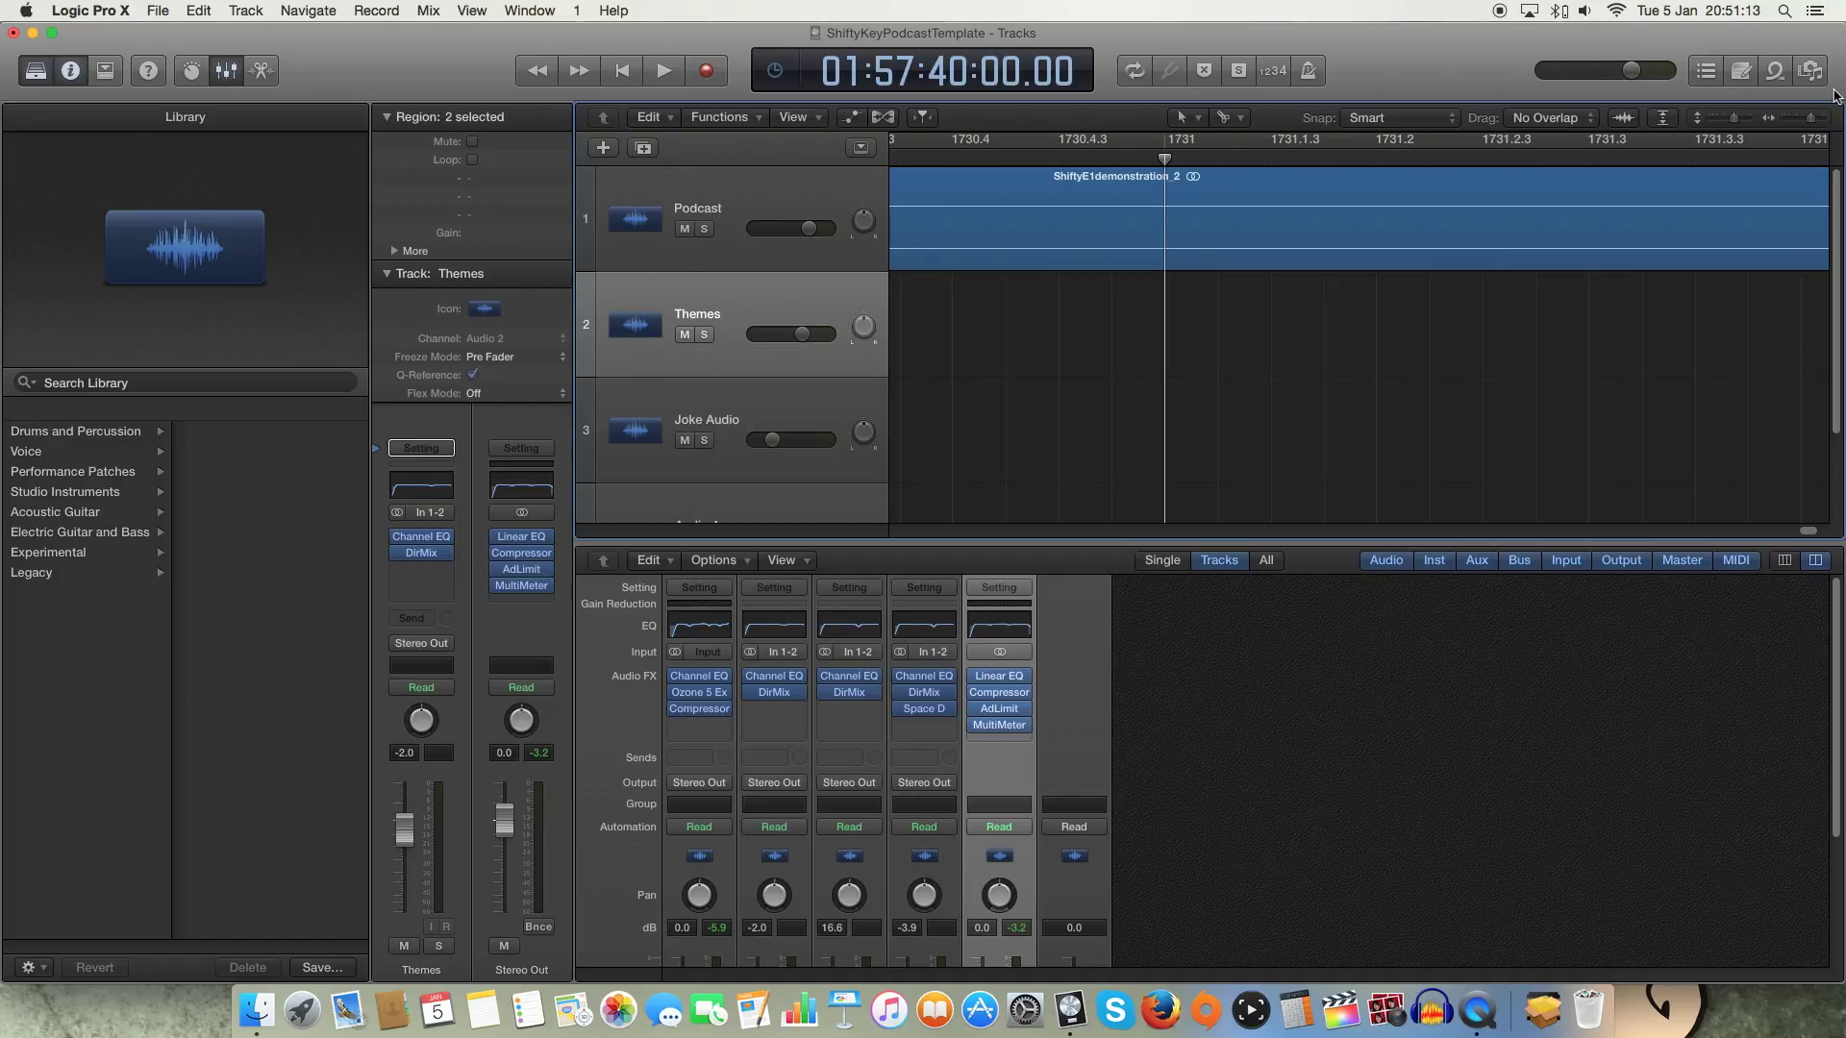
left_click_drag(1810, 117, 1806, 118)
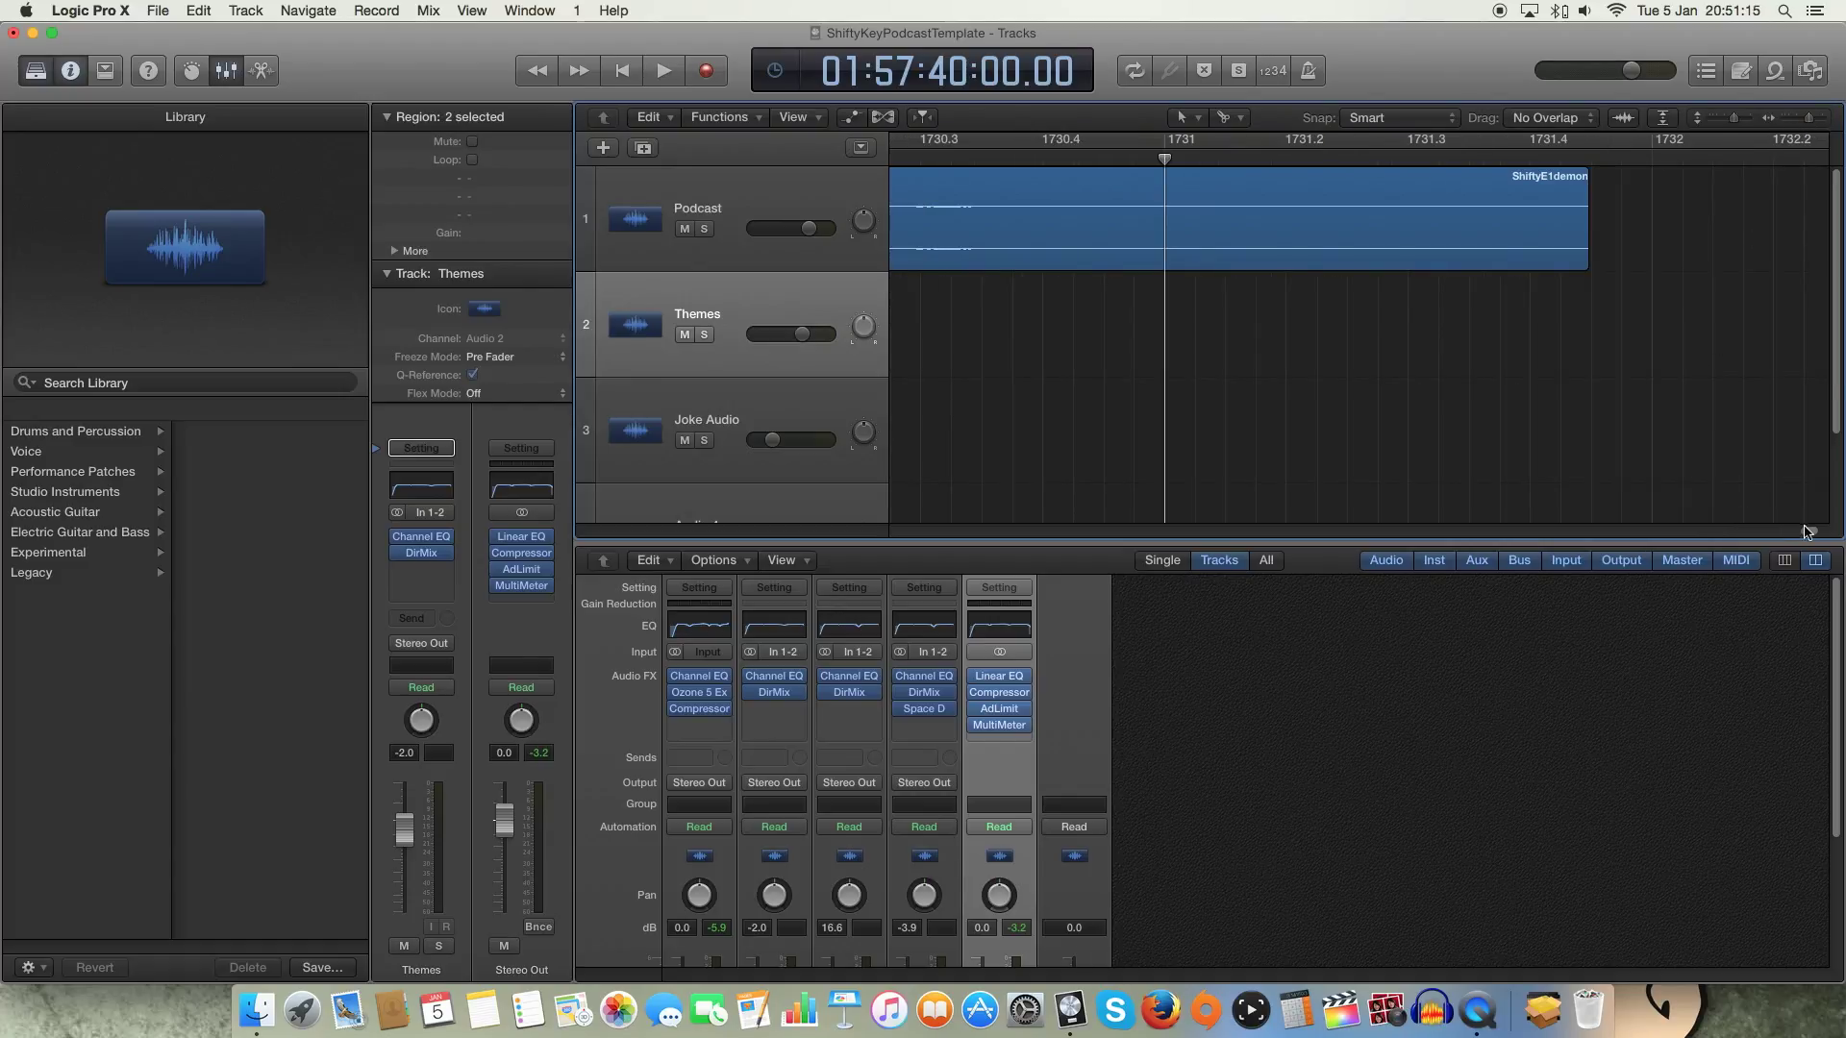
left_click_drag(1805, 532, 1813, 533)
mouse_move(1812, 139)
left_mouse_down()
mouse_move(1076, 117)
mouse_move(964, 148)
left_mouse_up()
left_click_drag(1813, 141, 1053, 134)
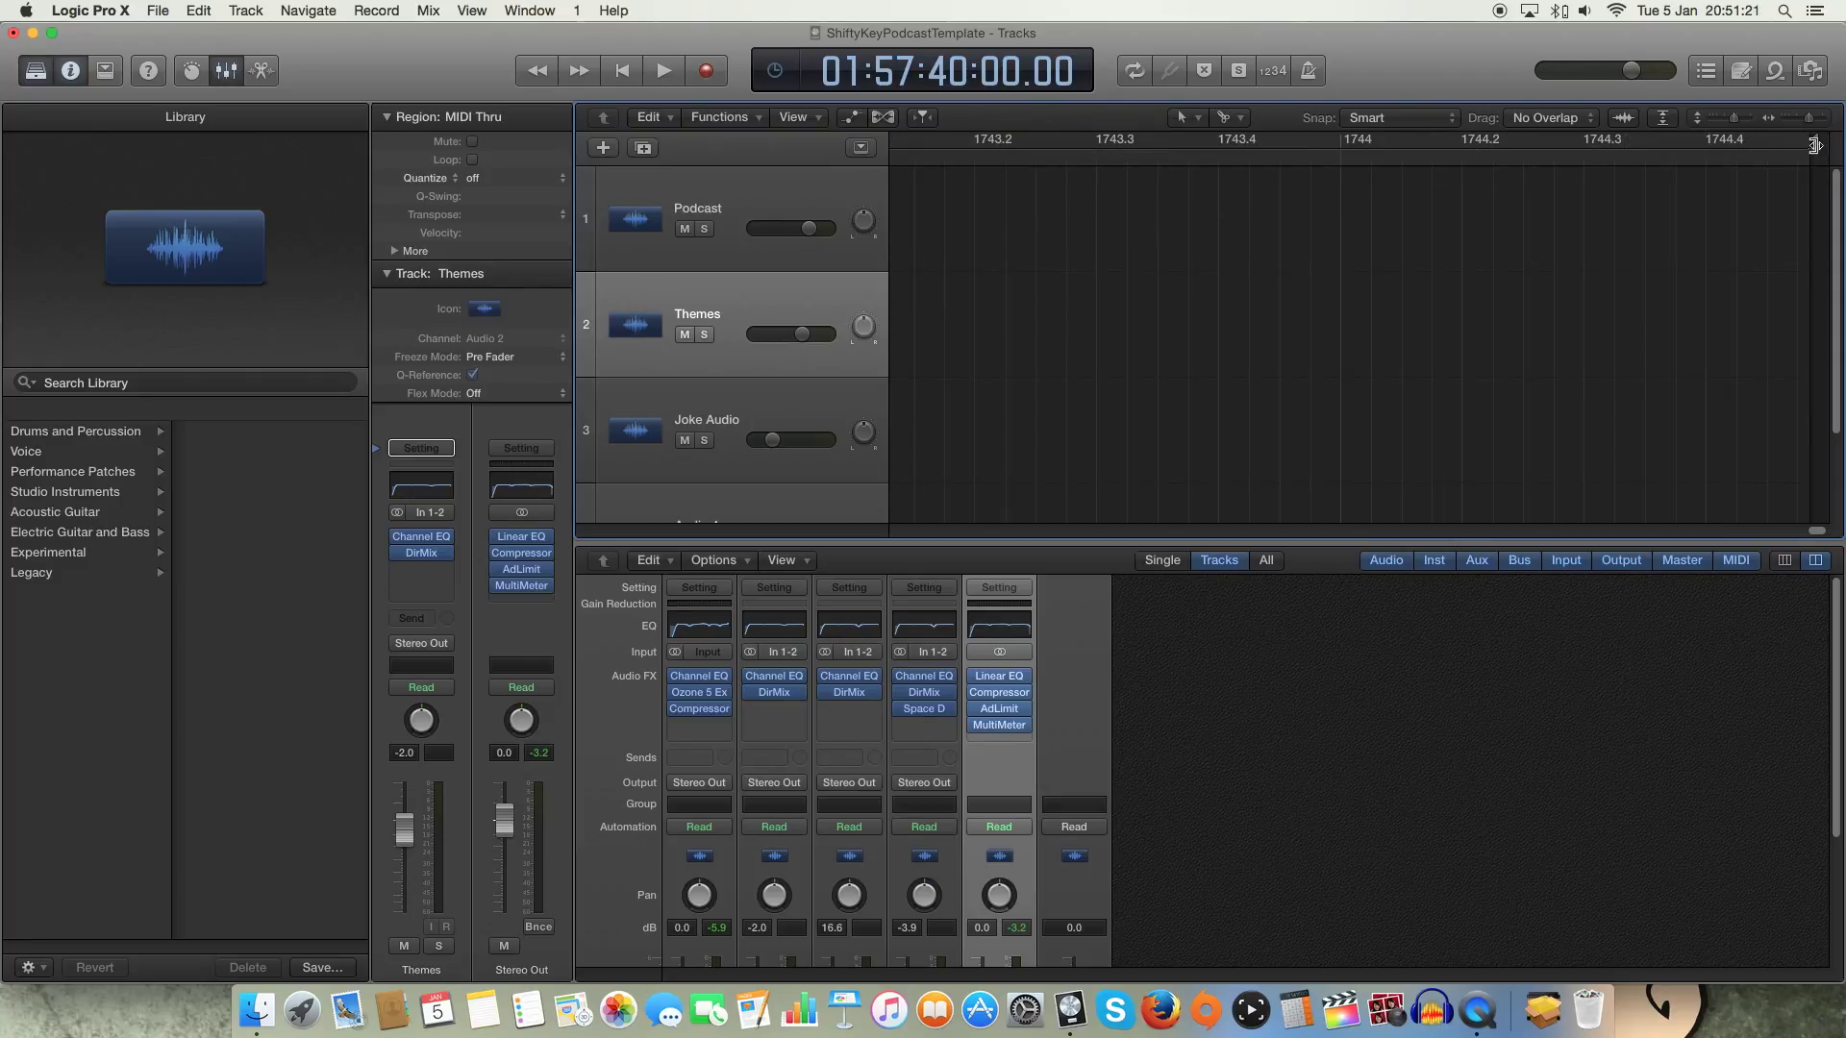
left_click_drag(1809, 141, 1105, 190)
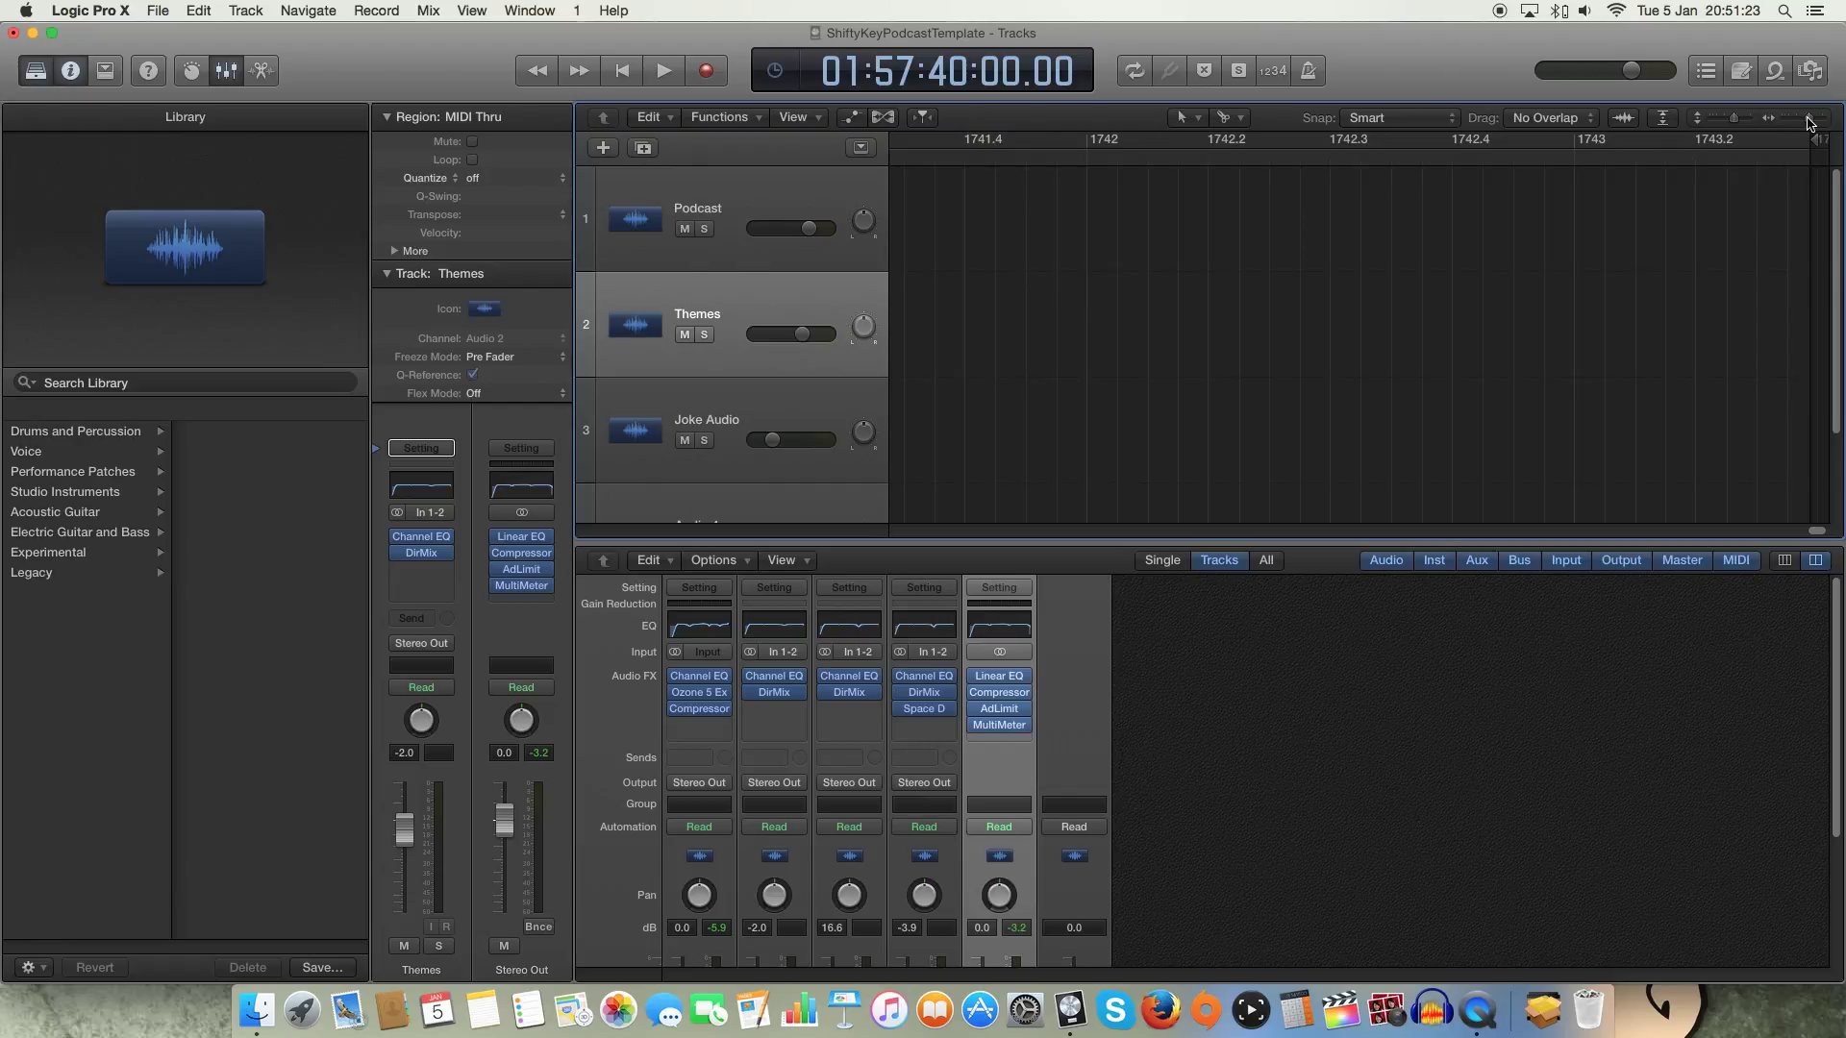
mouse_move(1812, 140)
left_mouse_down()
mouse_move(863, 158)
mouse_move(1343, 173)
mouse_move(1273, 177)
mouse_move(1413, 224)
left_mouse_up()
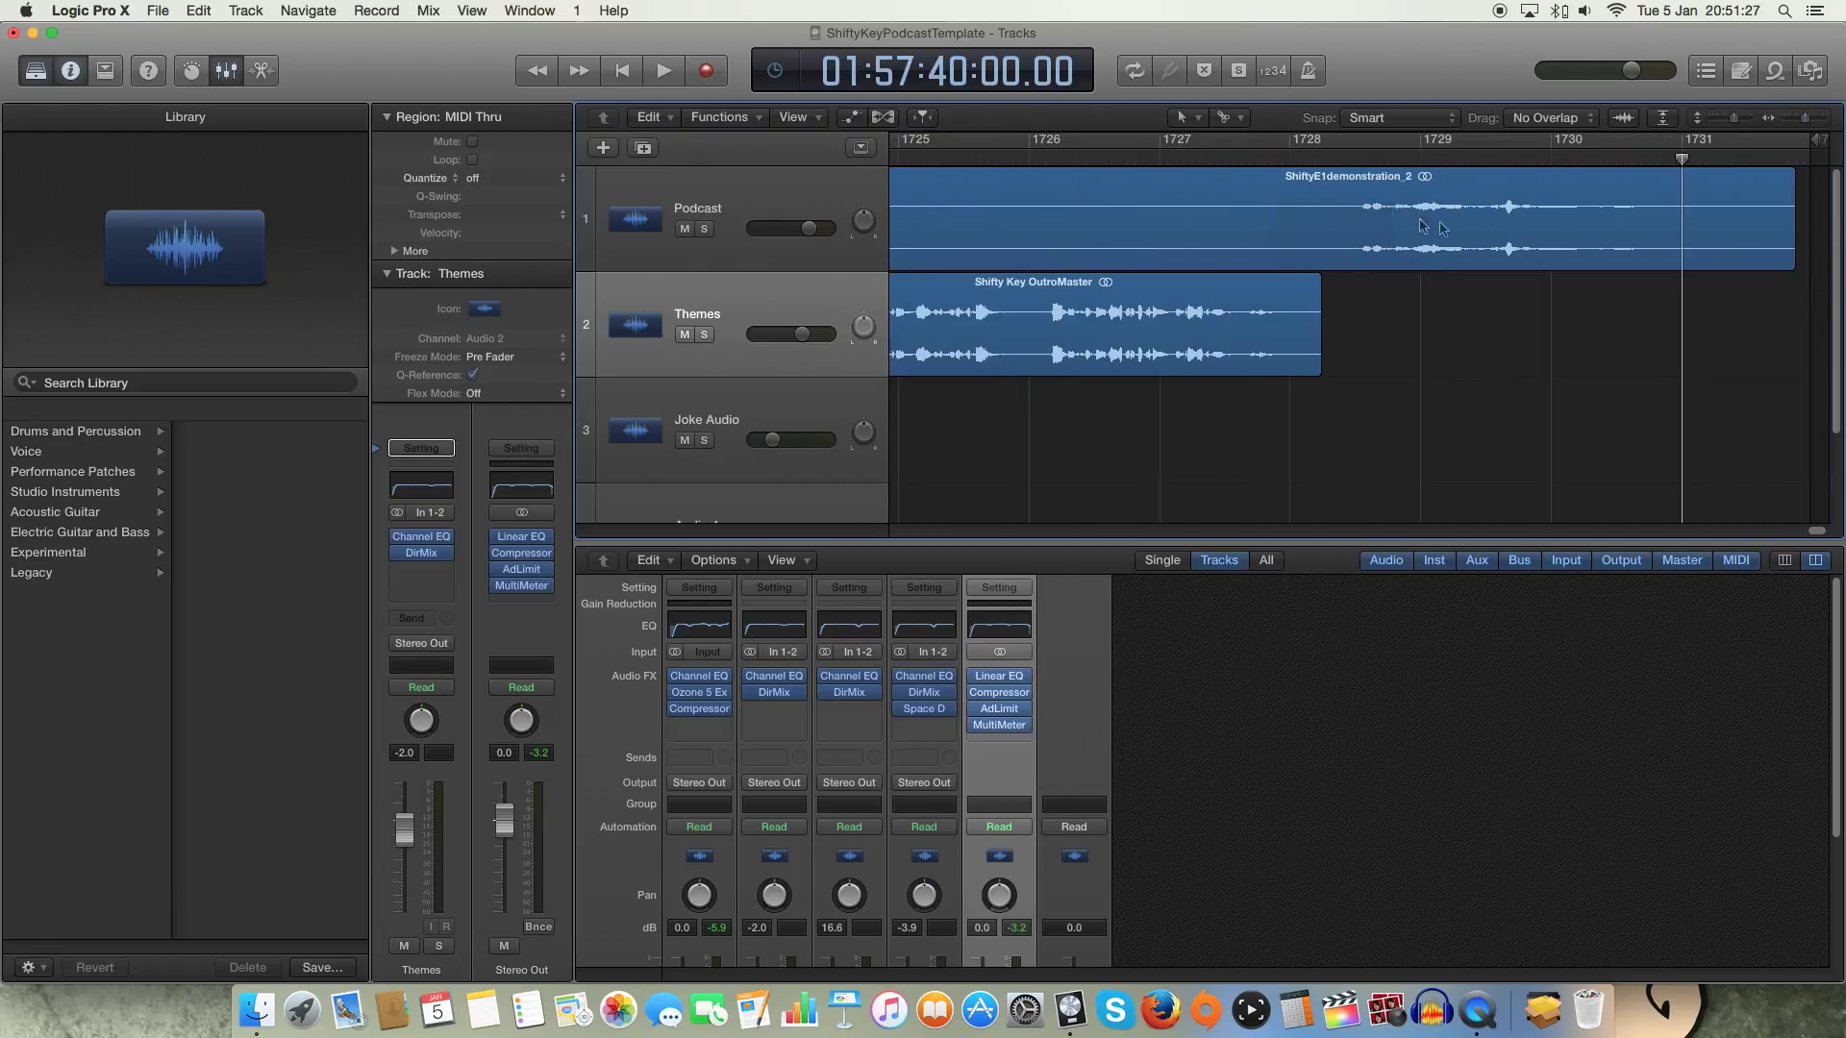
Readjust the end-of-project marker to bar 1732, just past the Podcast recording.
left_click(1805, 143)
left_click(1798, 142)
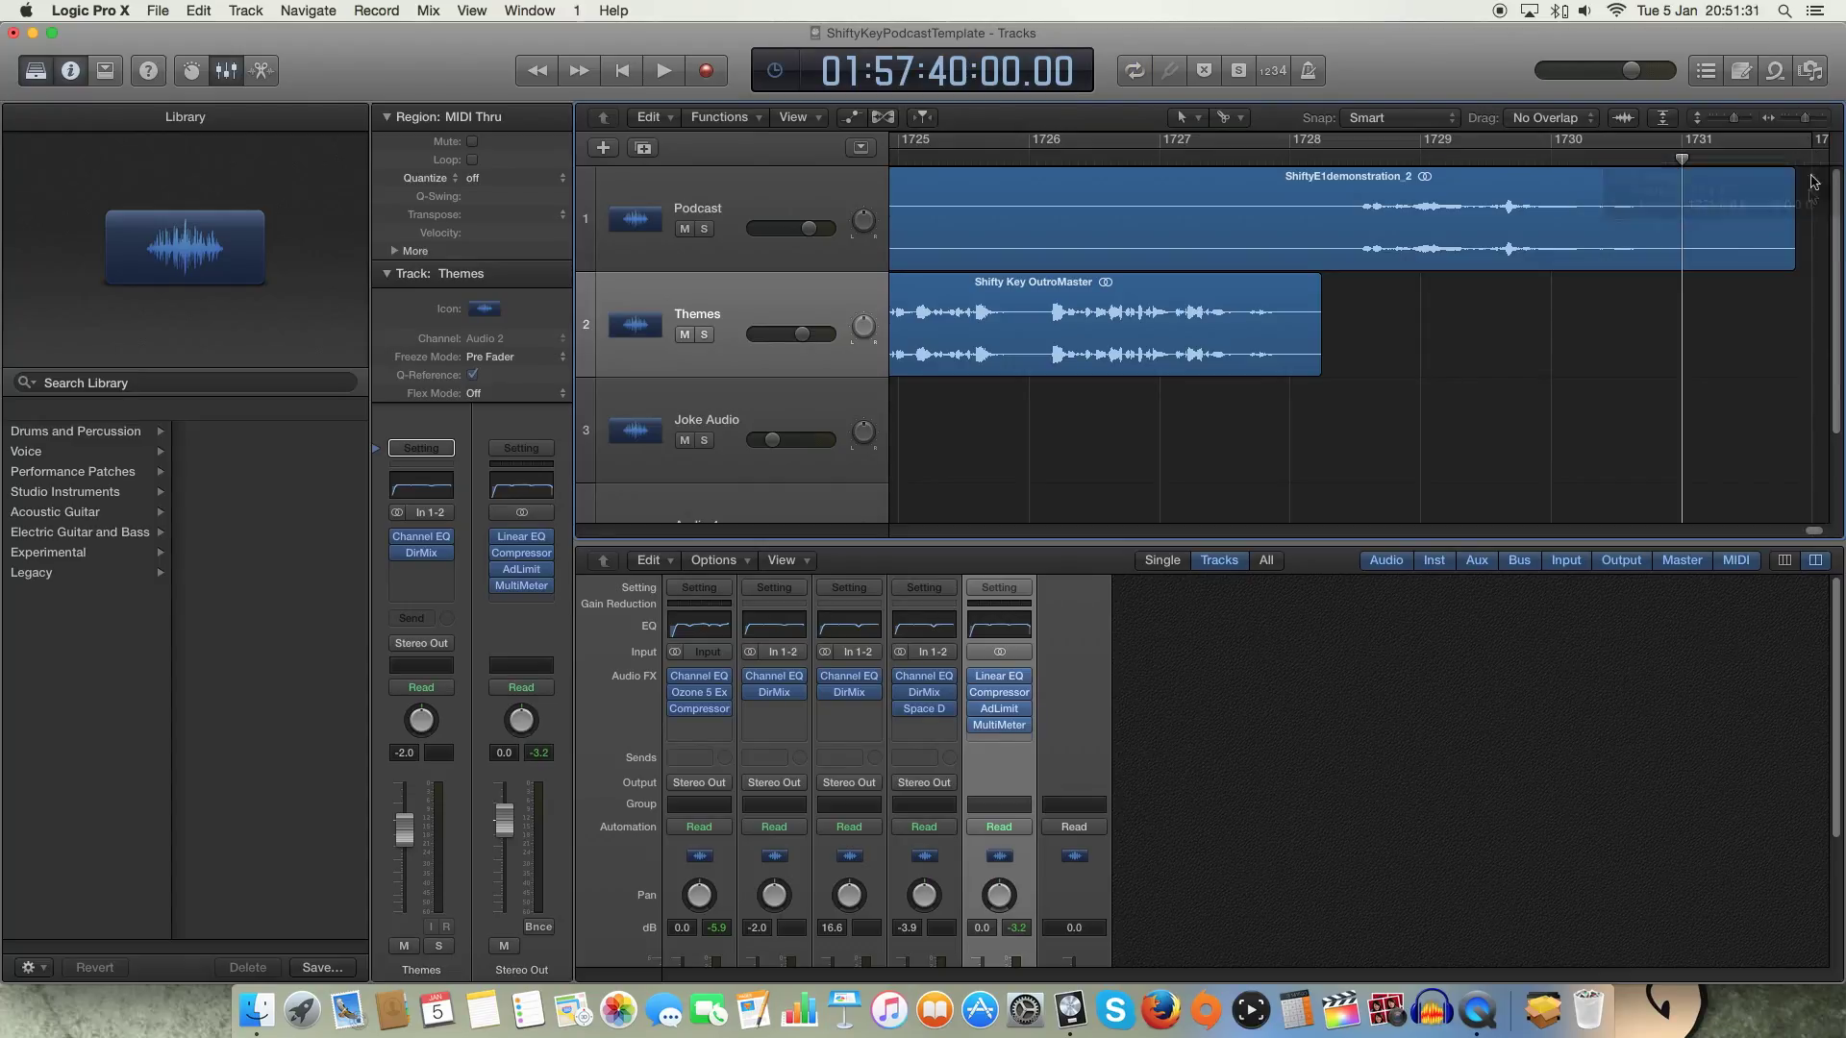
left_click(1814, 531)
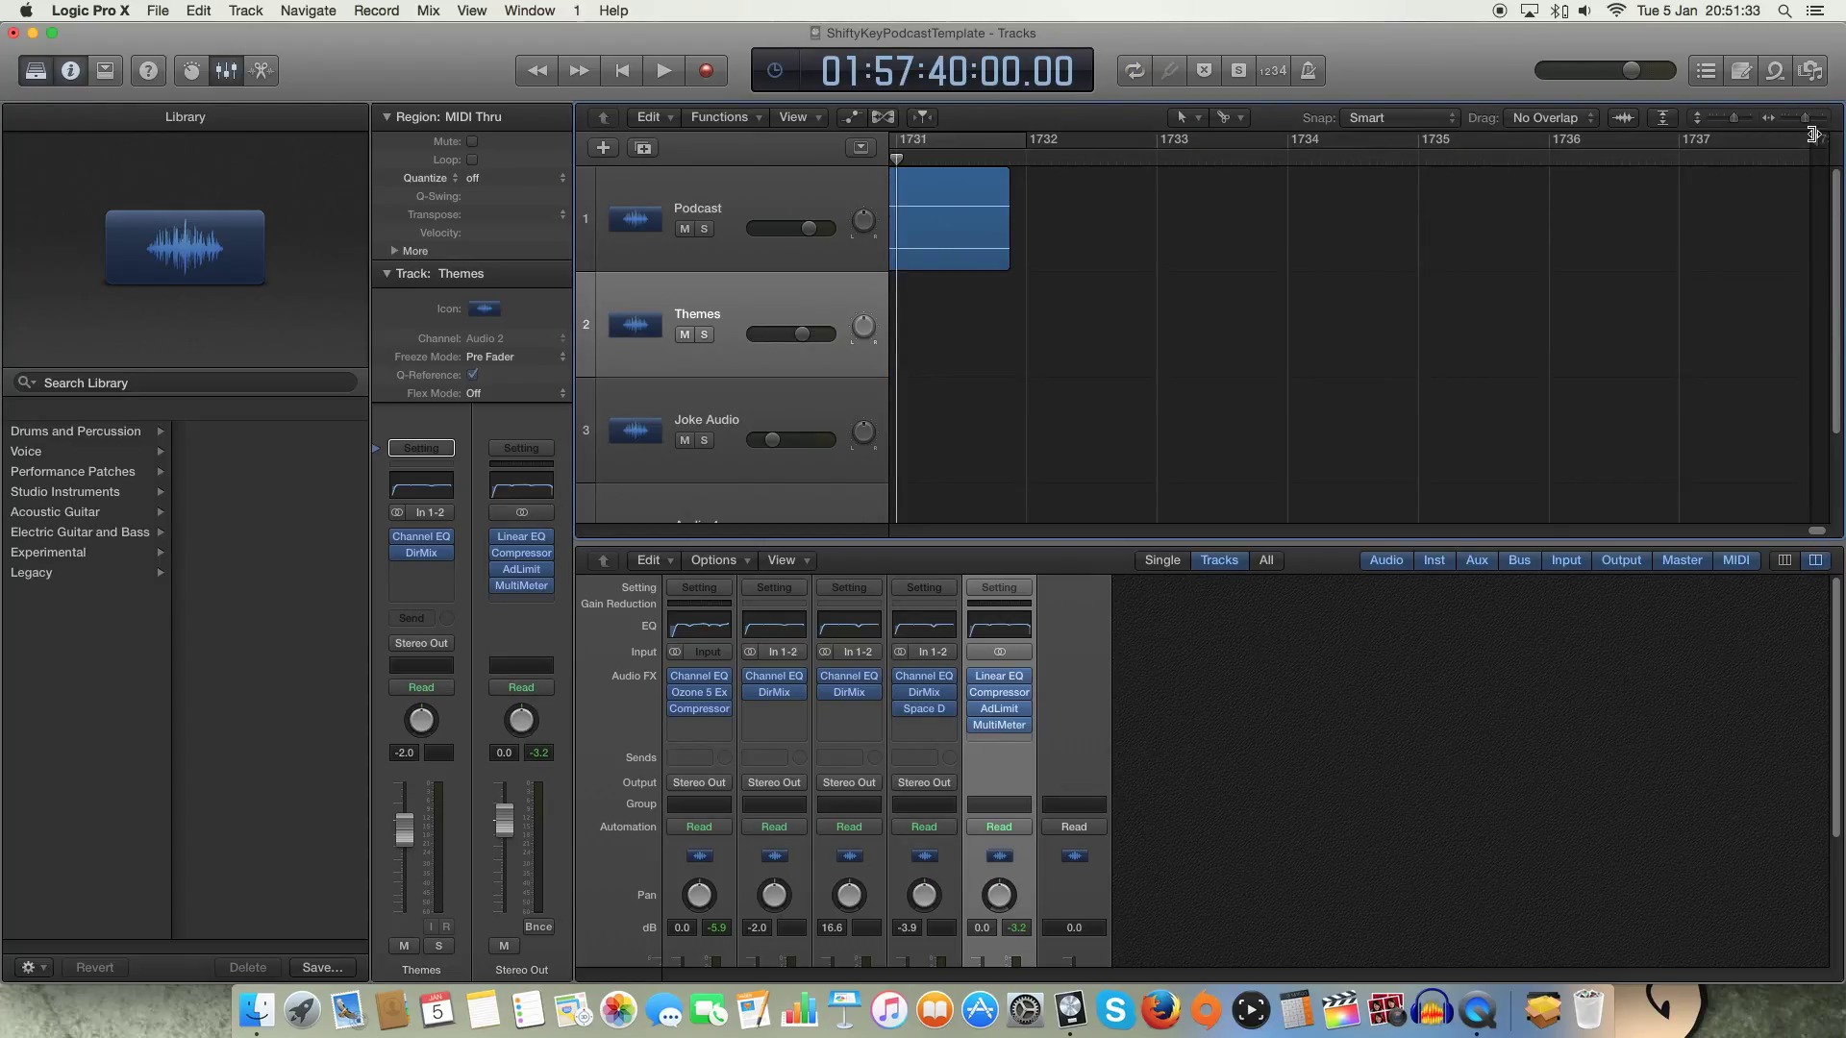
mouse_move(1812, 139)
left_mouse_down()
mouse_move(1068, 194)
mouse_move(1026, 213)
left_mouse_up()
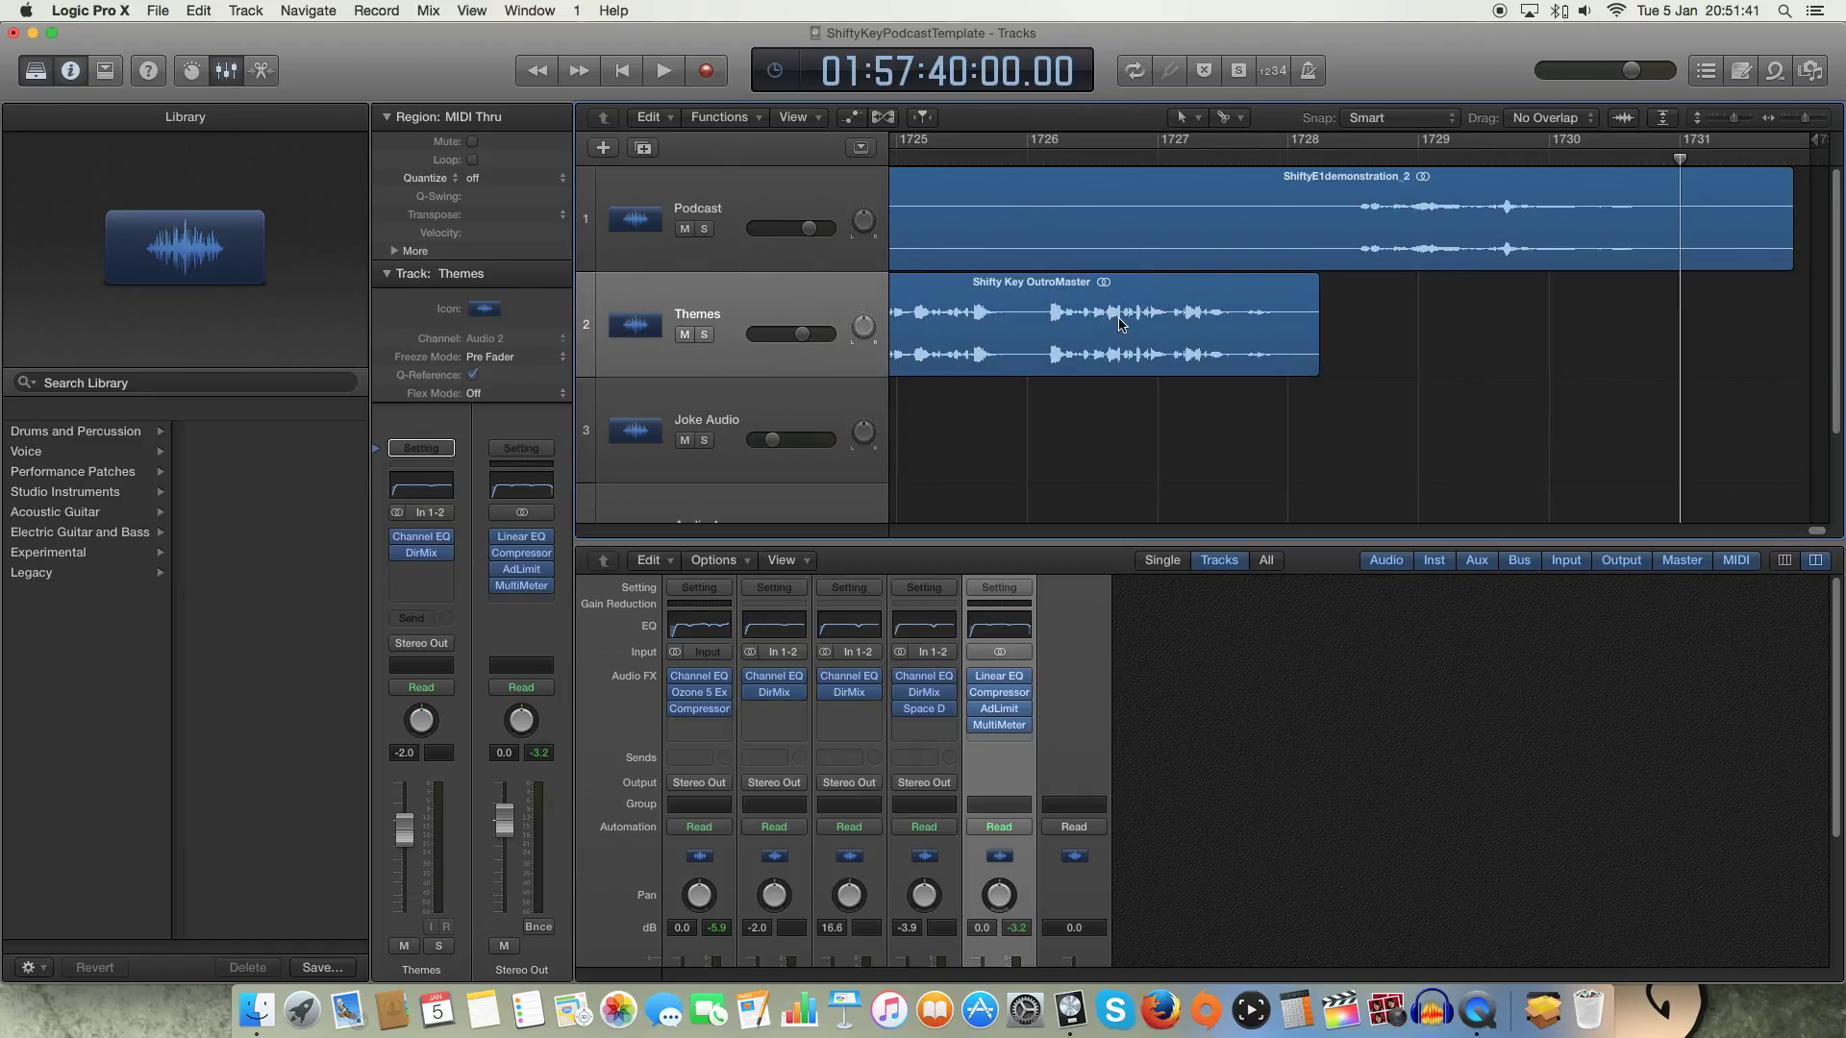
Return the playhead to the project start and open the bounce settings for the whole project.
left_click(627, 80)
left_click(157, 11)
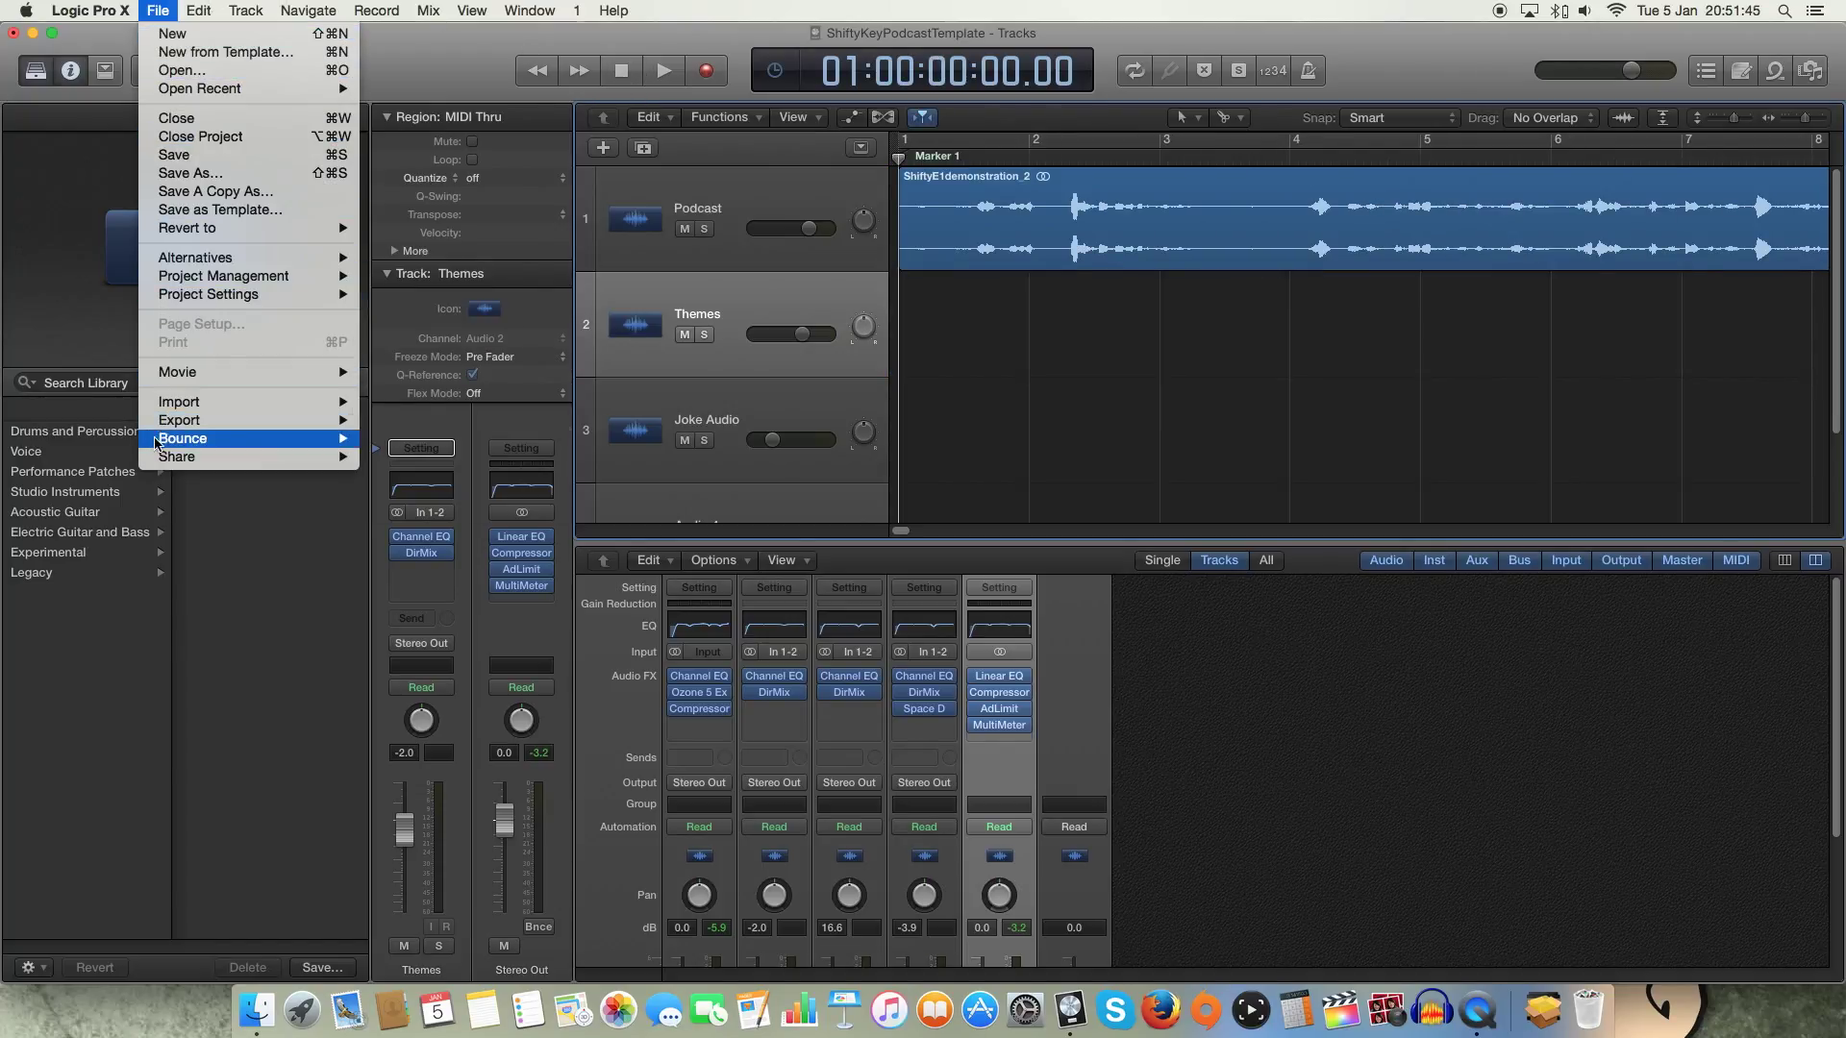
mouse_move(165, 440)
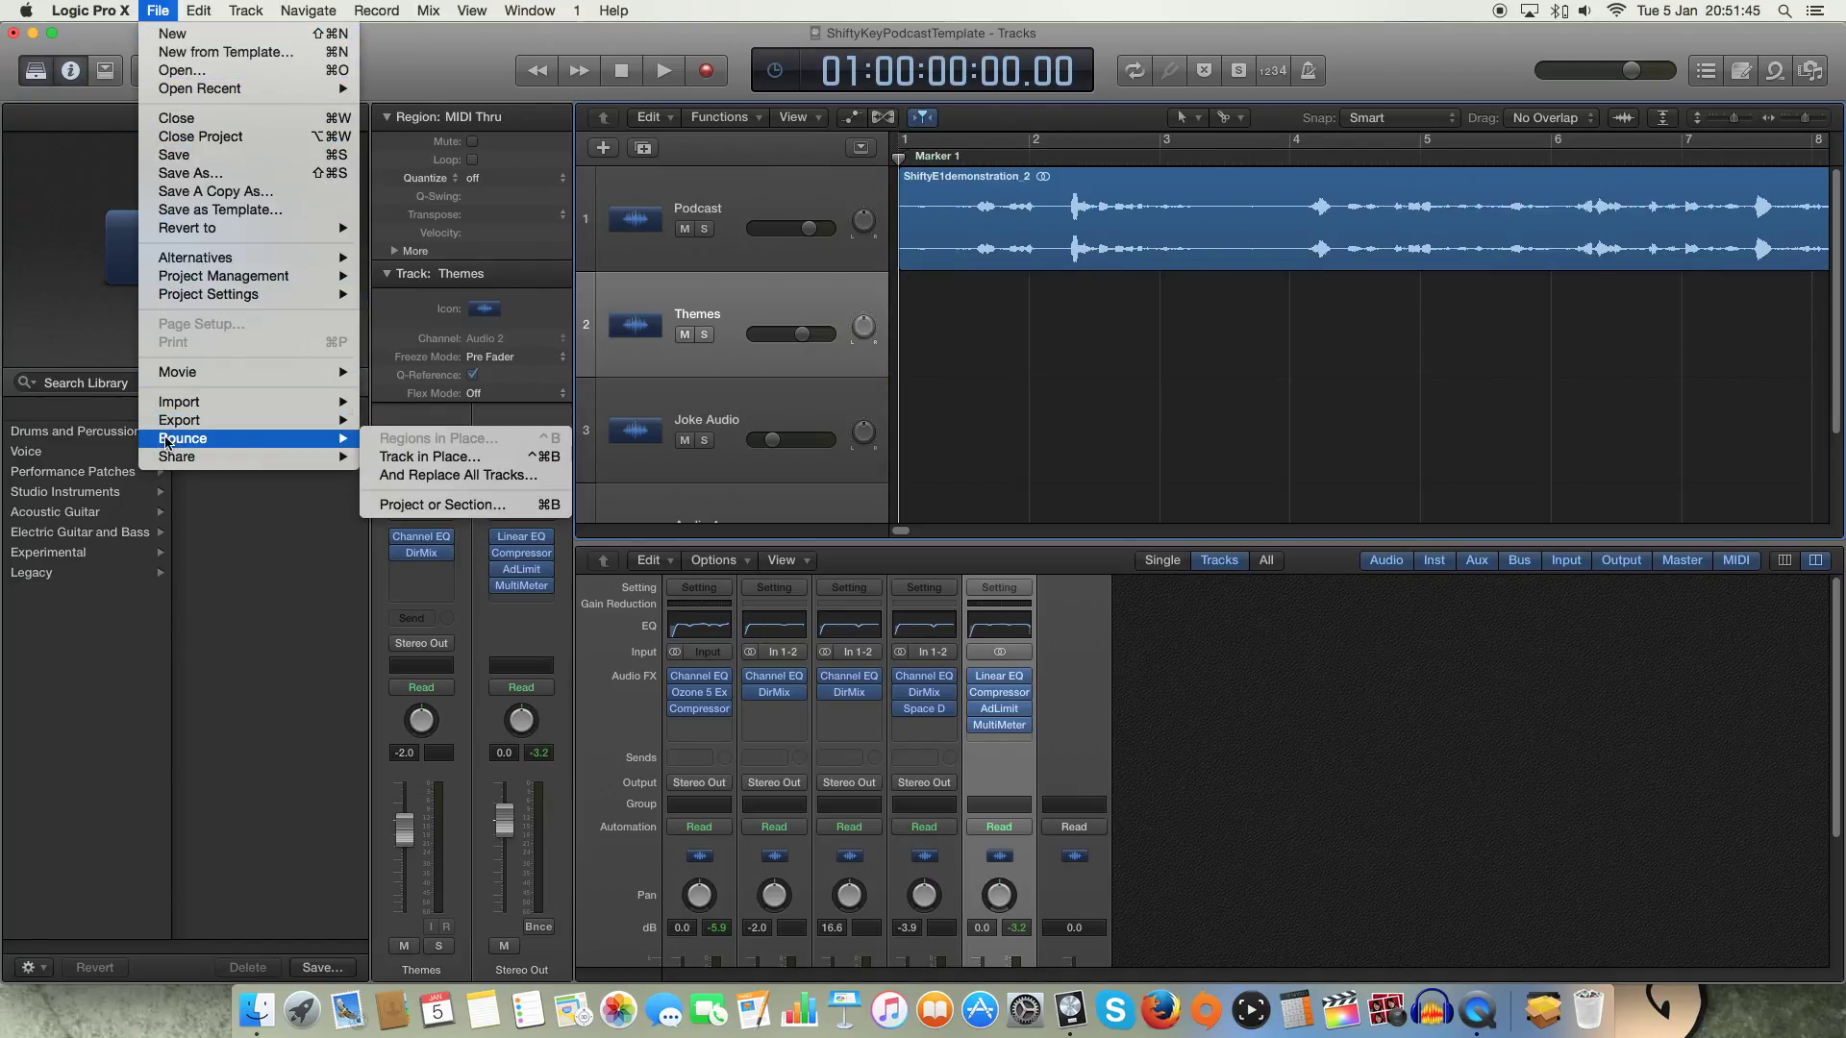
left_click(500, 508)
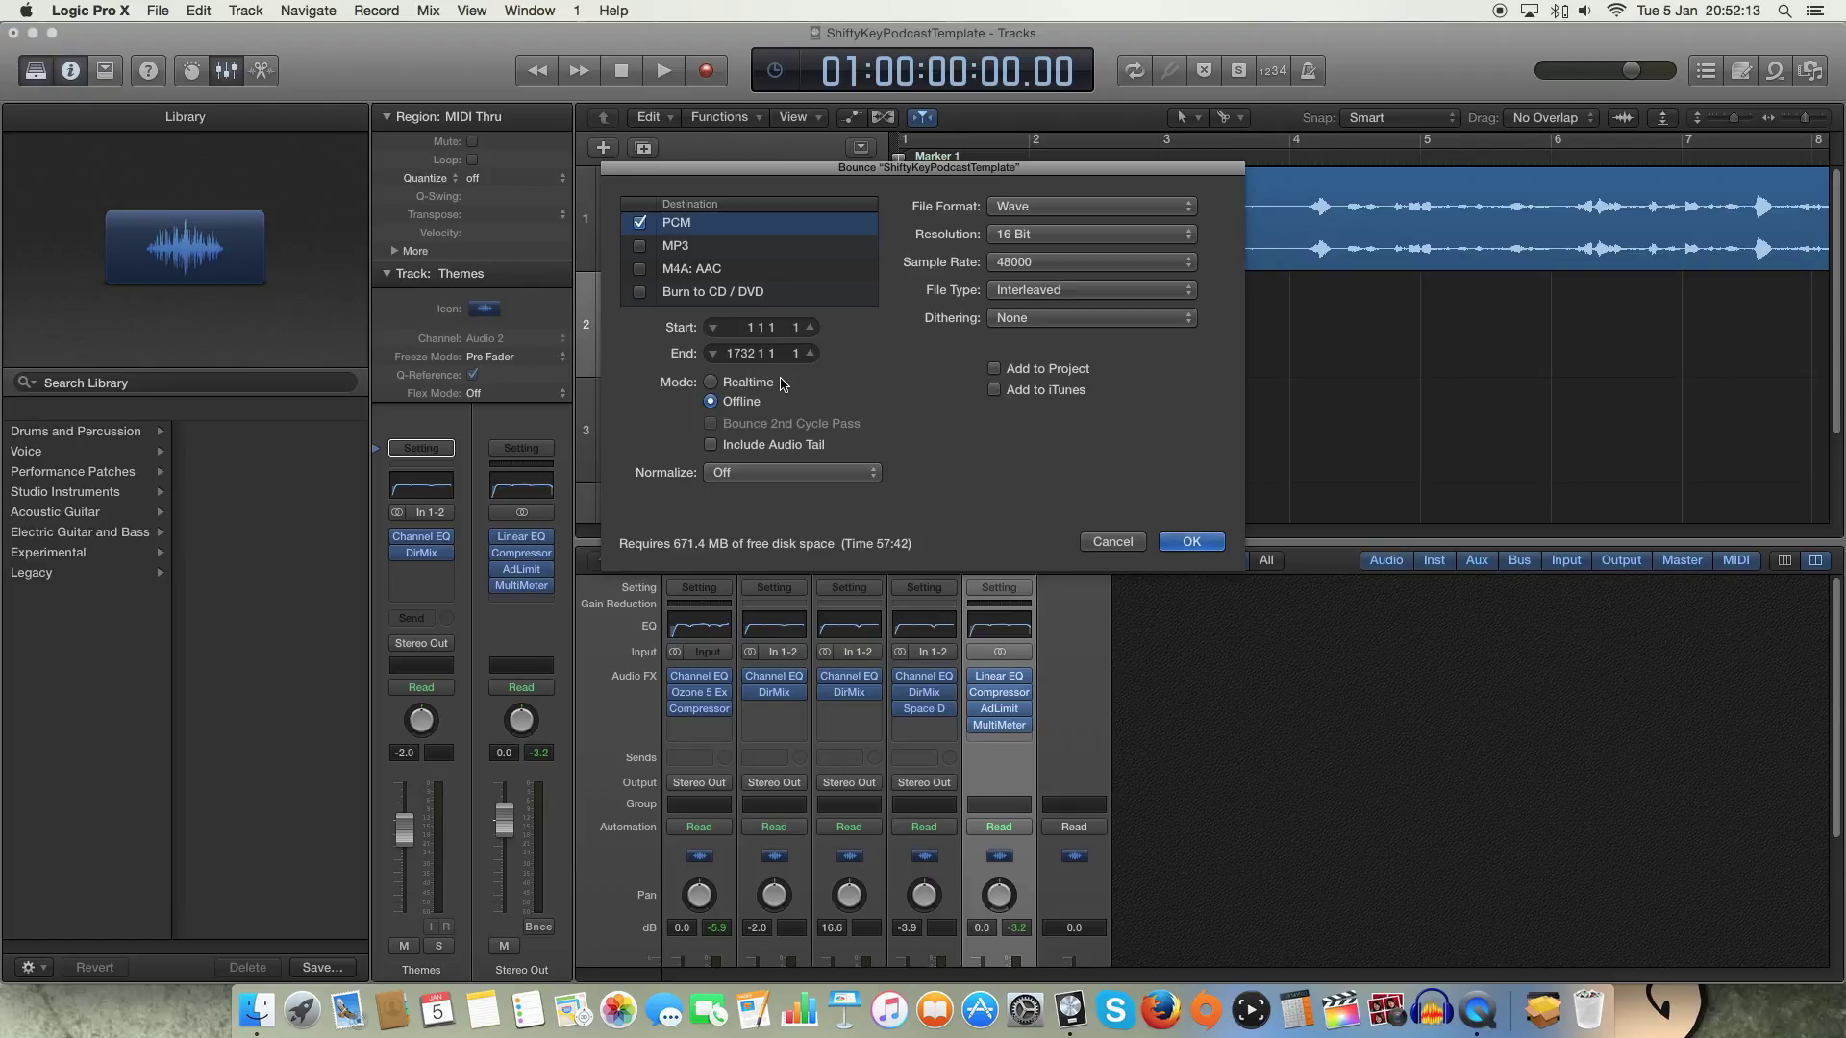
Review the Normalize choices for the bounce and keep Normalize set to Off.
left_click(731, 485)
left_click(739, 480)
left_click(784, 472)
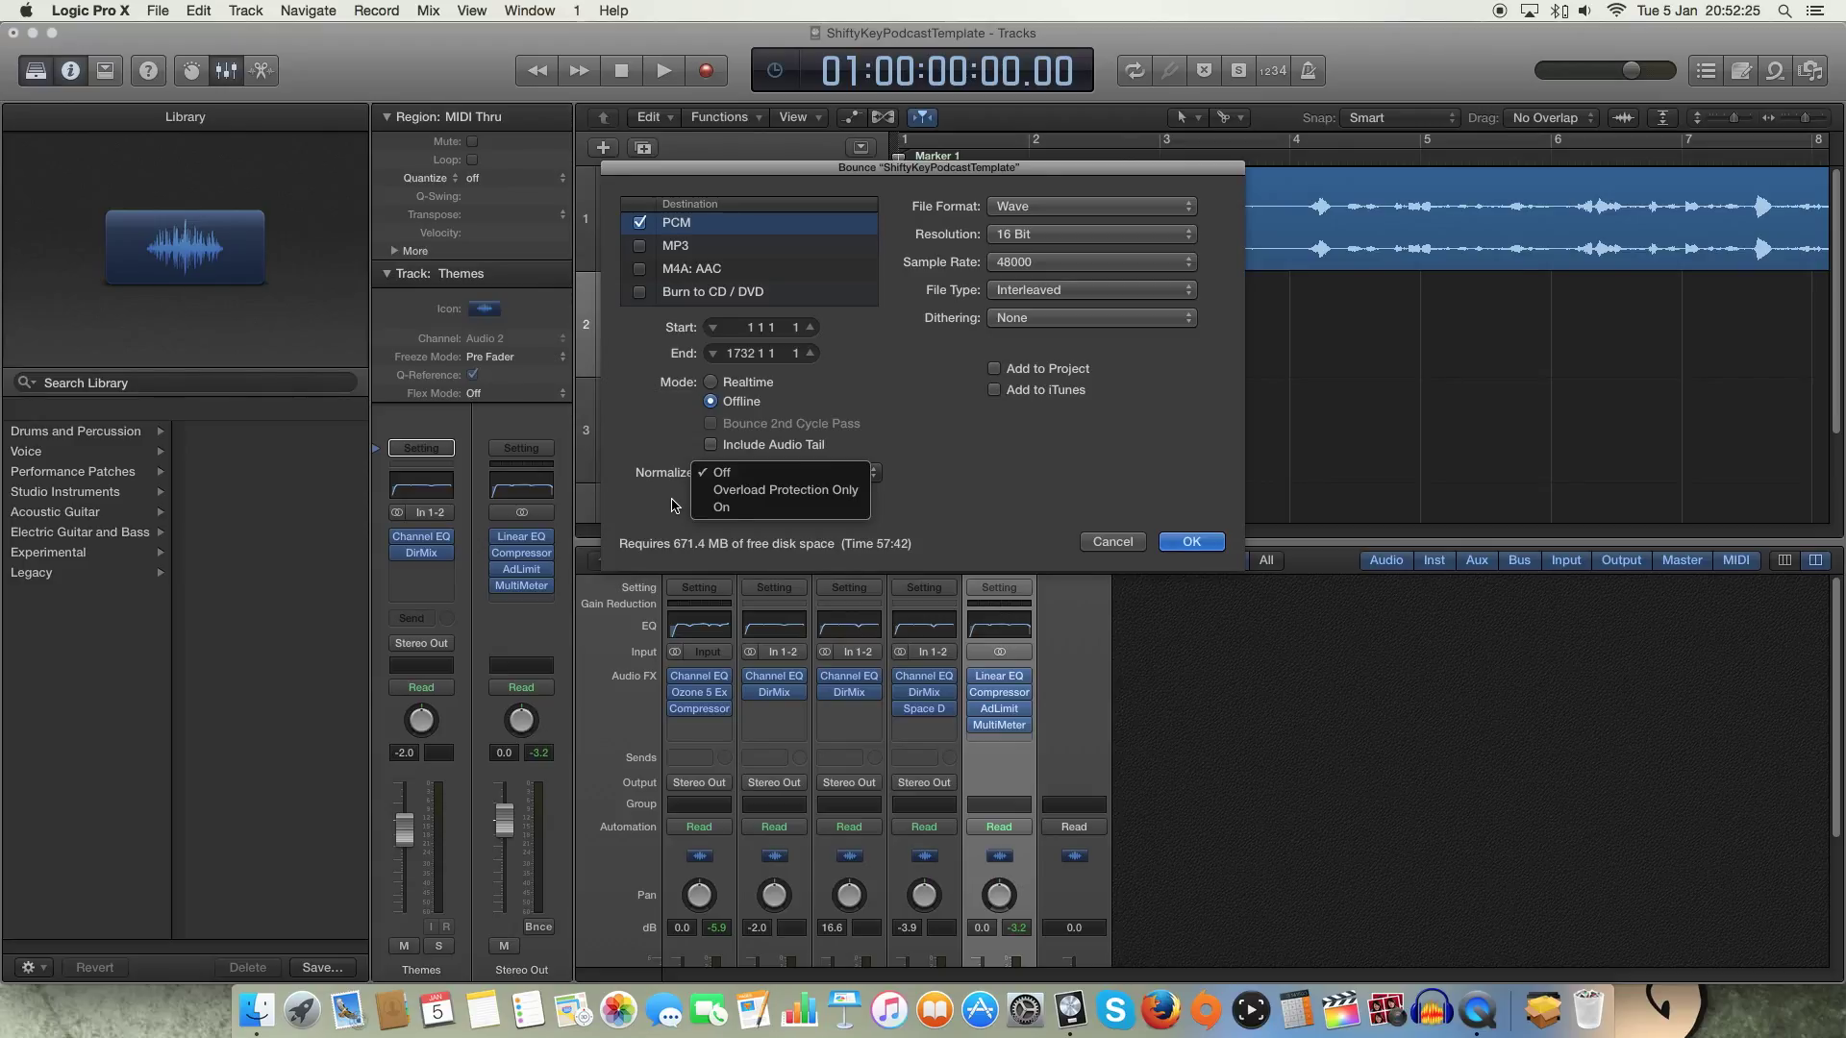
left_click(759, 477)
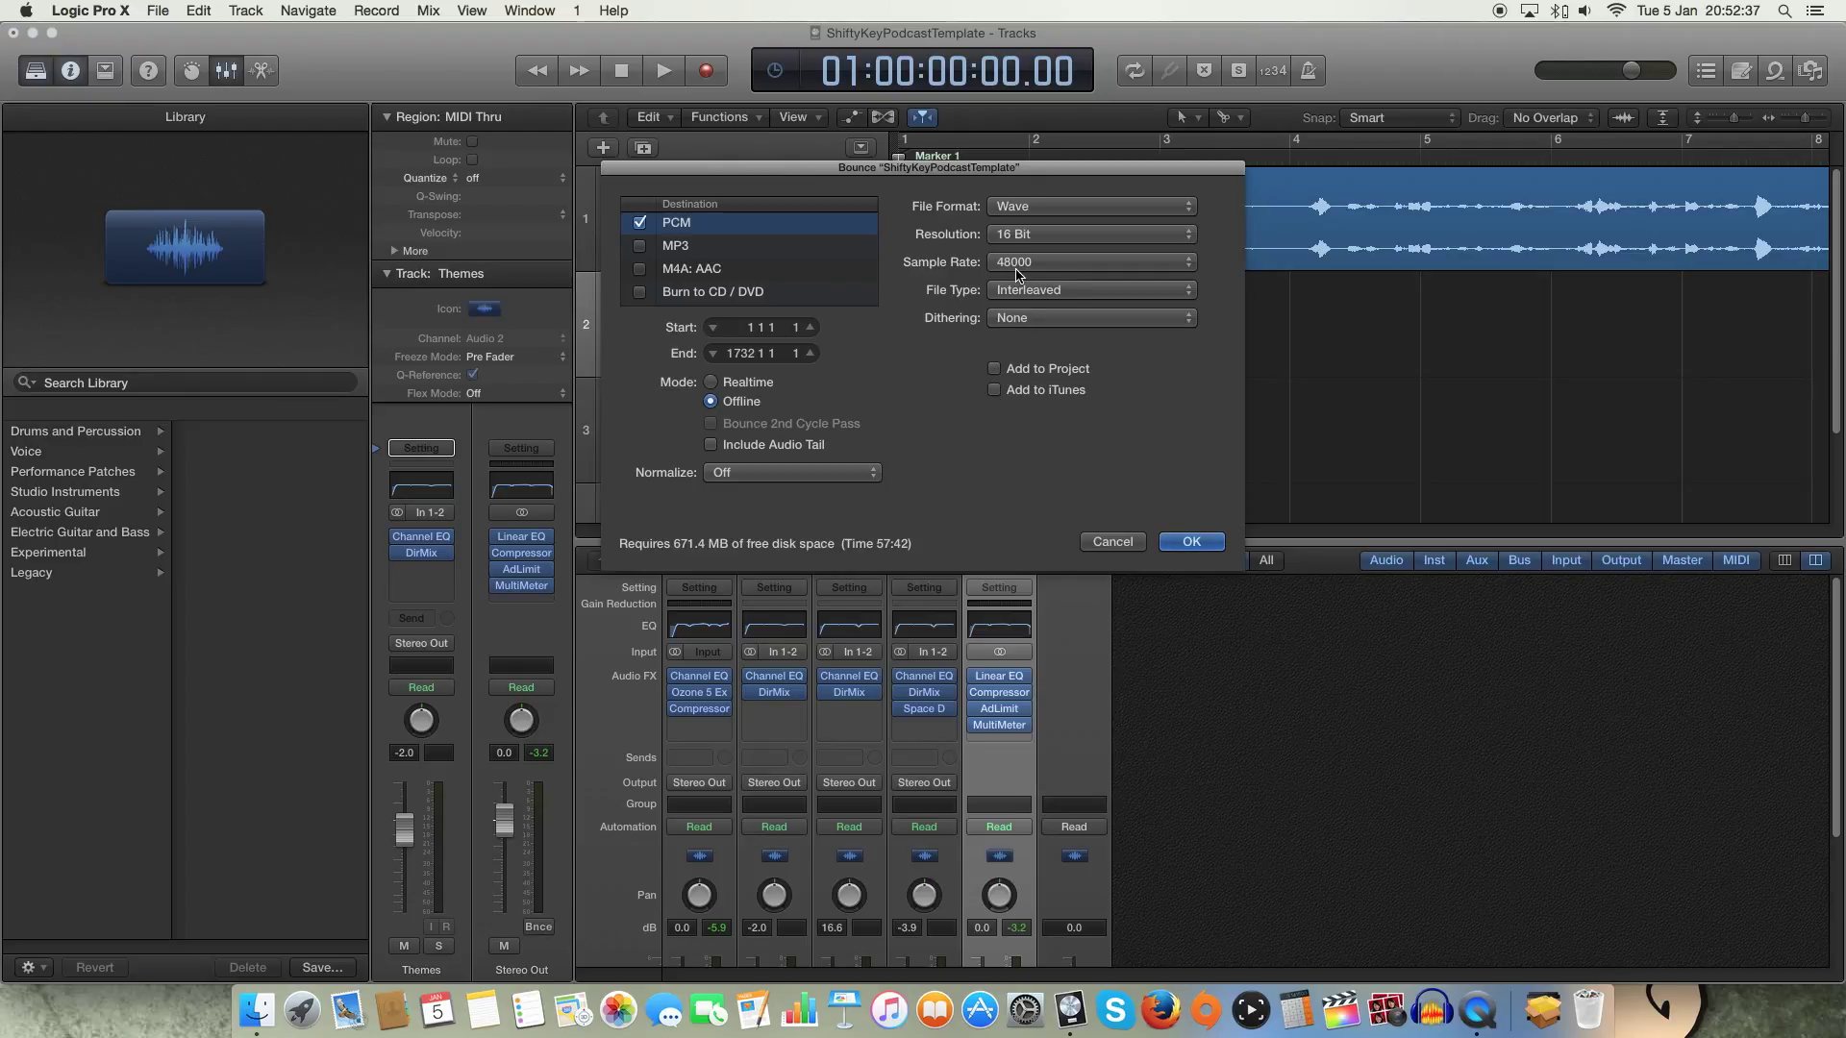
Keep the bounce sample rate at 48000 and accept the PCM Wave, 16 Bit settings.
left_click(1021, 274)
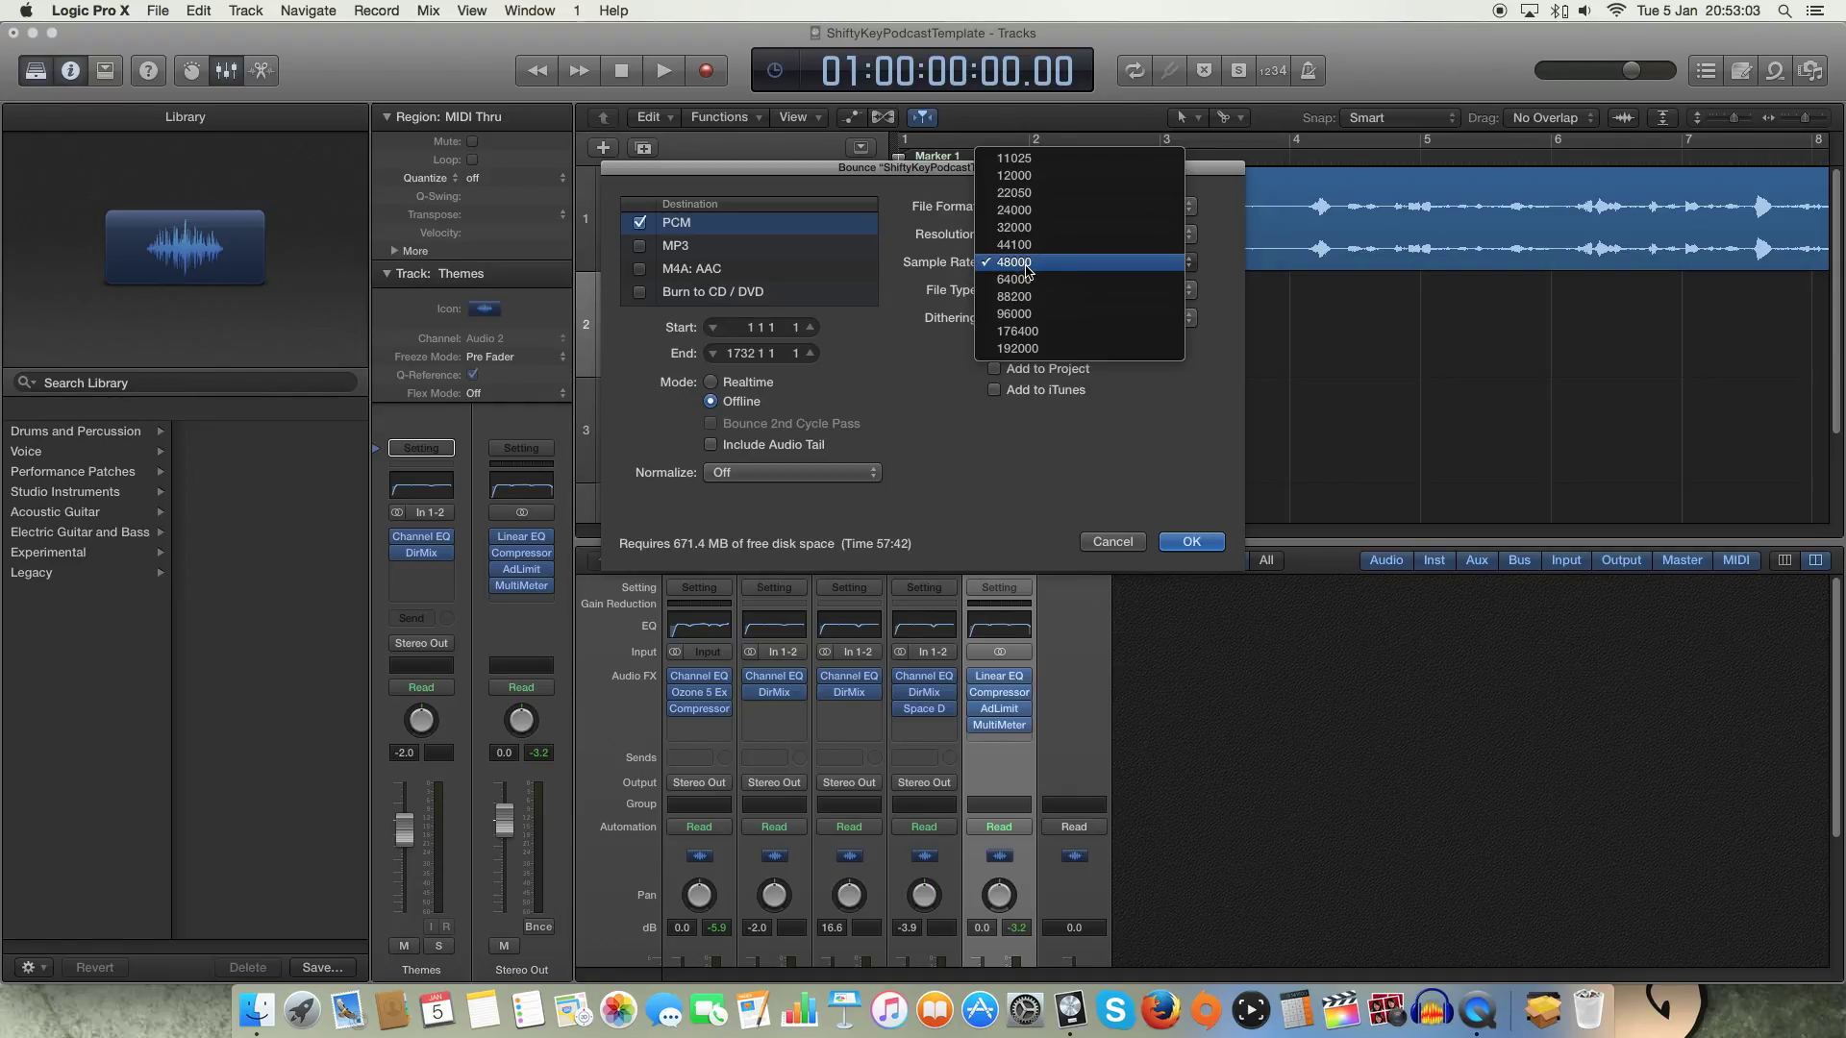
left_click(1025, 263)
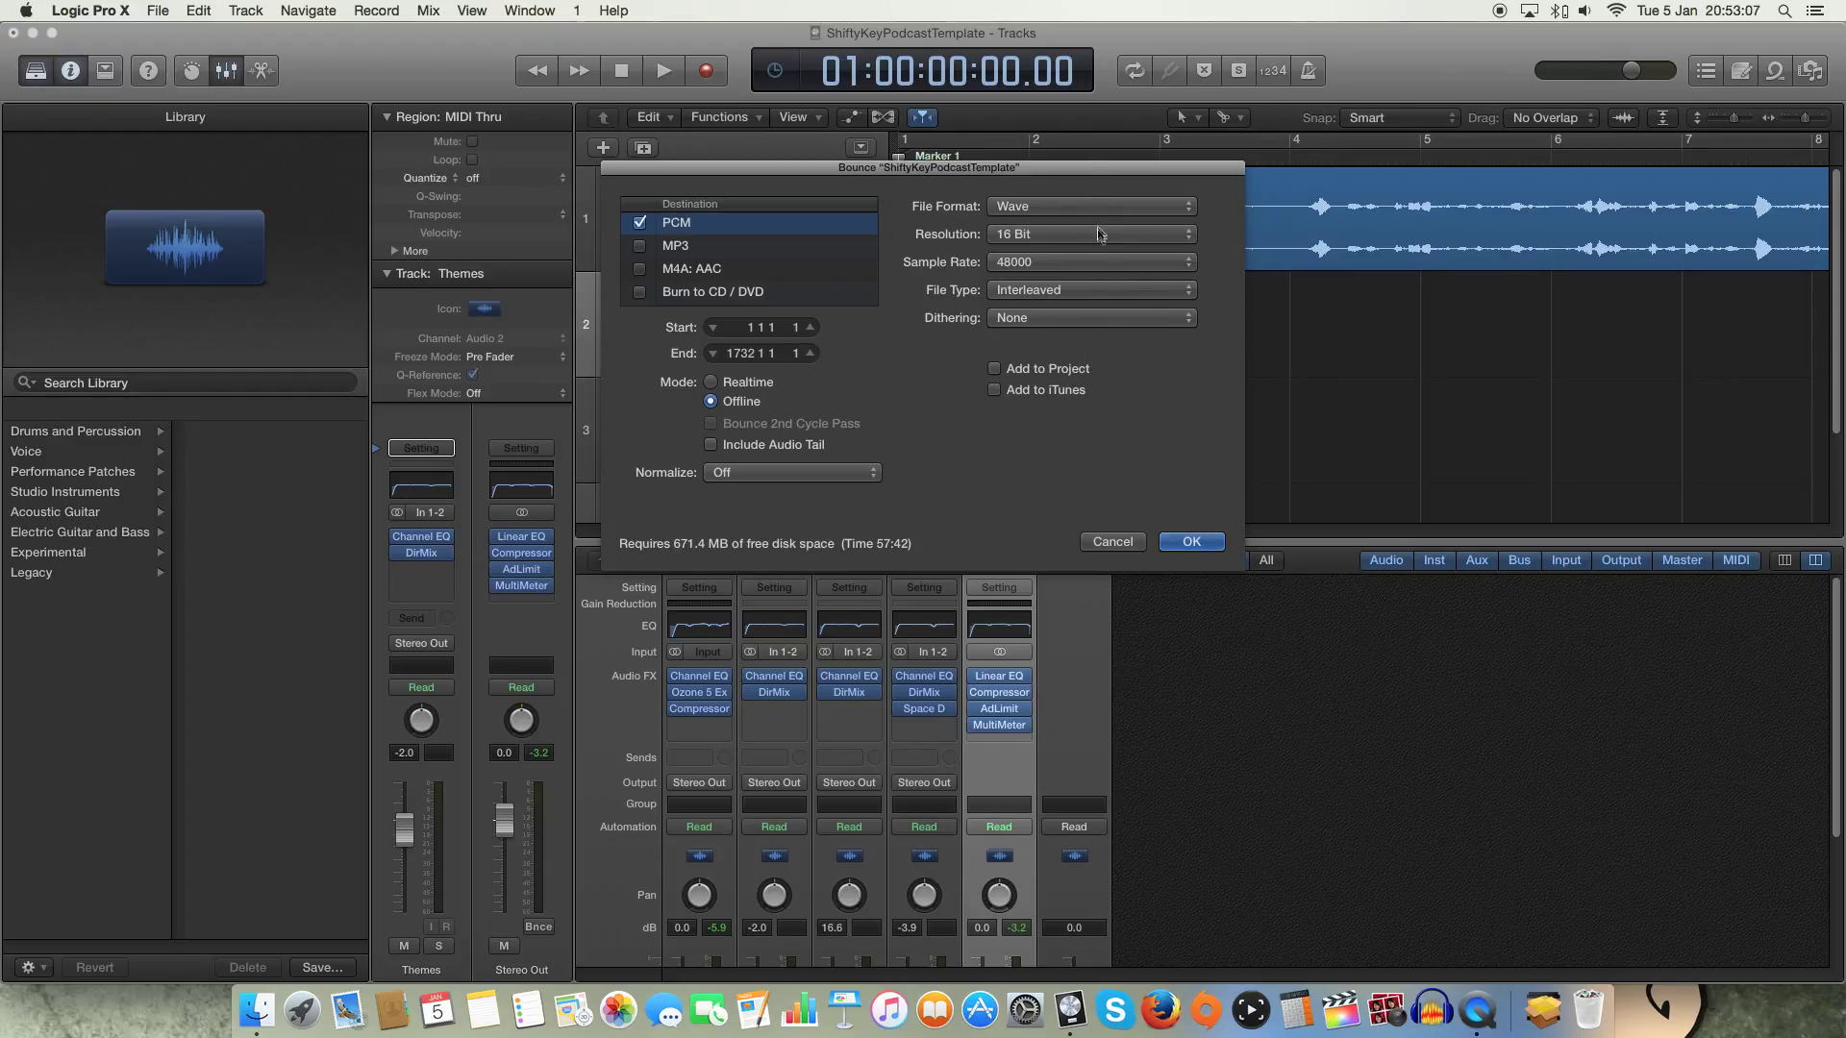
left_click(1189, 543)
Name the bounce ShiftyKey99tyedit, choose the METALCRUZER drive as its destination and start bouncing.
left_click_drag(864, 279, 1003, 279)
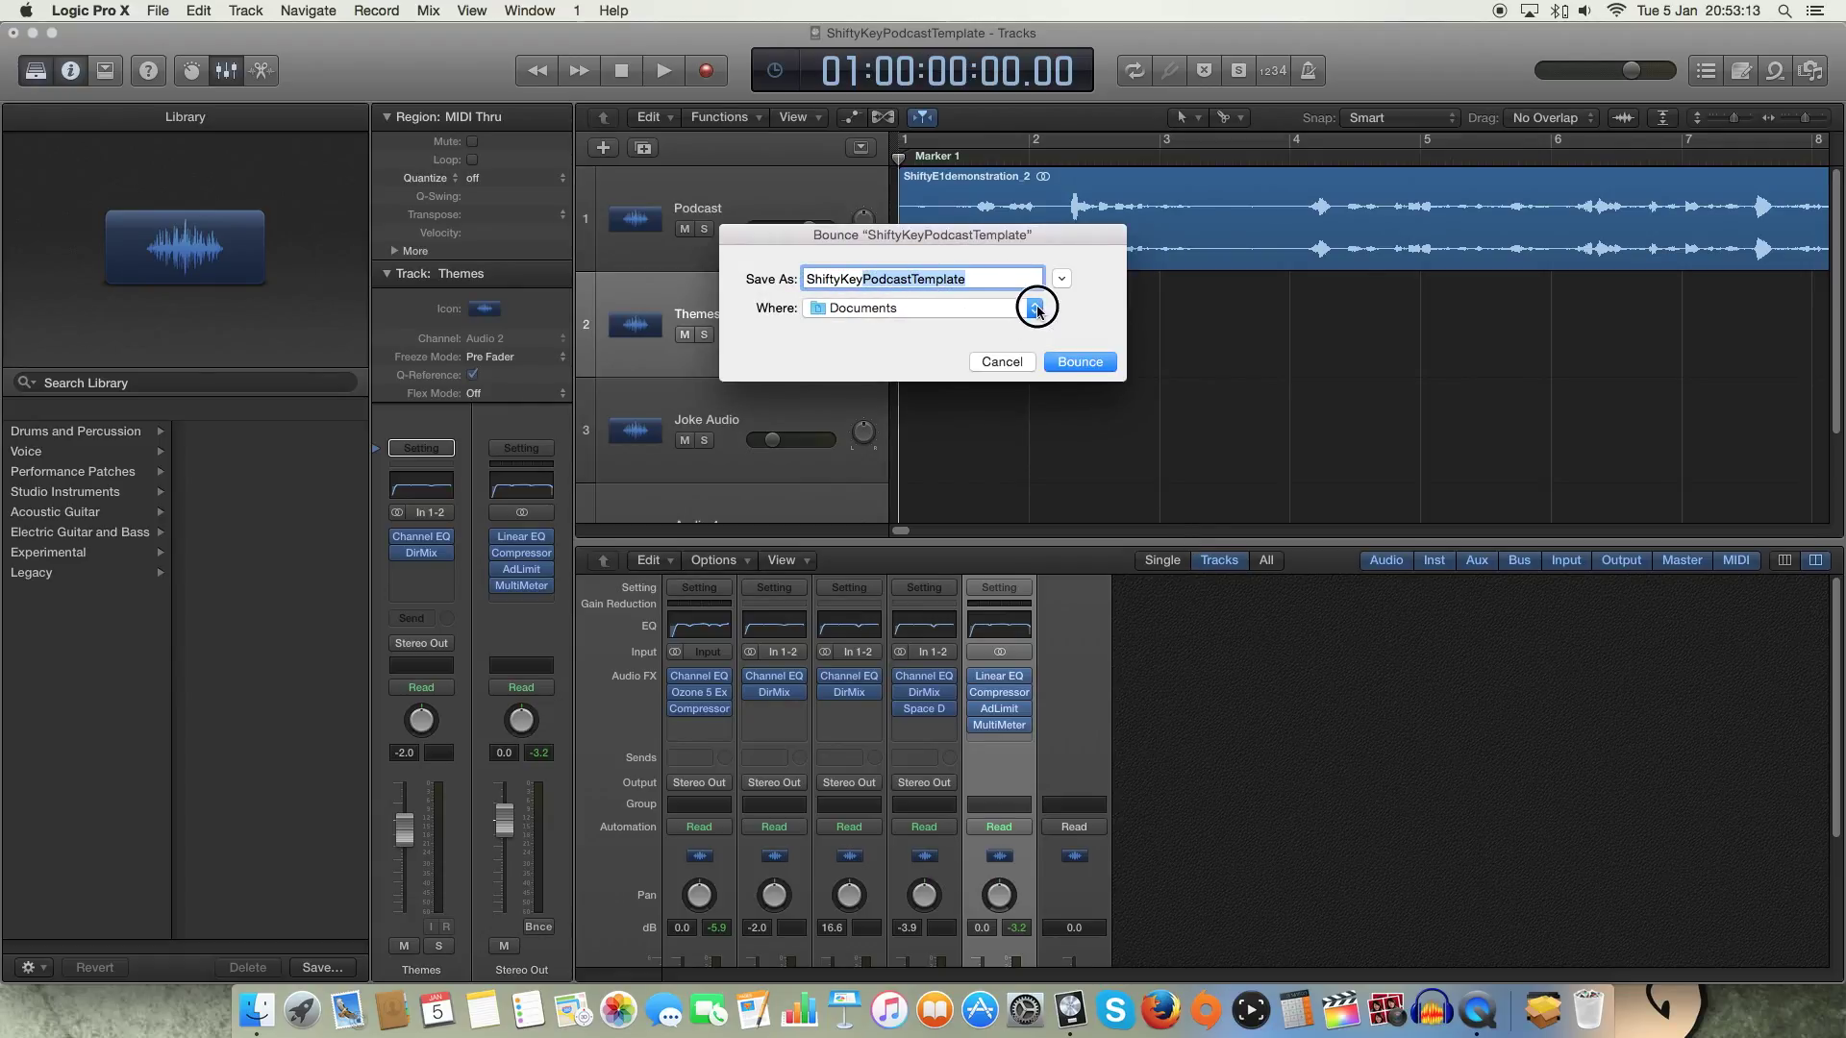
left_click(1035, 308)
left_click(875, 375)
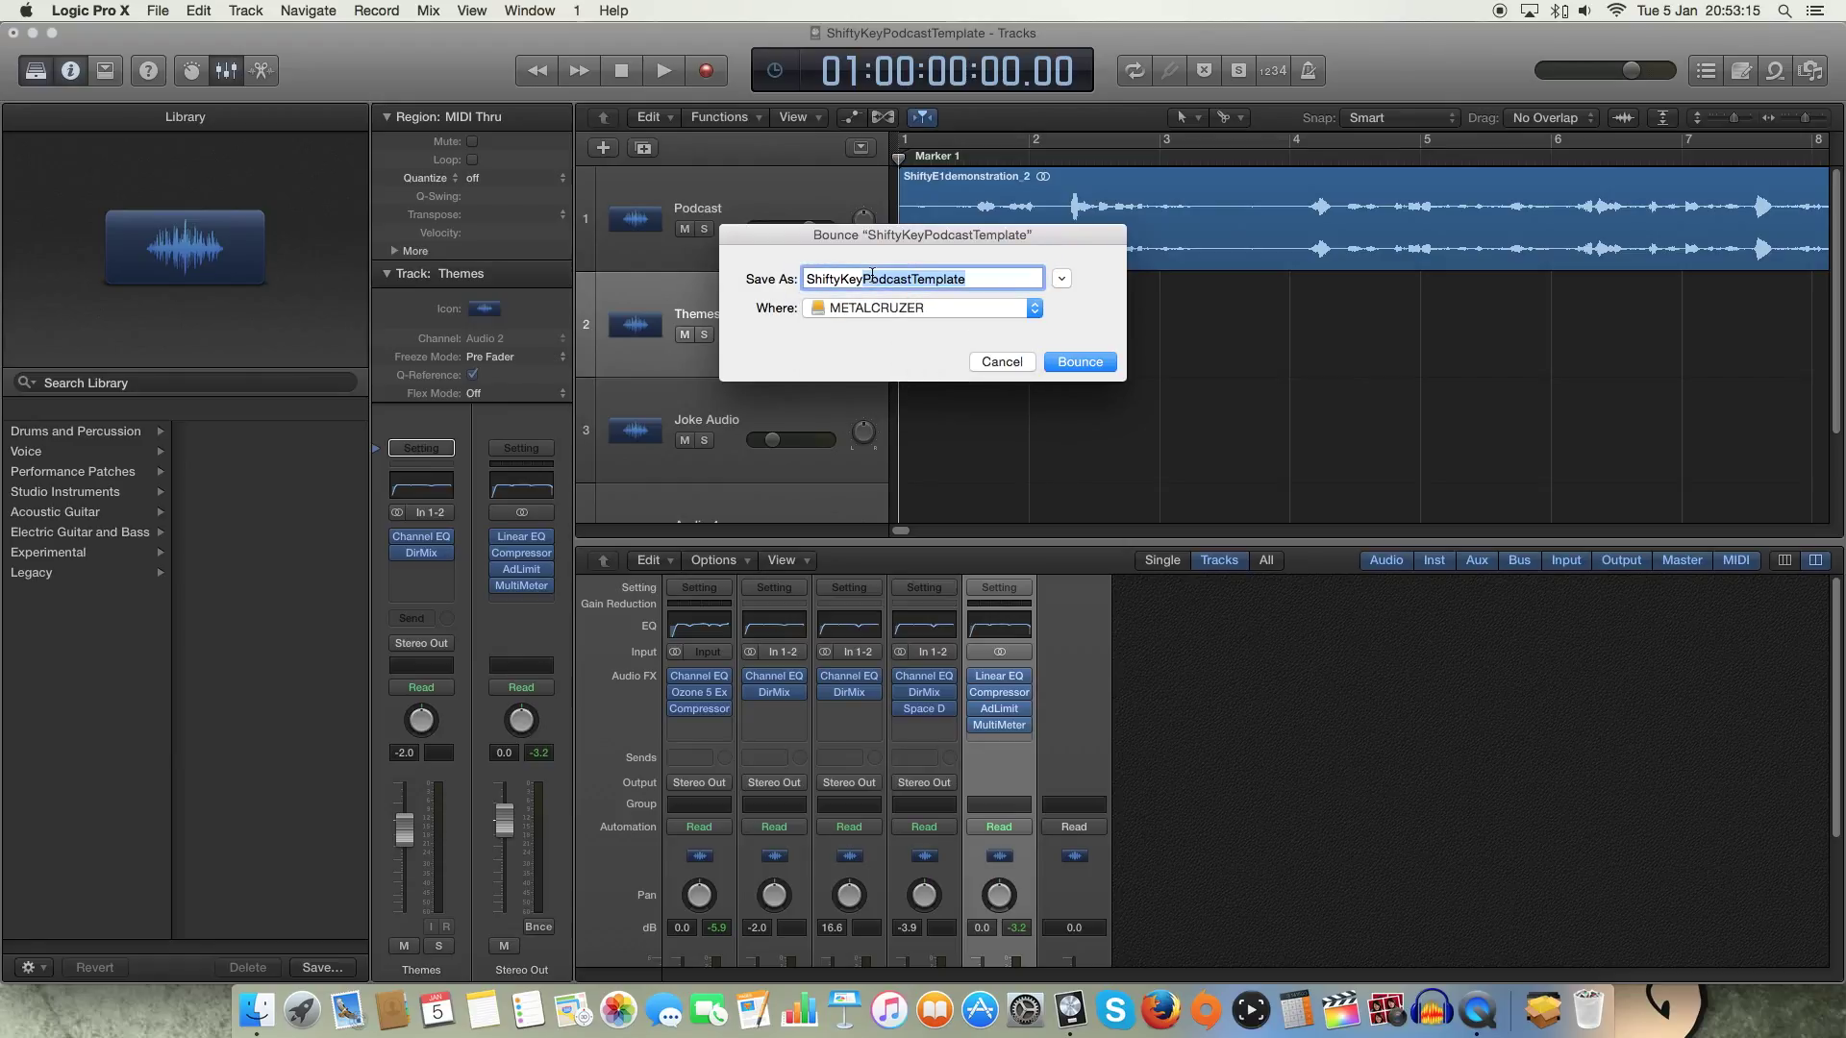
type("99tyedit")
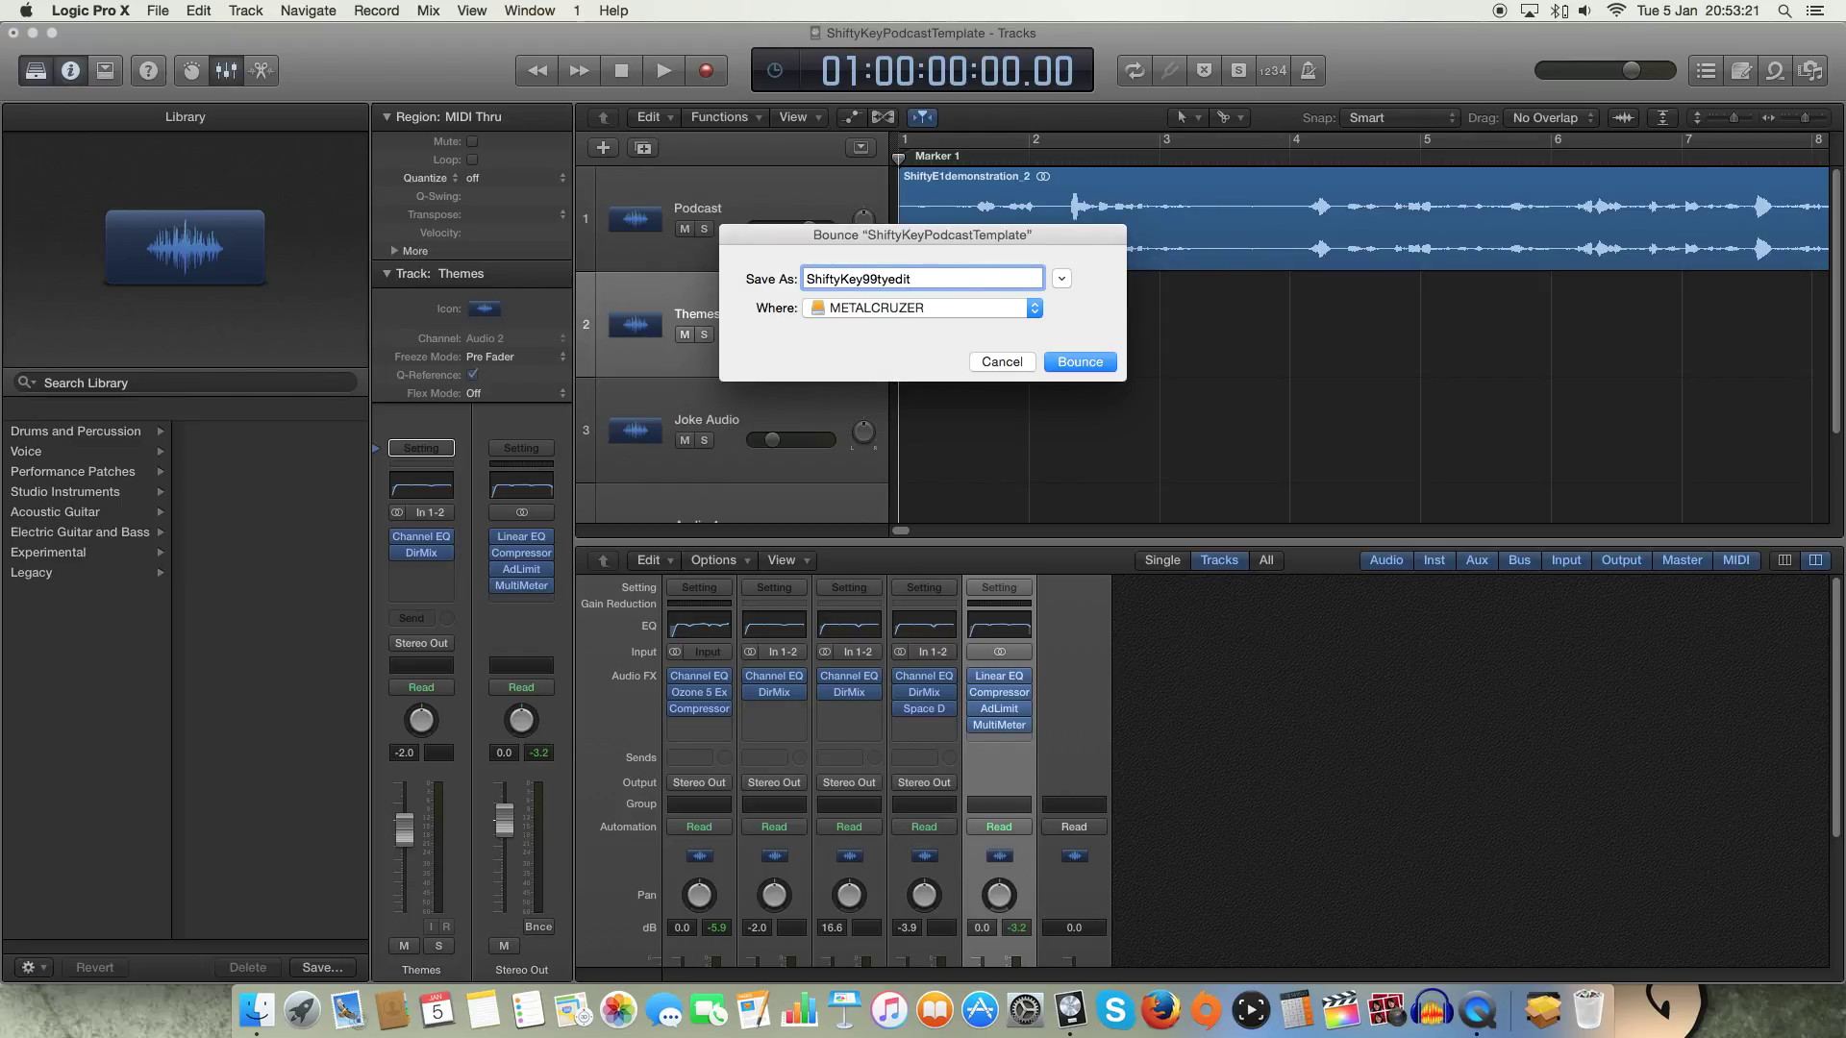
left_click(1073, 363)
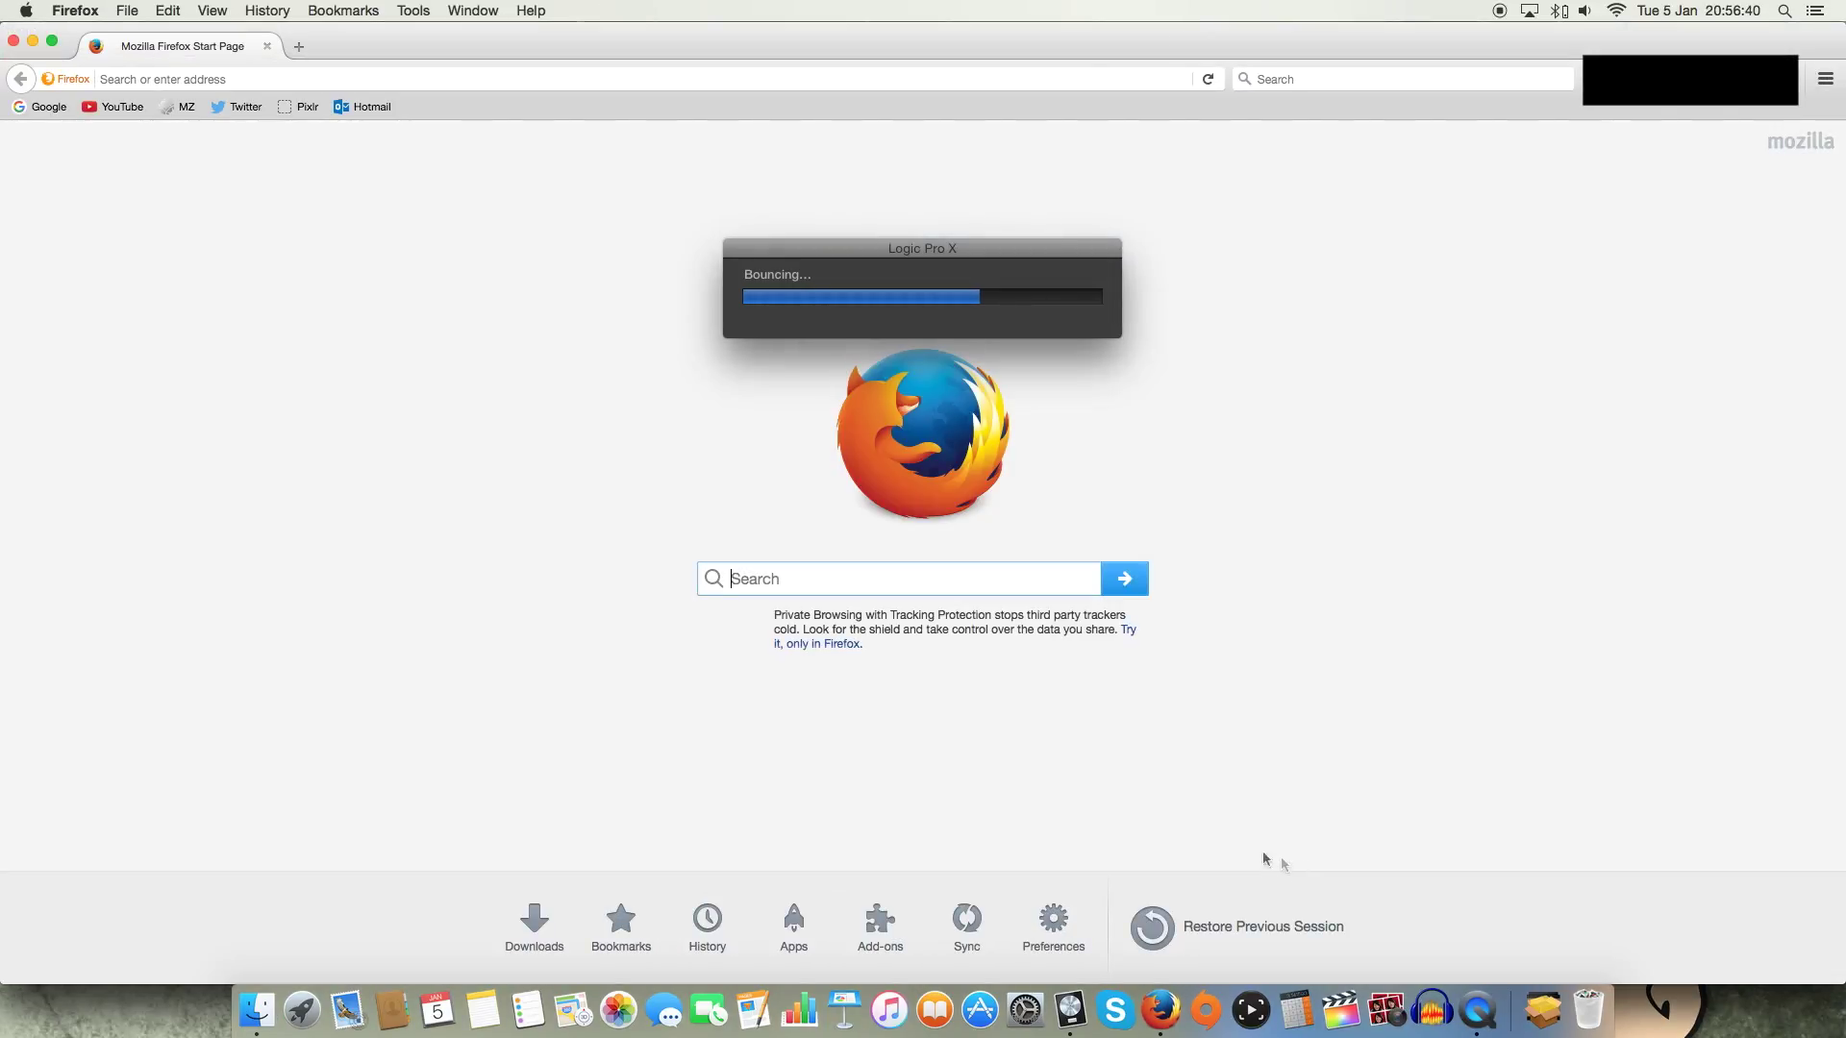
Open YouTube in Firefox, move the bounce progress window out of the way and go to the sign-in page.
left_click(110, 108)
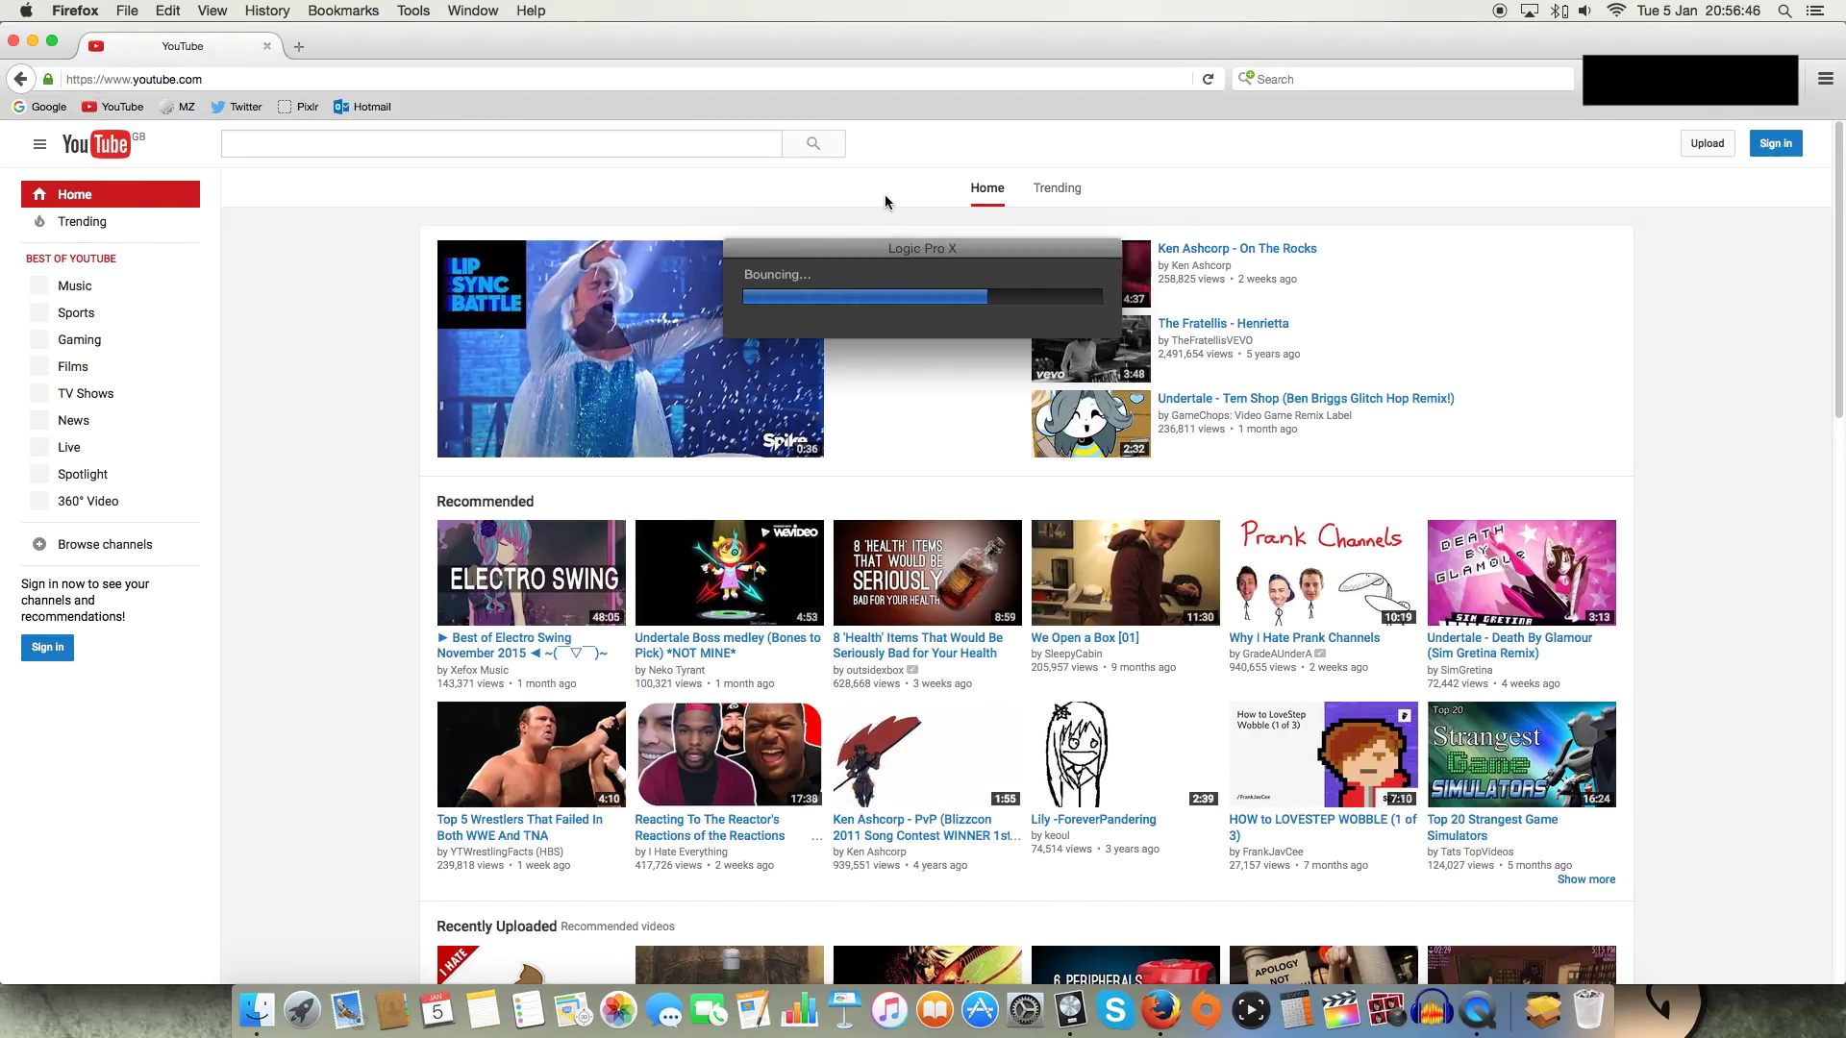
left_click_drag(890, 252, 924, 394)
left_click(1776, 153)
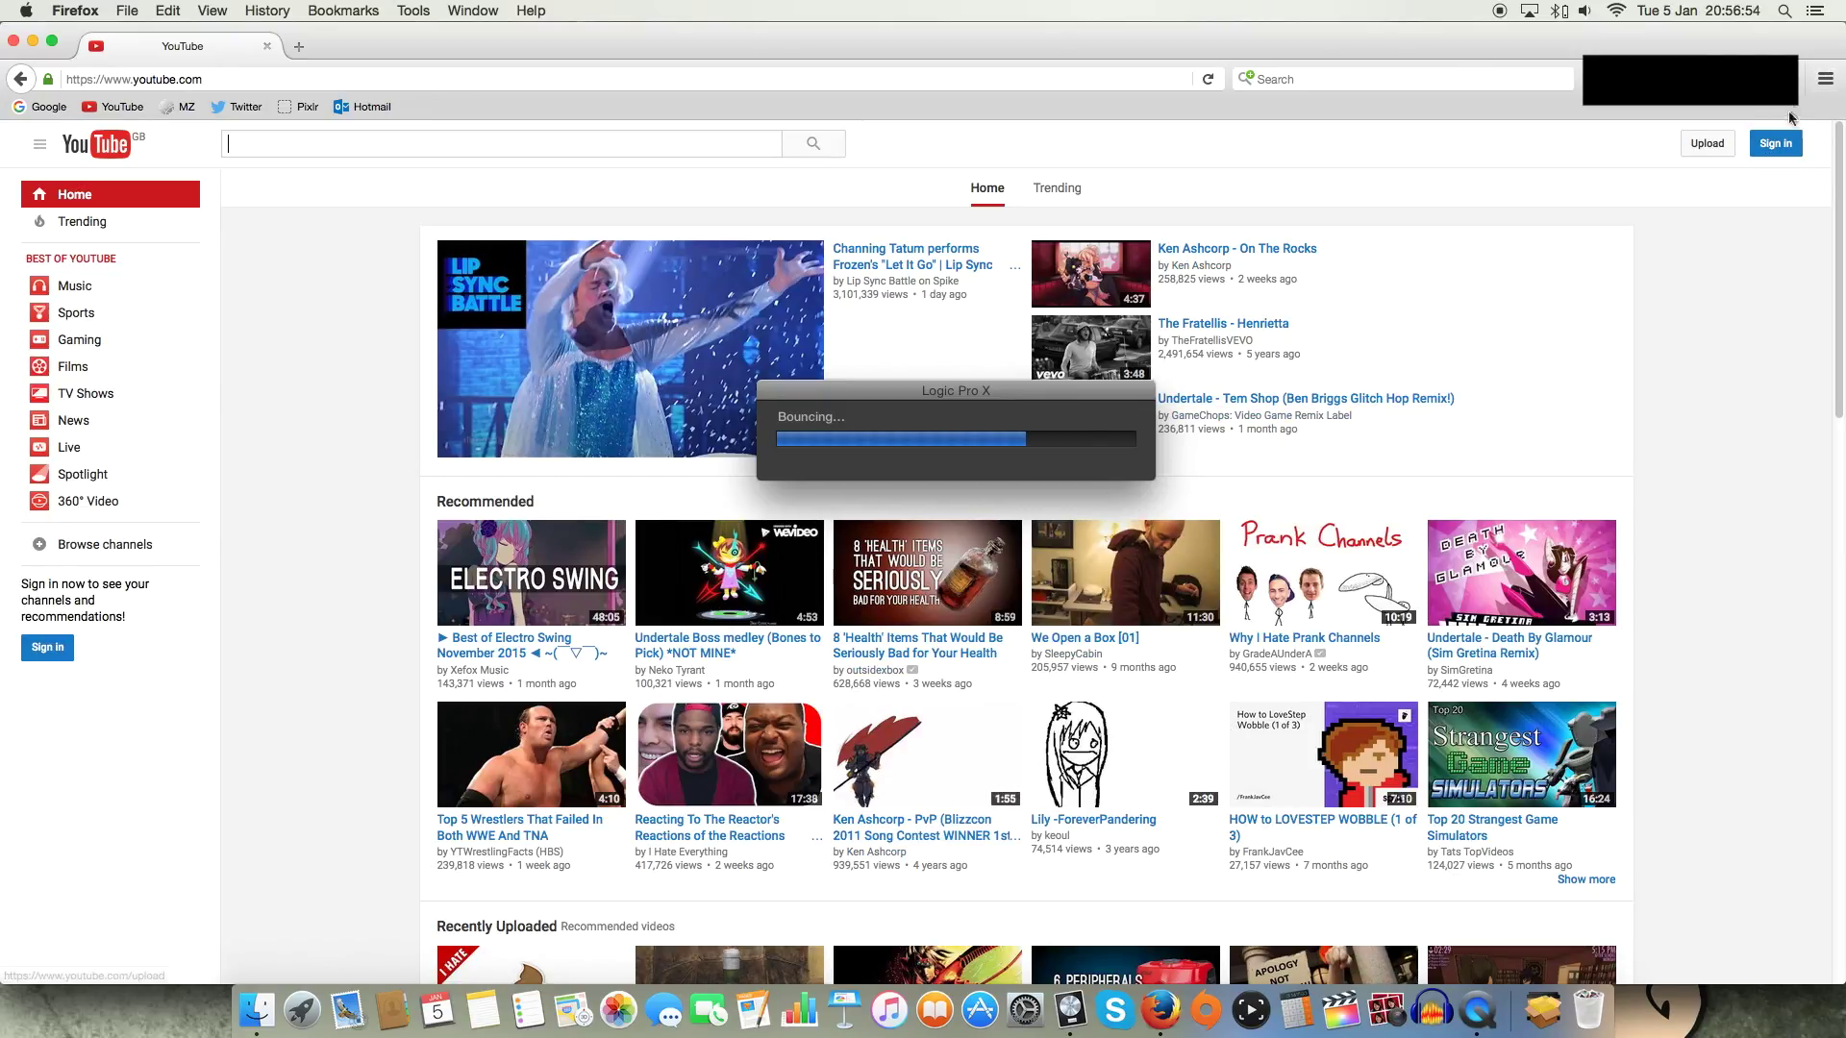
left_click(1774, 145)
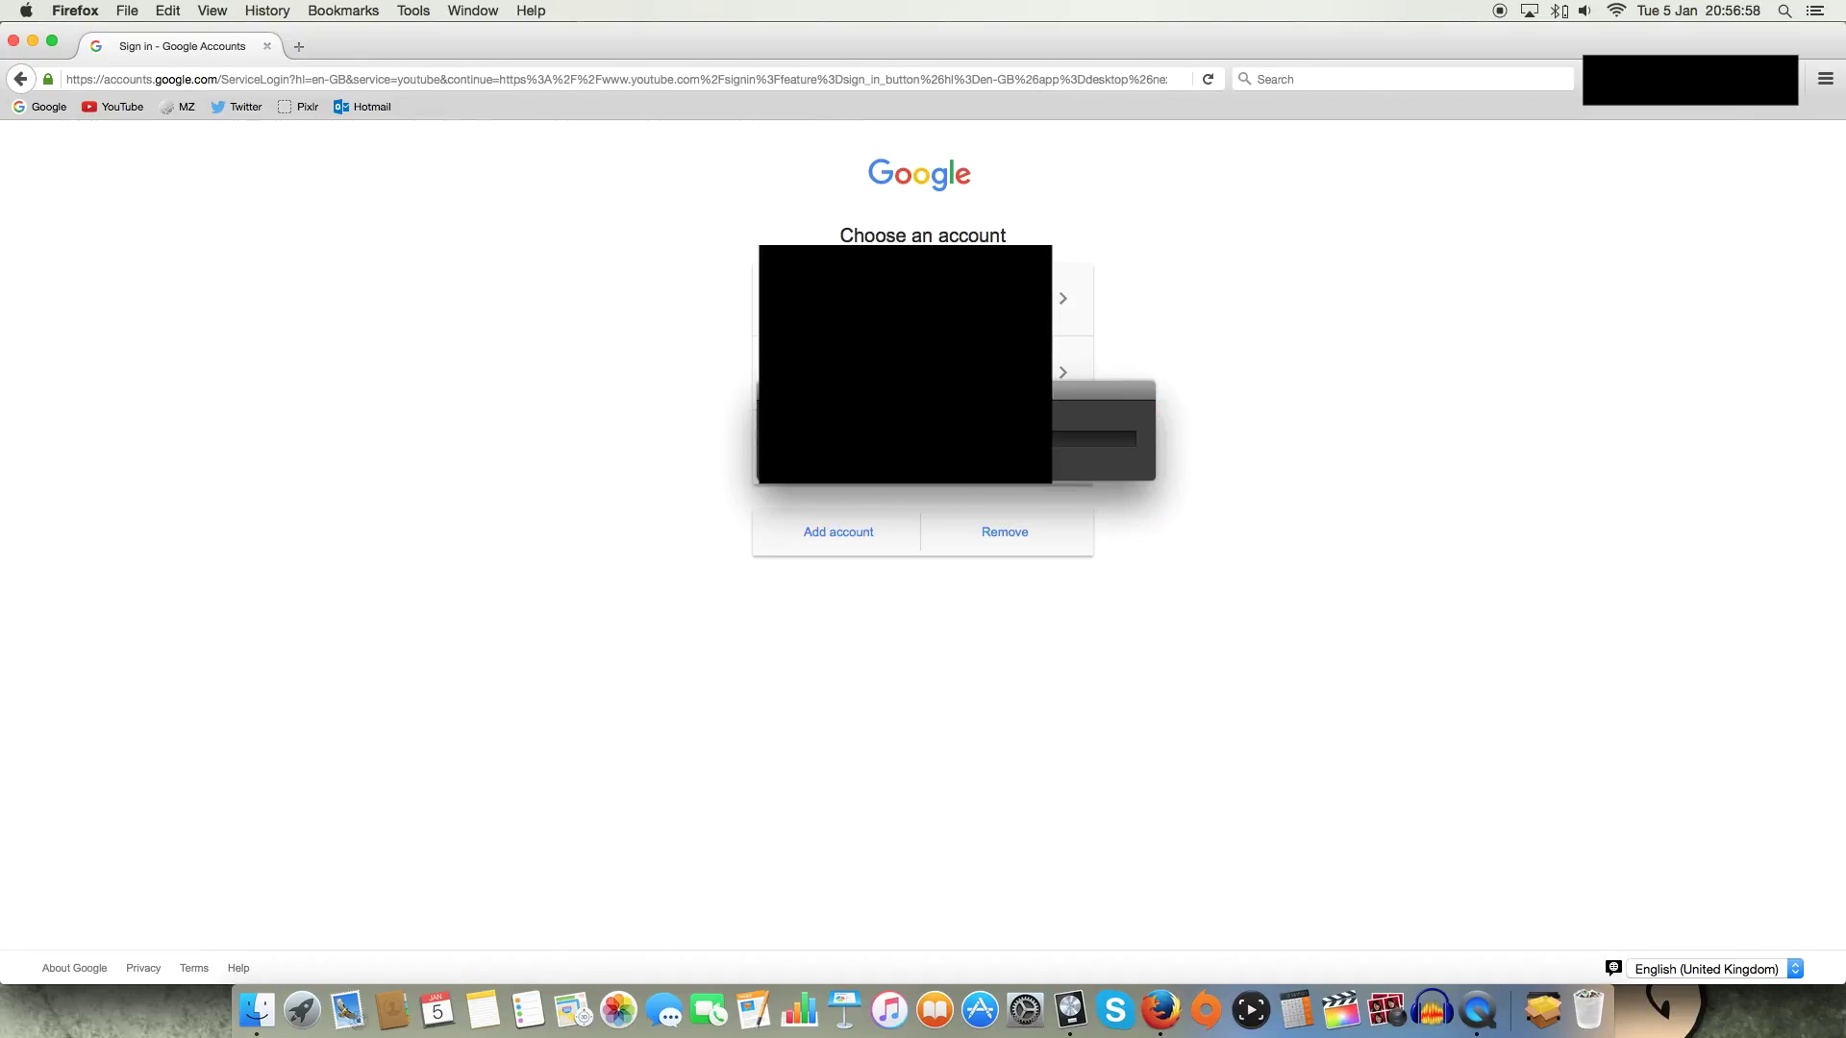
Move the bounce progress window aside, choose the Google account and sign in with the account password.
left_click_drag(972, 395, 1593, 327)
left_click(906, 365)
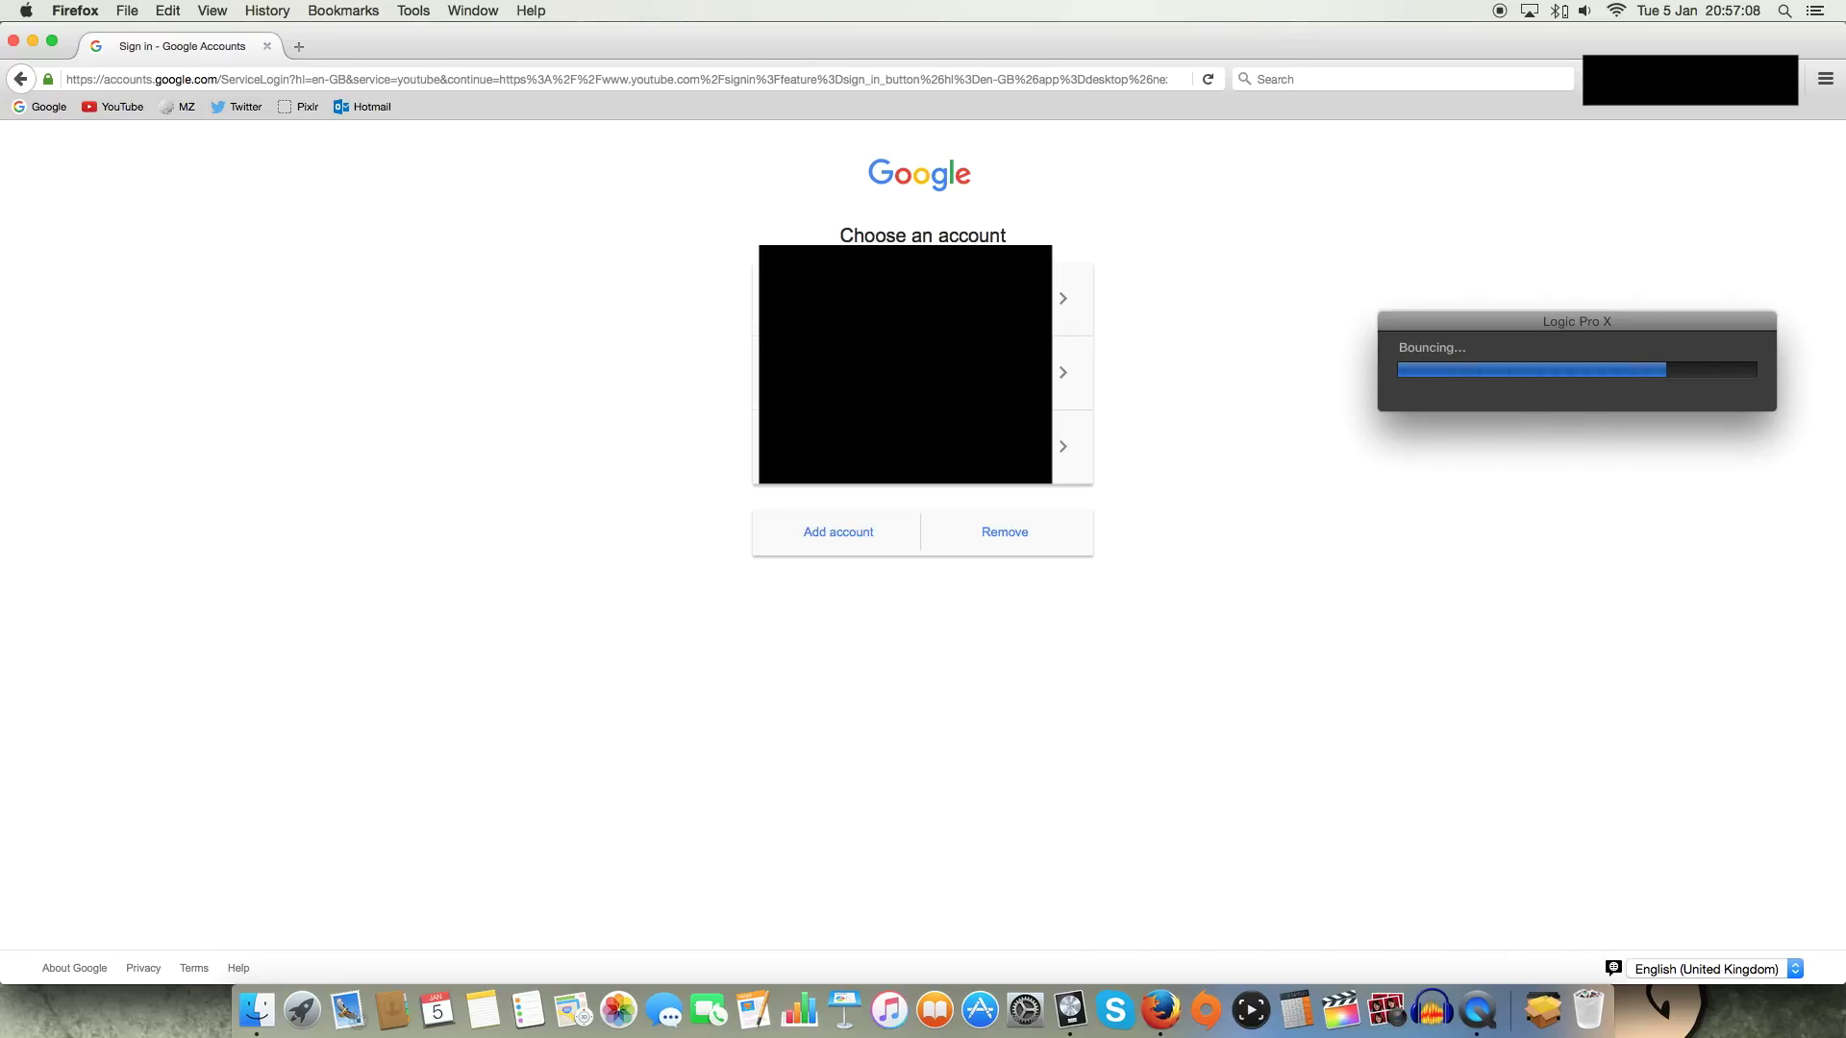
left_click(905, 373)
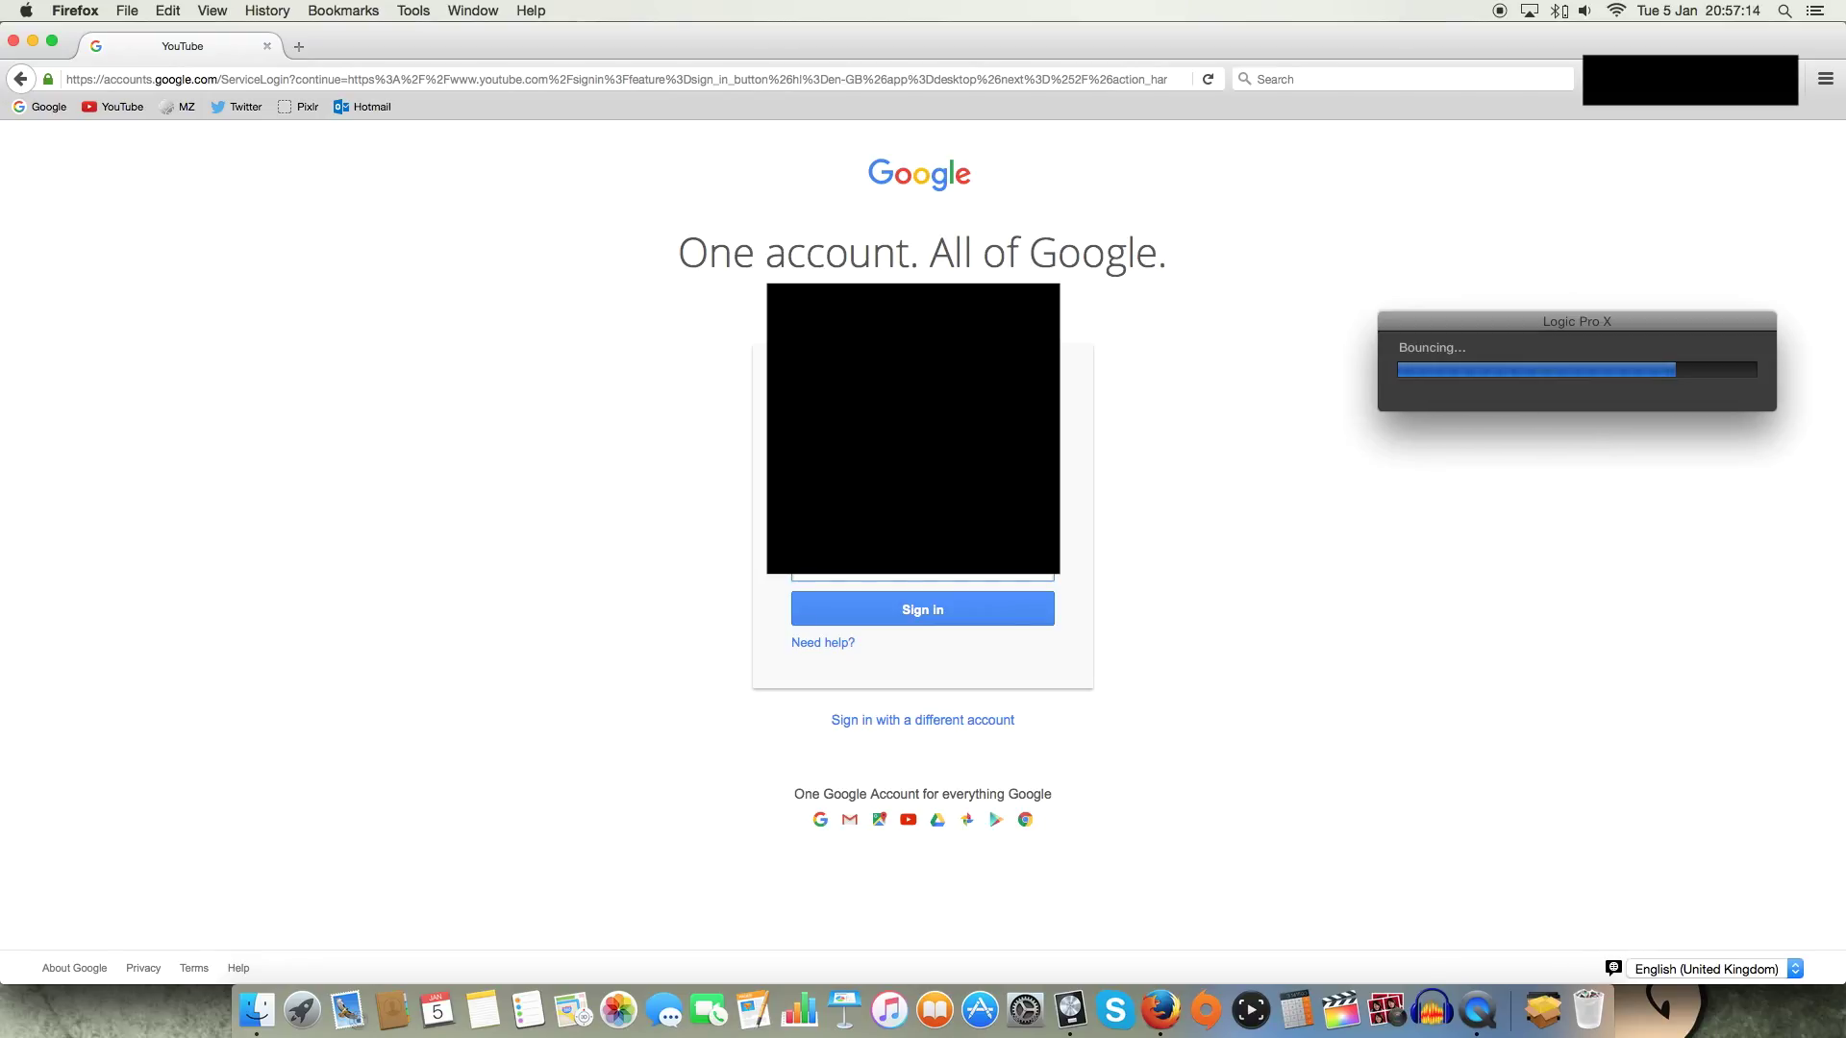
key("Return")
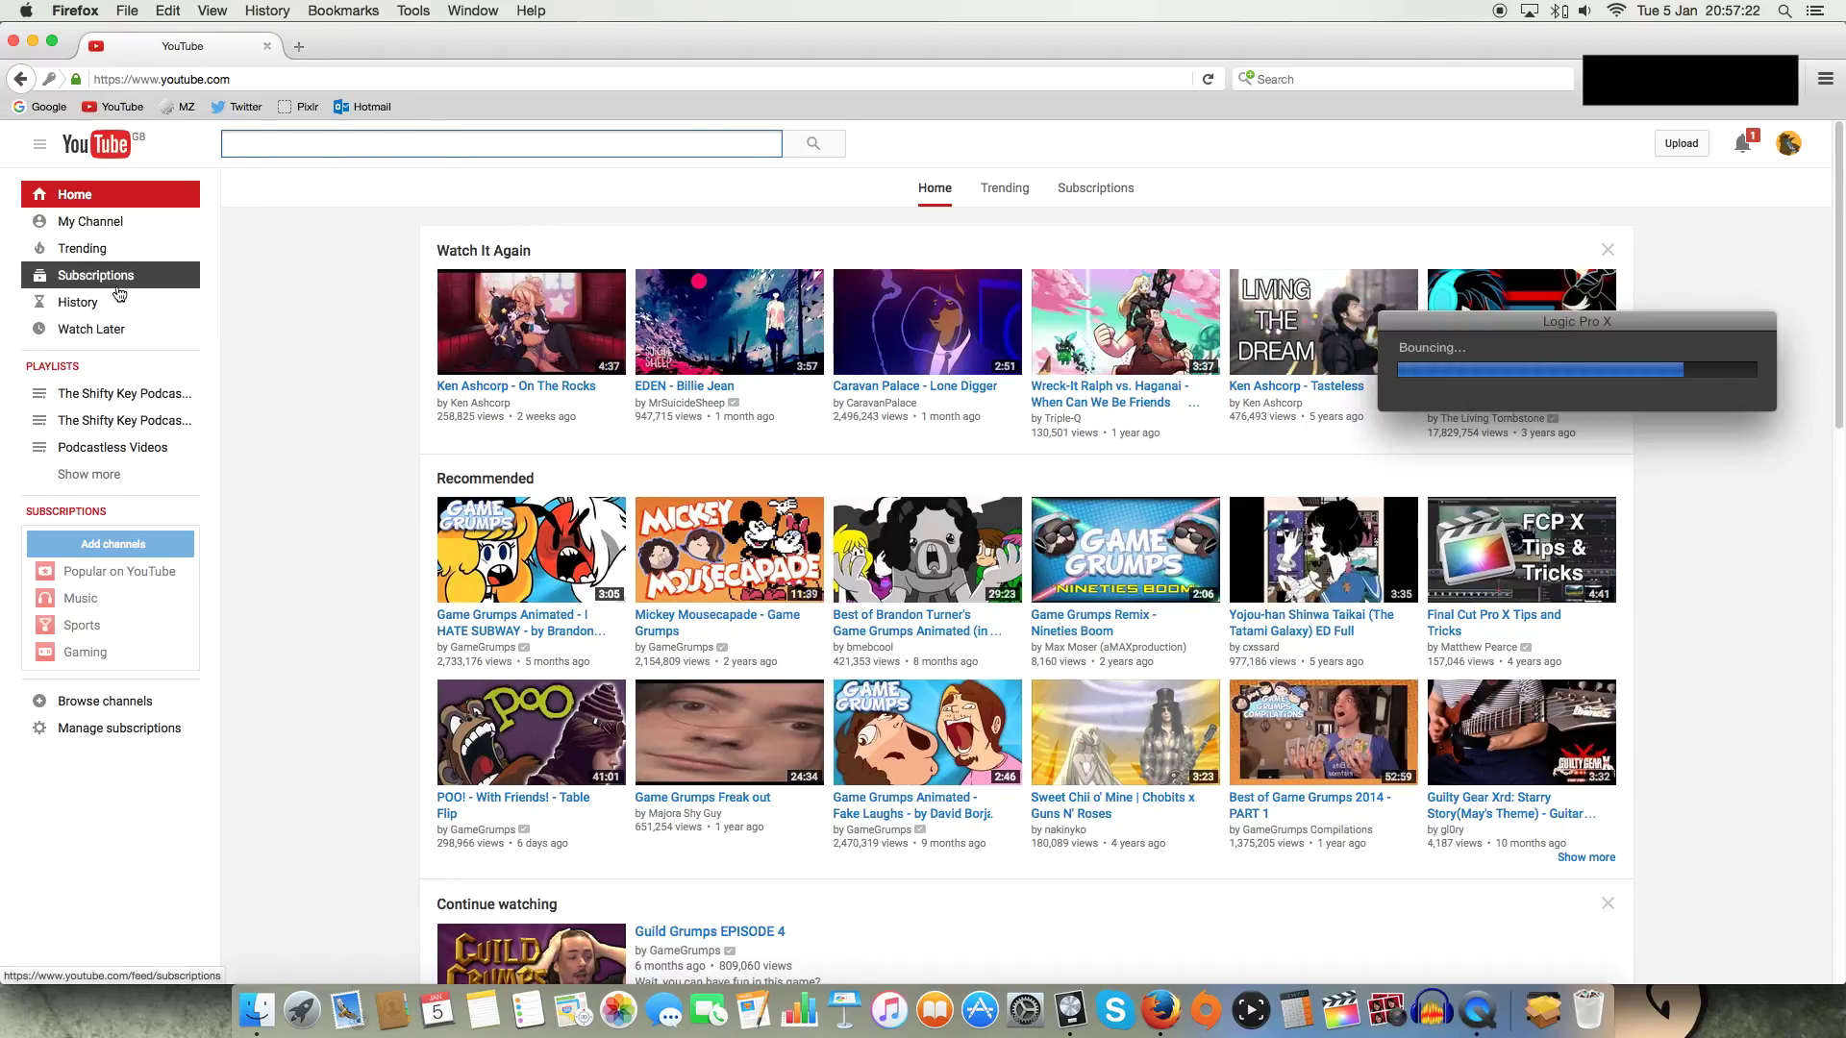
Look at the YouTube subscriptions page and search YouTube for "michel telo".
left_click(118, 284)
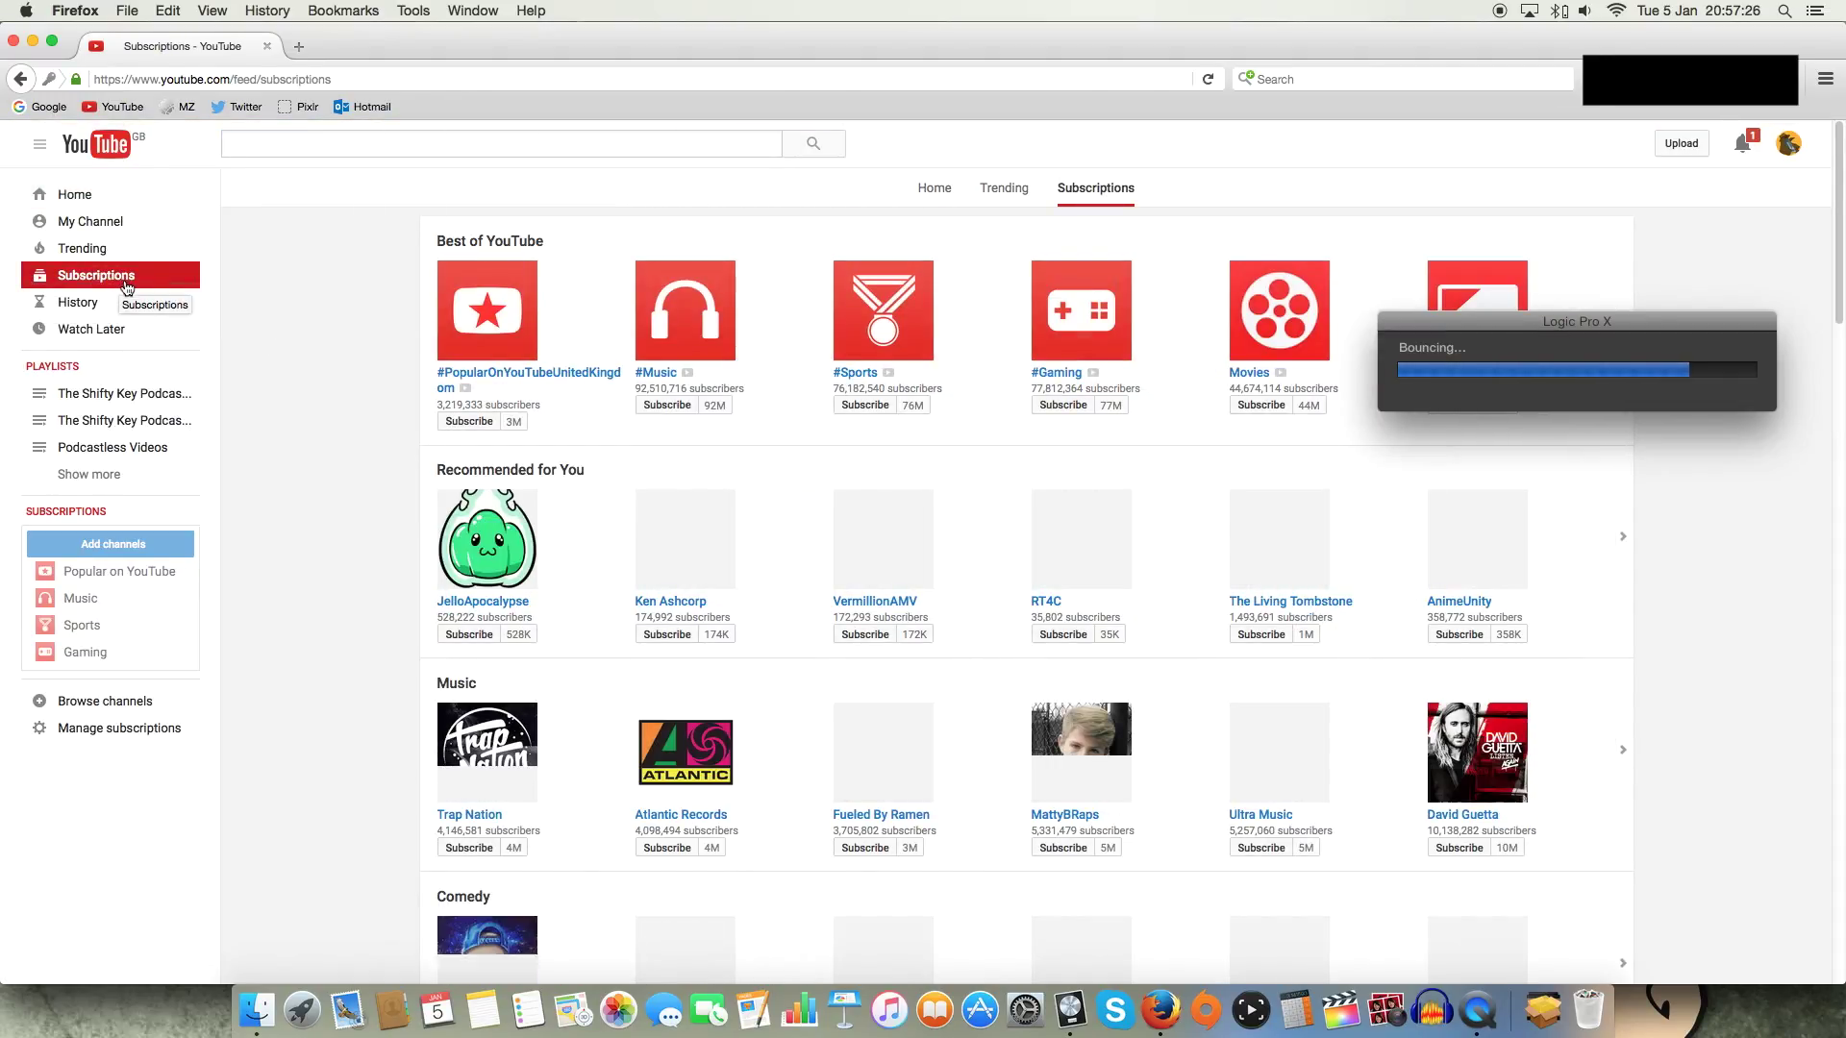
left_click(275, 151)
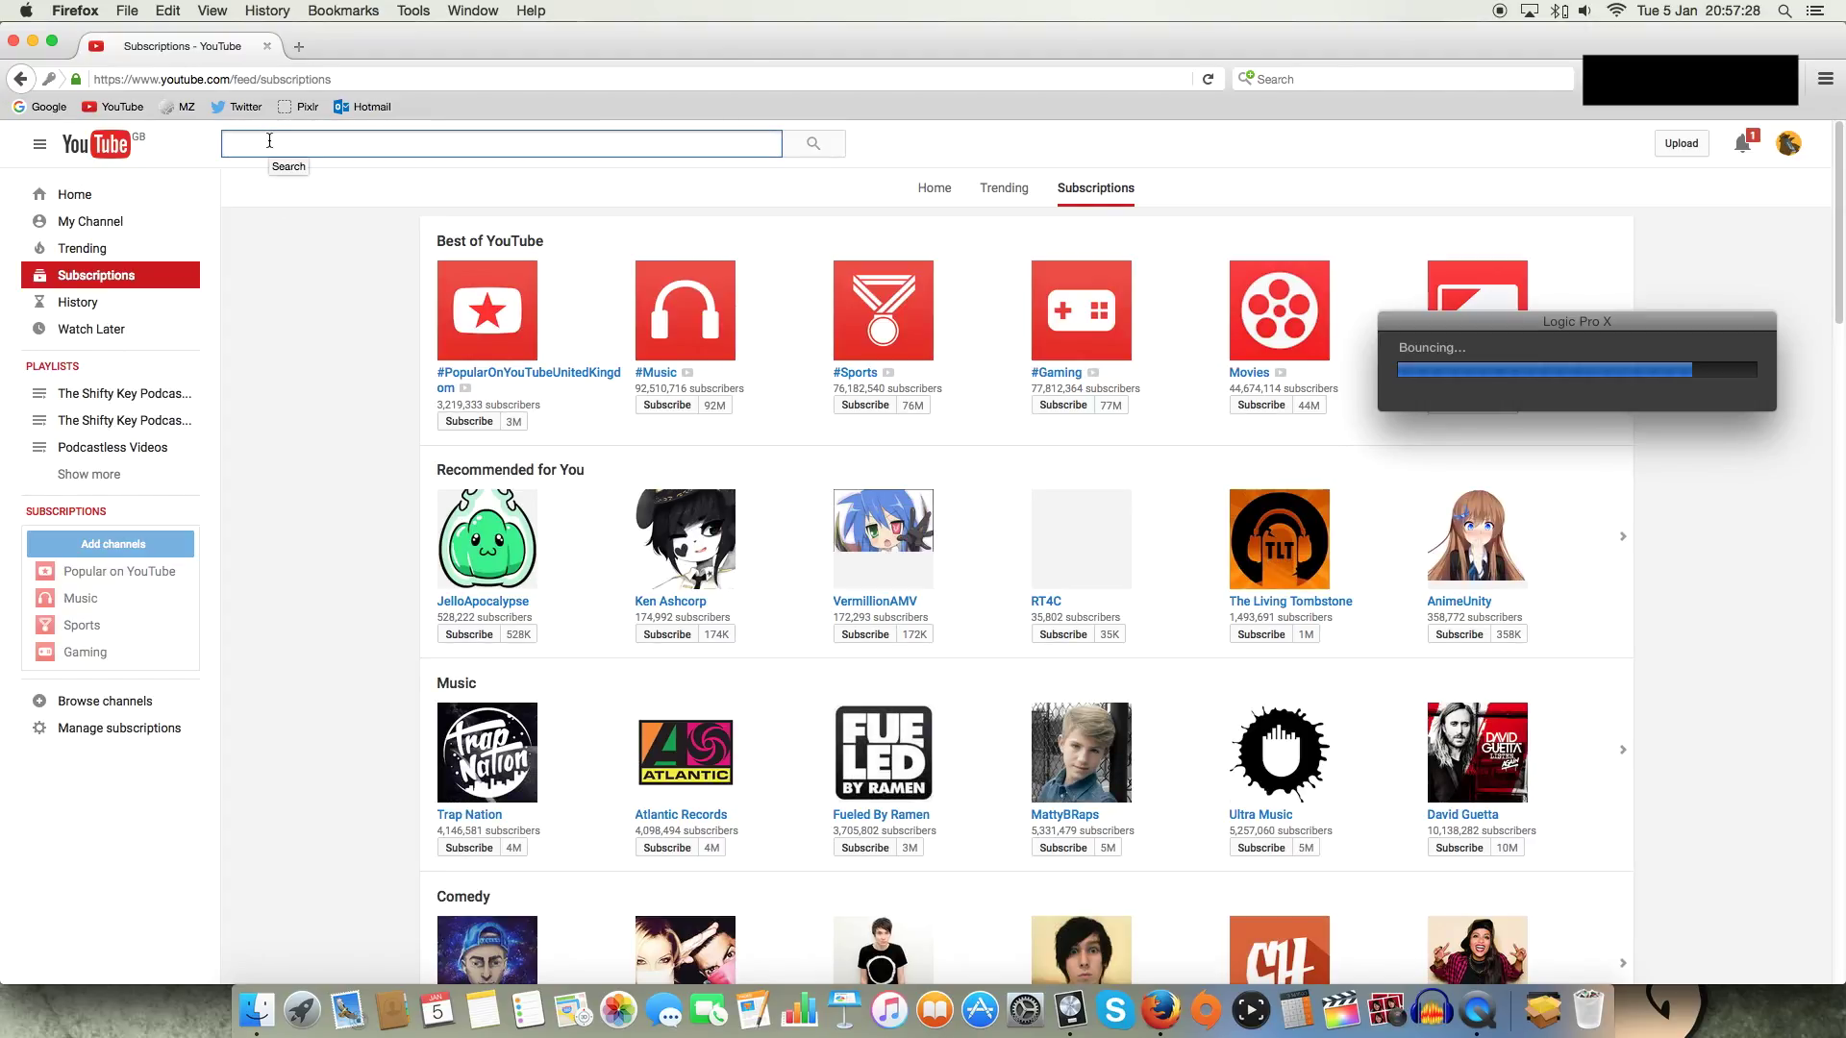
type("miche")
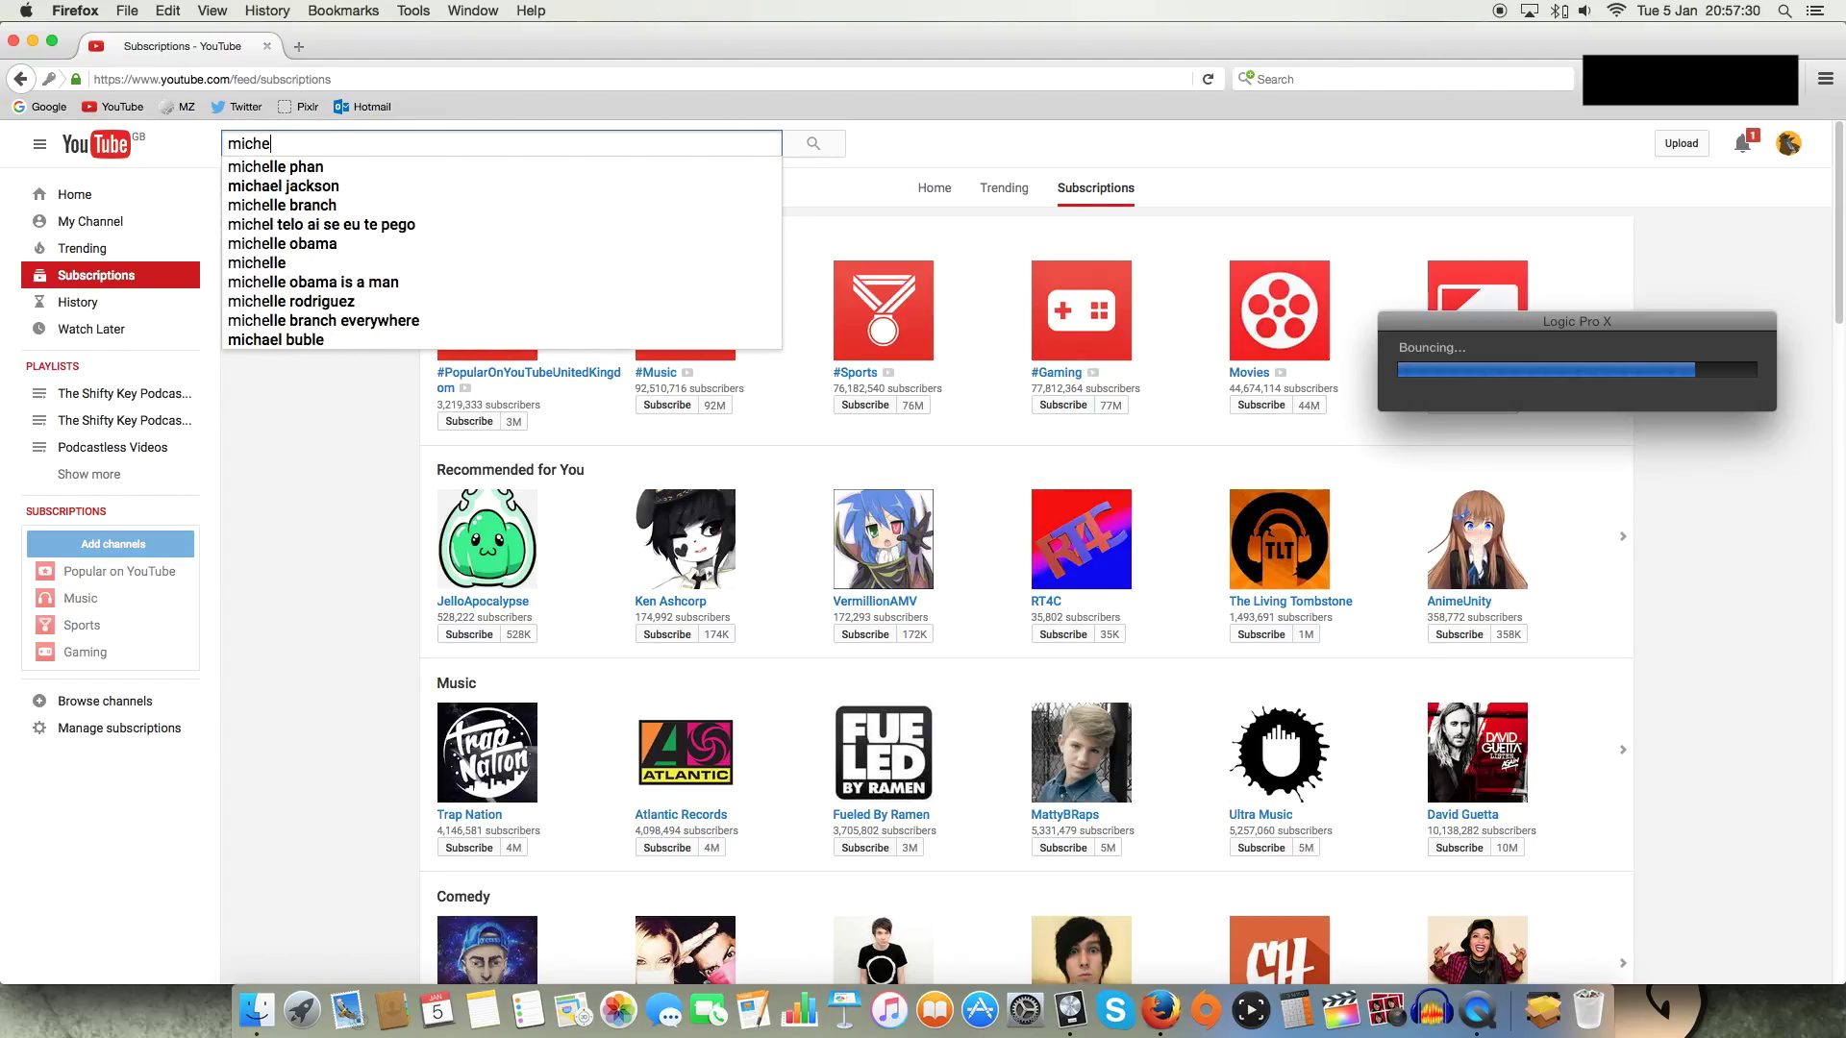
type("l telo")
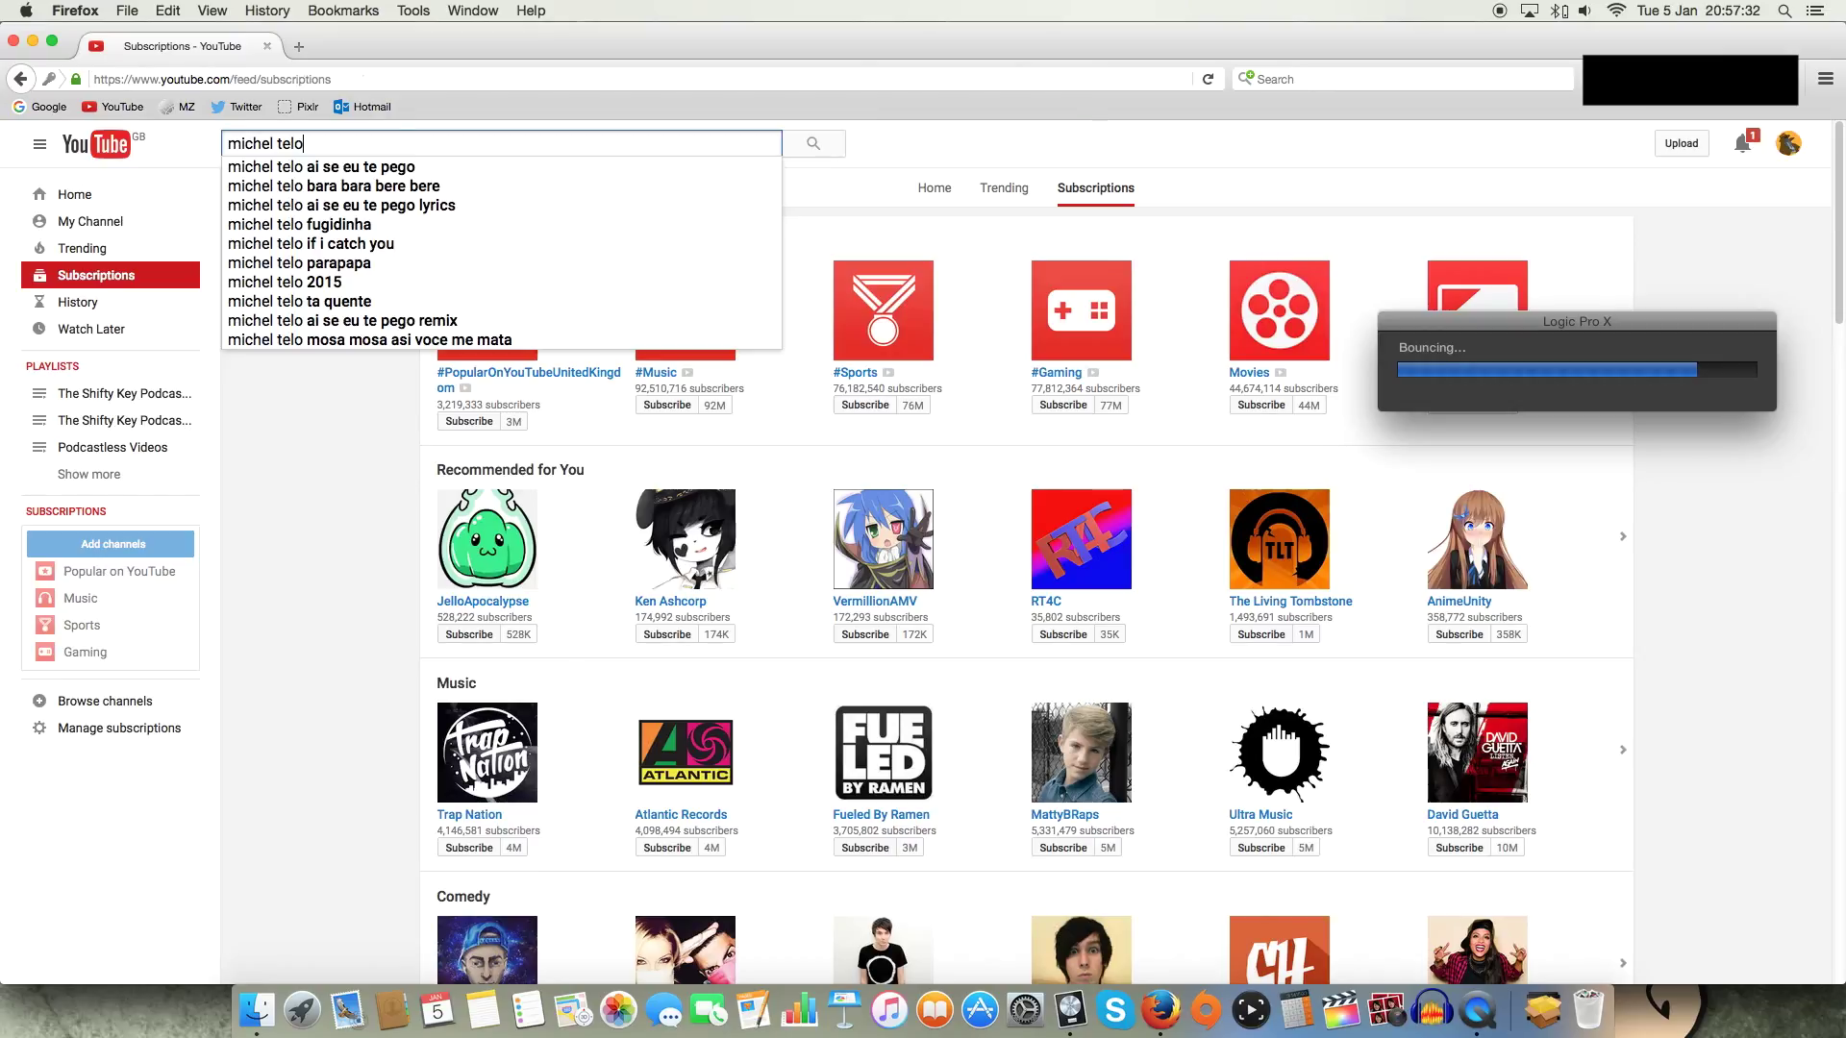
key("Return")
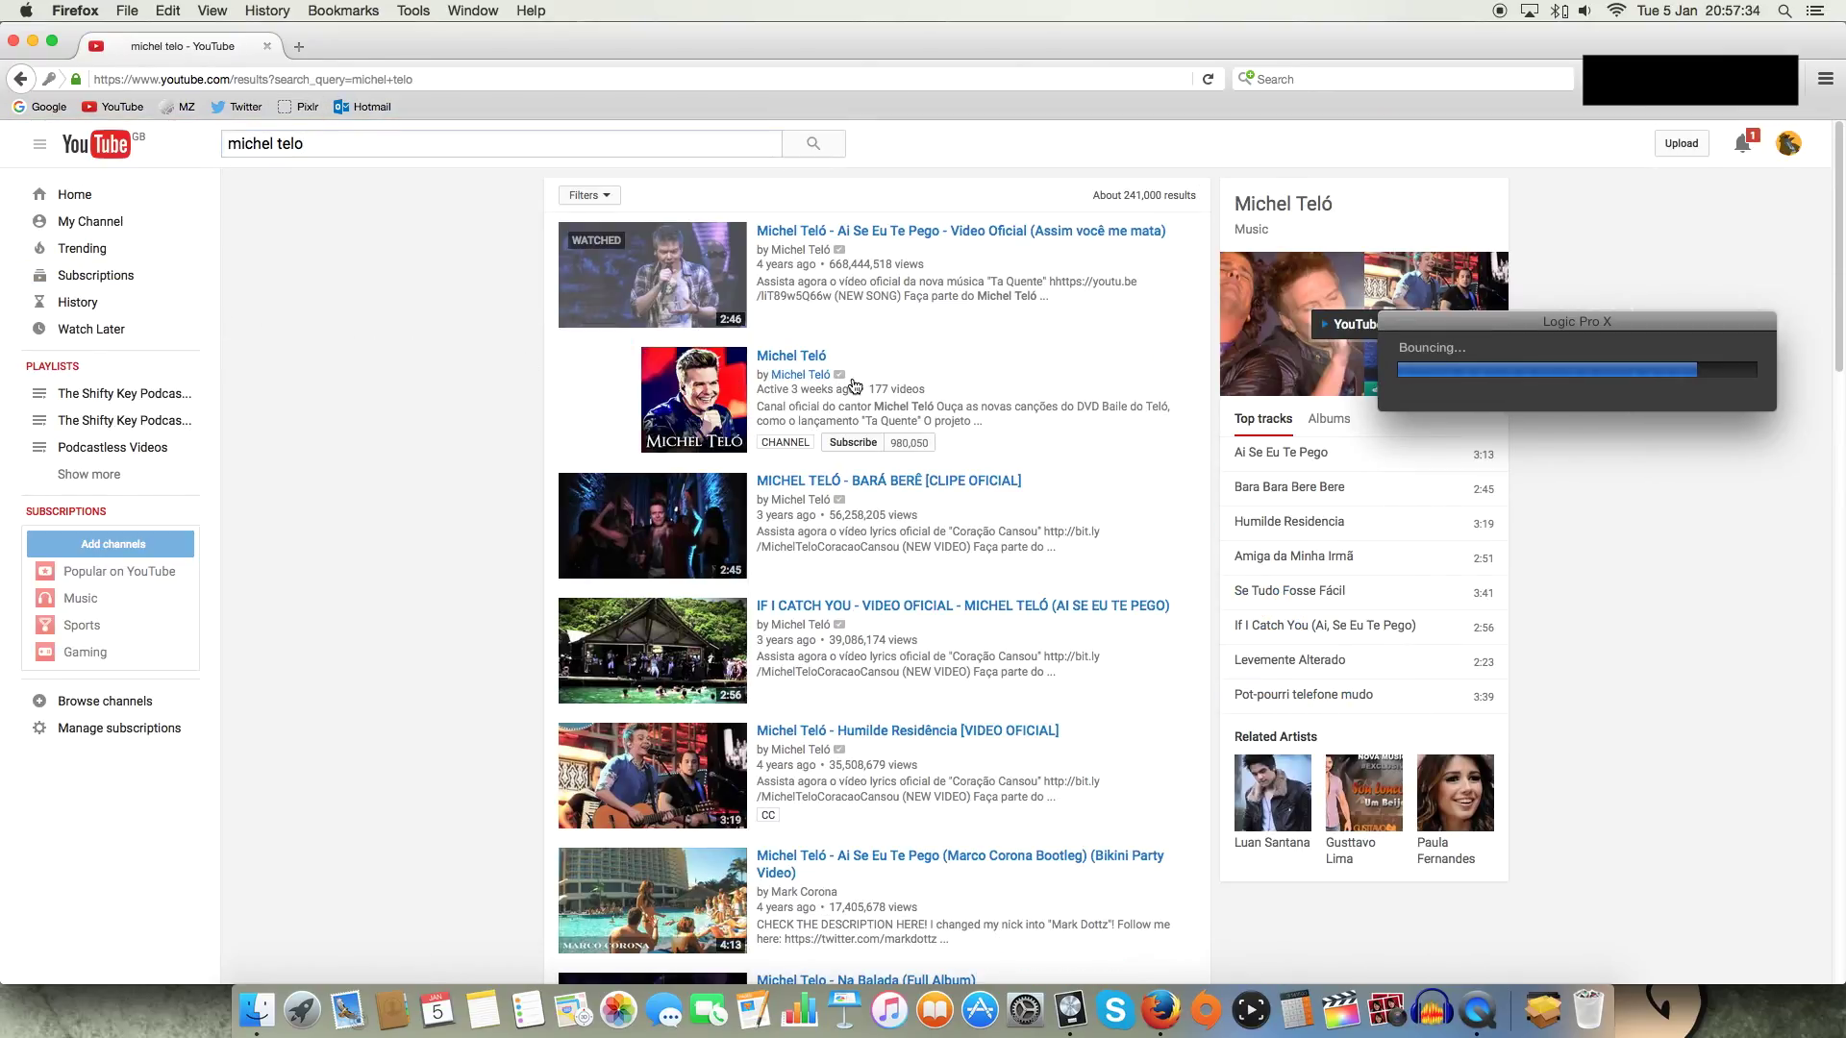
Subscribe to the Michel Teló channel and open the official "Ai Se Eu Te Pego" video.
left_click(842, 440)
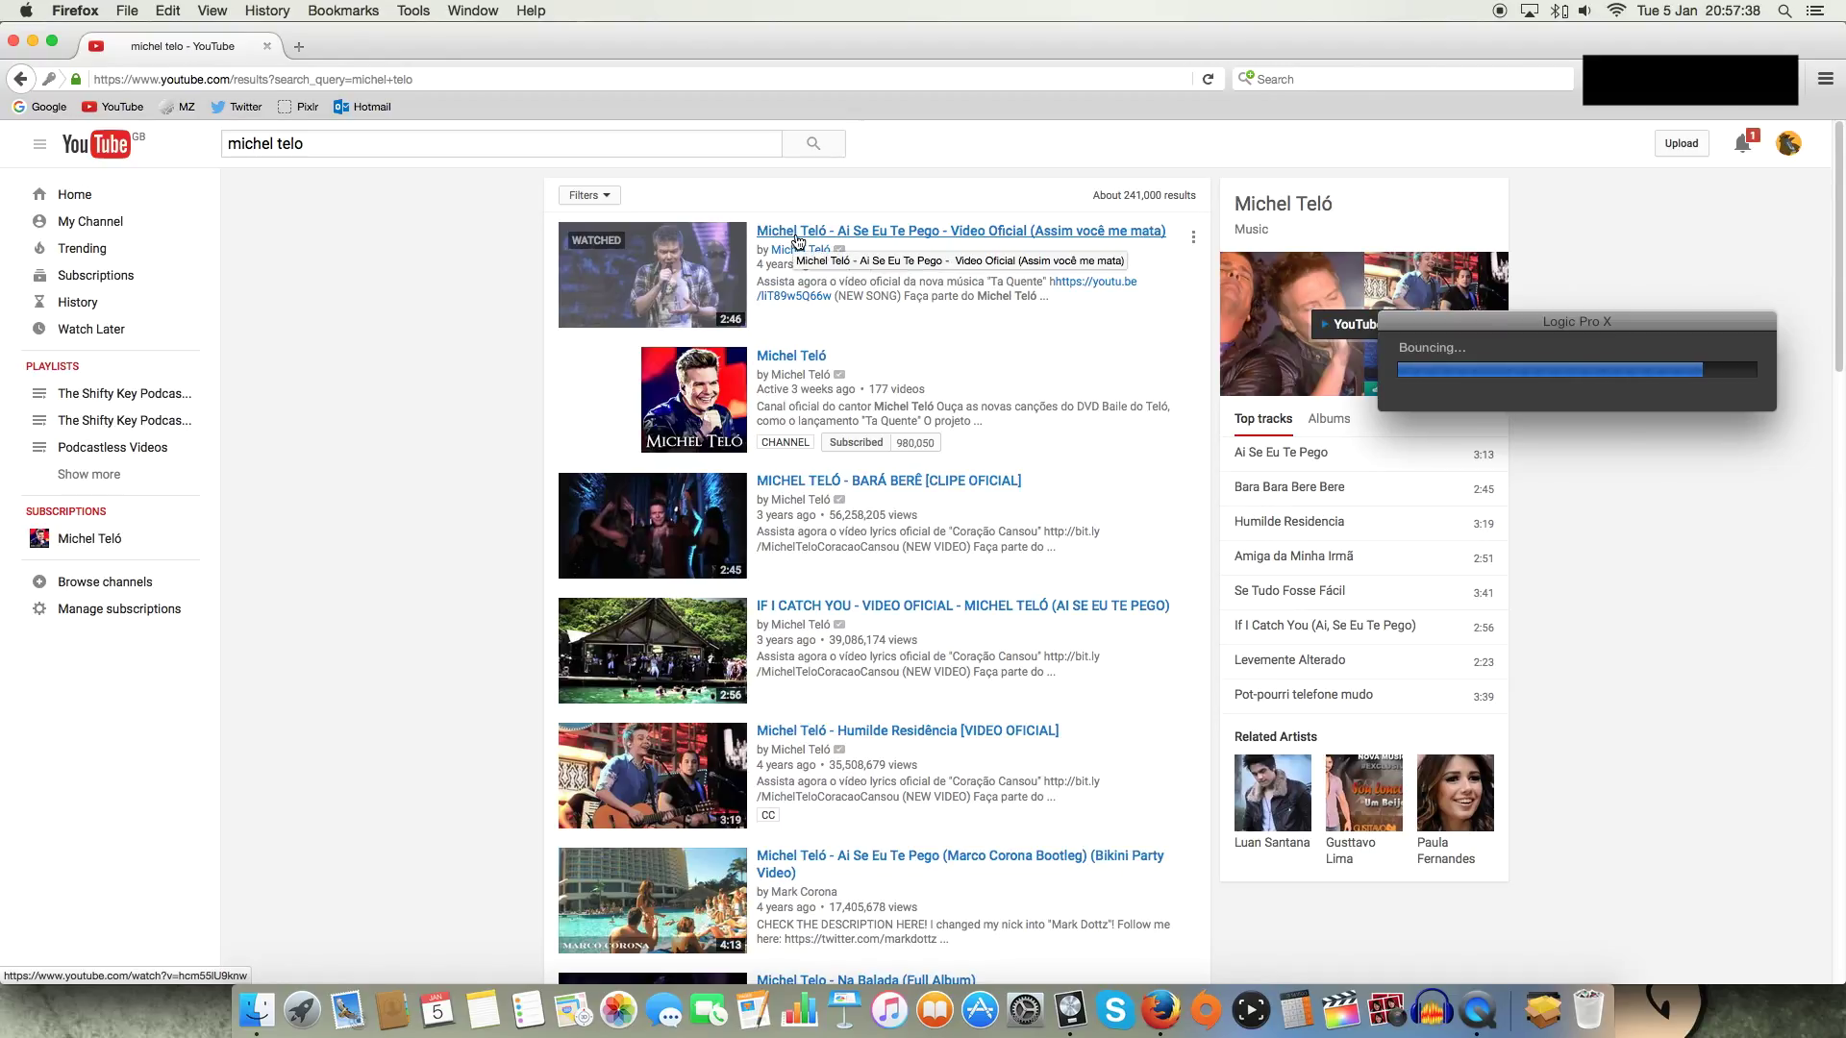
left_click(796, 236)
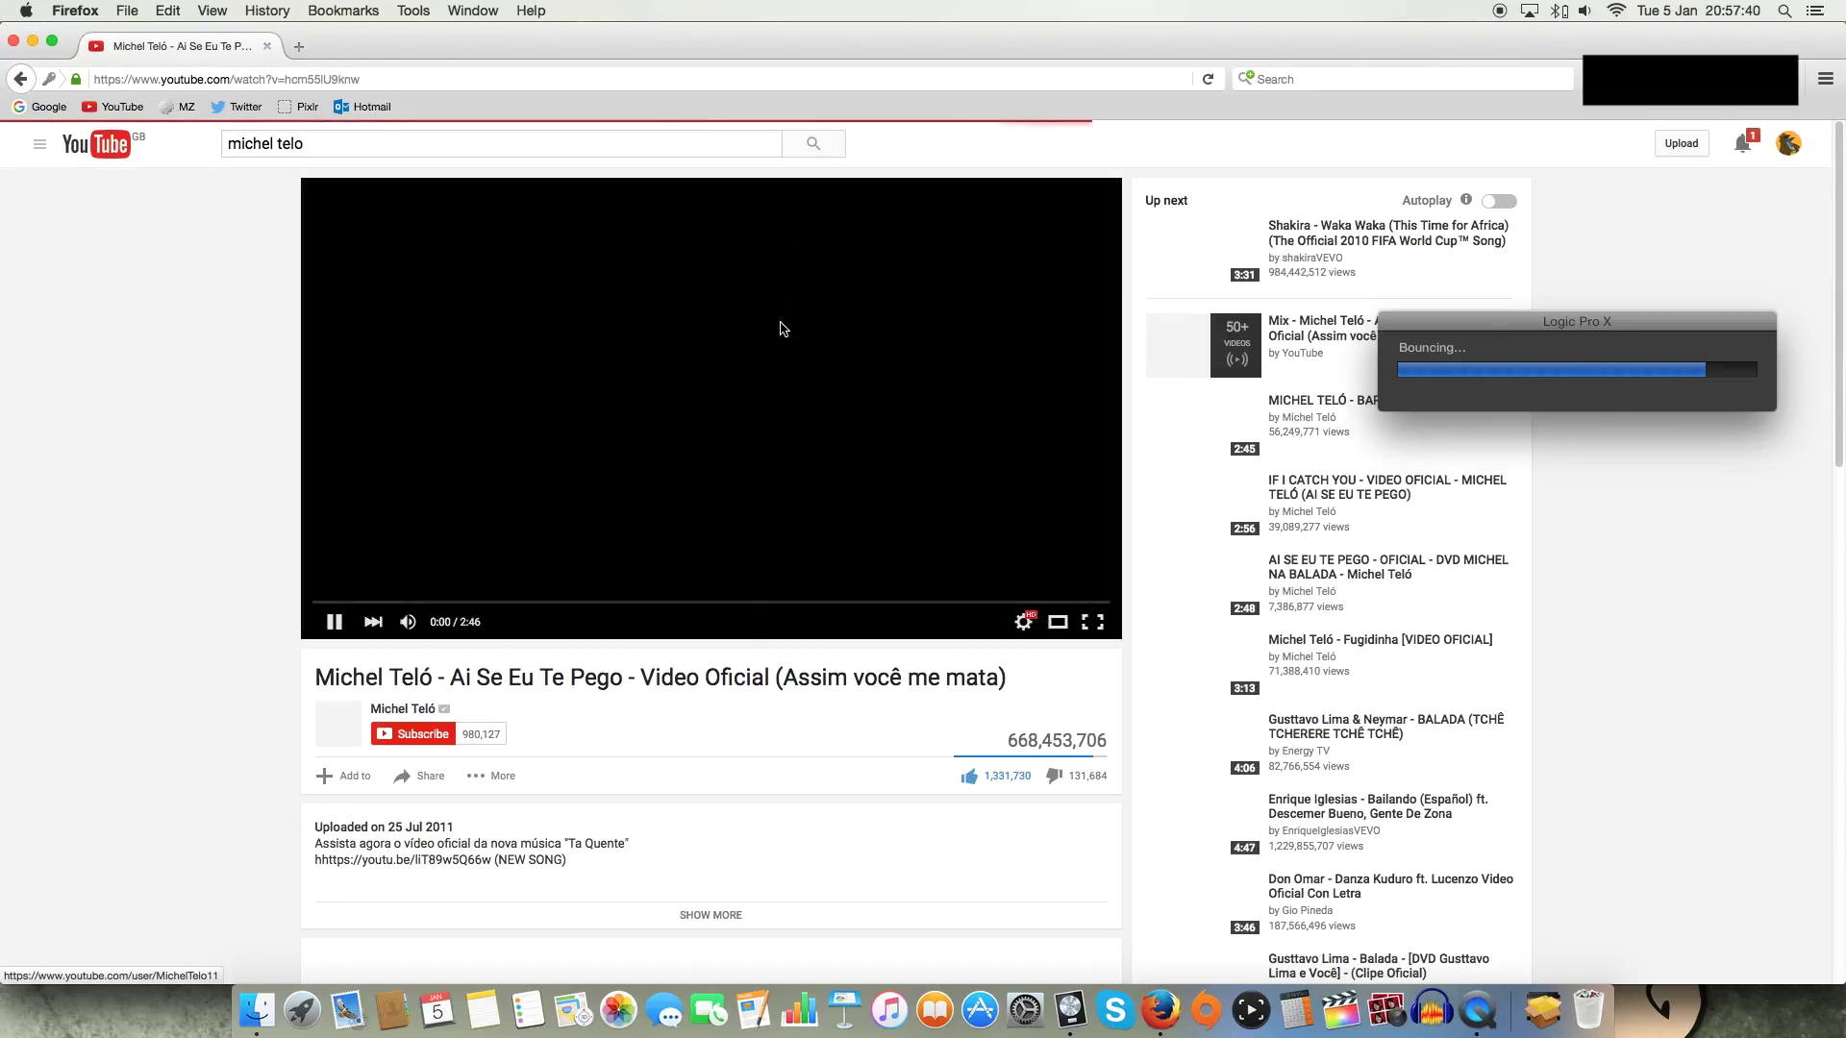
Add the open "Ai Se Eu Te Pego" video to the Watch Later playlist.
scroll(787, 335, "down", 3)
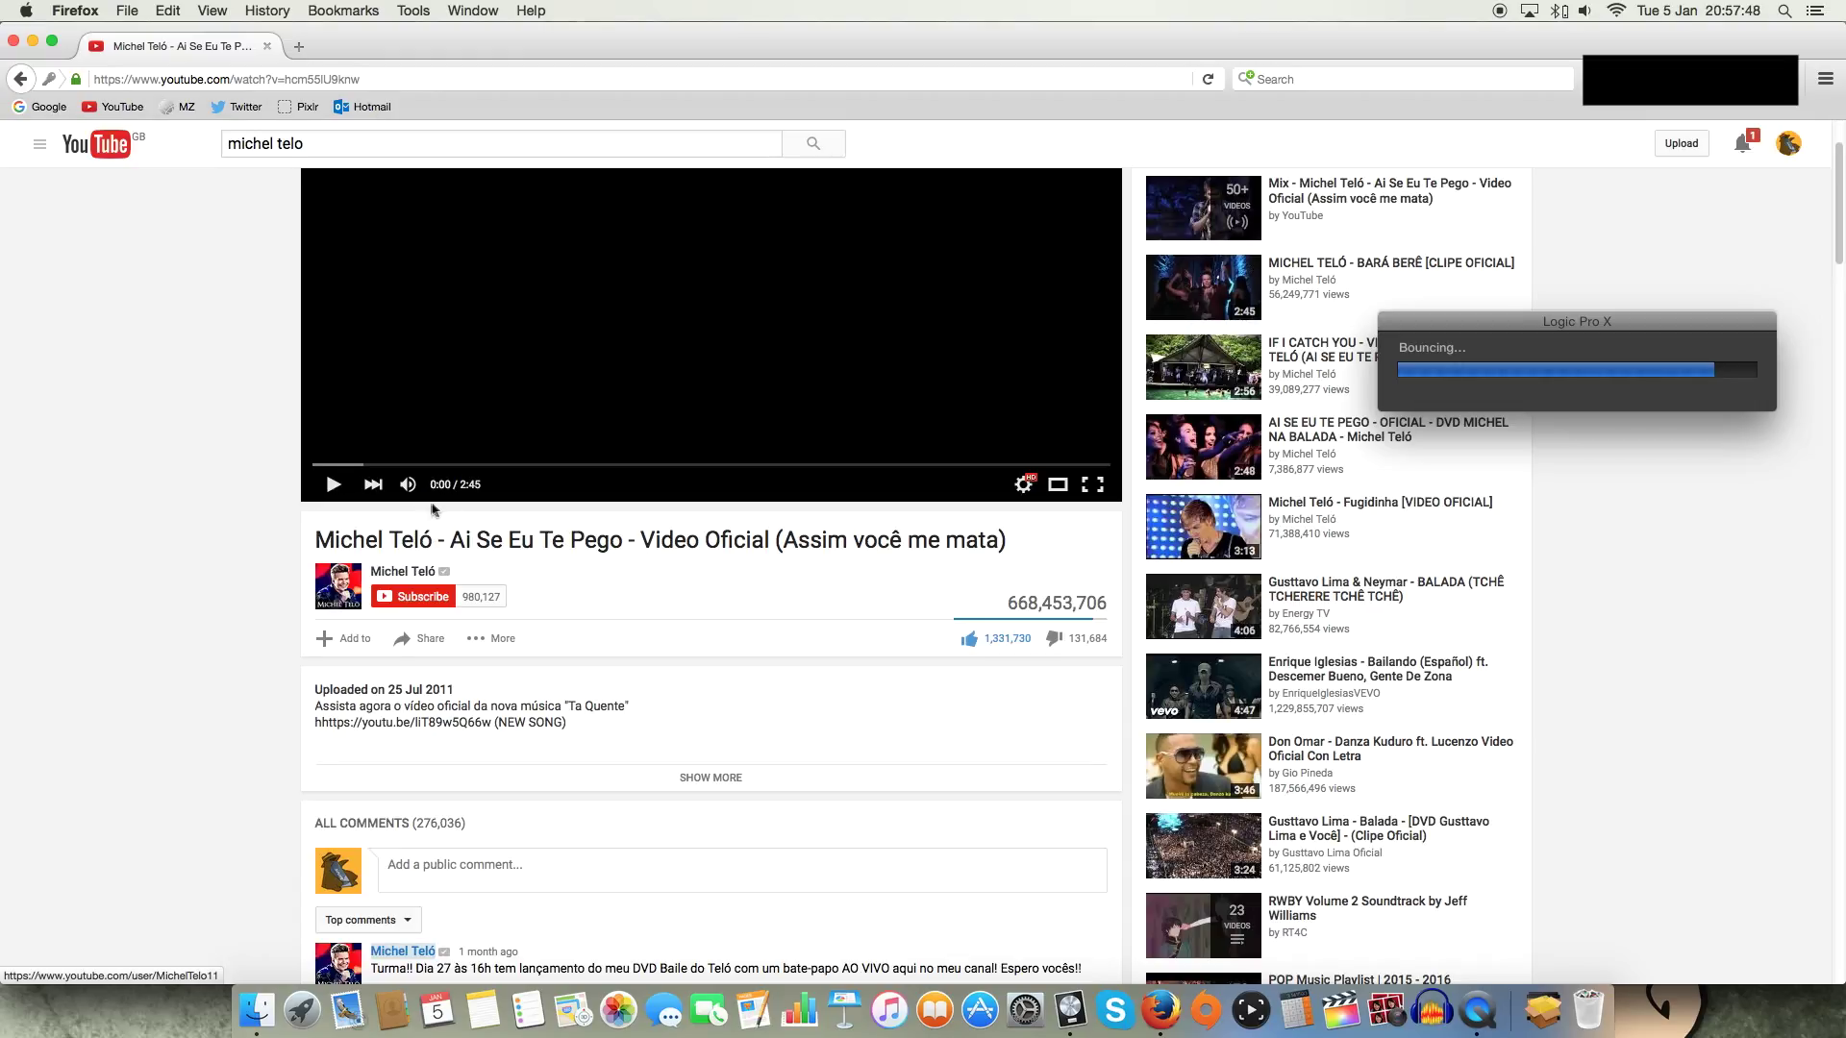
left_click(348, 639)
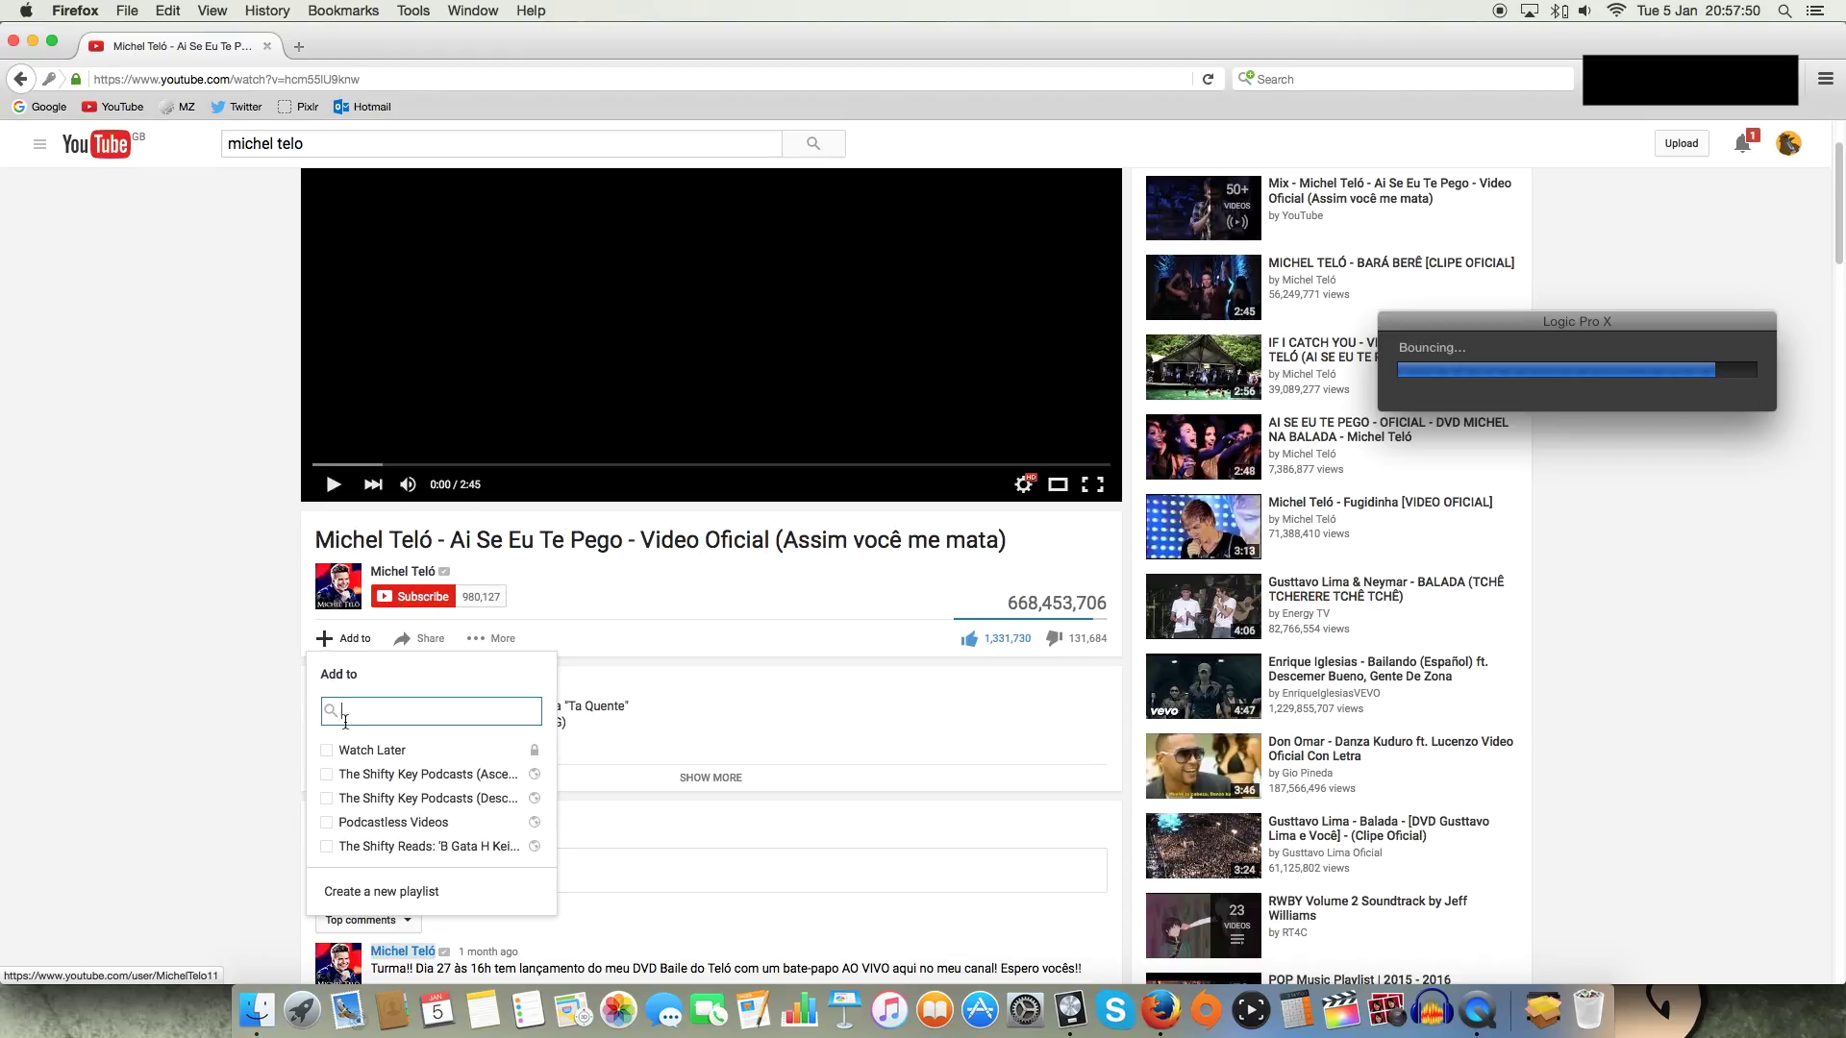
left_click(327, 750)
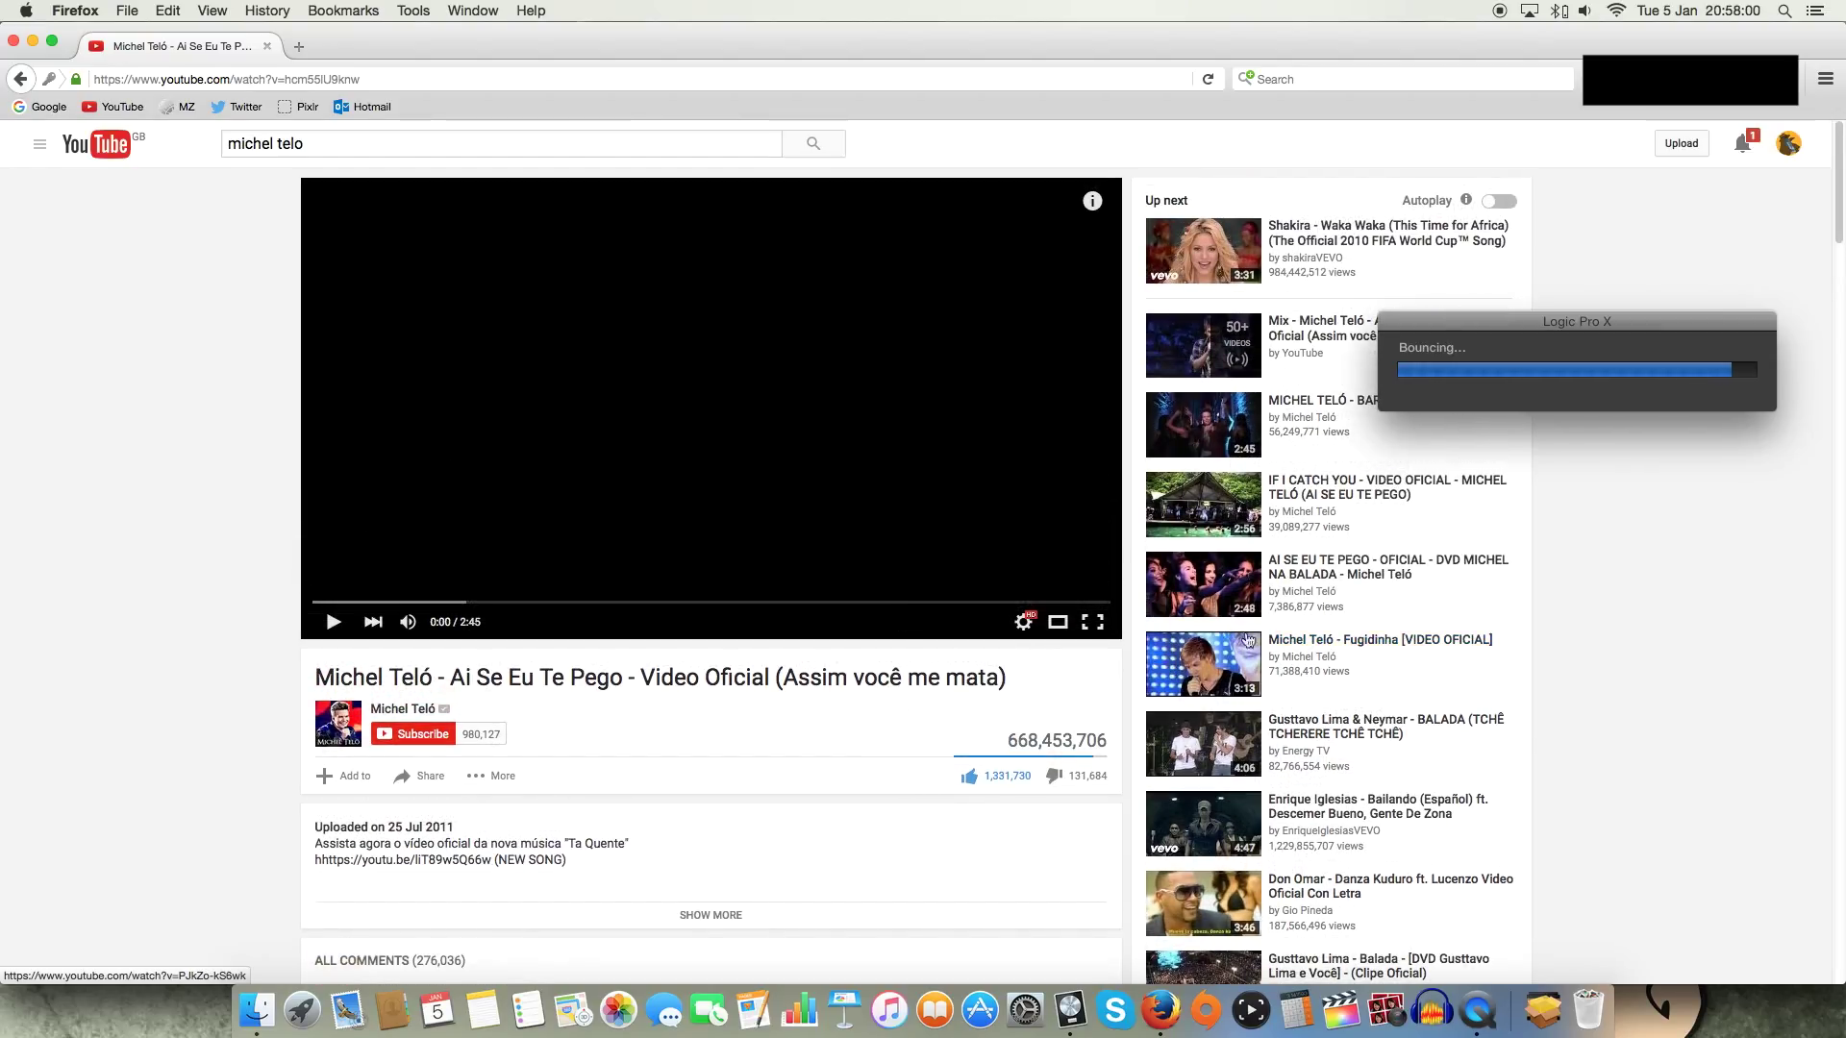
Look through the watched videos in the YouTube watch history and switch back to Logic Pro X once the bounce is done.
left_click(120, 159)
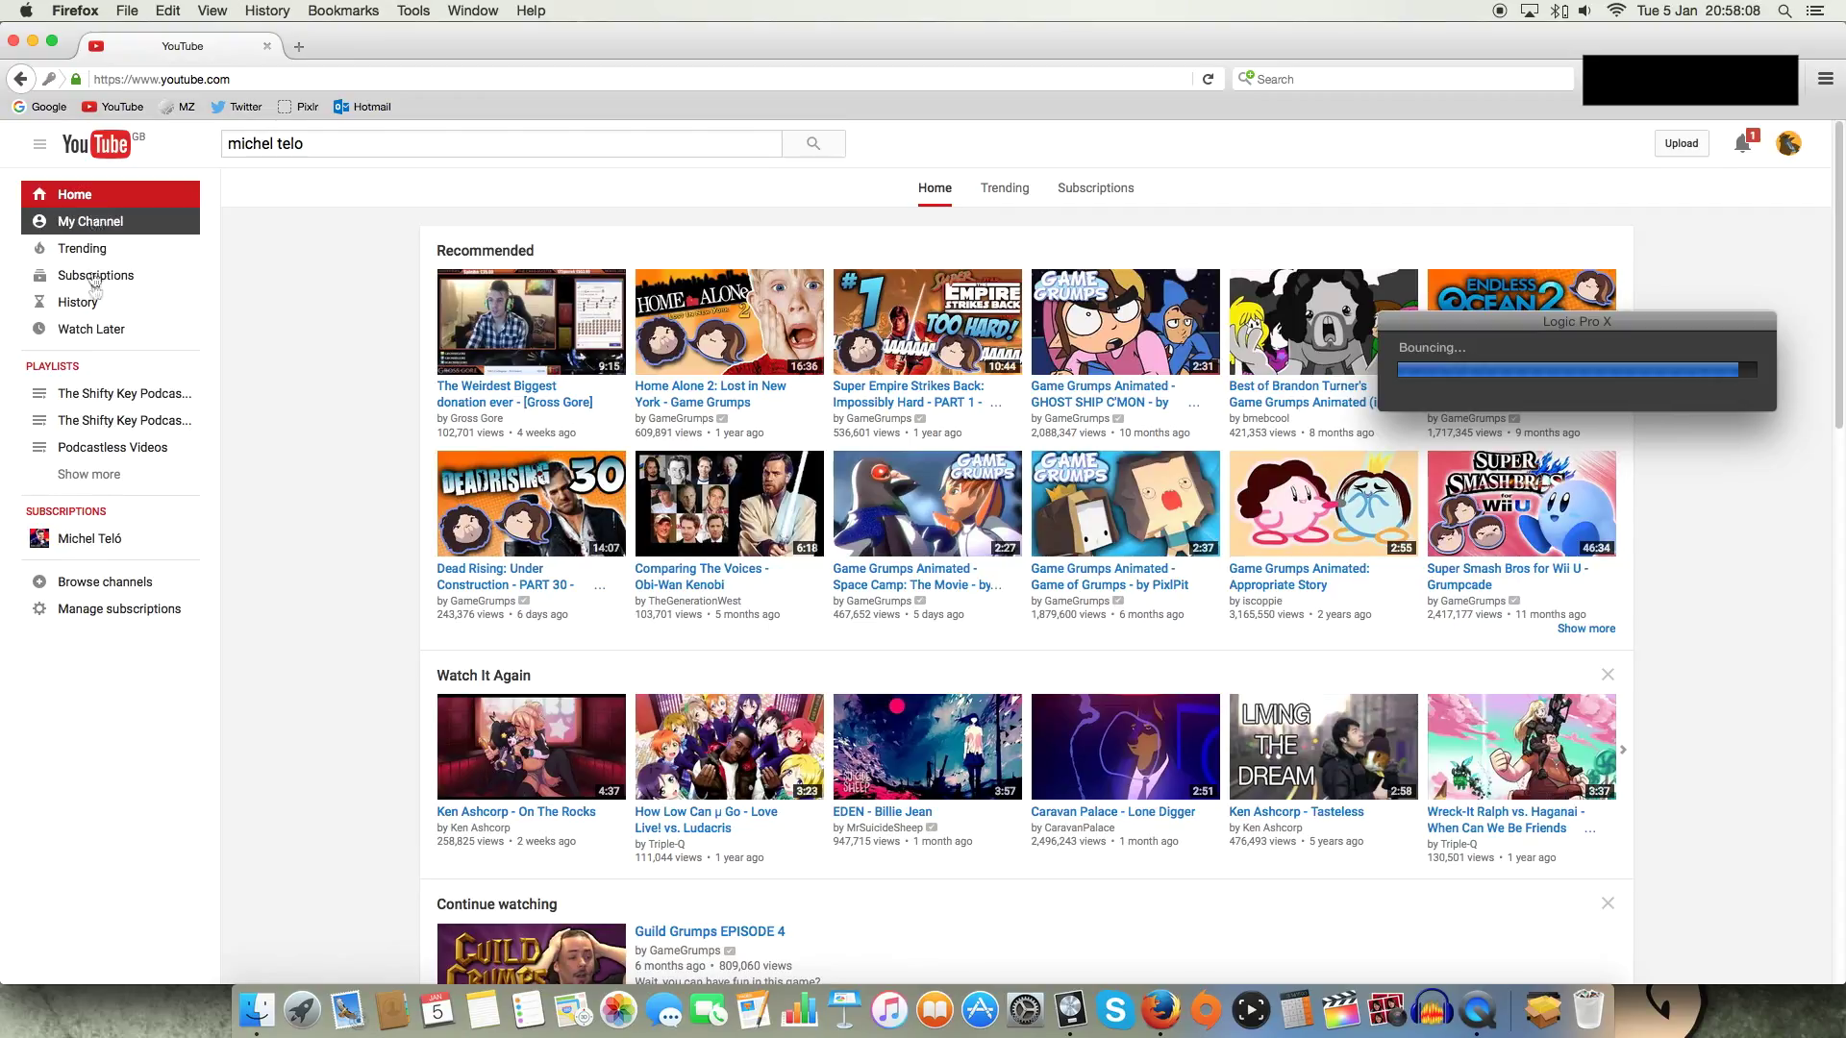
left_click(96, 306)
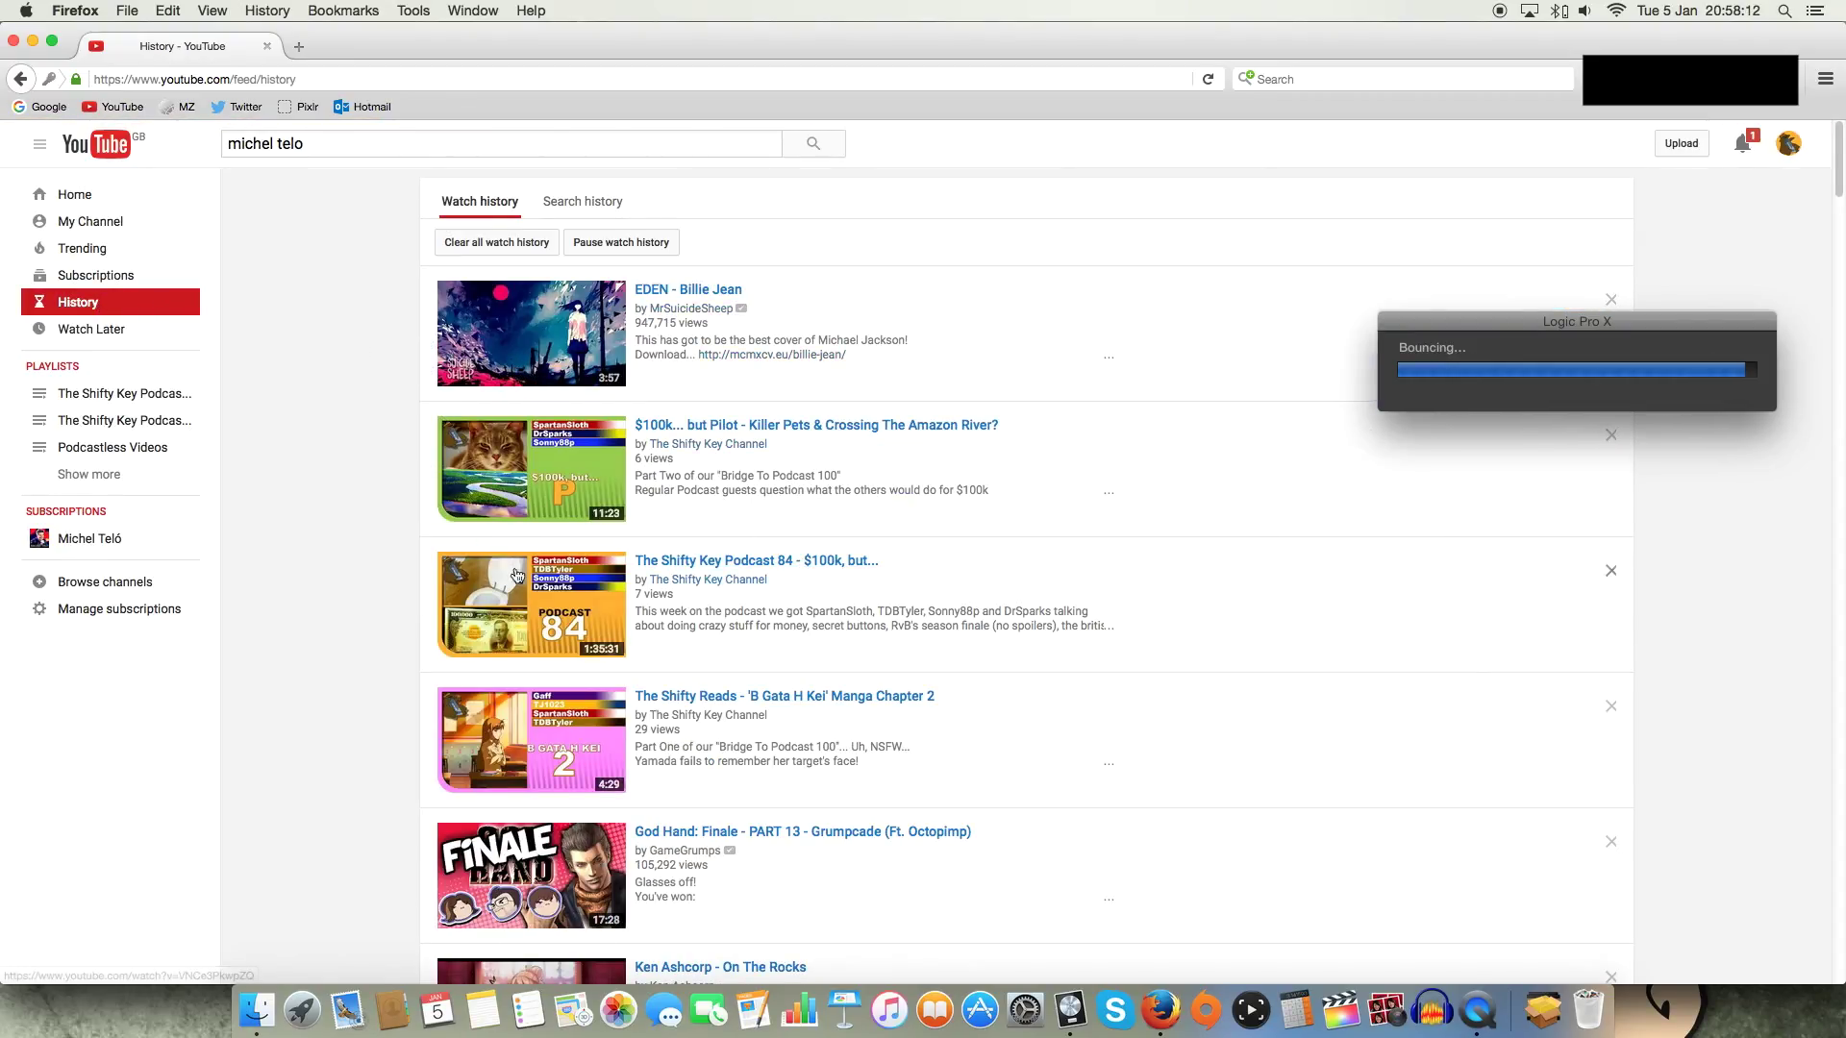
scroll(431, 471, "down", 5)
scroll(432, 474, "down", 7)
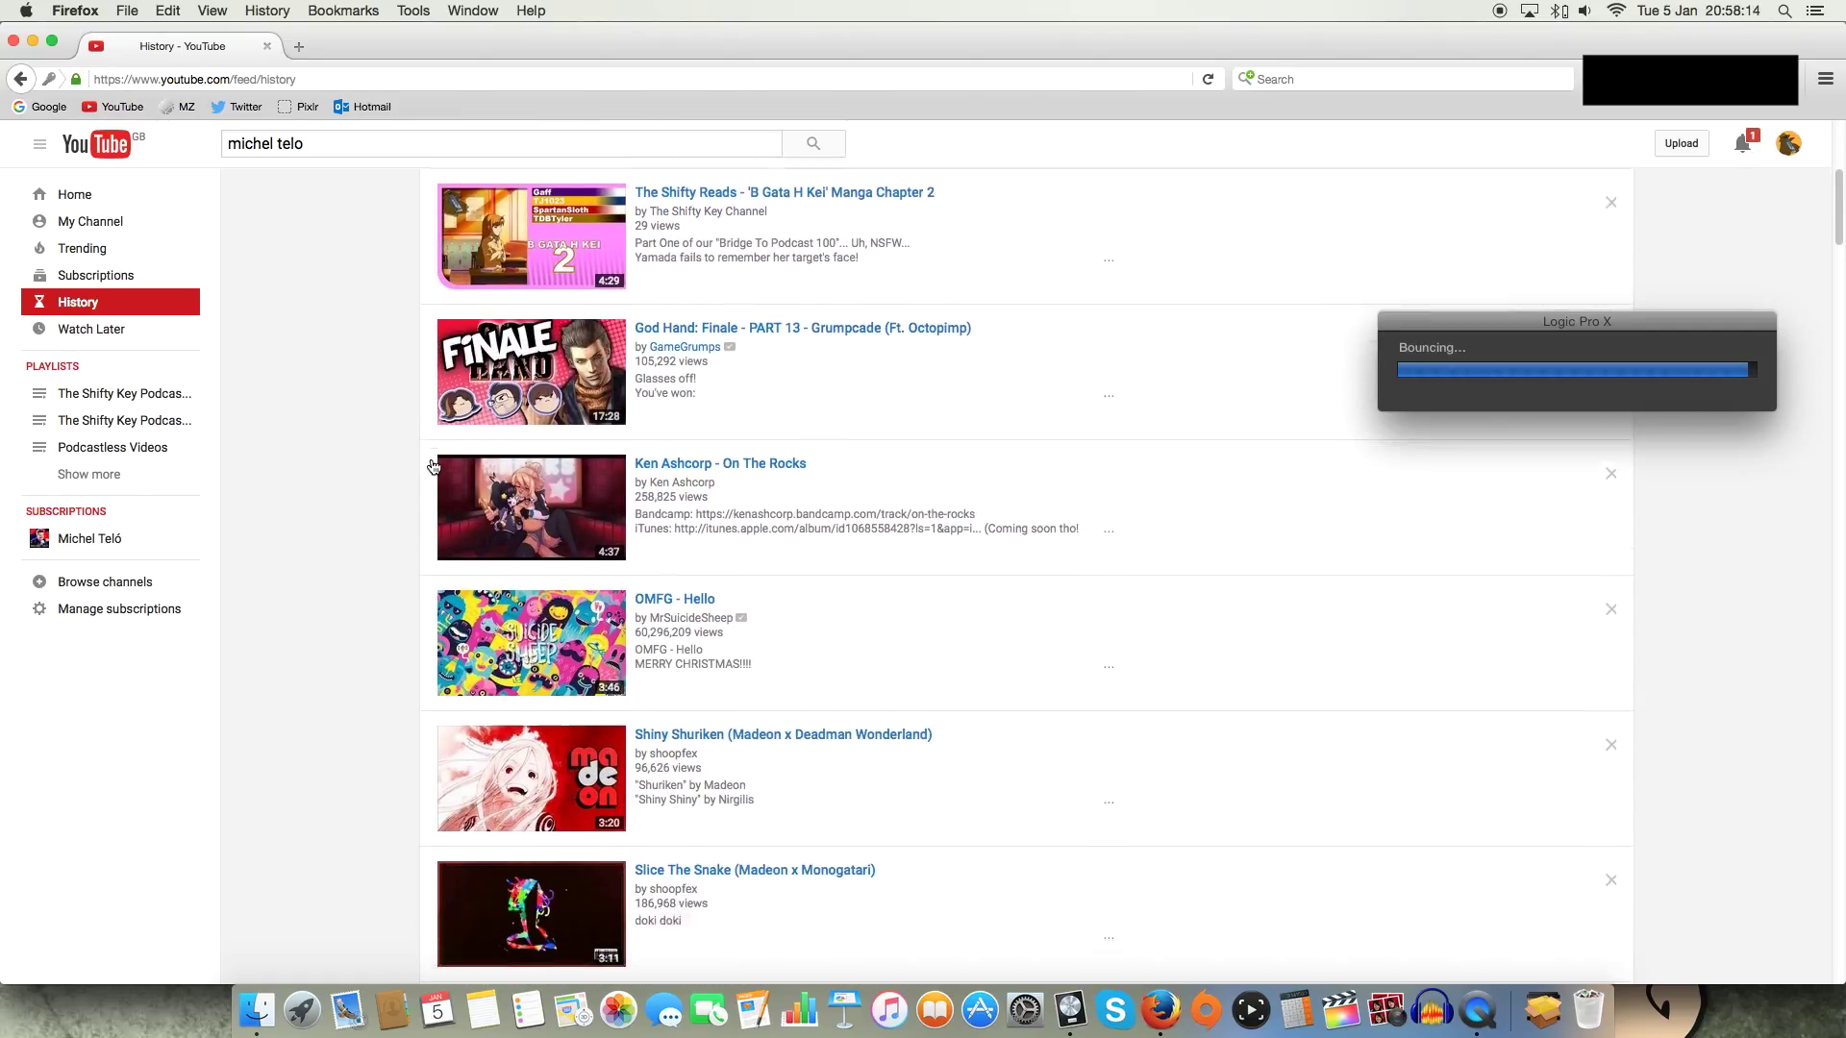
scroll(433, 468, "down", 1)
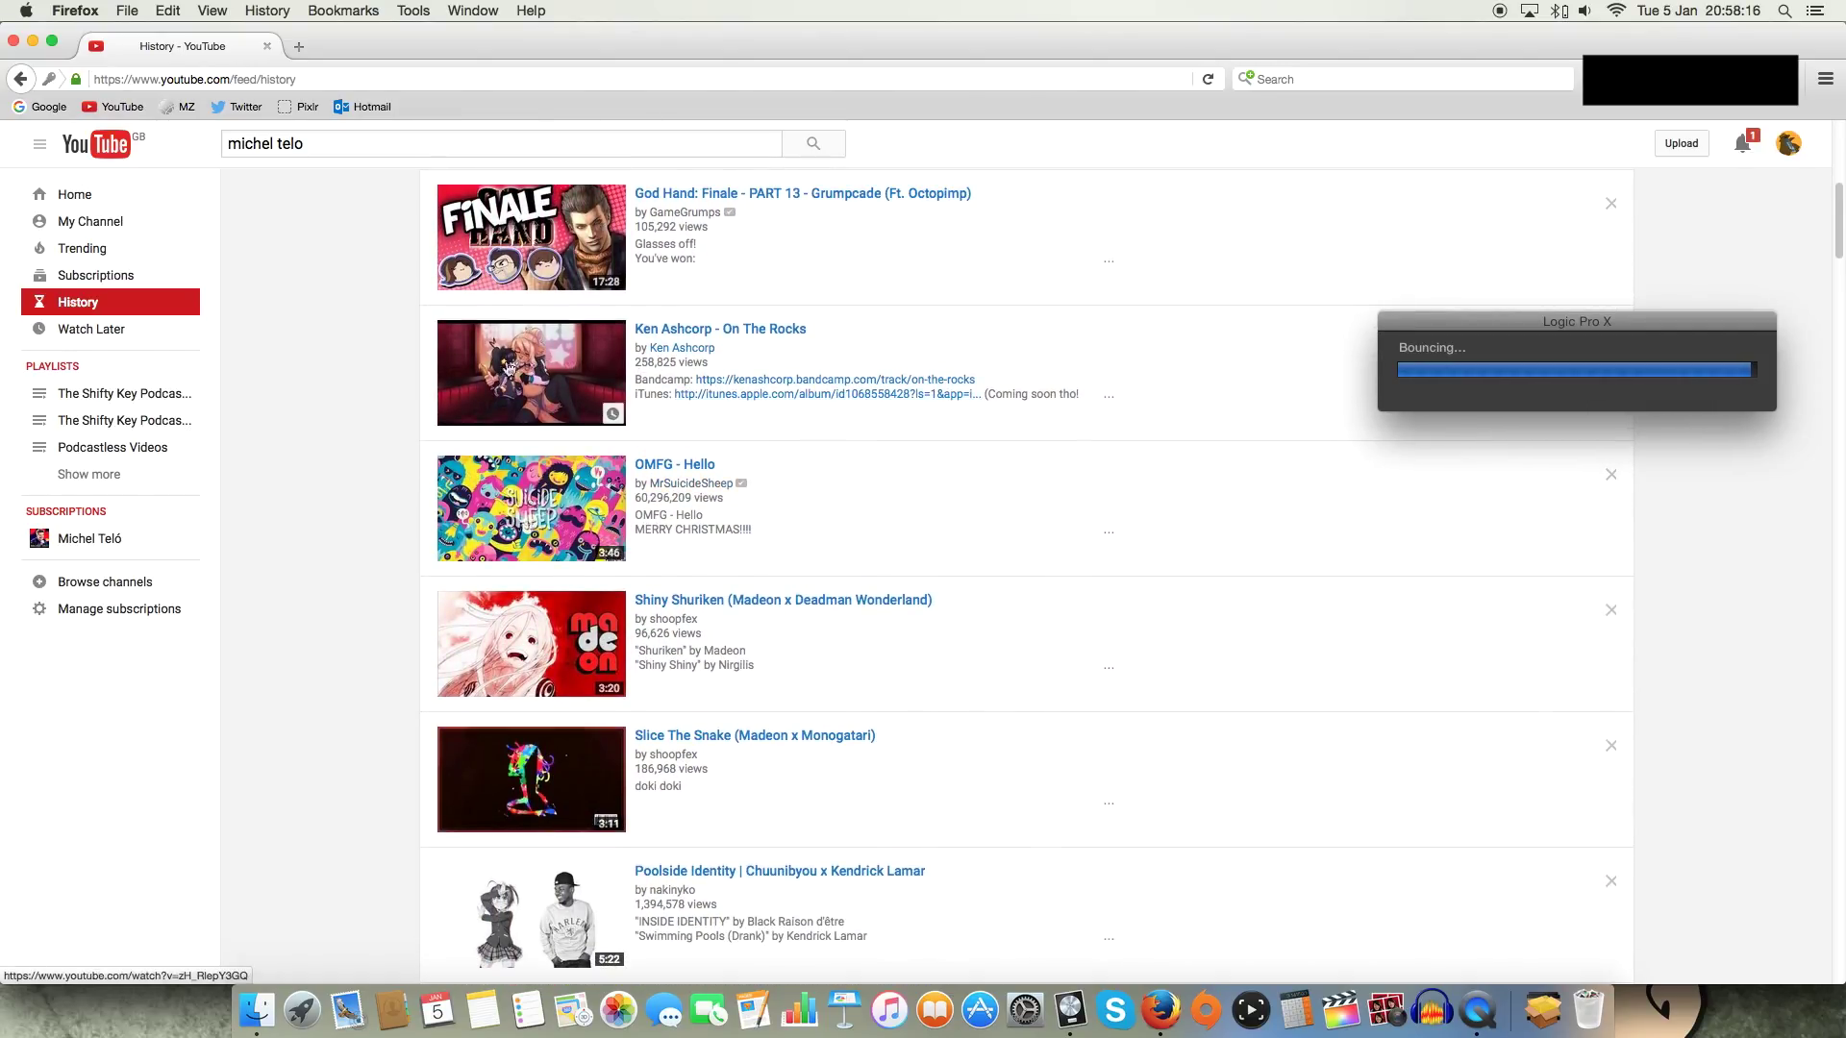
scroll(551, 588, "down", 2)
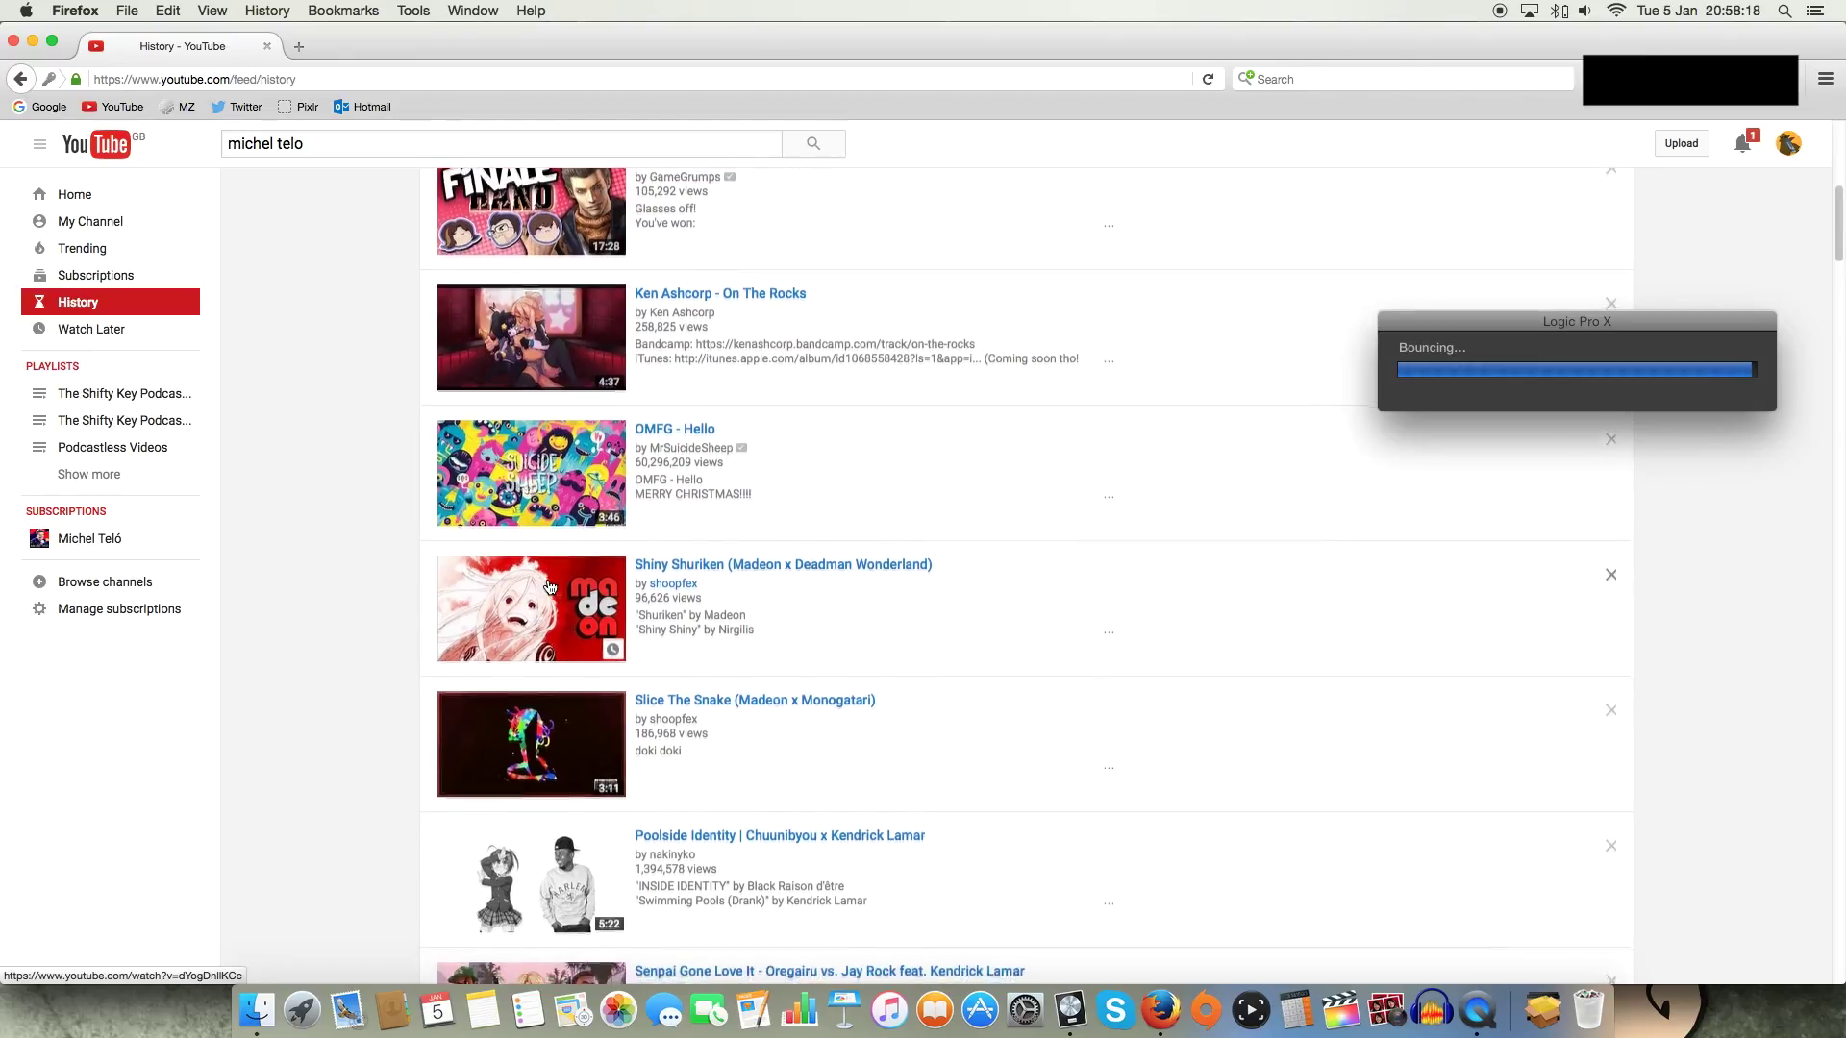
scroll(550, 589, "down", 8)
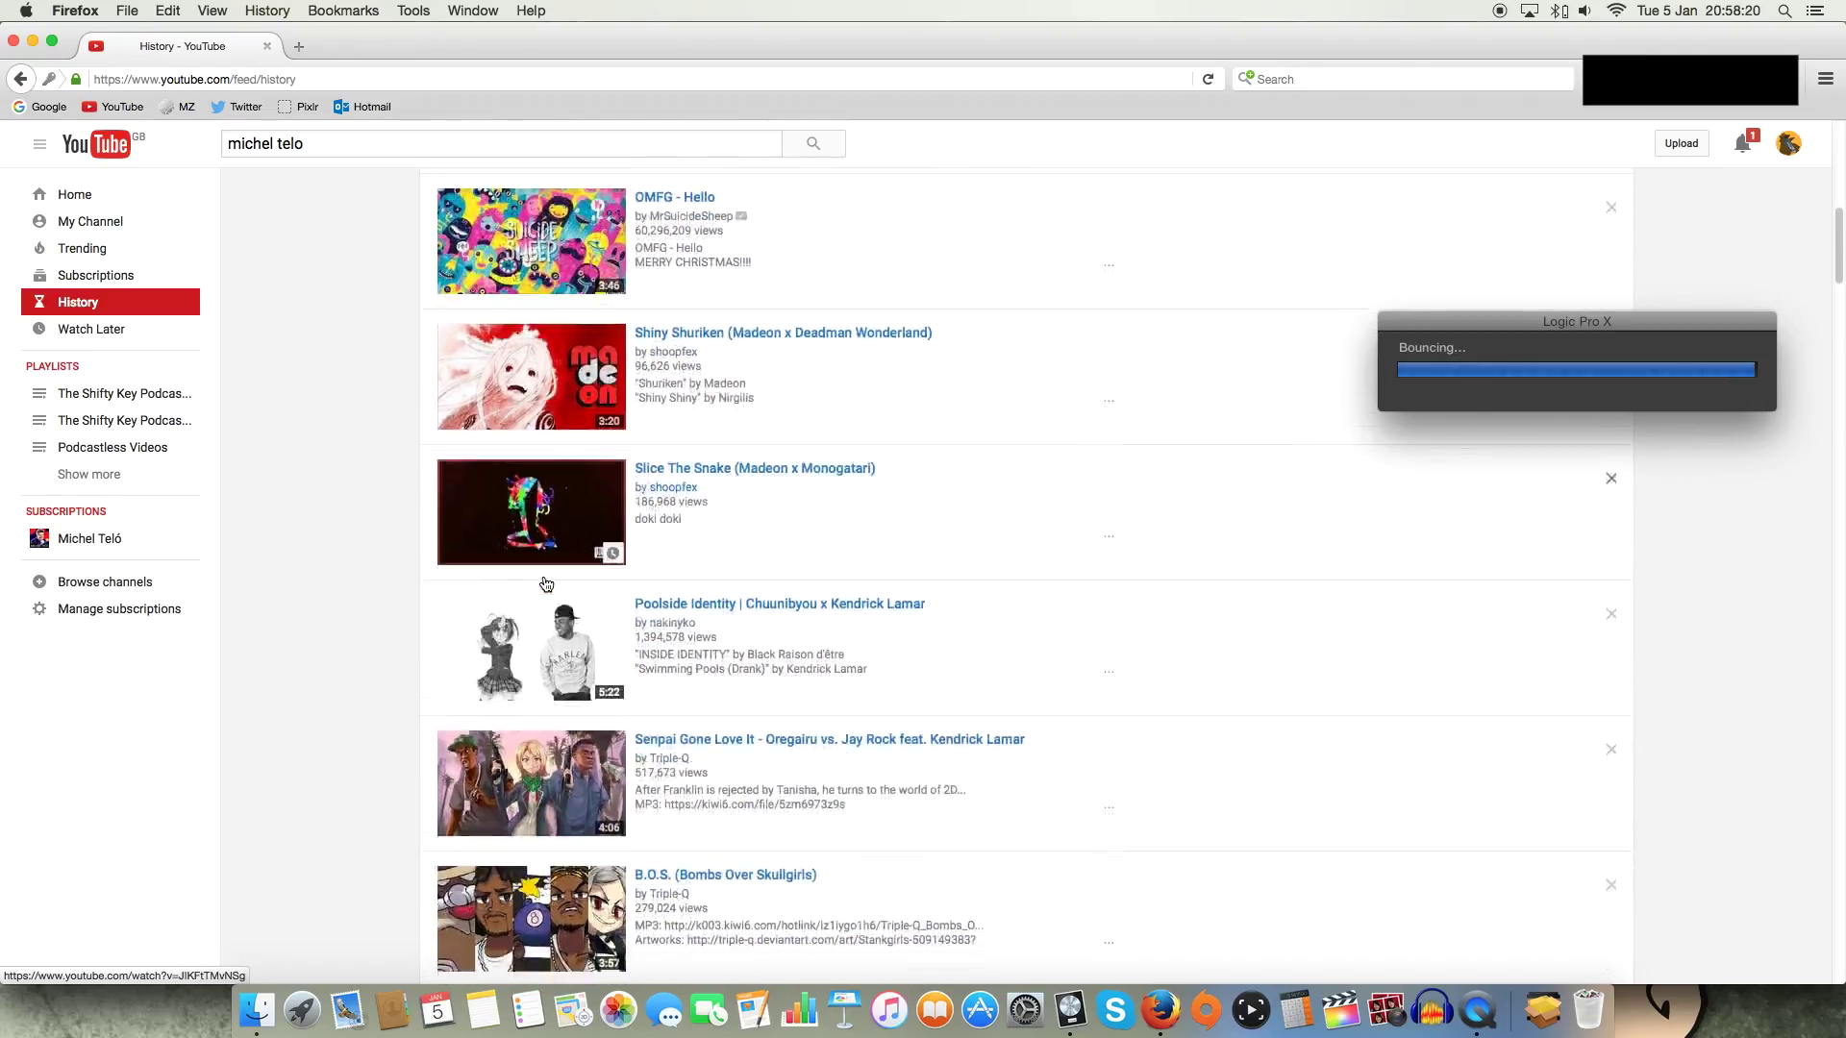
scroll(544, 583, "down", 10)
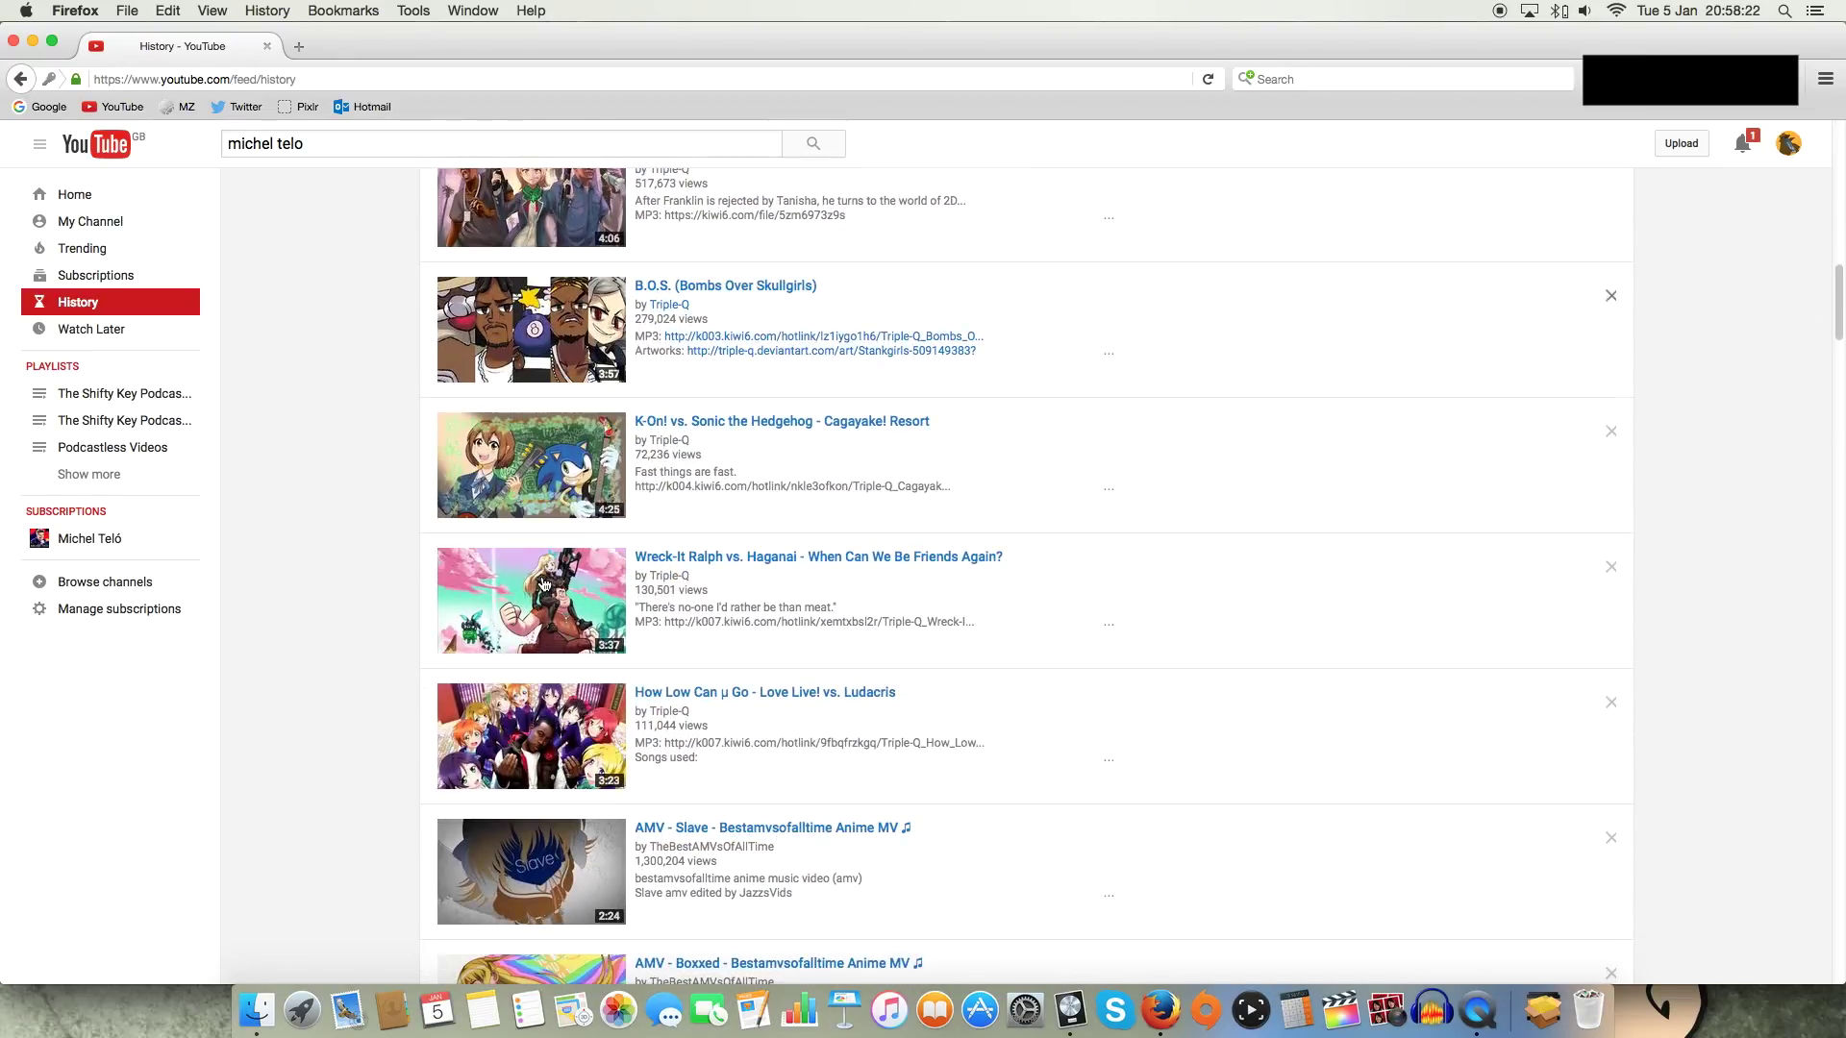
scroll(544, 583, "up", 20)
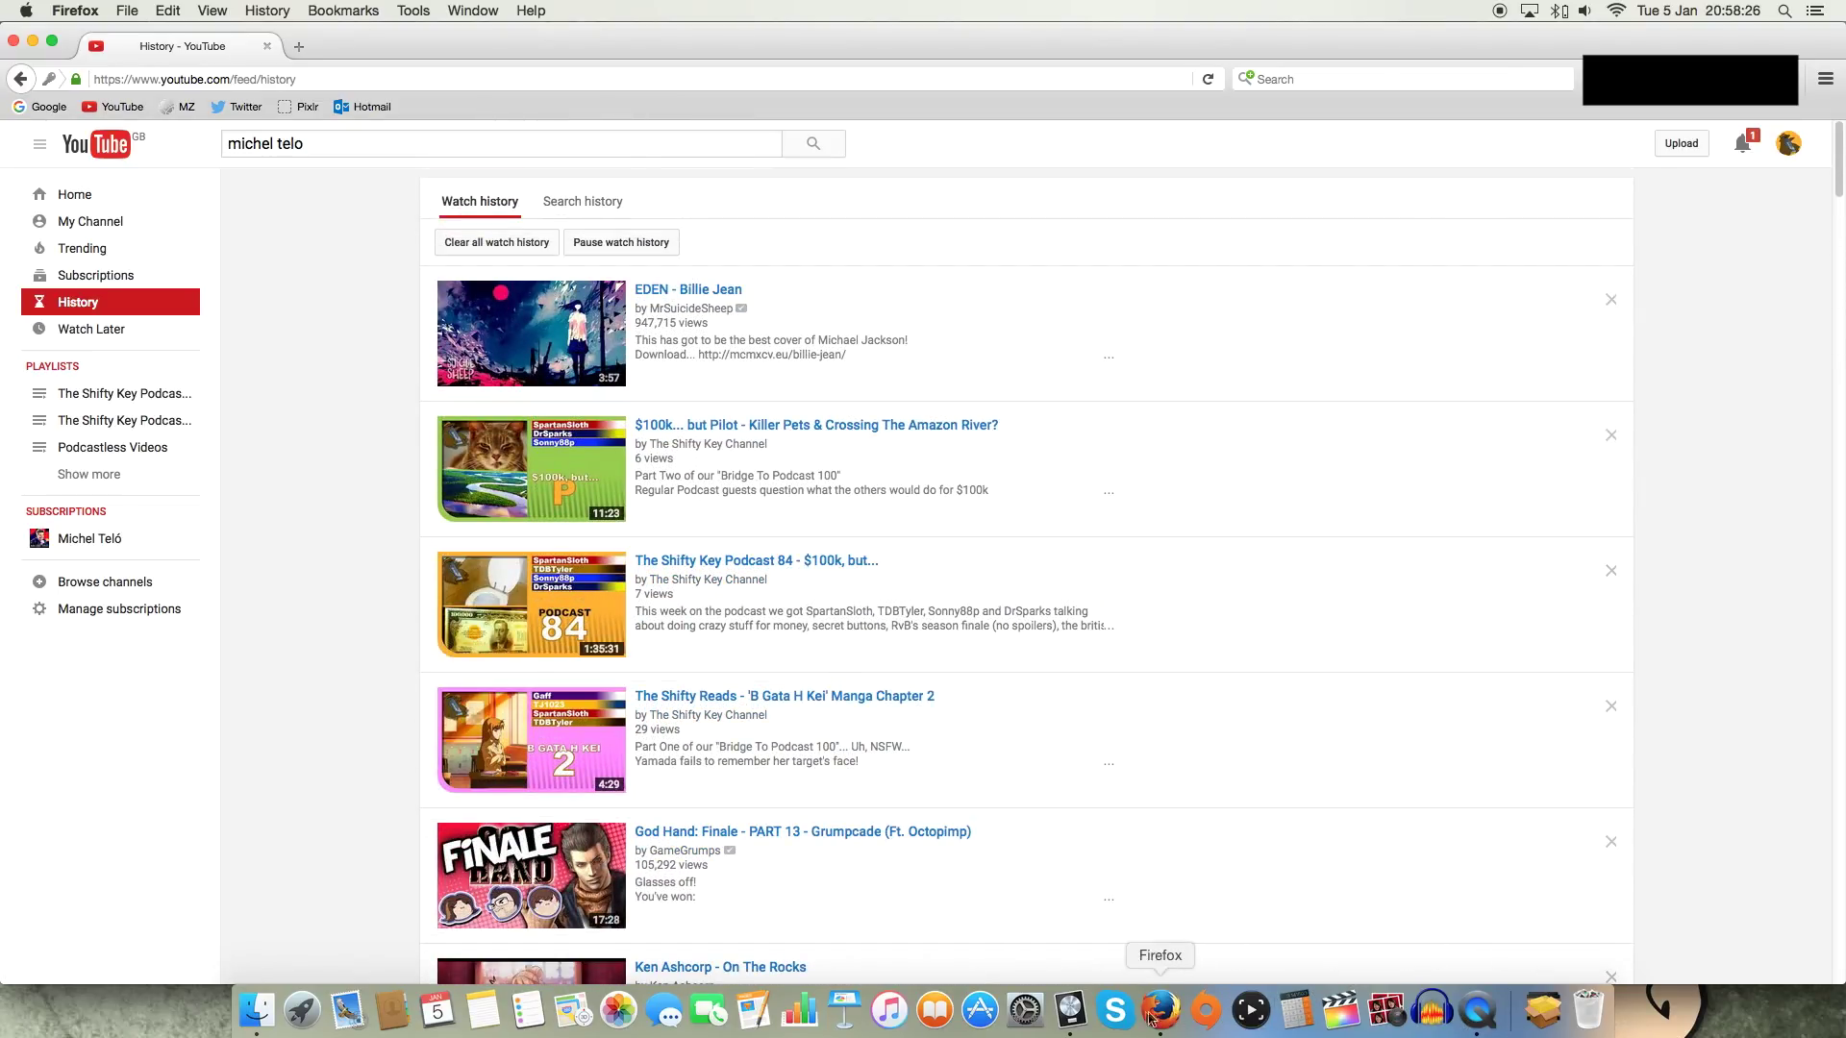
left_click(1070, 1009)
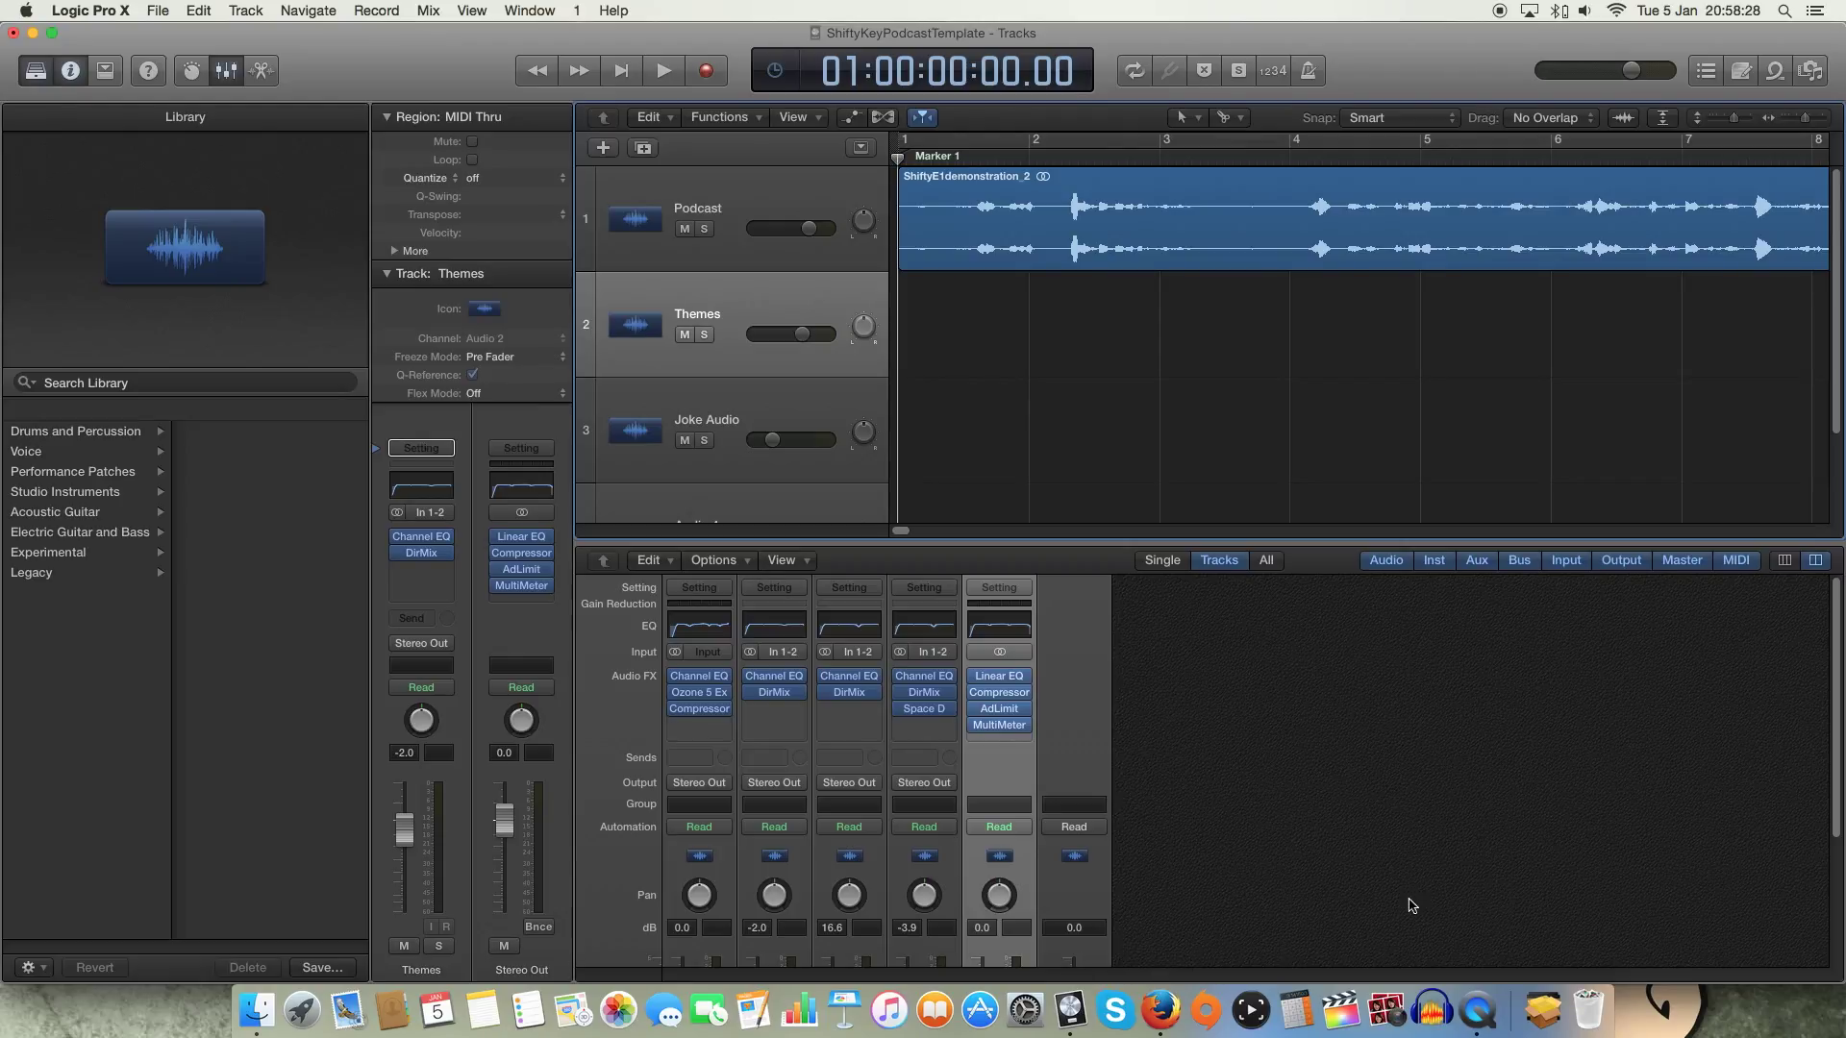